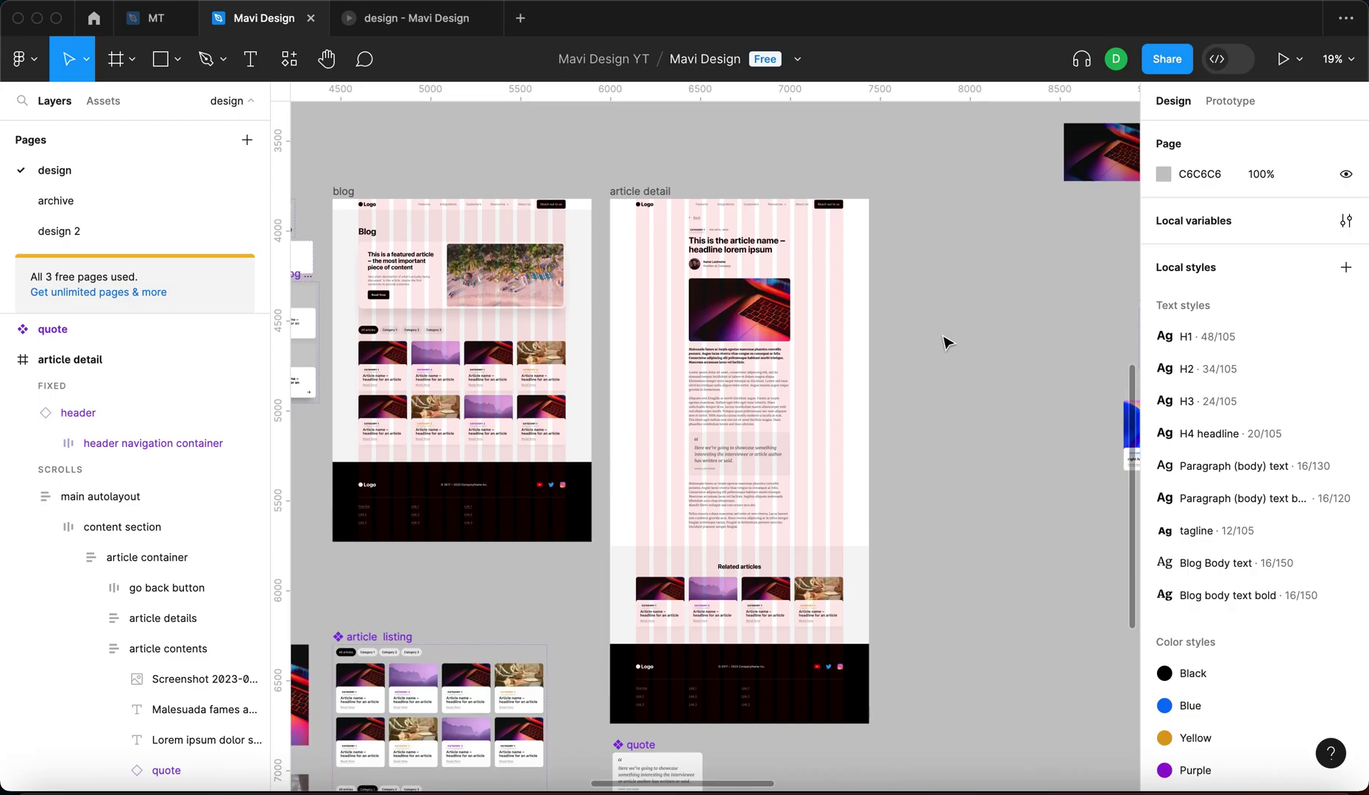
Place a copy of the header_responsive component on the empty canvas below the homepage frame
scroll(946, 343, down, 6)
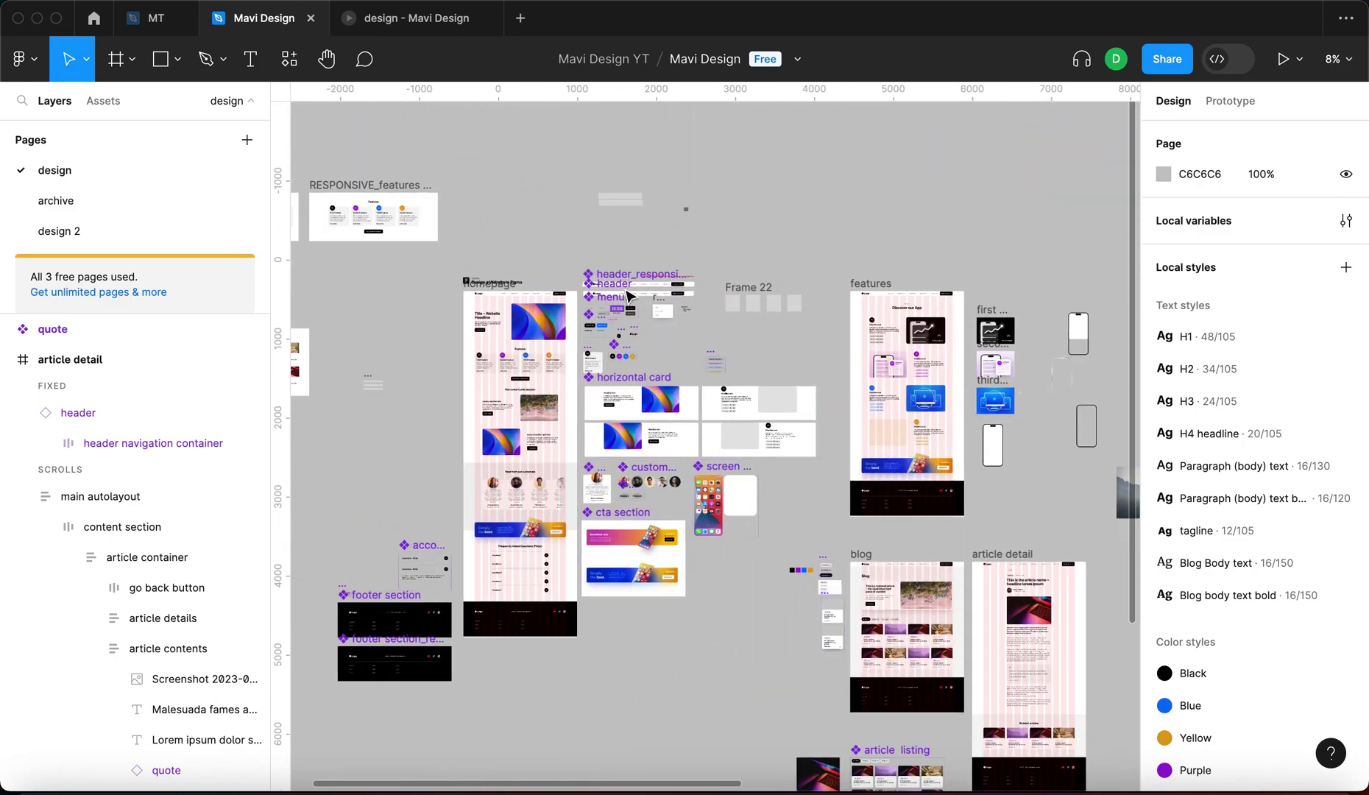
scroll(627, 296, up, 5)
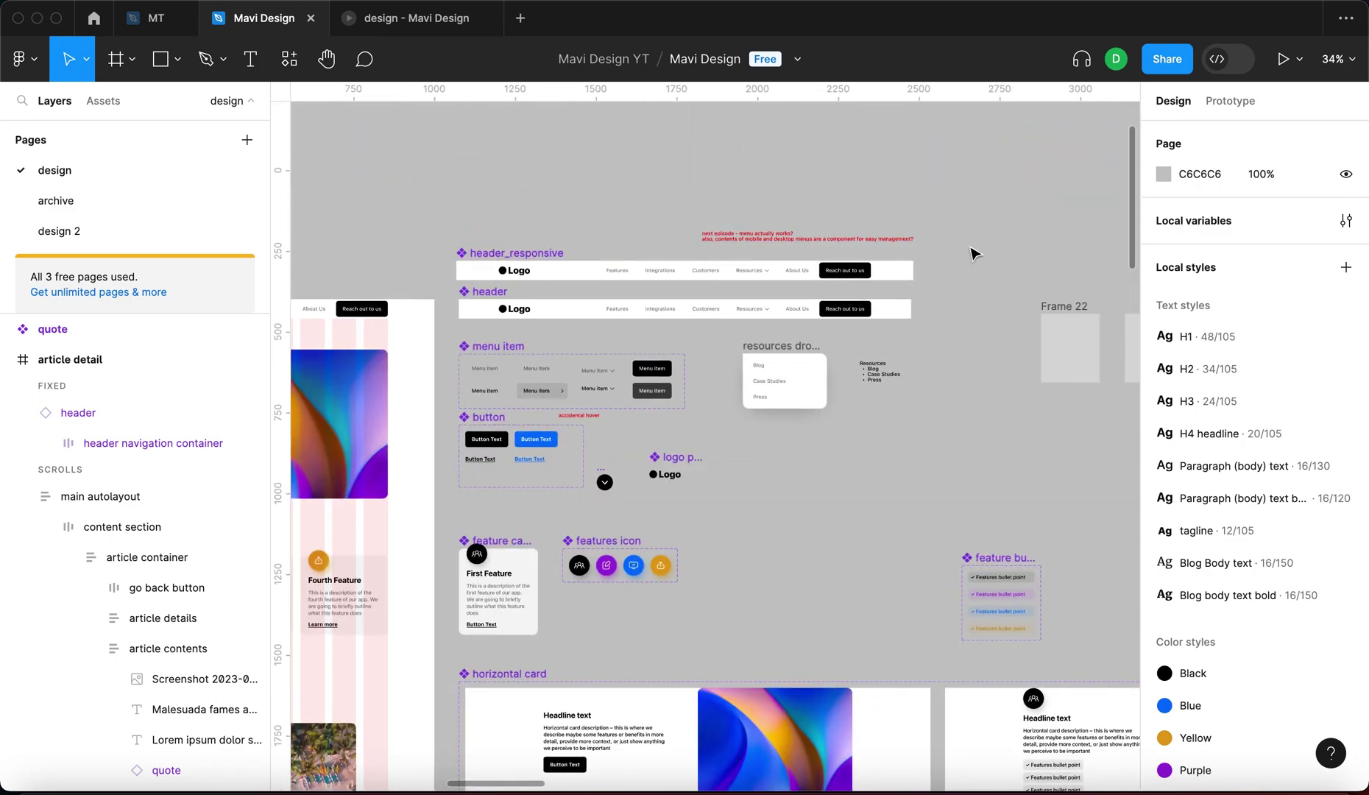
click(883, 282)
scroll(883, 282, down, 5)
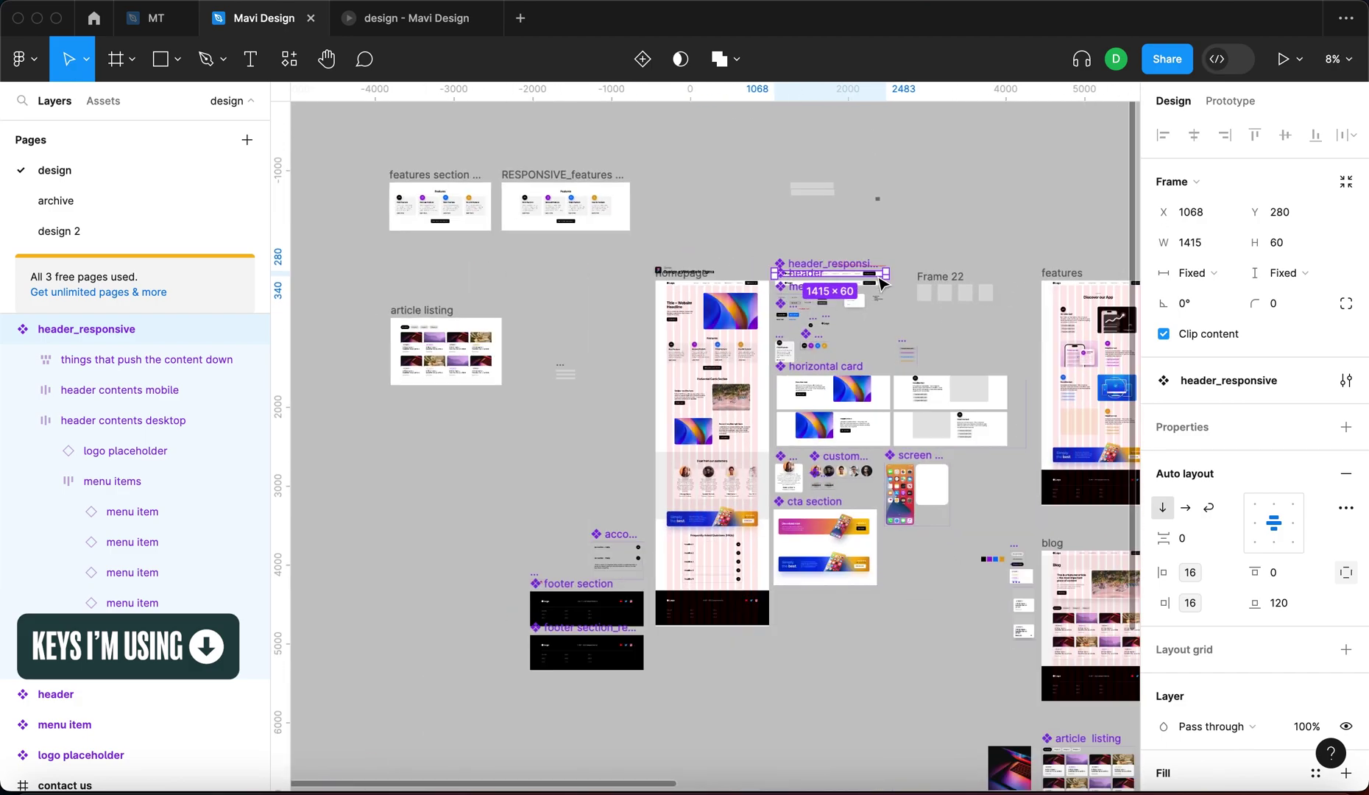
drag(832, 274, 804, 712)
Place a copy of the footer section_responsive component below the header copy
scroll(804, 712, up, 4)
scroll(465, 416, down, 5)
click(480, 309)
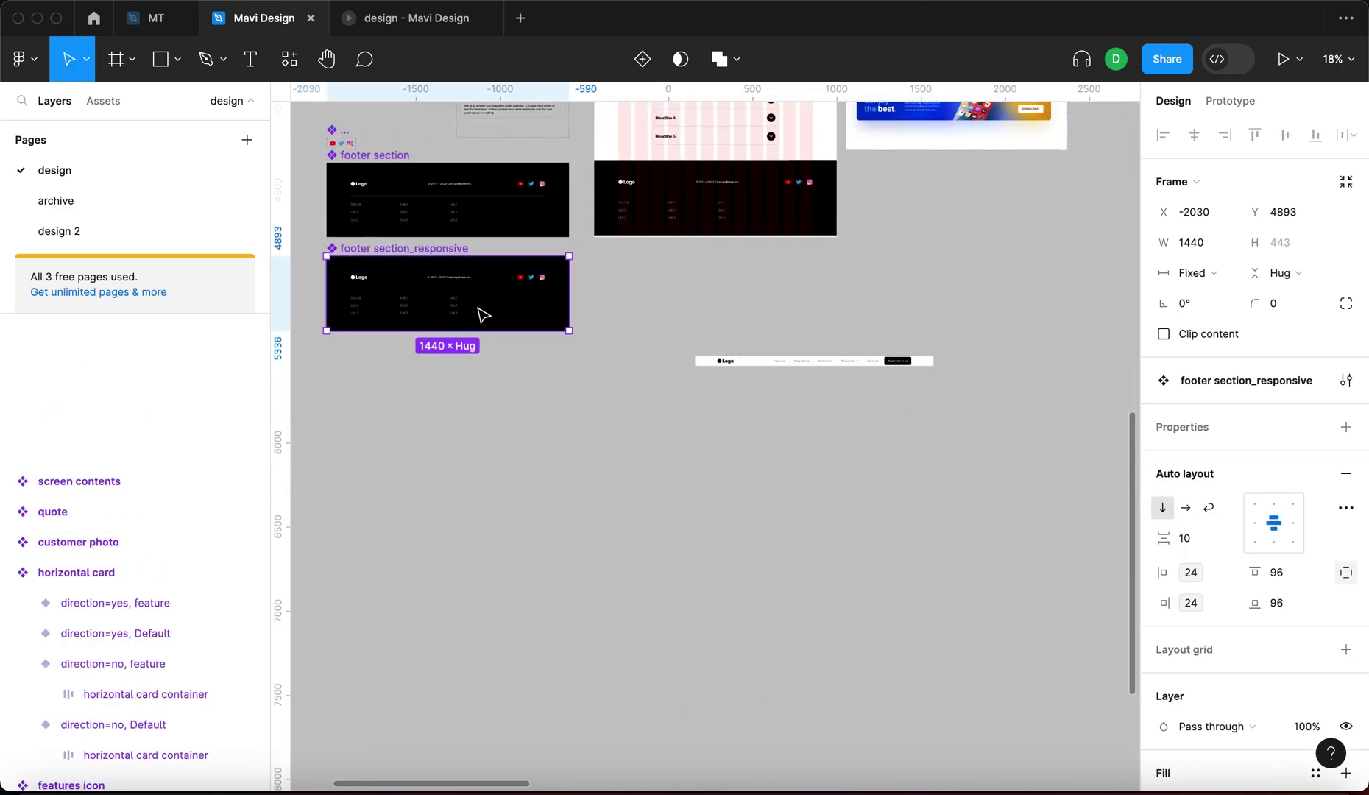
drag(459, 297, 822, 436)
Try out the responsive copies' resizing, leaving the header about 488 px wide and the footer about 1431 px wide
click(966, 465)
click(898, 364)
drag(1009, 534, 688, 401)
drag(933, 427, 734, 427)
scroll(788, 427, up, 5)
click(1071, 254)
drag(1105, 266, 764, 276)
click(719, 459)
drag(733, 450, 1120, 533)
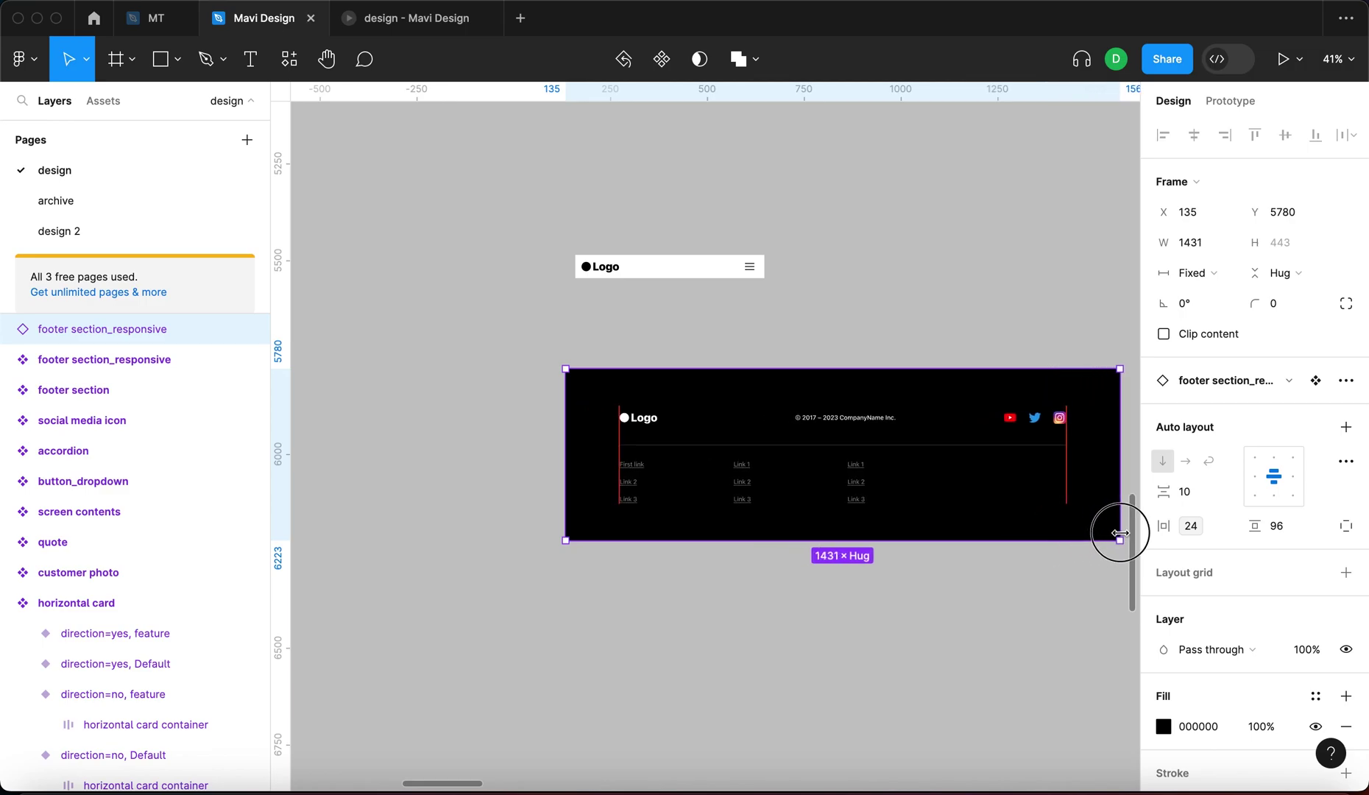
Move the header and footer copies near the article detail frame, with the footer placed well below the header
key(shift+1)
drag(654, 462, 1010, 510)
scroll(1010, 510, up, 5)
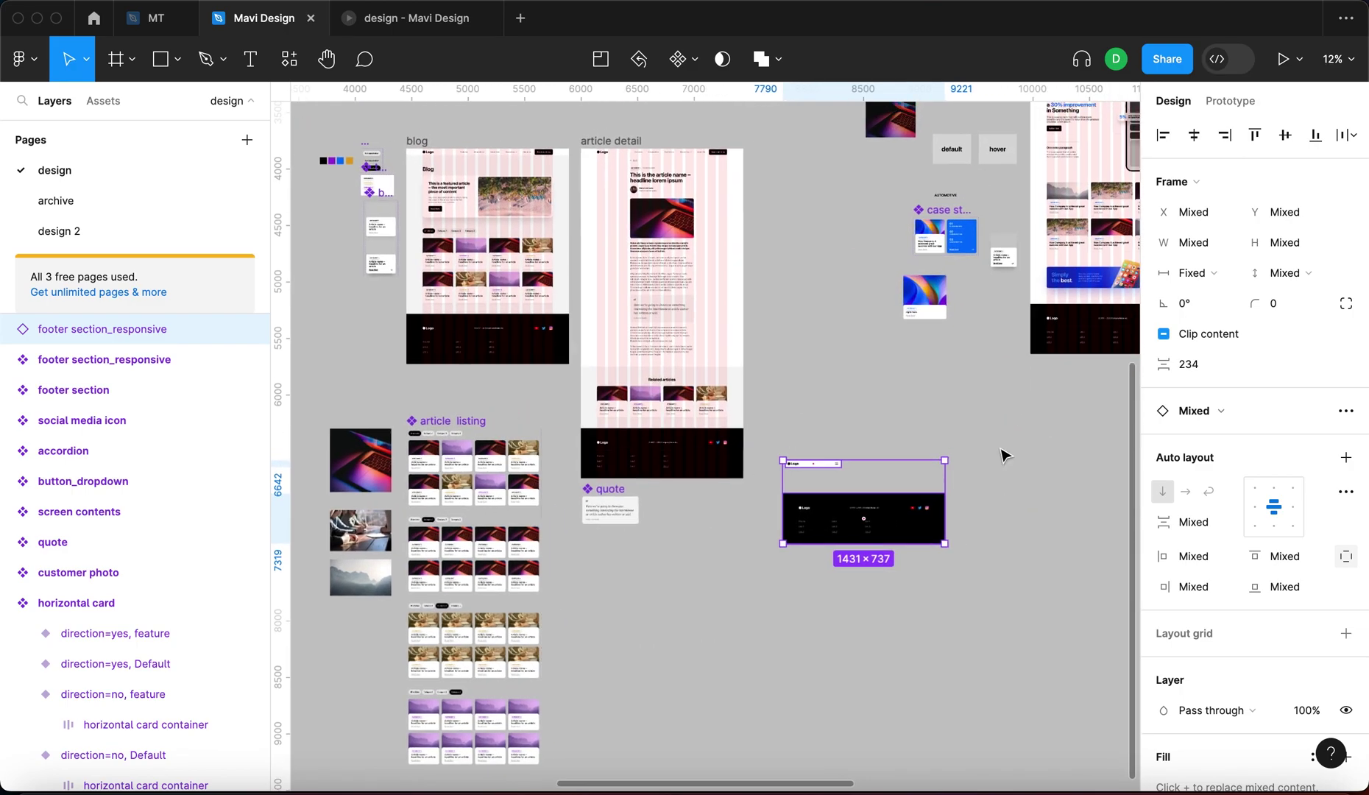
click(854, 449)
drag(879, 526, 889, 583)
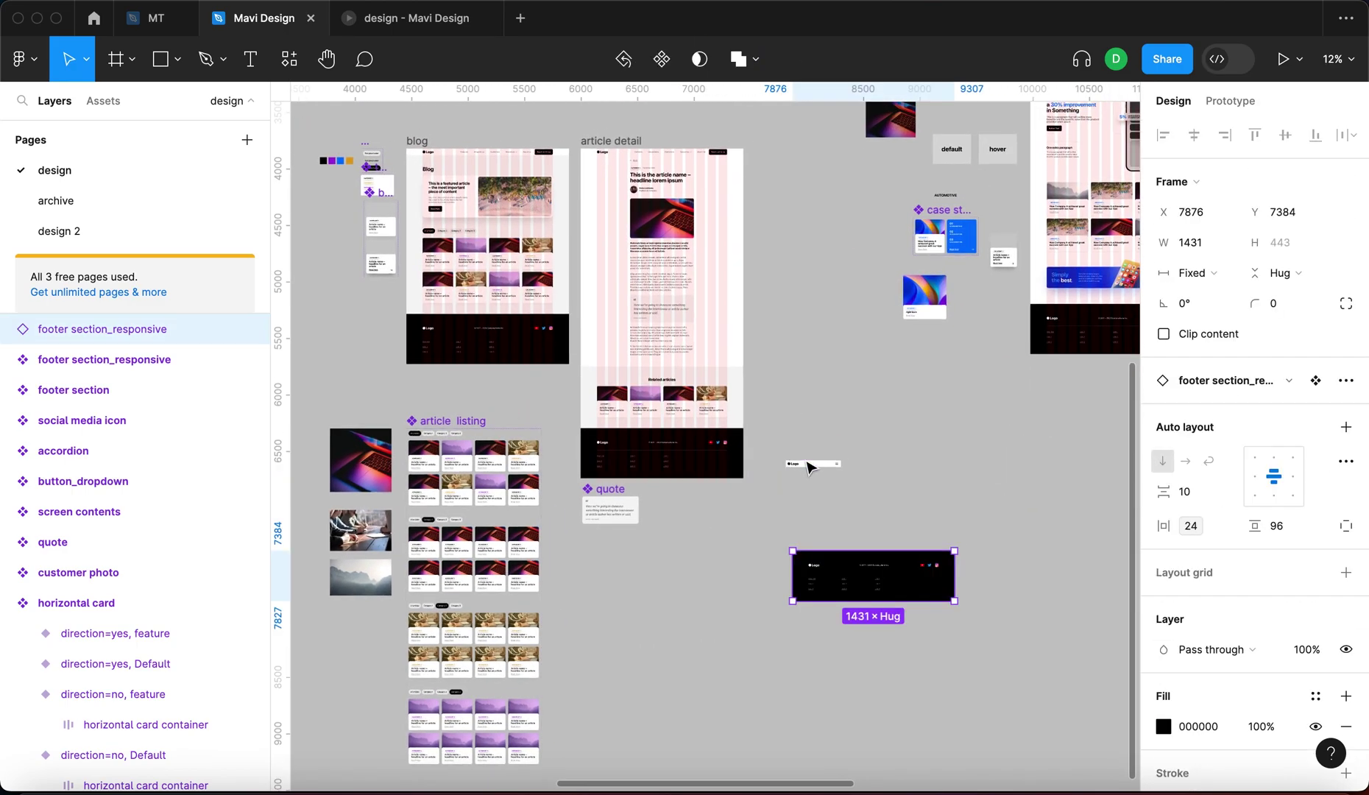
Try narrowing the article detail frame slightly and undo the resize
click(716, 464)
key(Escape)
key(shift+2)
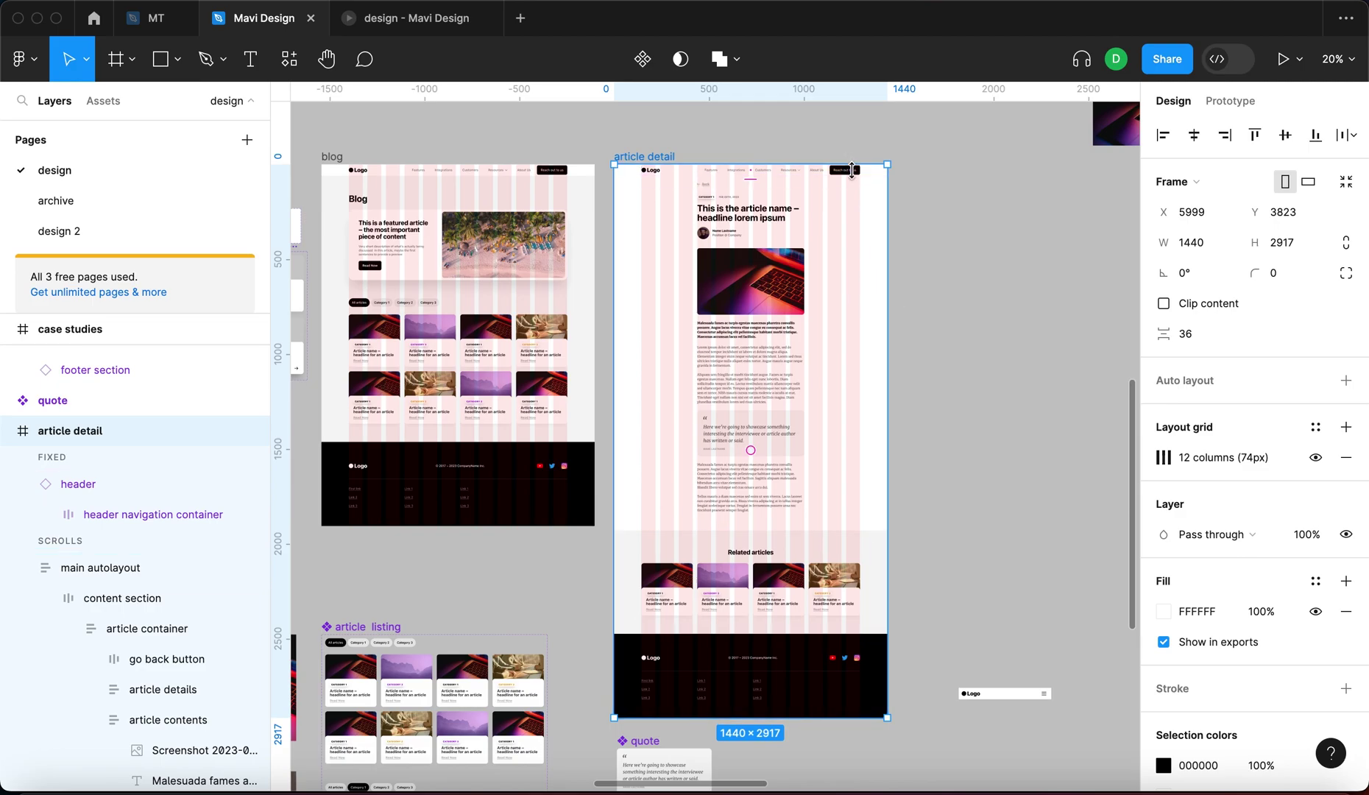
drag(887, 198, 868, 223)
key(super+z)
key(super+z)
key(super+z)
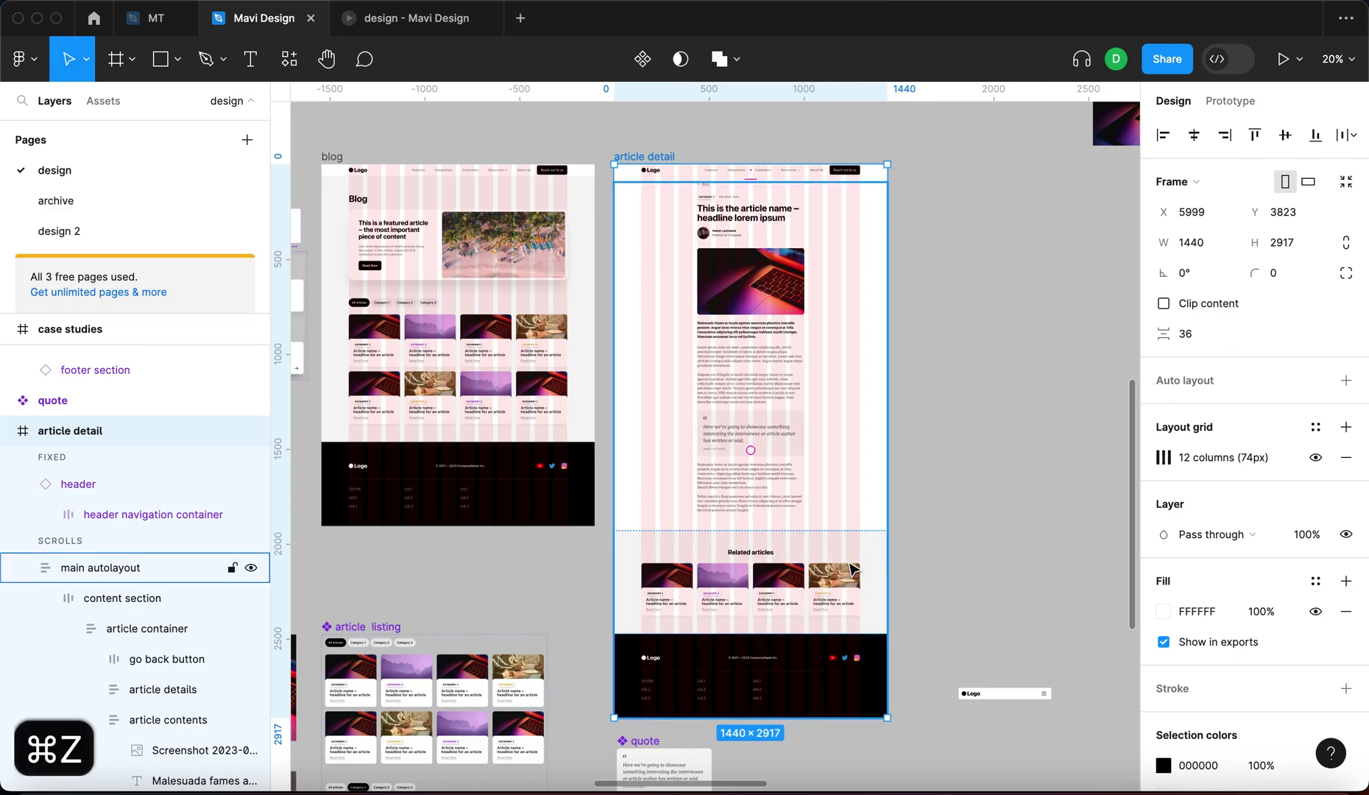
key(super+z)
click(902, 504)
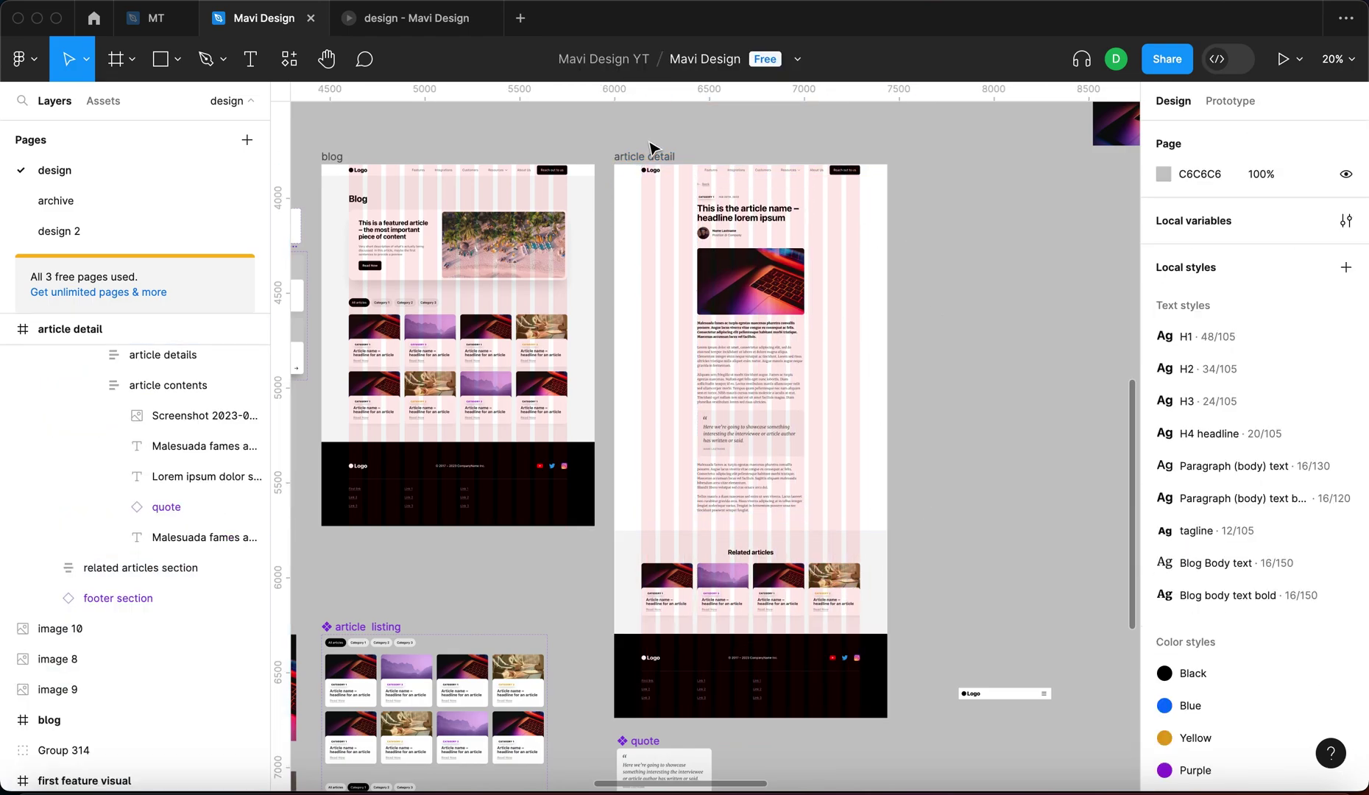
Try narrowing the article detail frame to about 1032 px wide and undo the change
click(645, 155)
drag(888, 256, 811, 274)
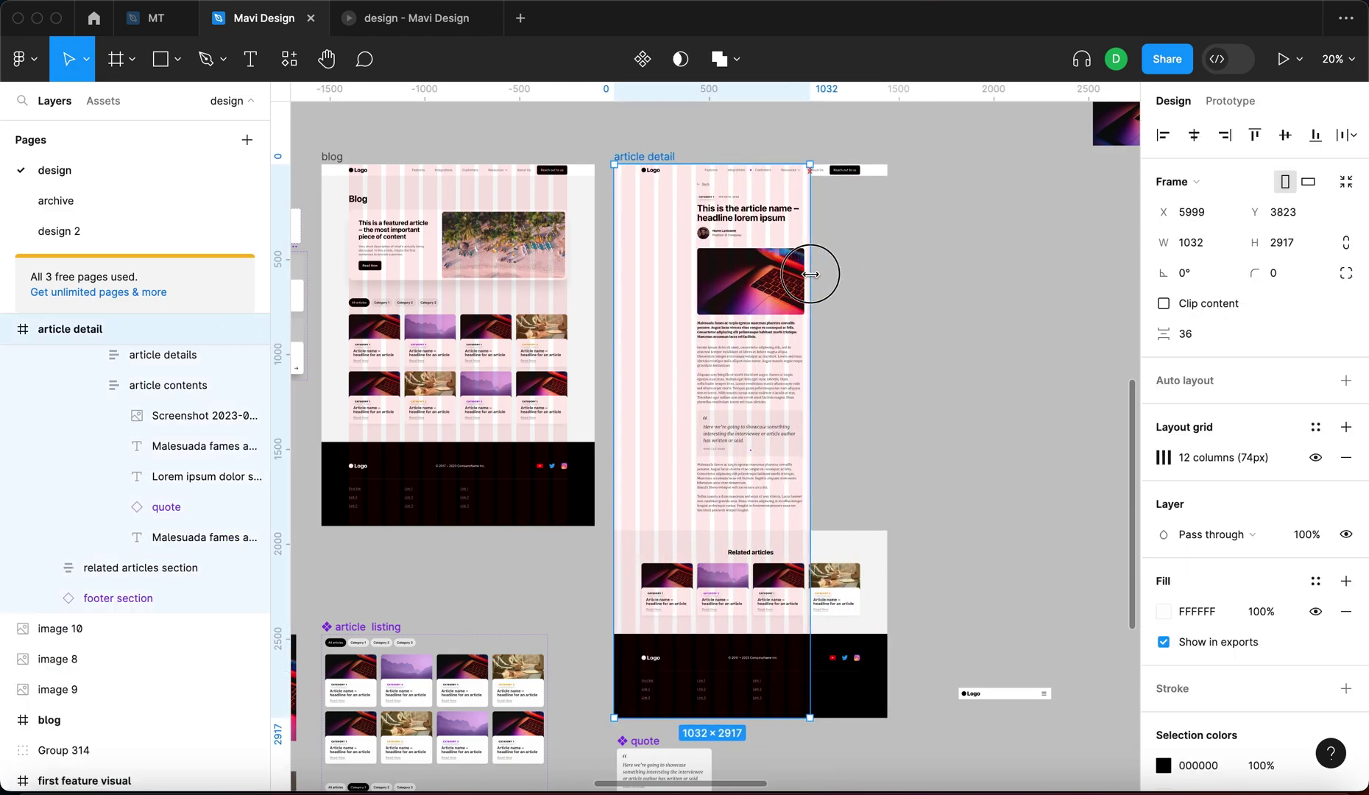
key(super+z)
key(super+z)
key(super+z)
key(super+z)
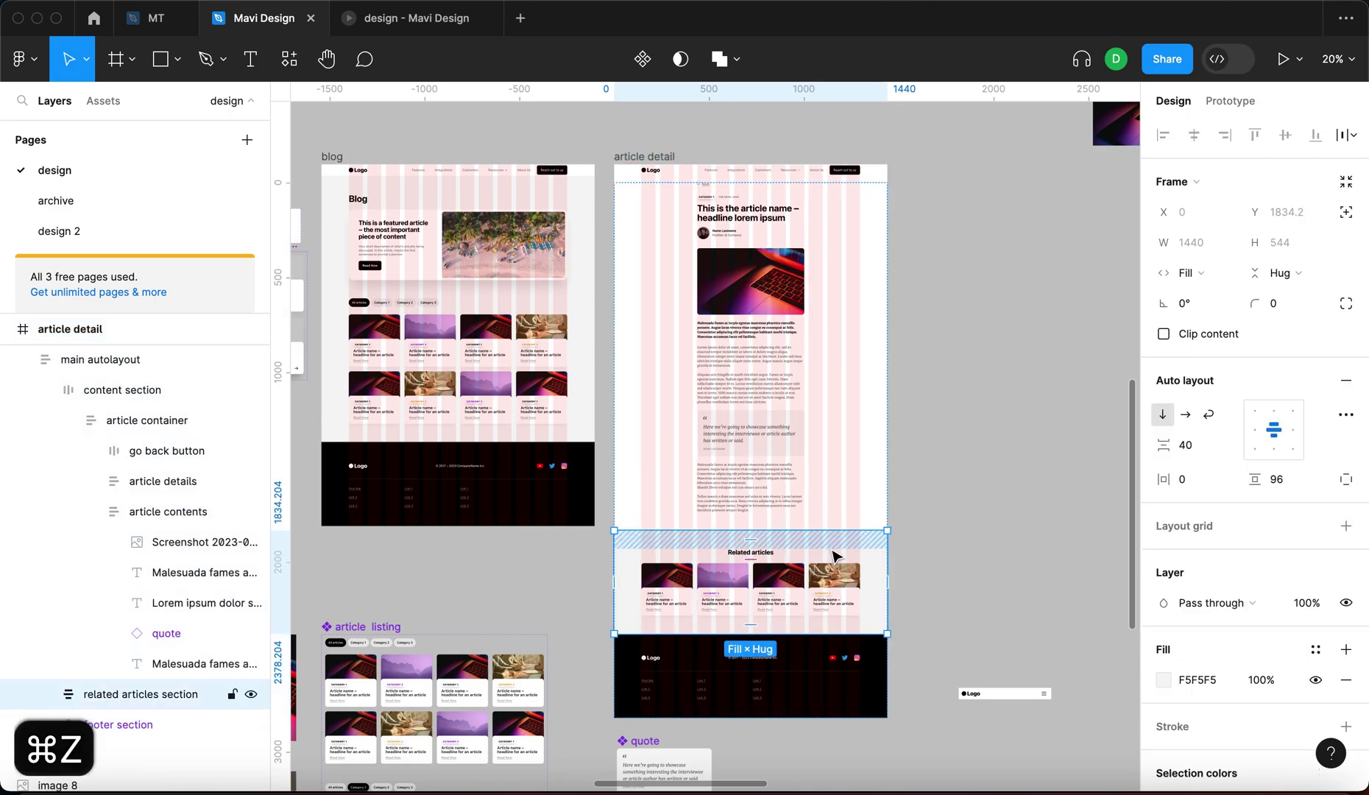
Set the horizontal constraint of the article detail frame's main autolayout to Left and right
click(929, 312)
click(78, 359)
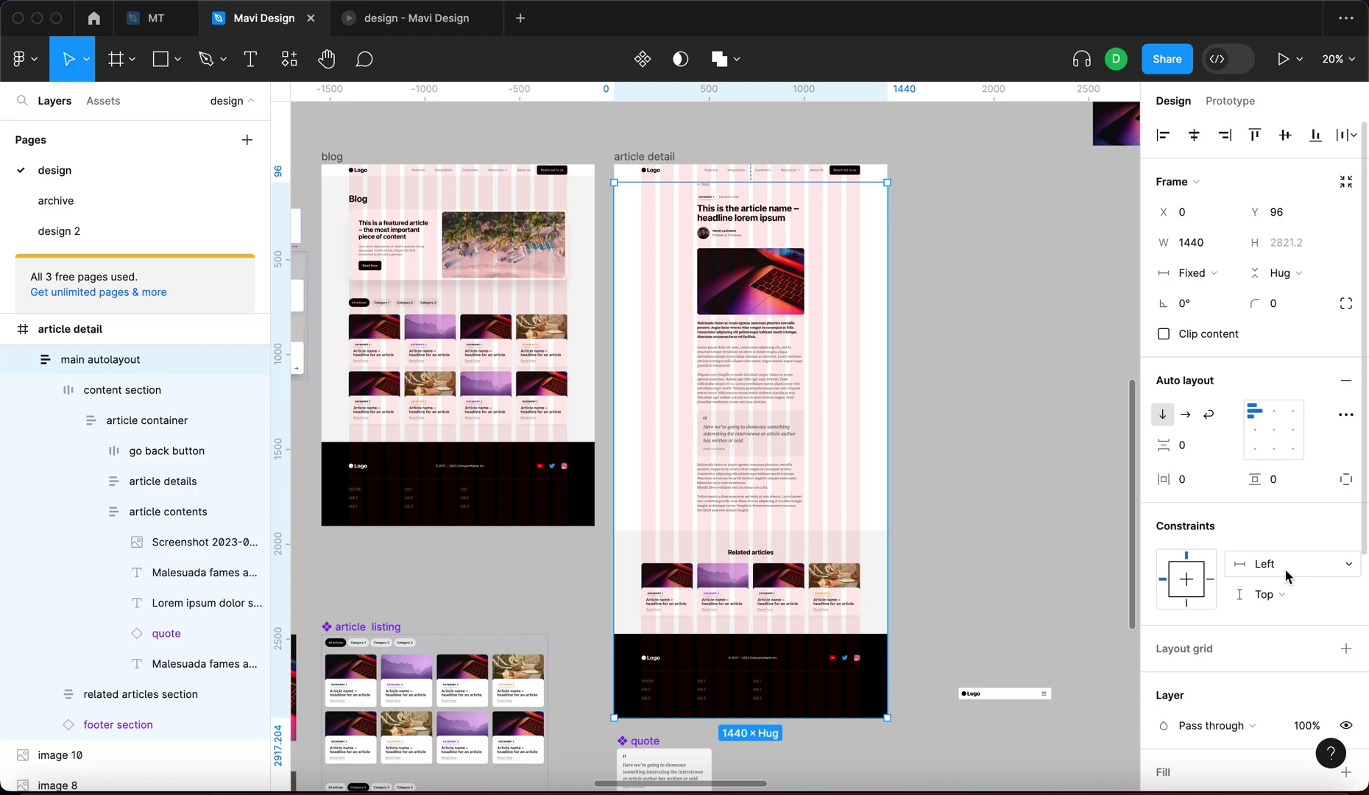
click(1286, 569)
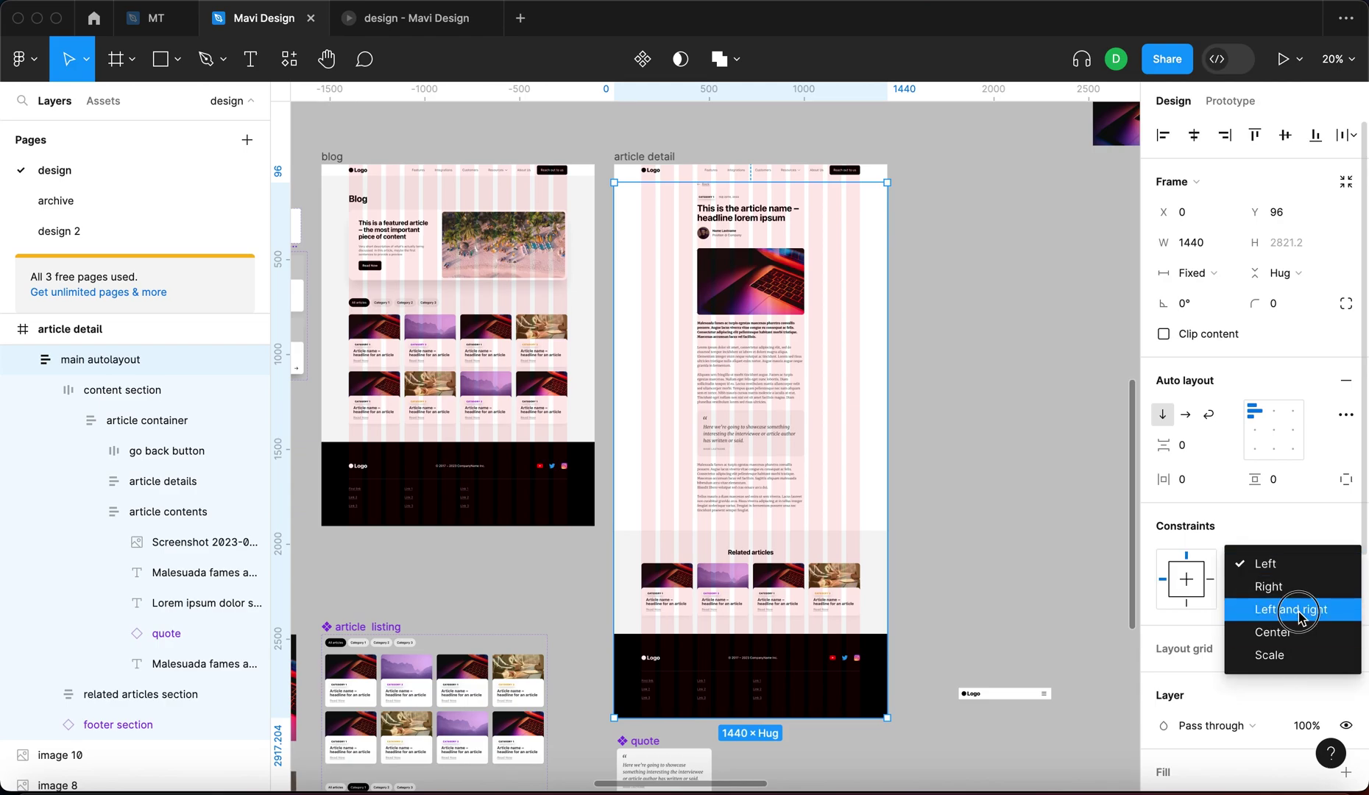
click(957, 360)
Test the new constraint by narrowing the article detail frame to about 879 px, and restore its width to 1440 px
click(881, 234)
drag(894, 237, 781, 383)
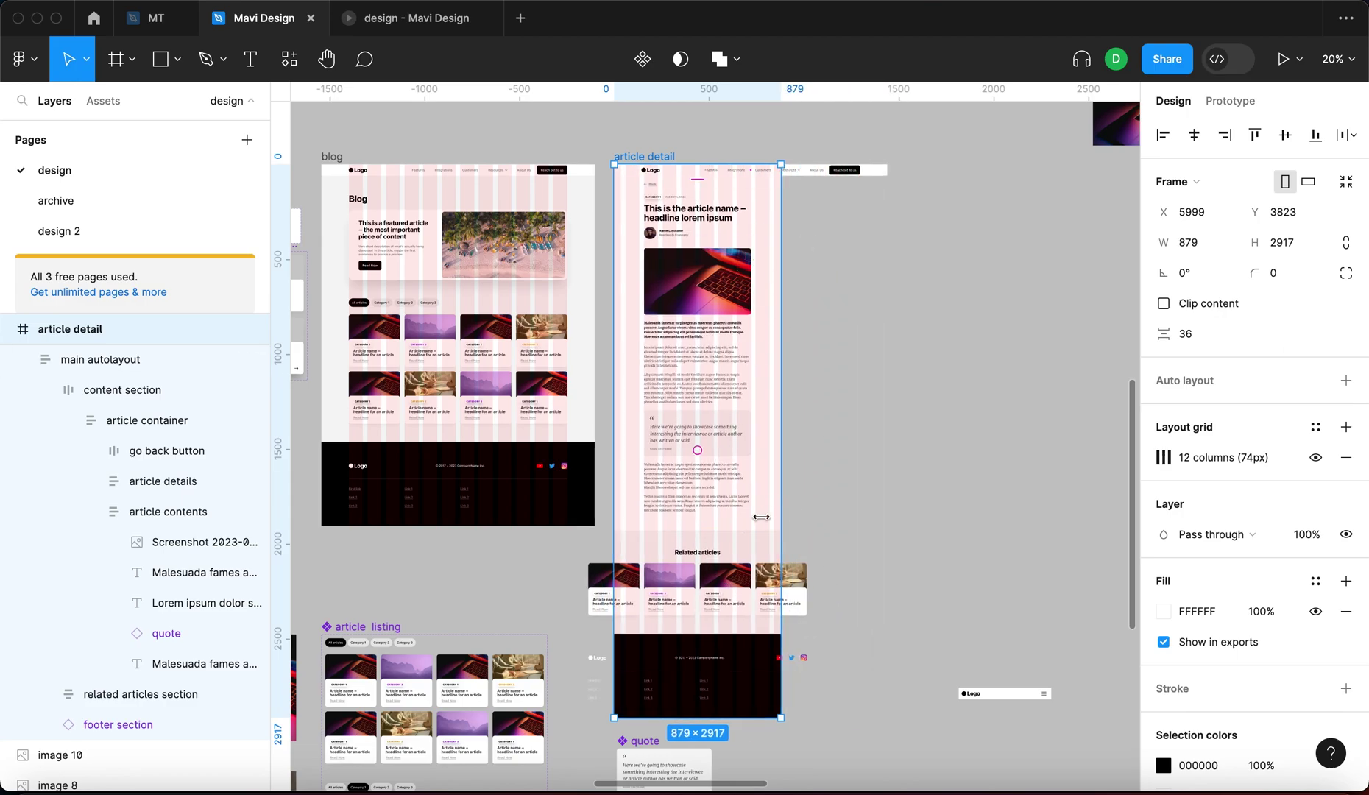
drag(810, 461, 848, 468)
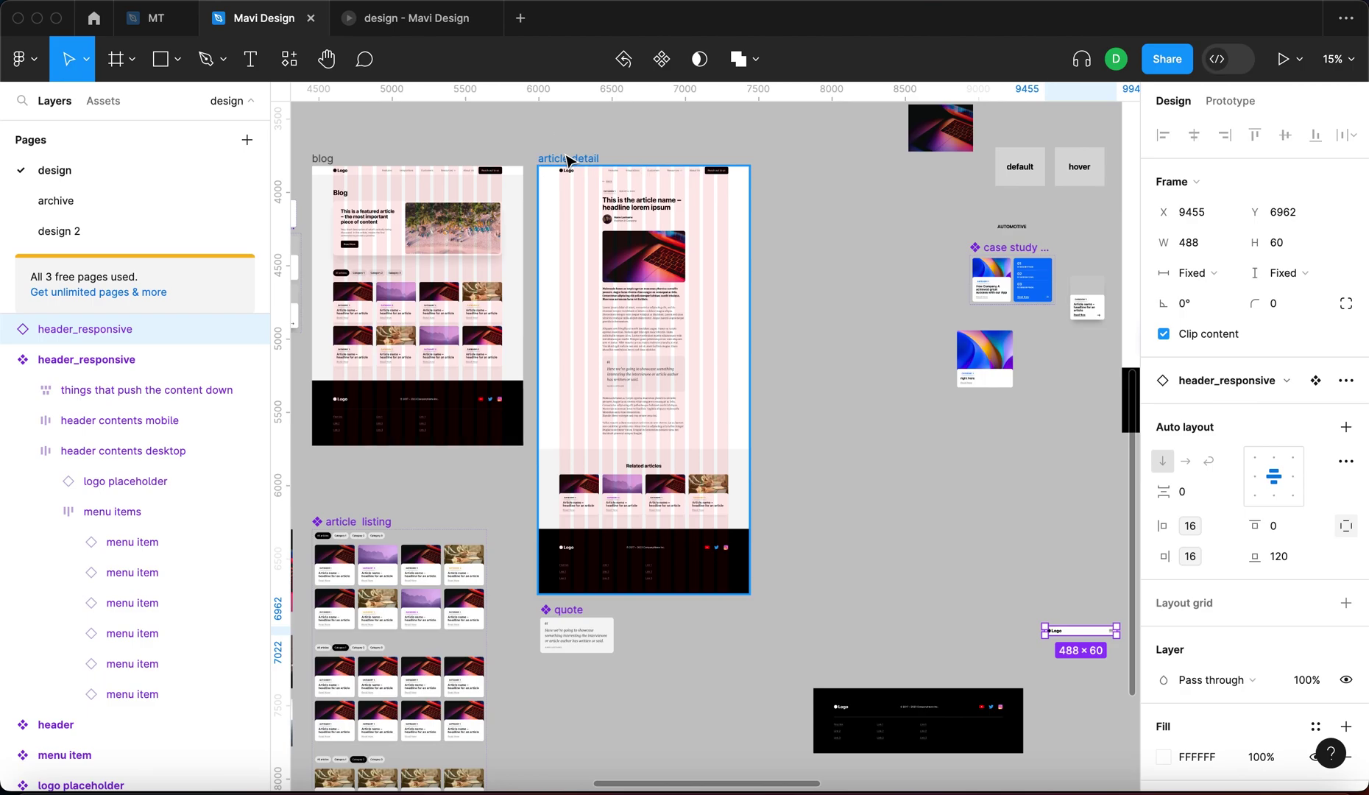
Move the laptop image out of the way and duplicate the article detail frame directly beside the original
click(559, 158)
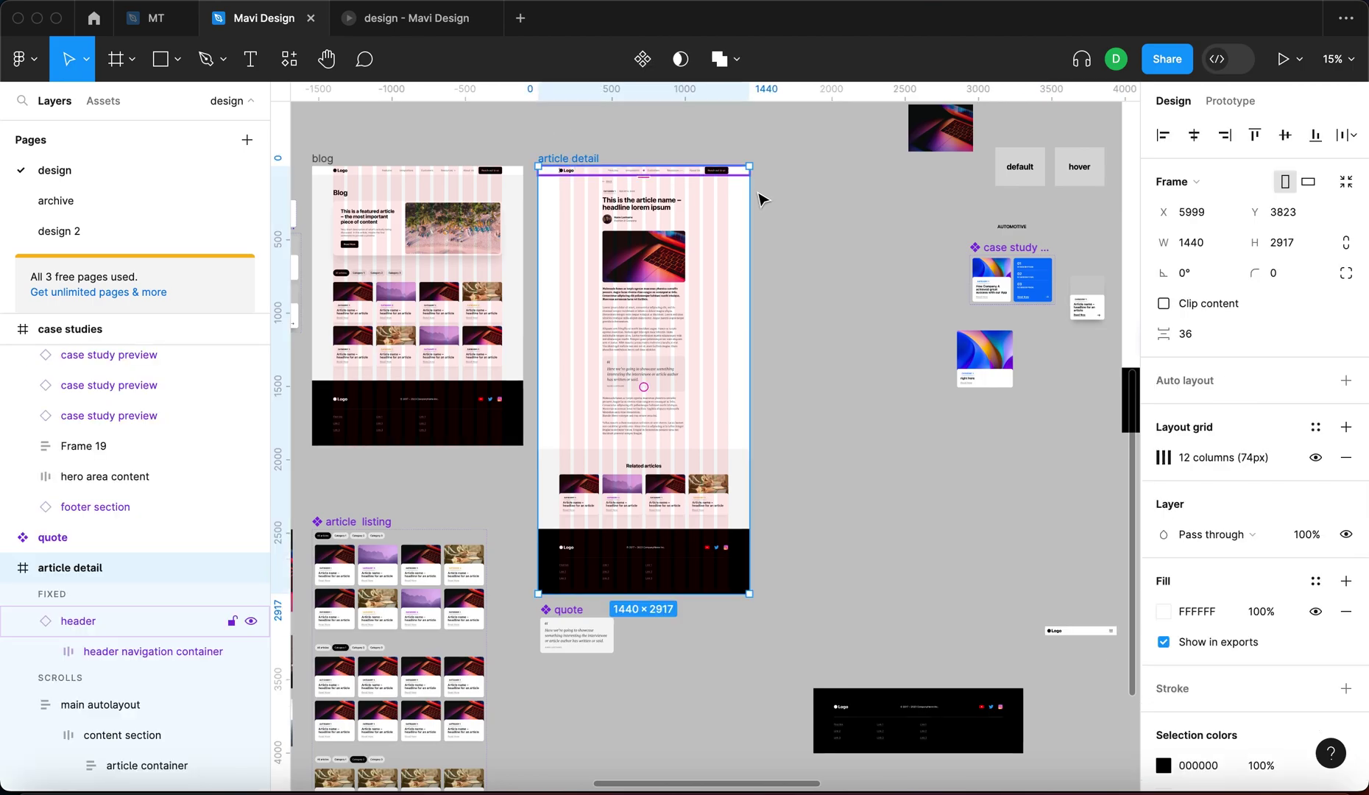
scroll(656, 193, up, 1)
scroll(862, 267, right, 5)
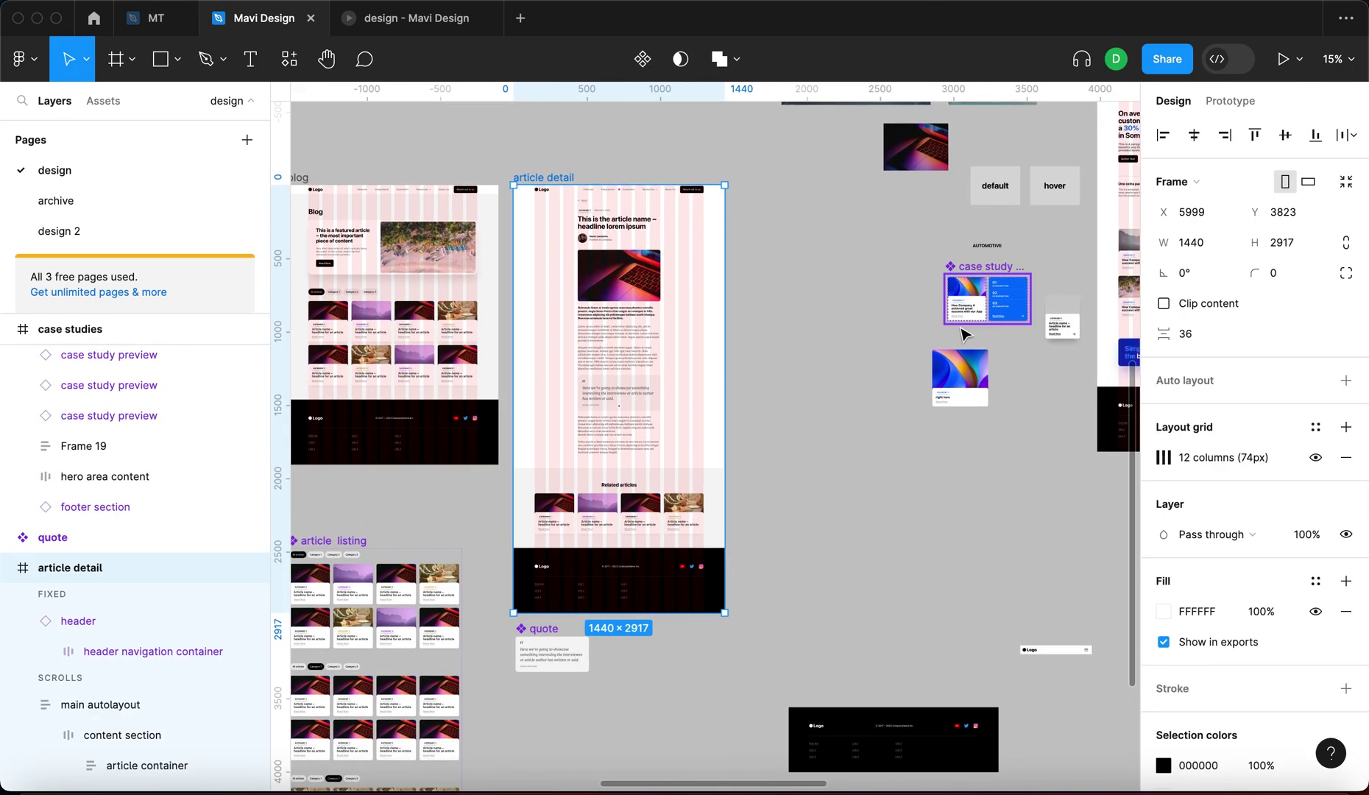
click(735, 392)
click(785, 380)
scroll(663, 317, left, 4)
scroll(662, 317, up, 1)
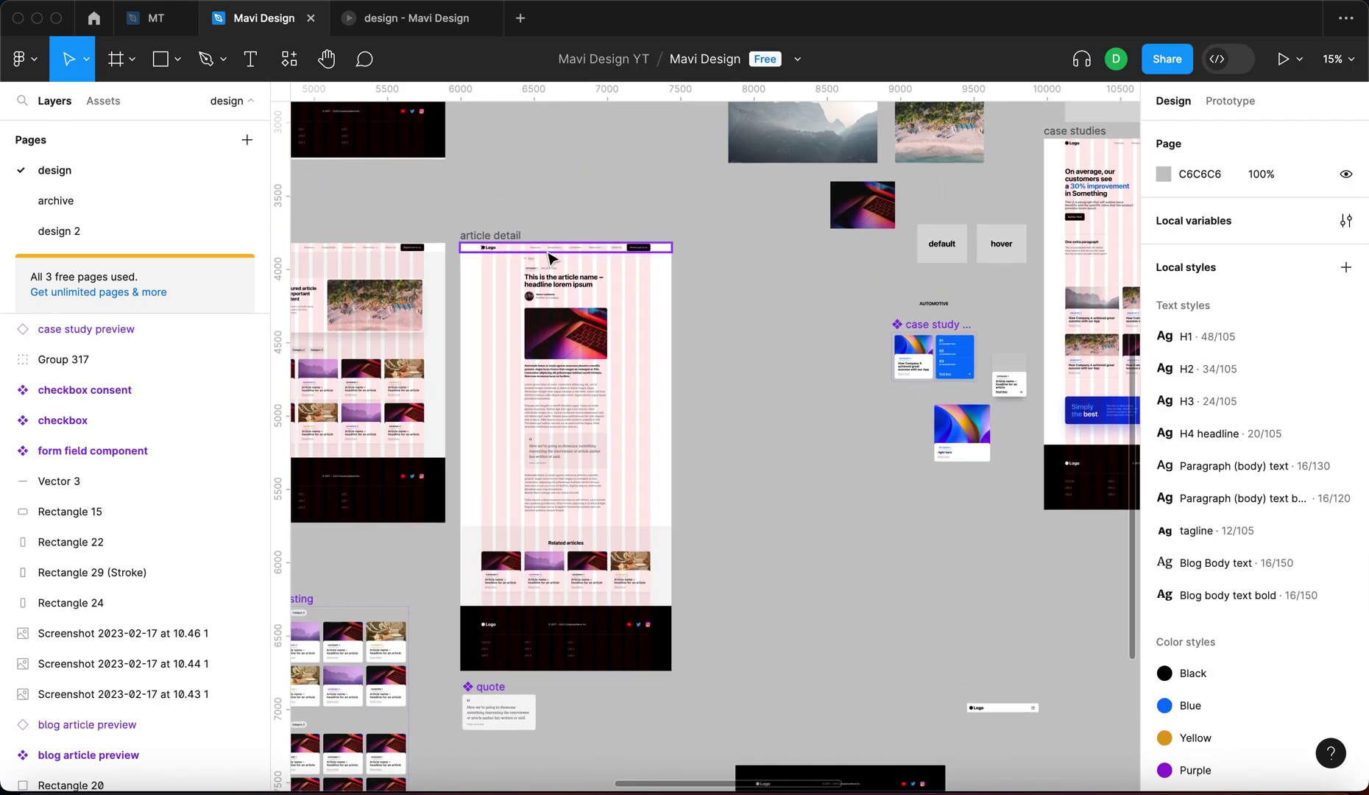
drag(849, 213, 952, 194)
drag(498, 236, 714, 242)
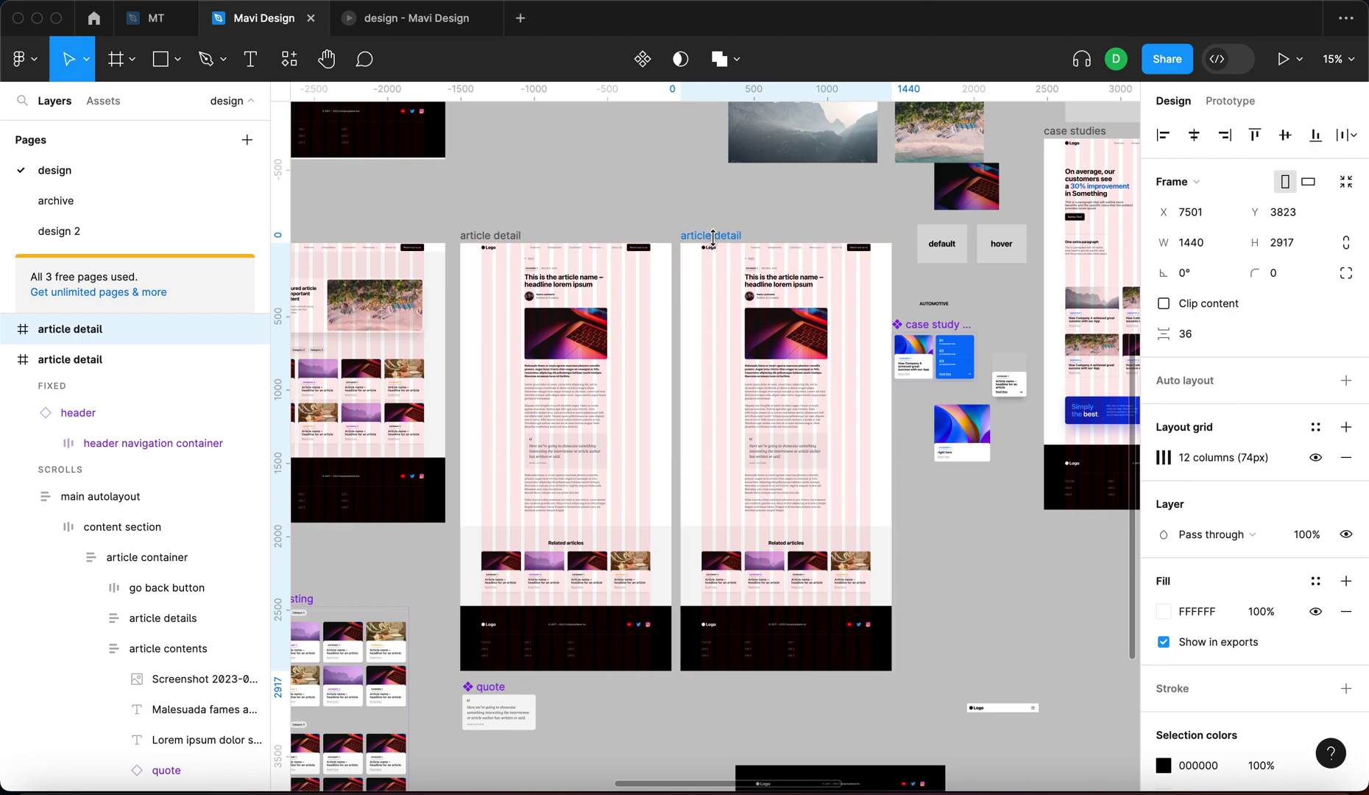
Rename the duplicated frame as article detail_responsive
key(Right)
text(_)
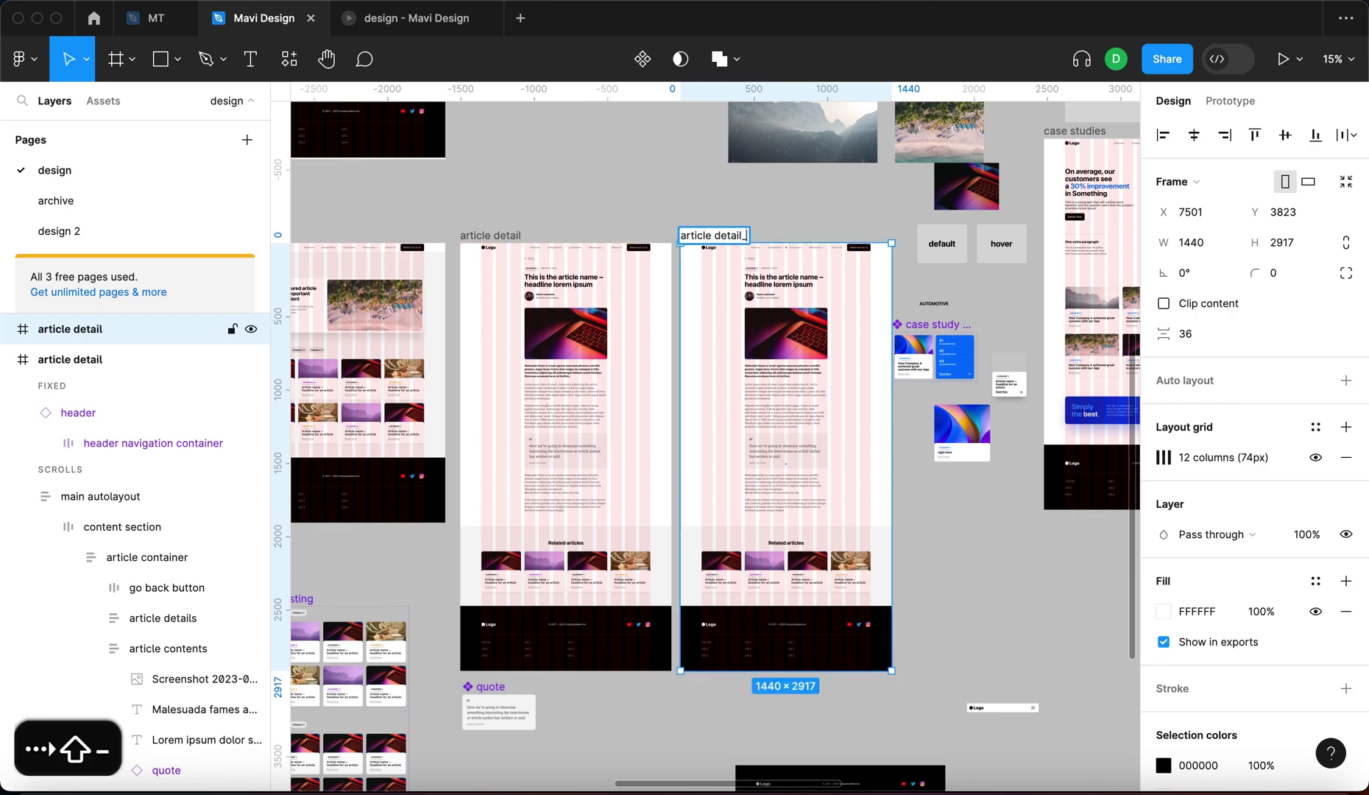
text(responsive)
key(Return)
Swap the footer section instance in the article detail_responsive frame for footer section_responsive
scroll(793, 550, up, 5)
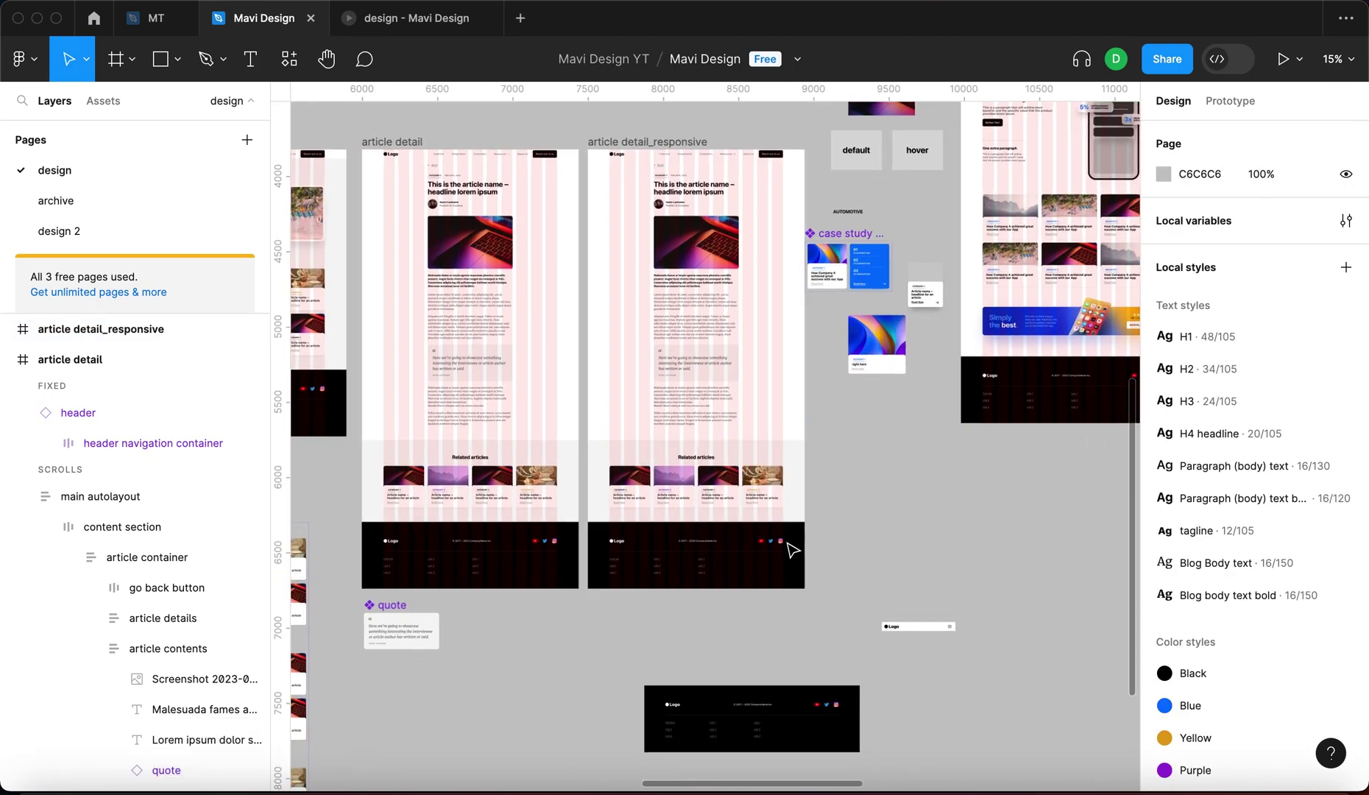
scroll(793, 550, down, 5)
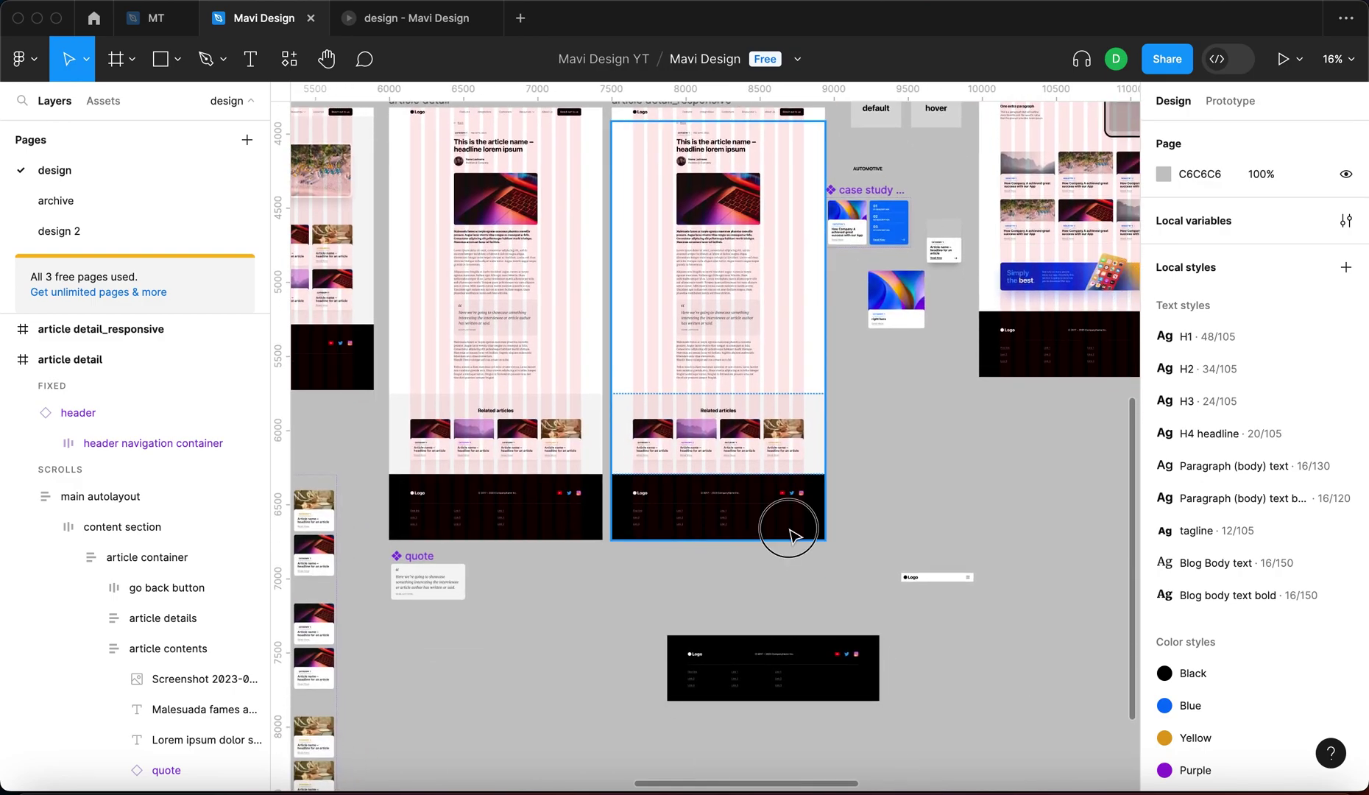
double_click(790, 531)
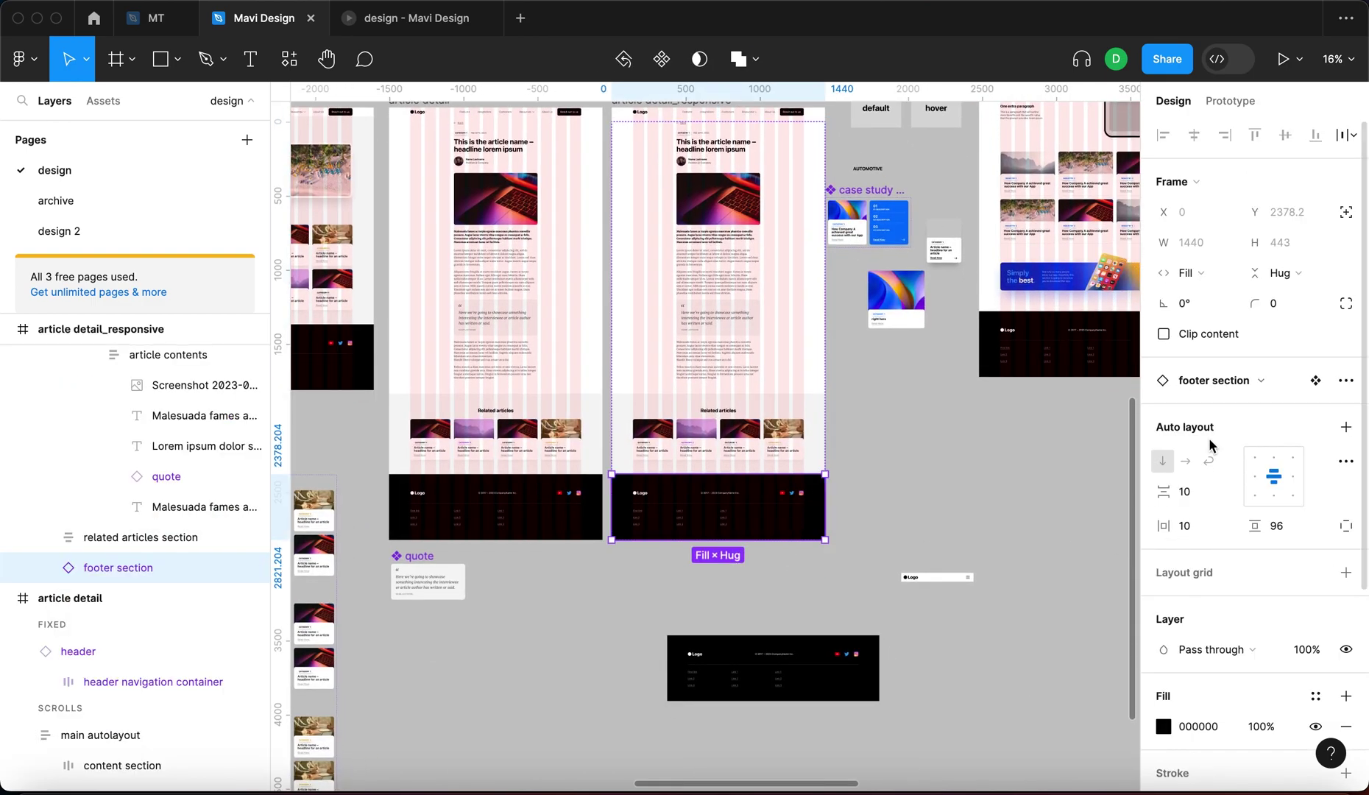
click(1256, 388)
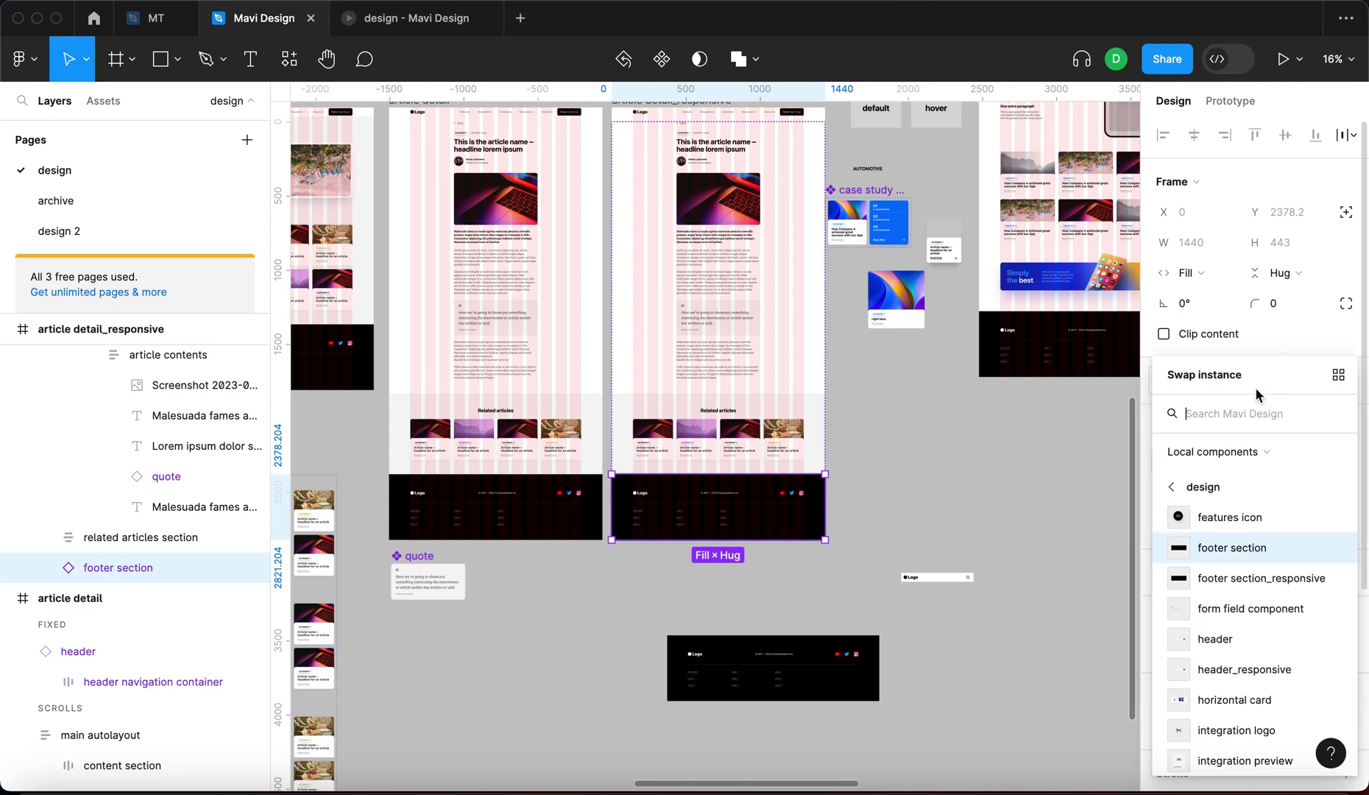
click(1223, 580)
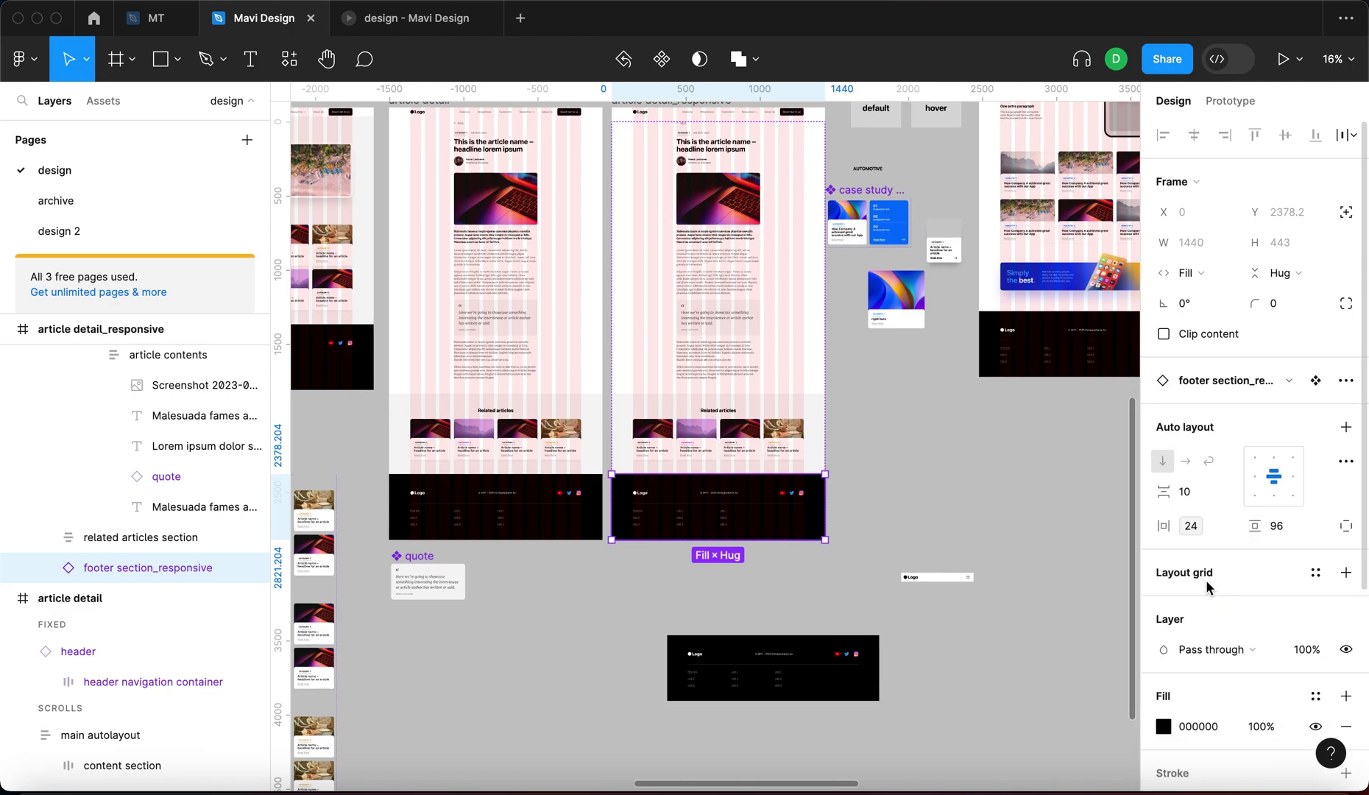
Test the swapped footer by narrowing it to about 671 px, and undo the resize
click(868, 605)
click(696, 676)
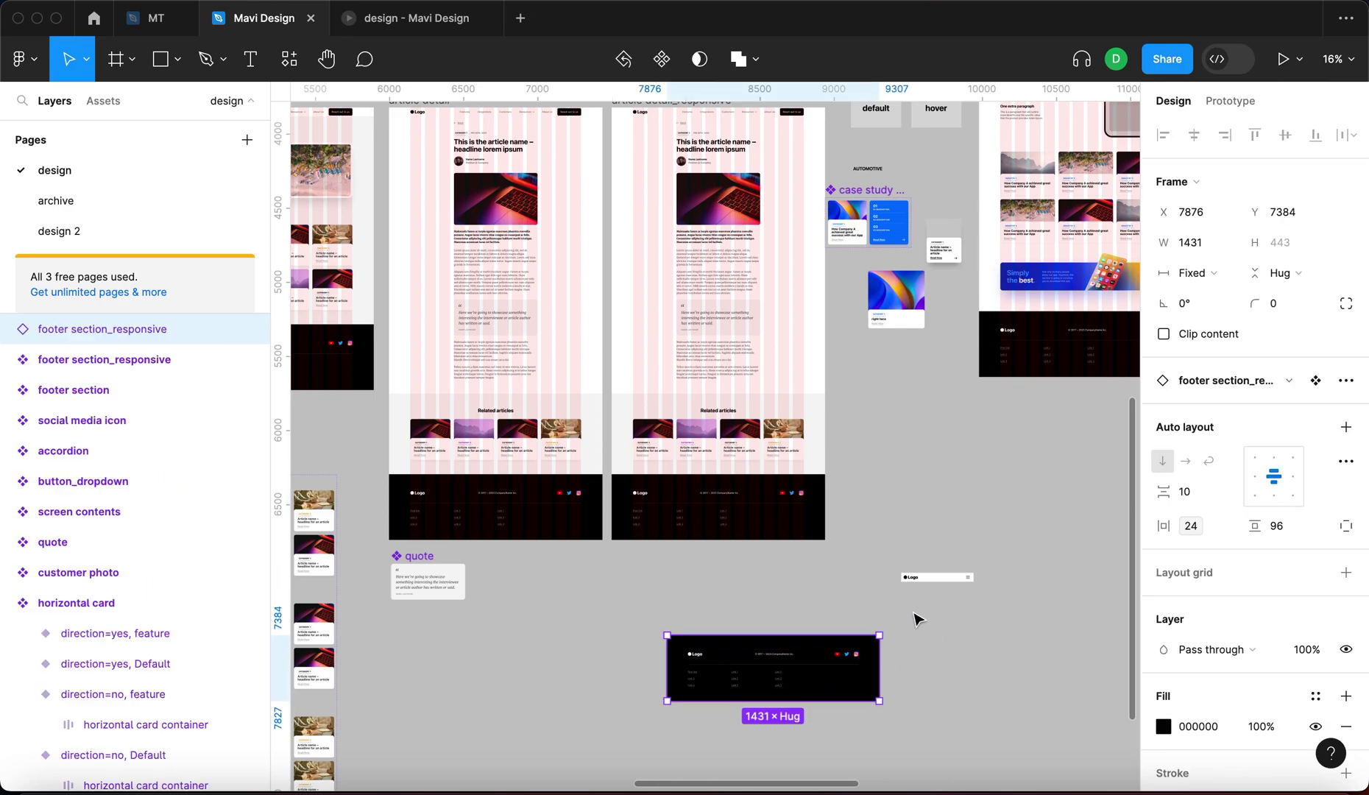
click(787, 517)
drag(825, 508, 710, 518)
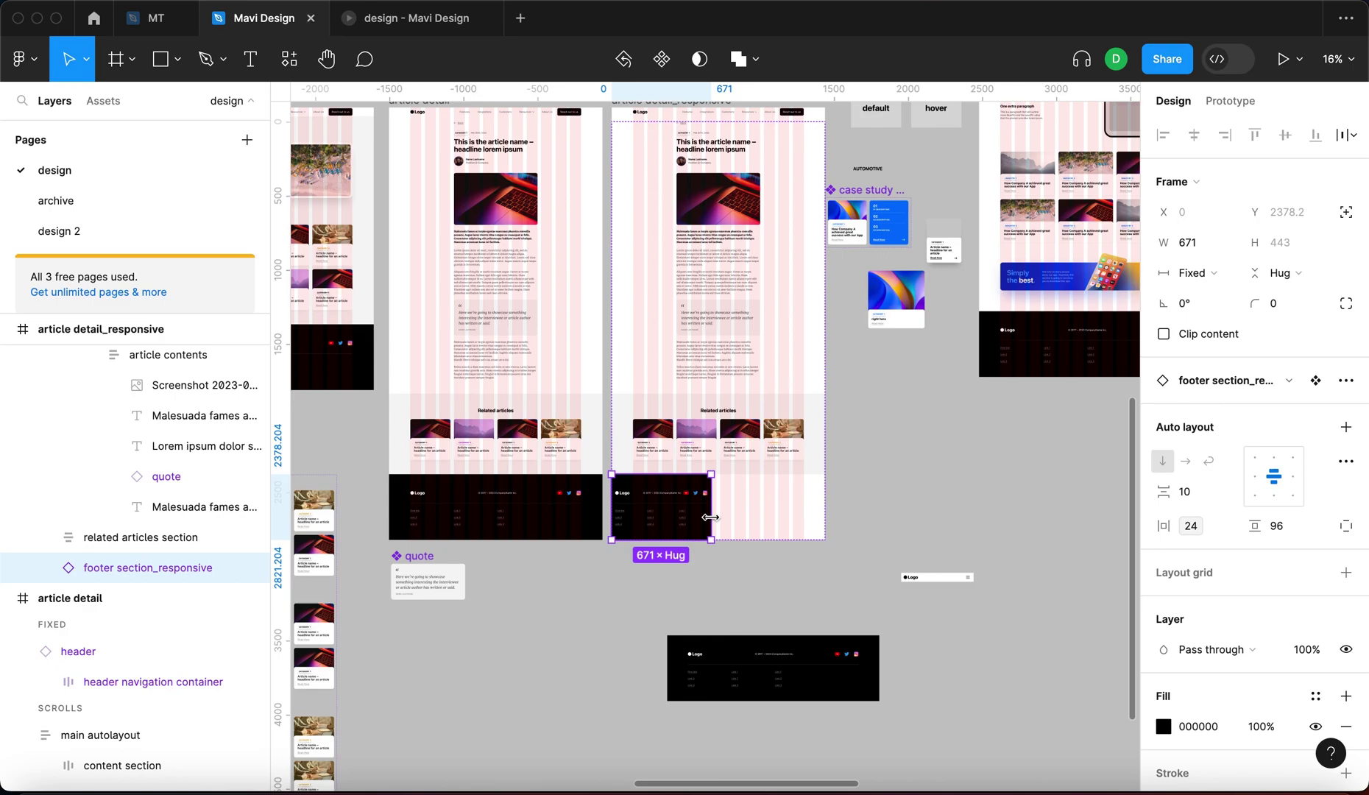
key(cmd+z)
click(865, 489)
Swap the header instance in the article detail_responsive frame for header_responsive
scroll(759, 221, up, 2)
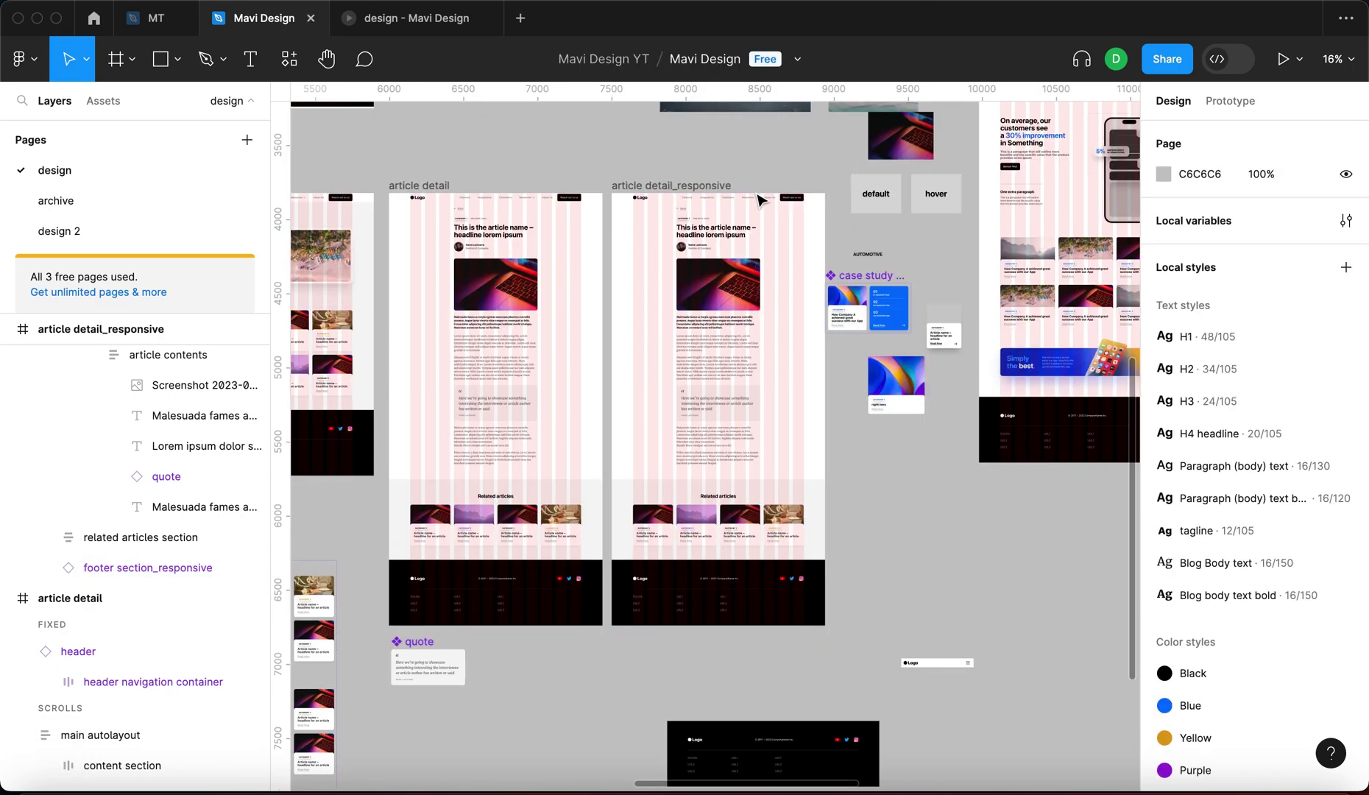
click(758, 200)
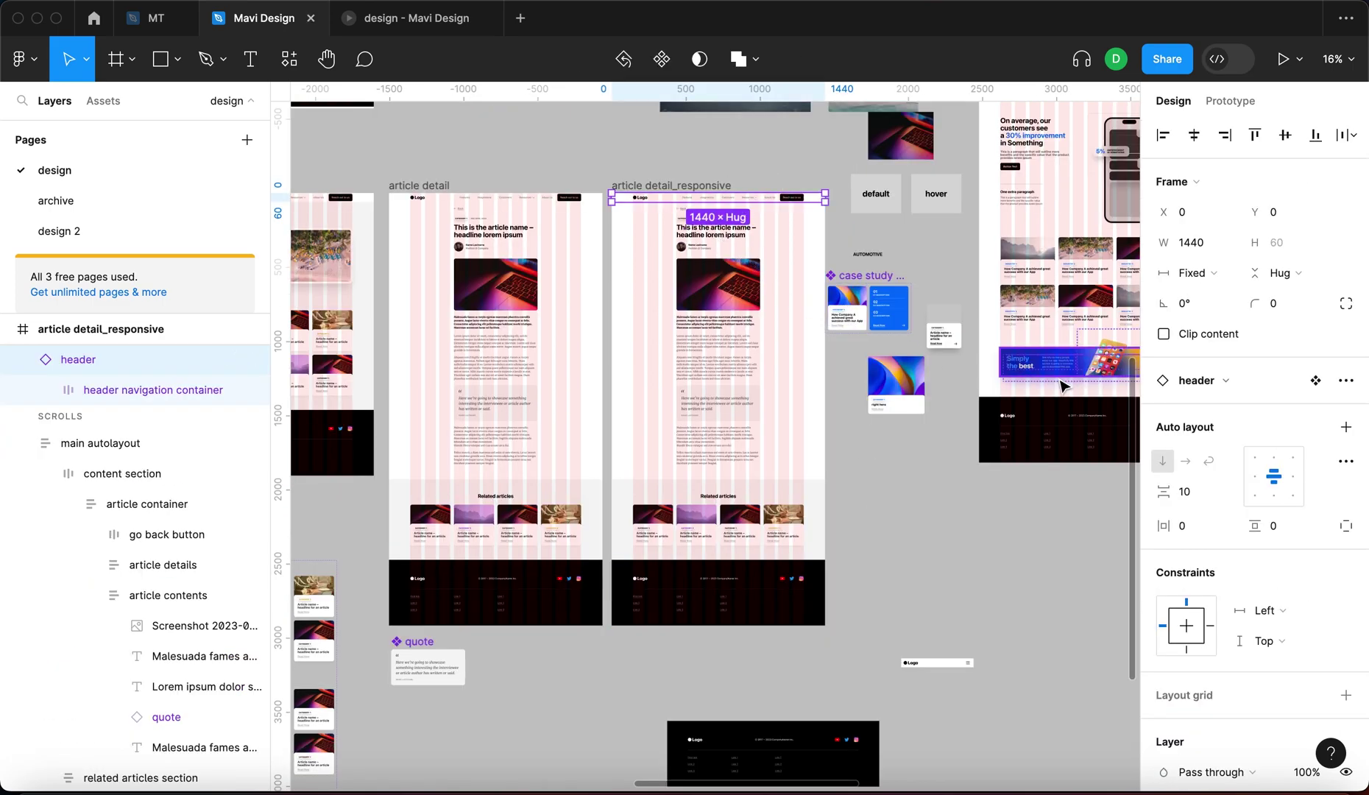
click(1215, 383)
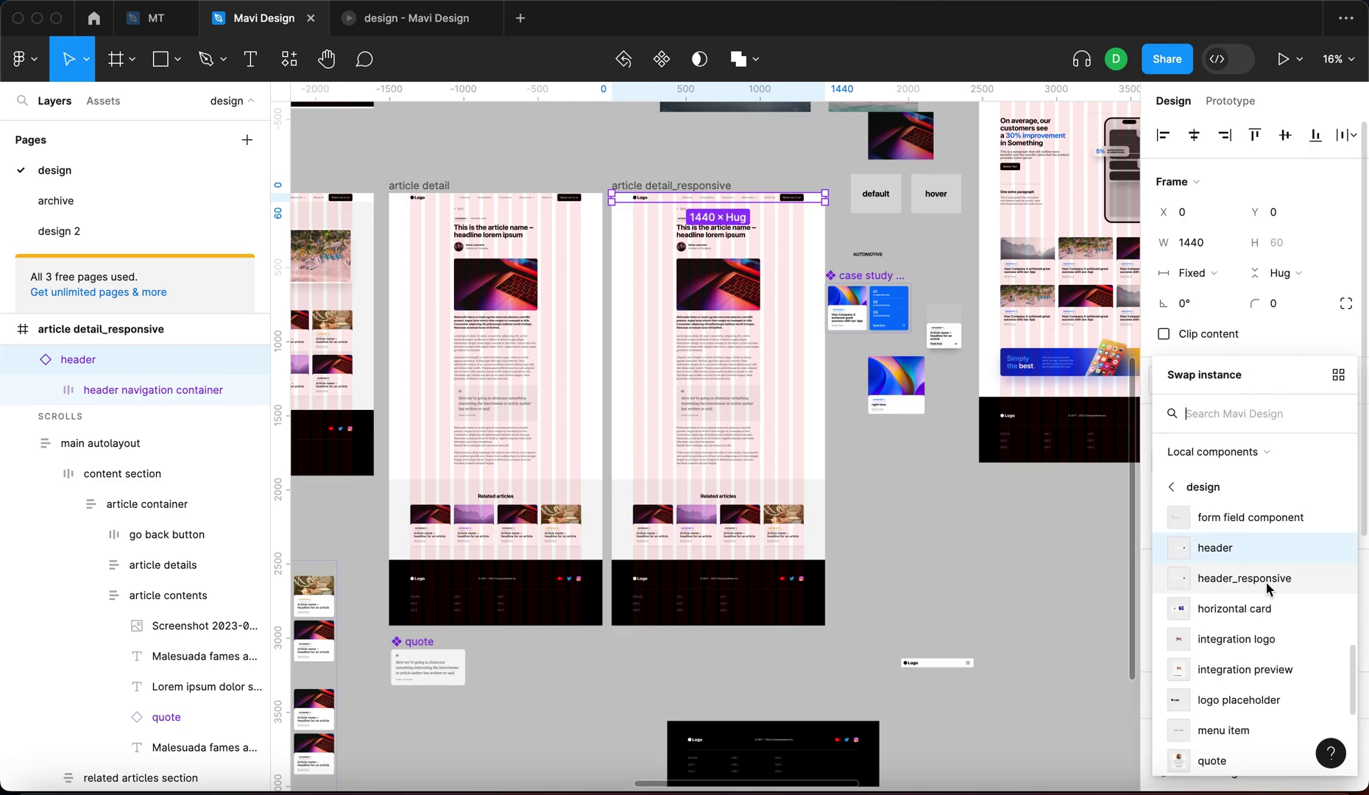
click(1267, 584)
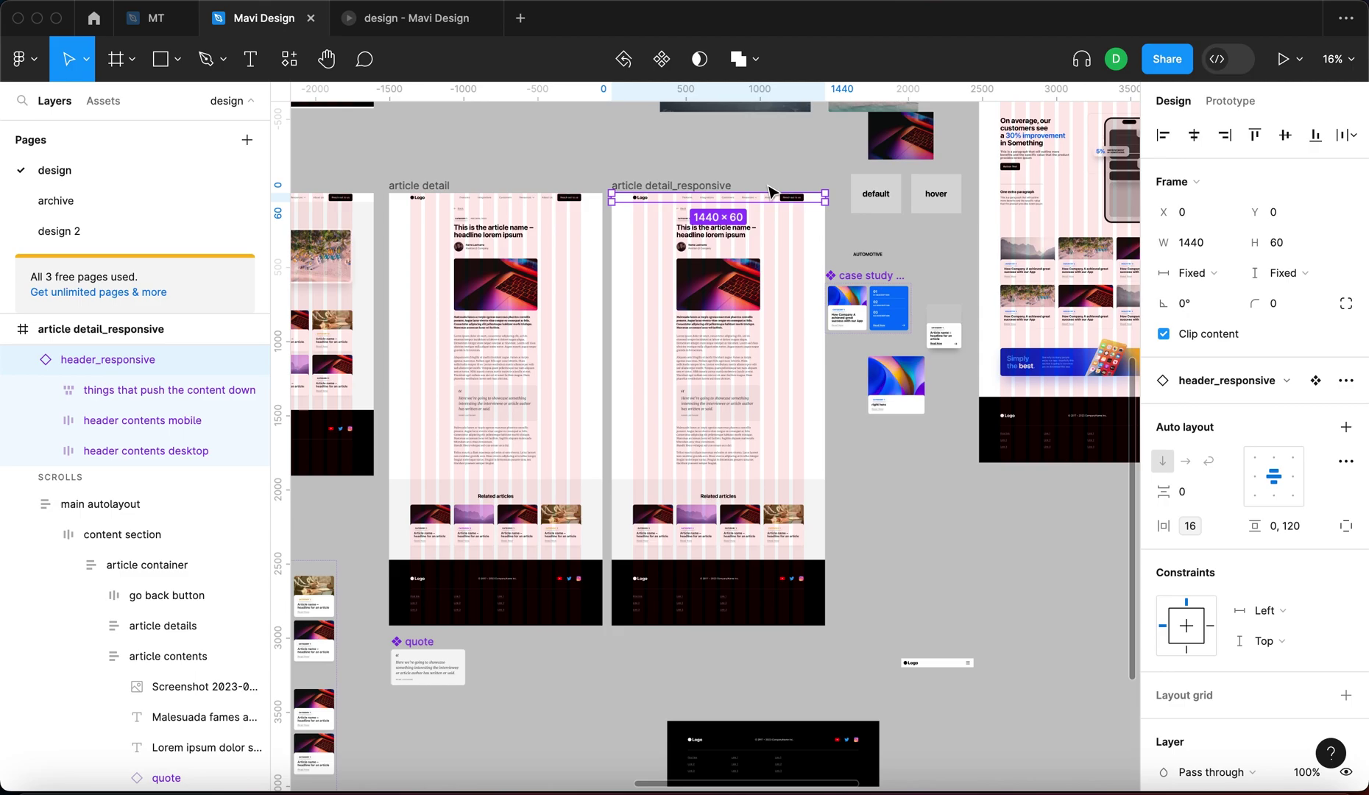
Test the swapped header by narrowing it, and undo the resize
scroll(775, 193, up, 3)
drag(856, 209, 665, 218)
key(super+z)
click(744, 132)
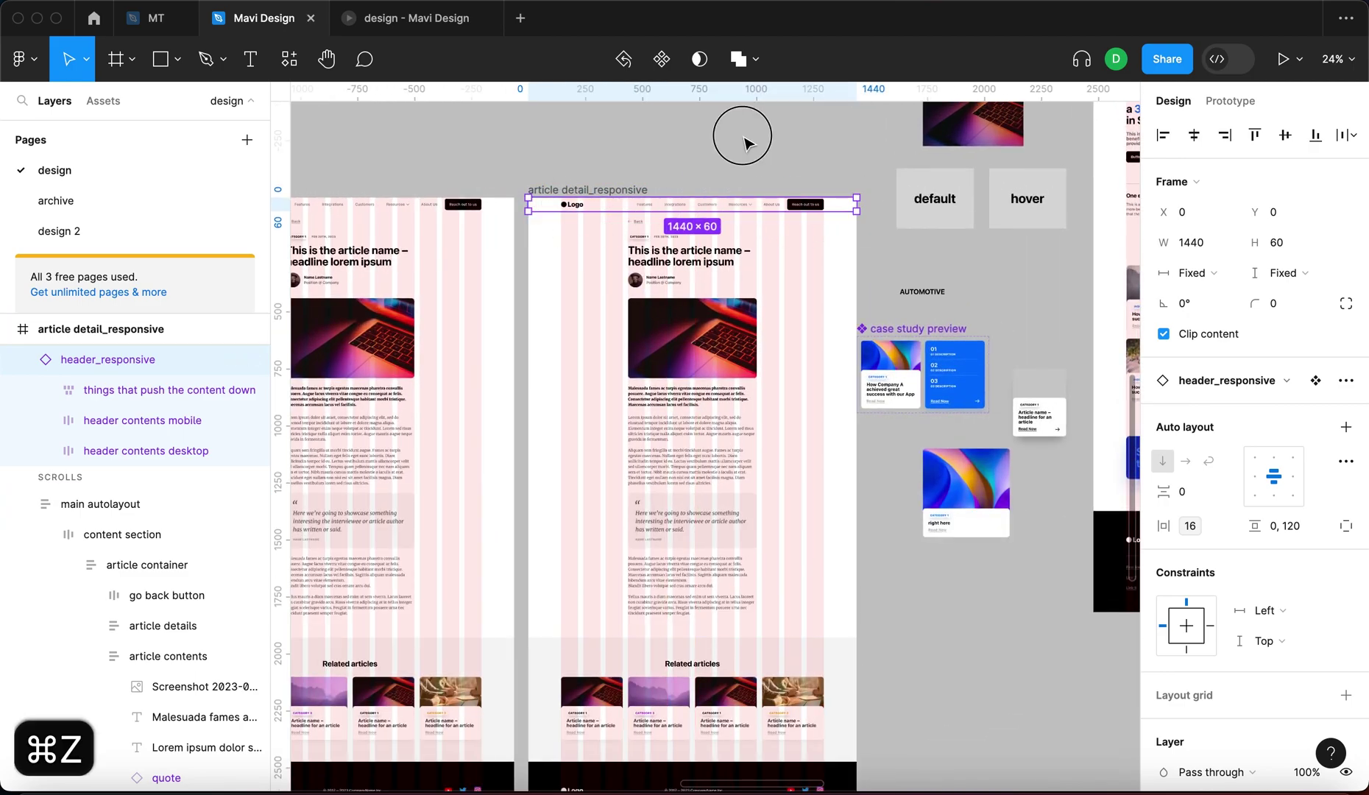
Try narrowing the main autolayout of the article detail_responsive frame and undo the resize
scroll(789, 259, down, 2)
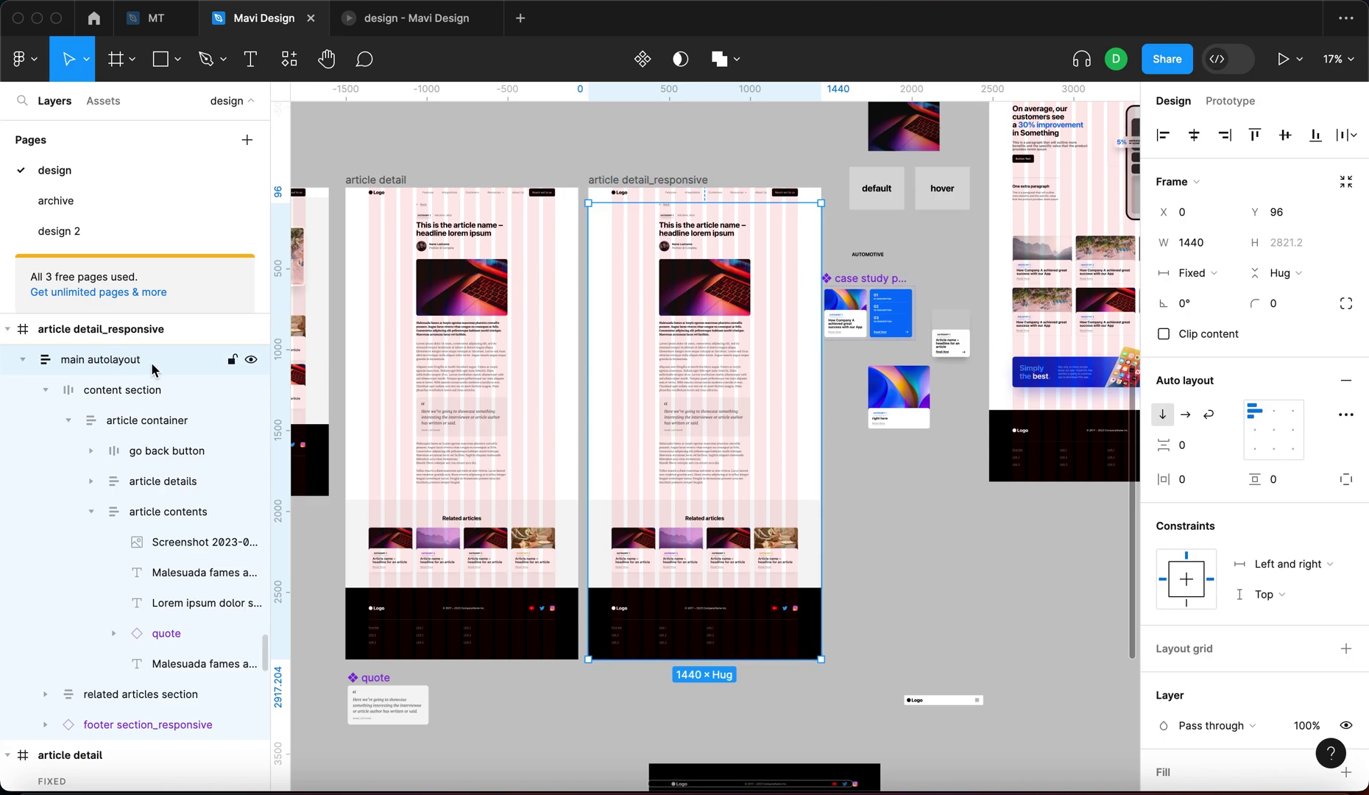
drag(821, 241, 637, 296)
key(super+z)
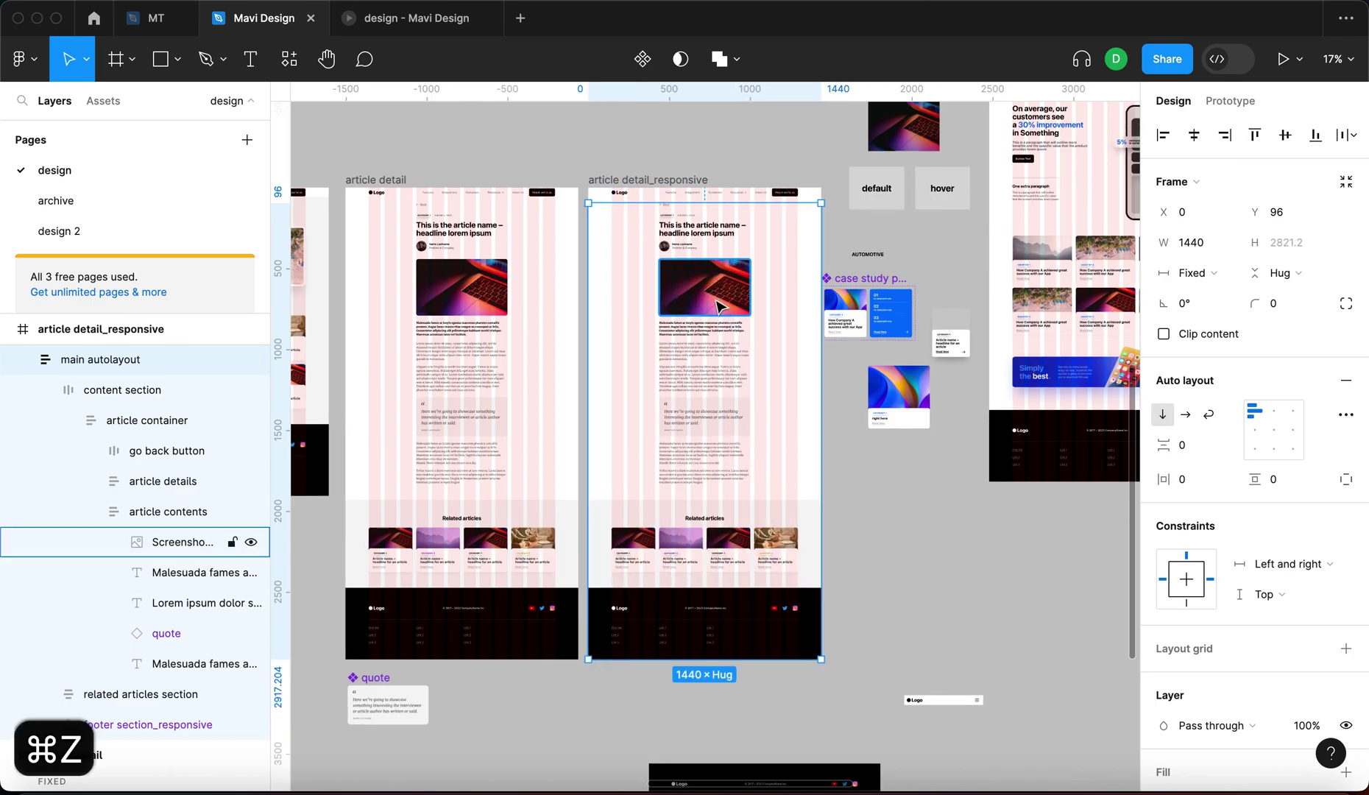
Test the main autolayout of article detail_responsive by narrowing it to about 904 px and 1198 px, and undo the resizes
drag(821, 313, 725, 328)
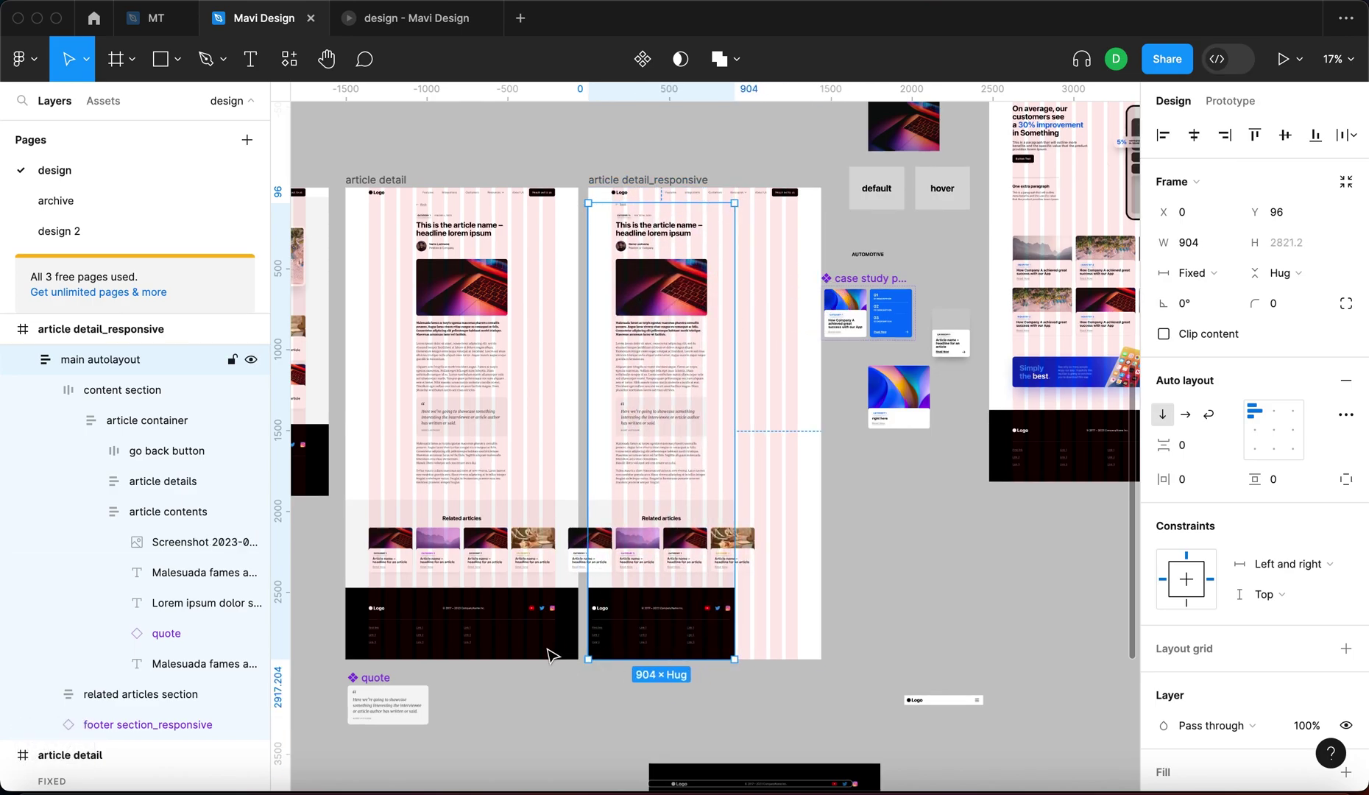
scroll(719, 488, up, 3)
drag(737, 458, 786, 479)
scroll(738, 410, up, 3)
key(super+z)
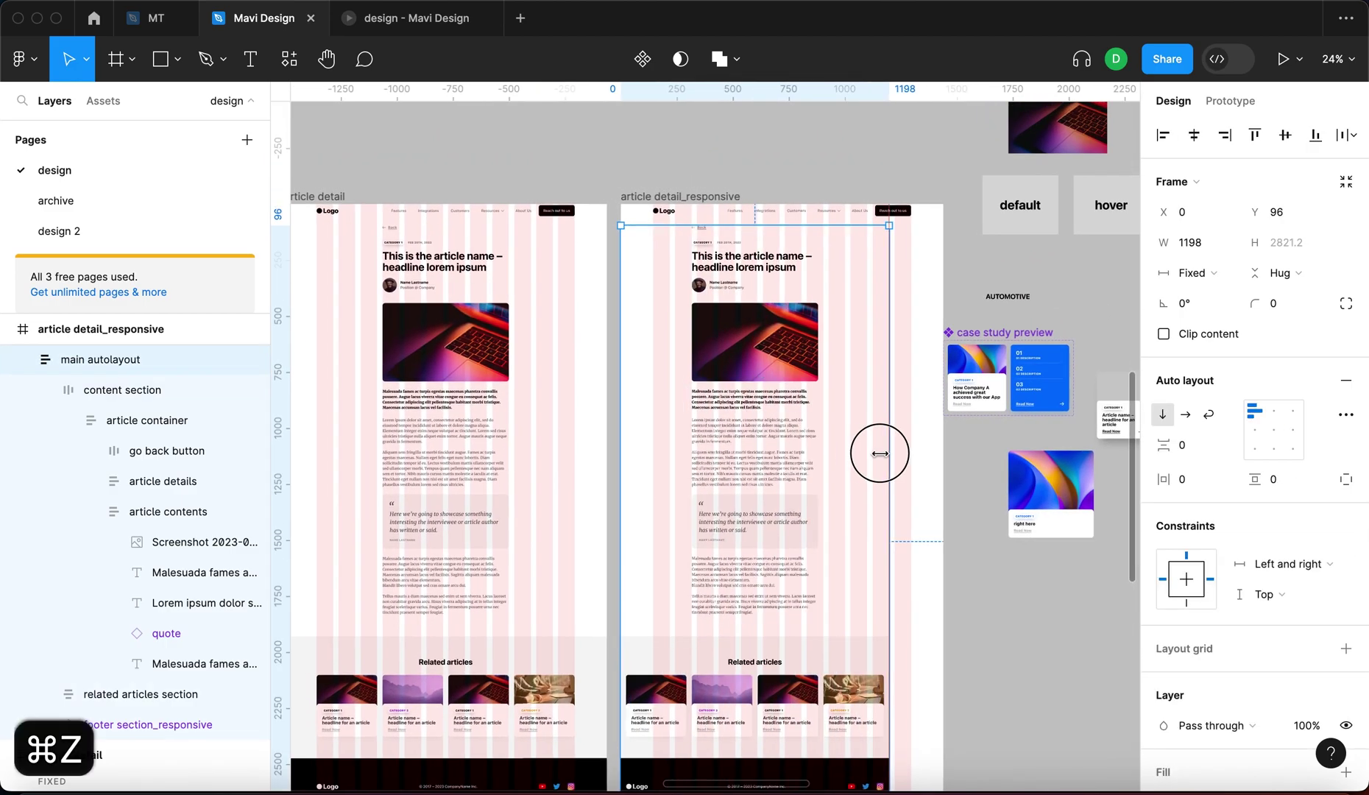
key(super+z)
Set the article container's horizontal resizing to Fill container in the article detail_responsive frame
click(810, 447)
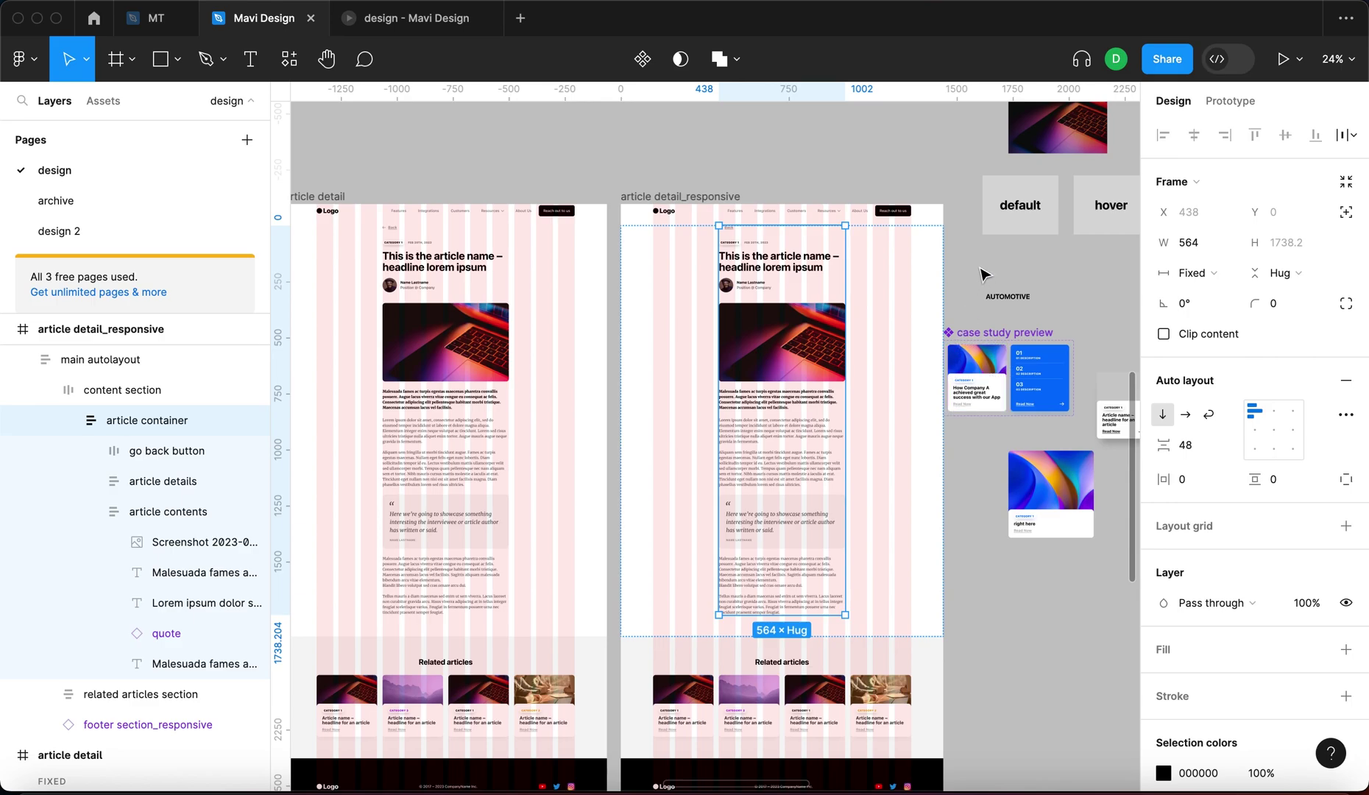
click(1193, 273)
click(1191, 272)
click(1185, 274)
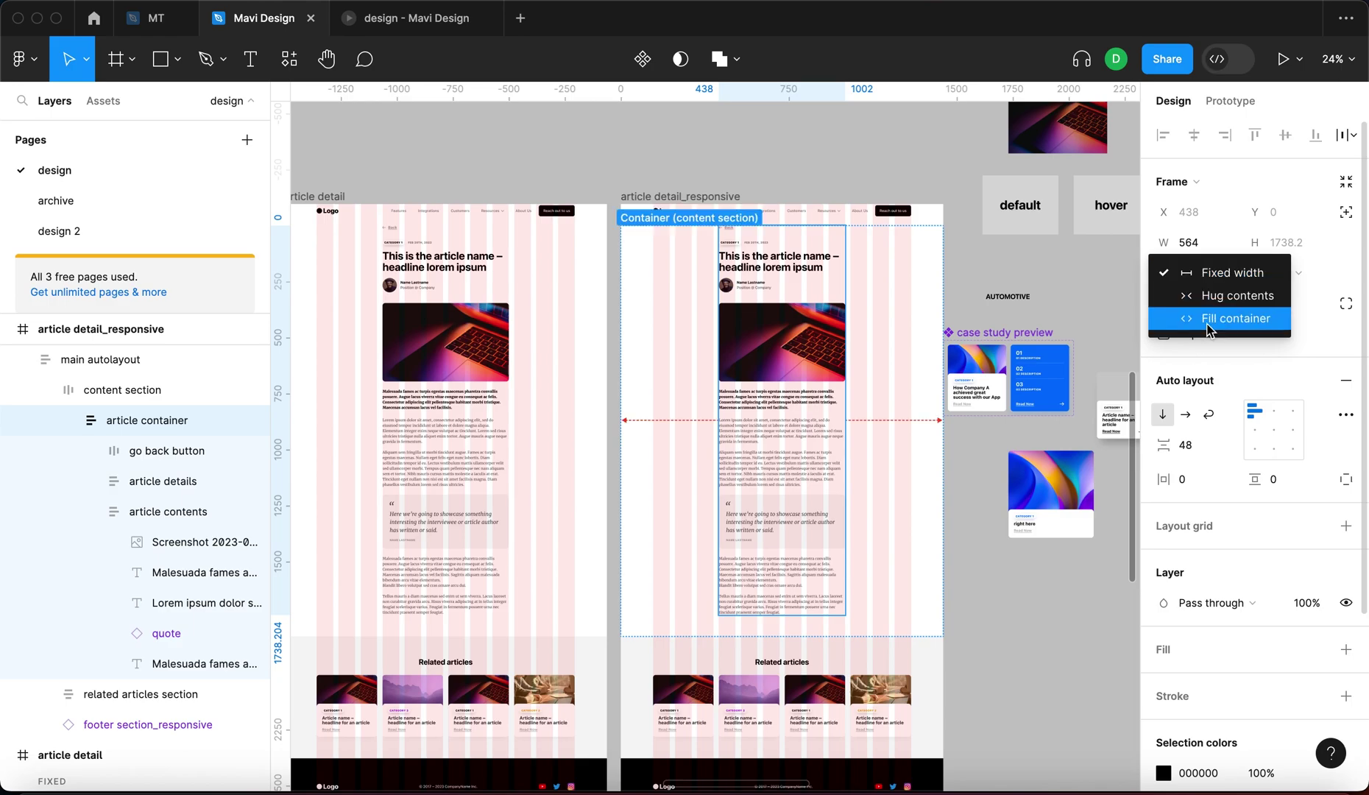
click(1178, 274)
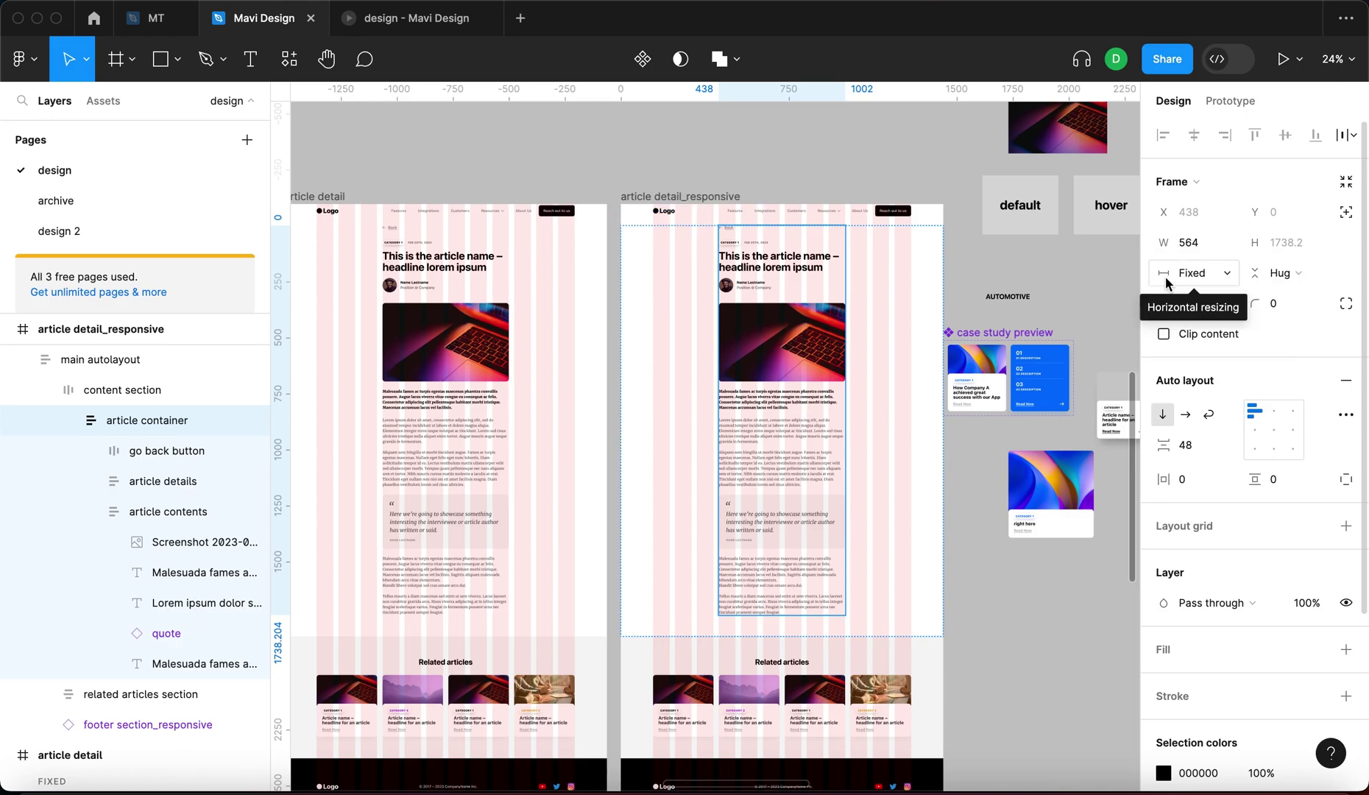
click(1170, 274)
click(1207, 315)
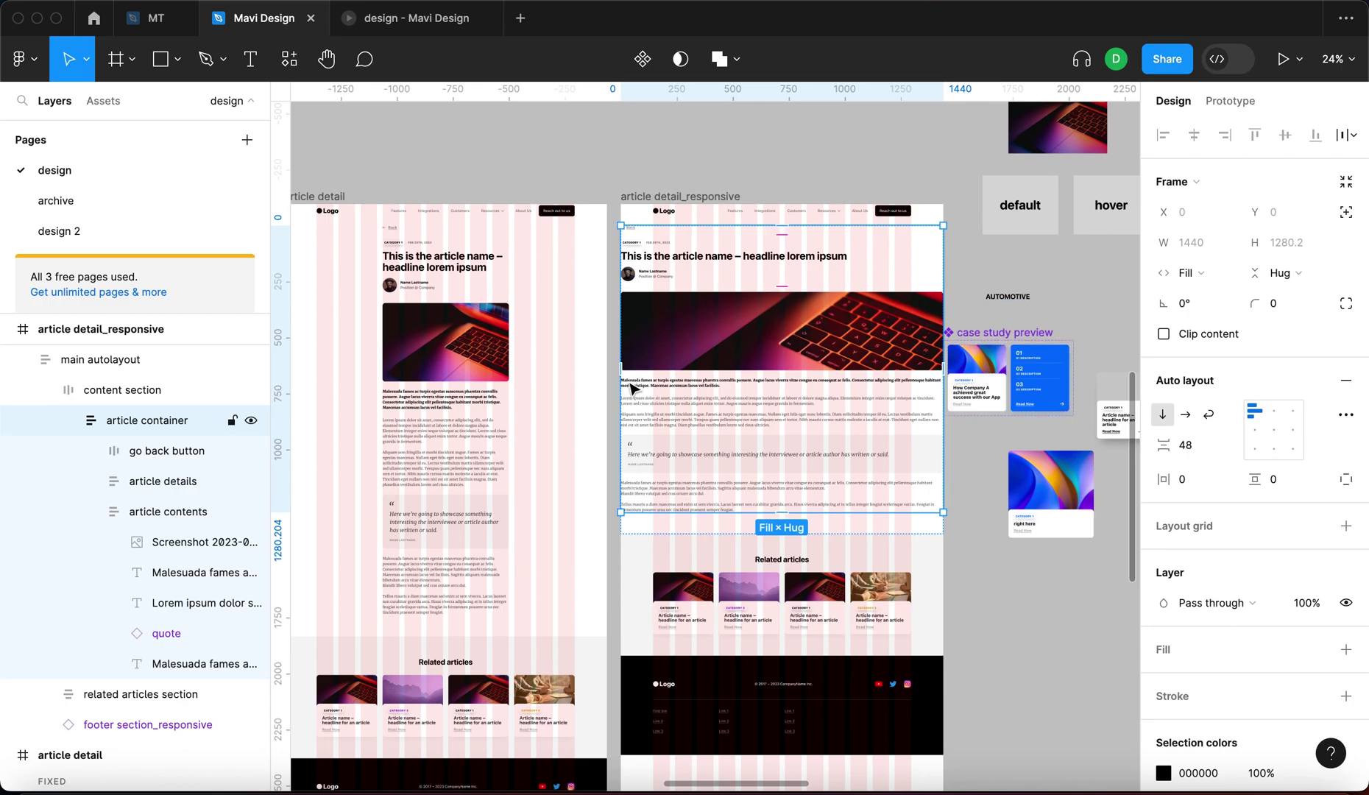
key(Escape)
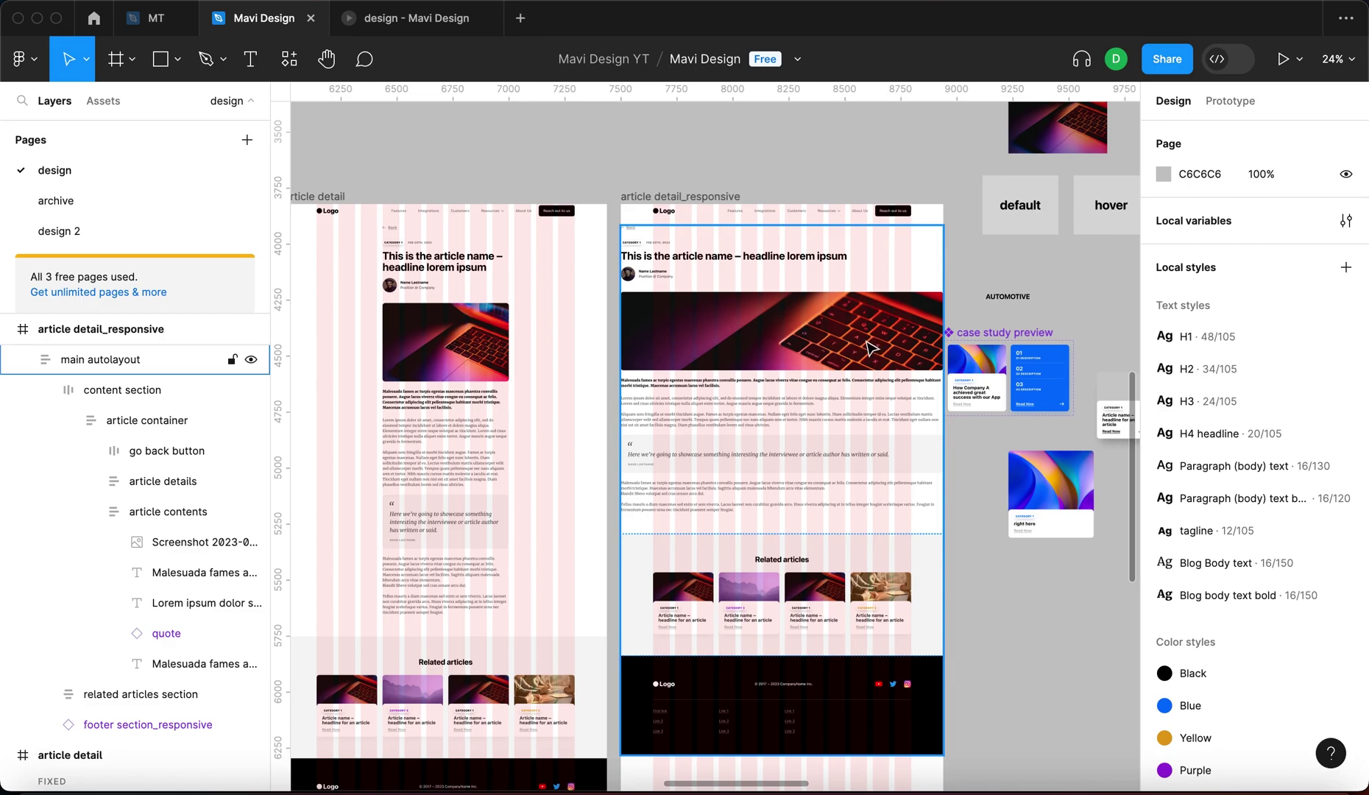
Test the filled article container by narrowing the article detail_responsive frame to about 913 px, and undo the resize
click(684, 196)
drag(942, 265, 823, 272)
key(super+z)
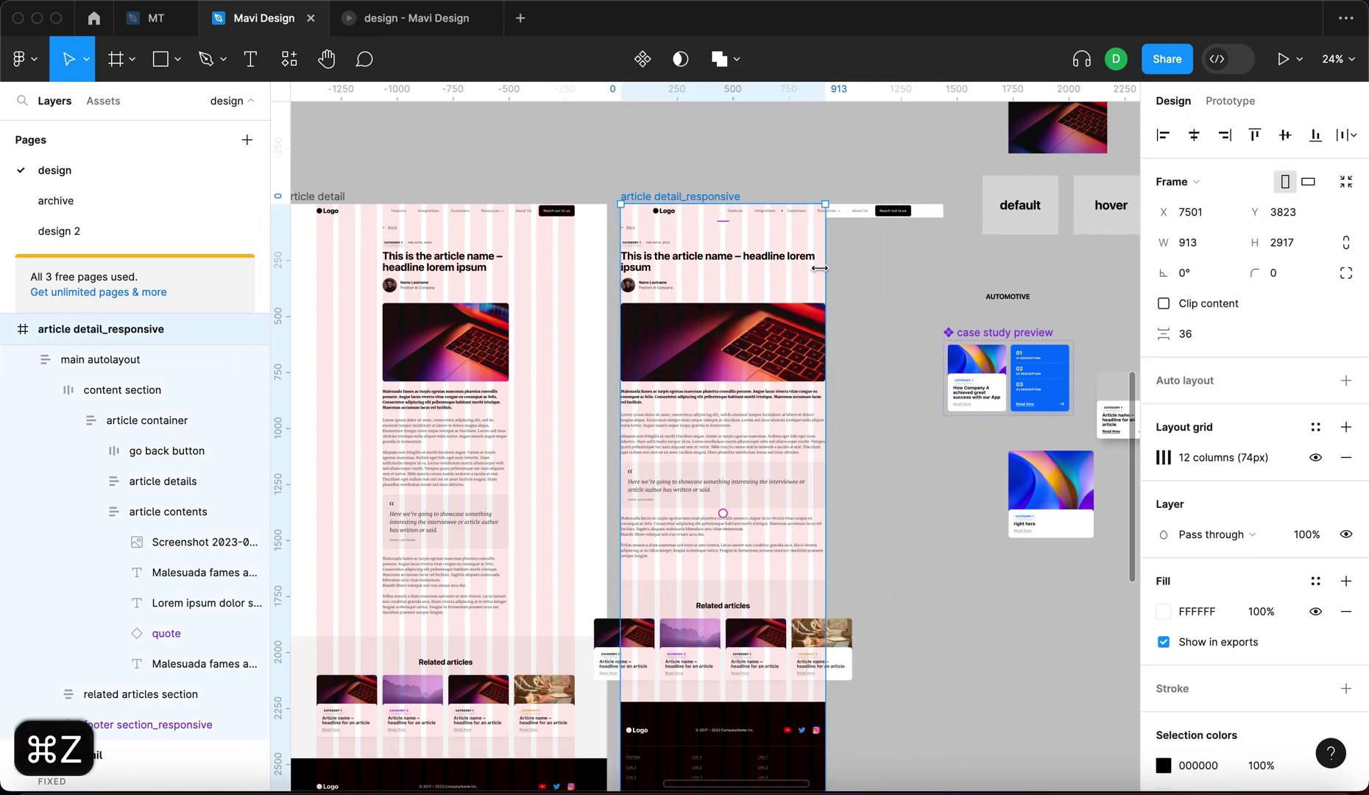
Examine the article container's width and column span in the original article detail frame and compare it with the responsive version
scroll(935, 309, up, 3)
scroll(935, 309, left, 5)
scroll(935, 309, down, 1)
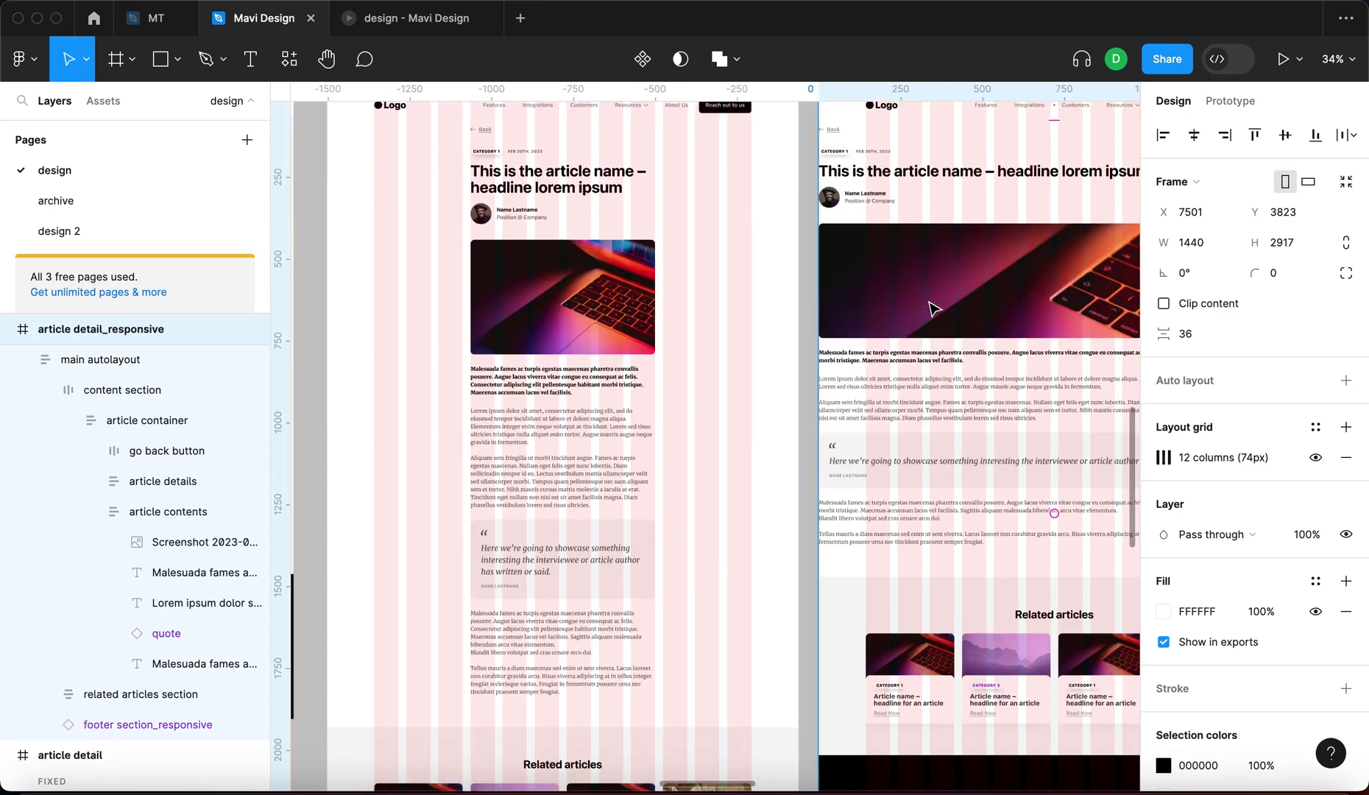
click(535, 326)
scroll(905, 371, right, 5)
scroll(904, 370, up, 1)
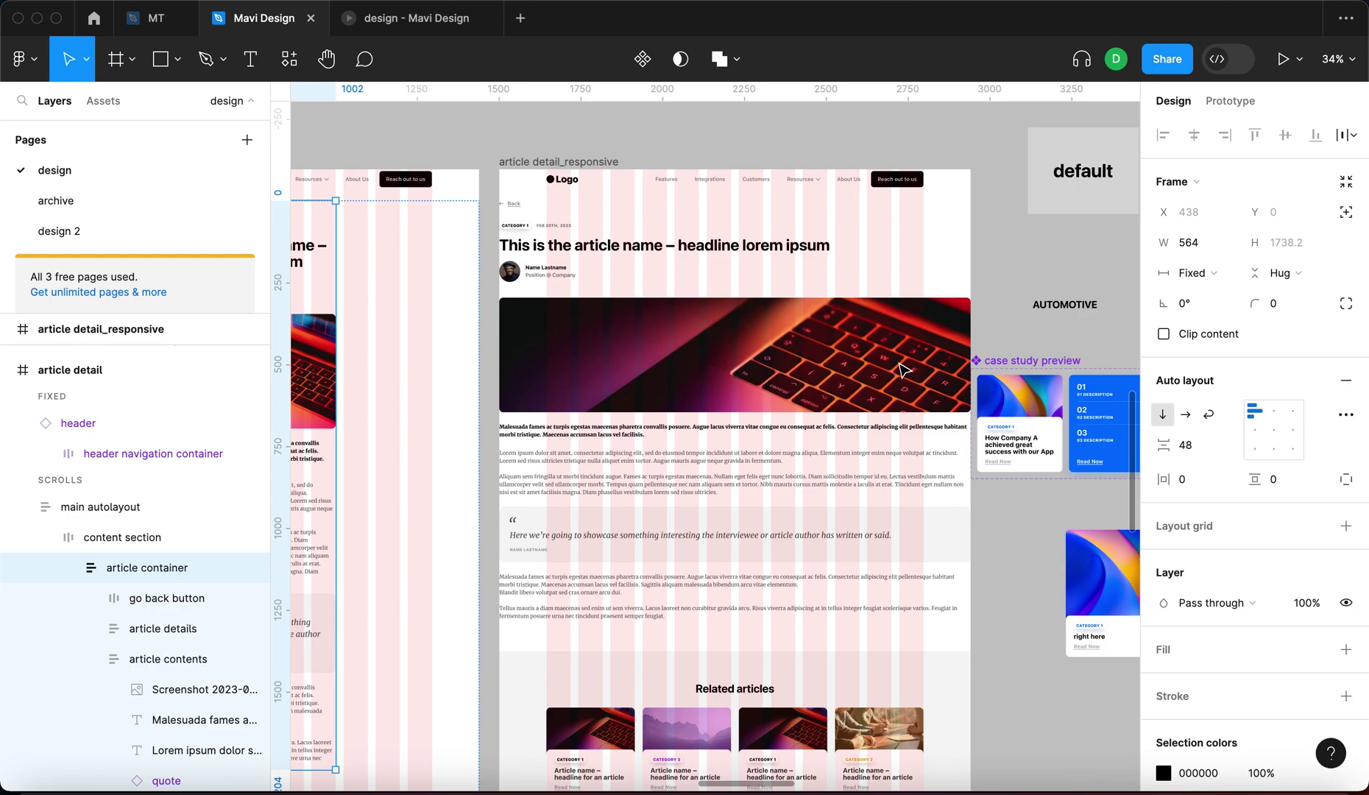
scroll(904, 370, left, 2)
scroll(904, 371, up, 1)
scroll(911, 297, up, 3)
scroll(911, 296, down, 4)
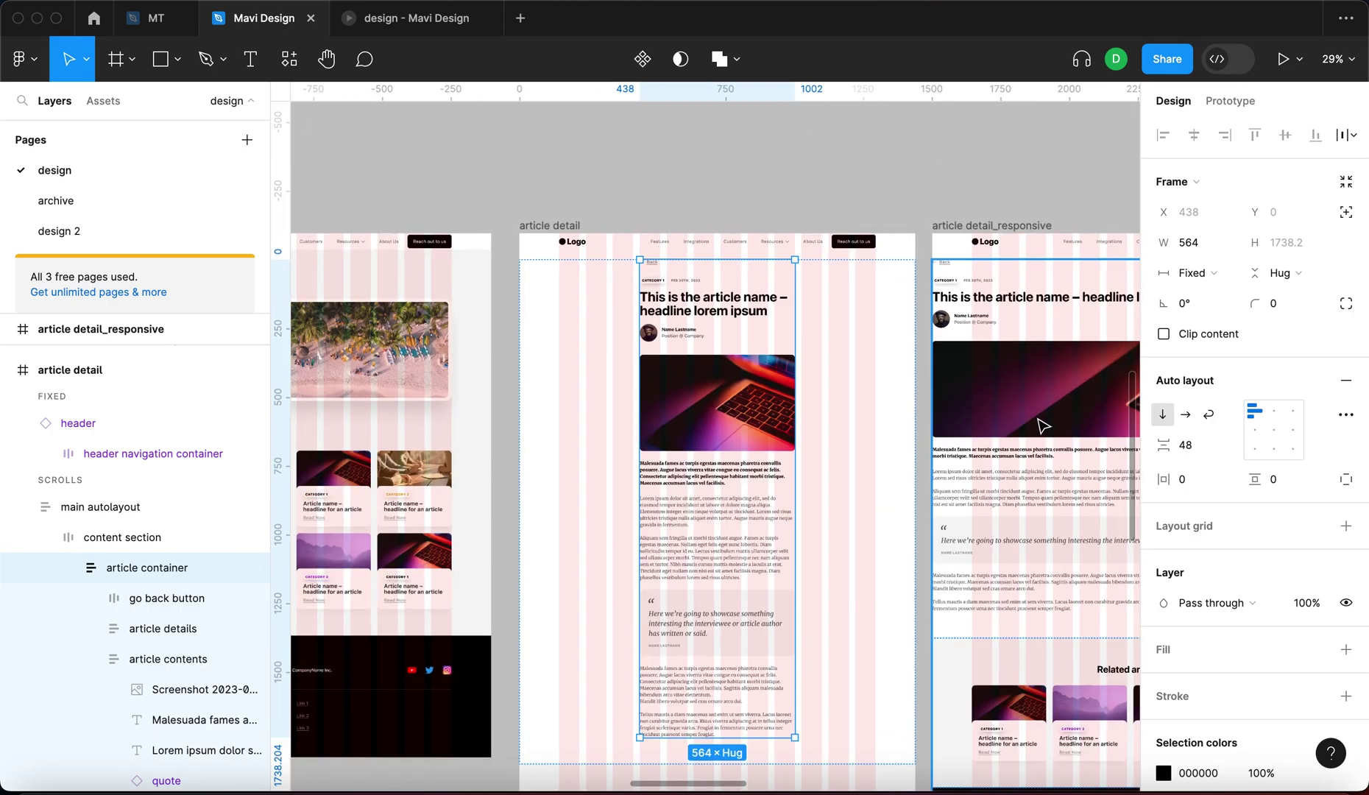
scroll(911, 297, right, 2)
scroll(508, 233, up, 4)
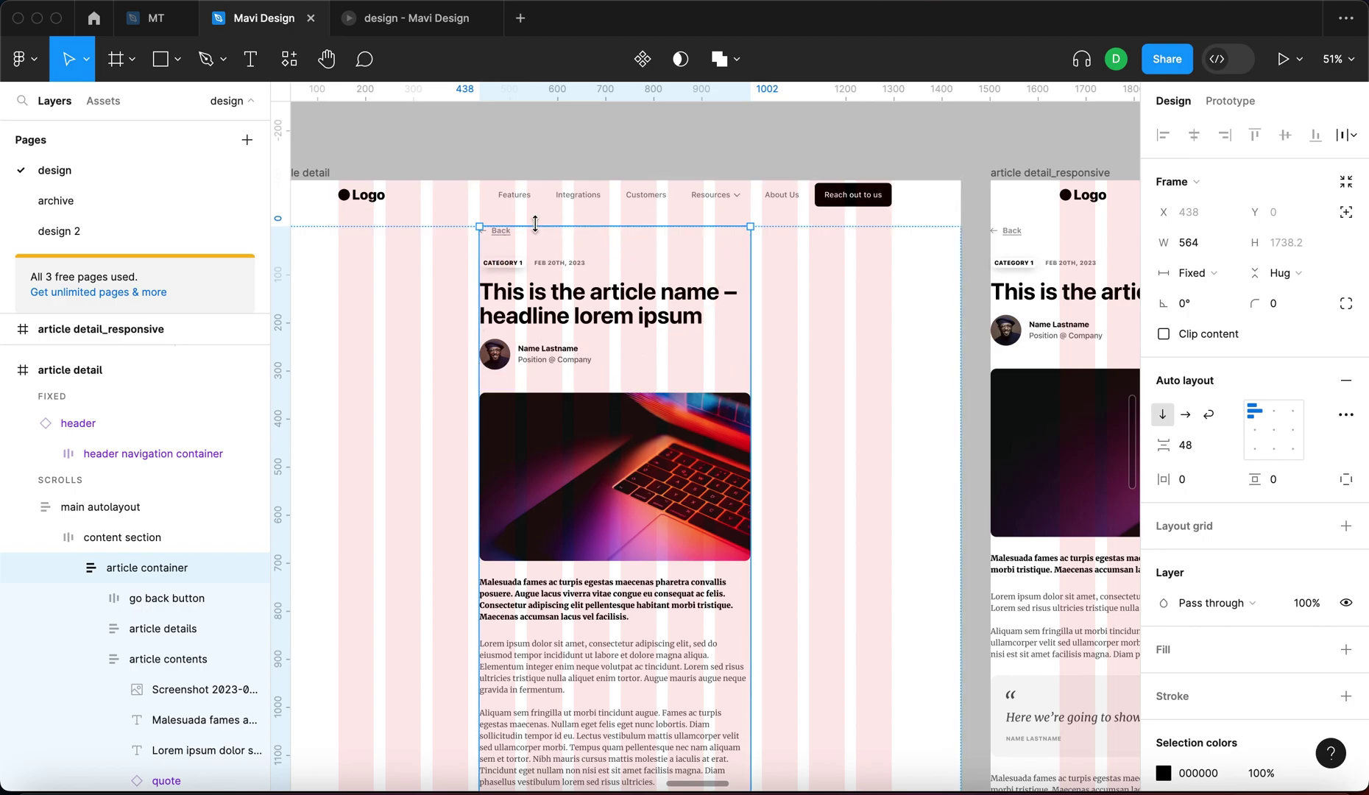
scroll(535, 224, up, 5)
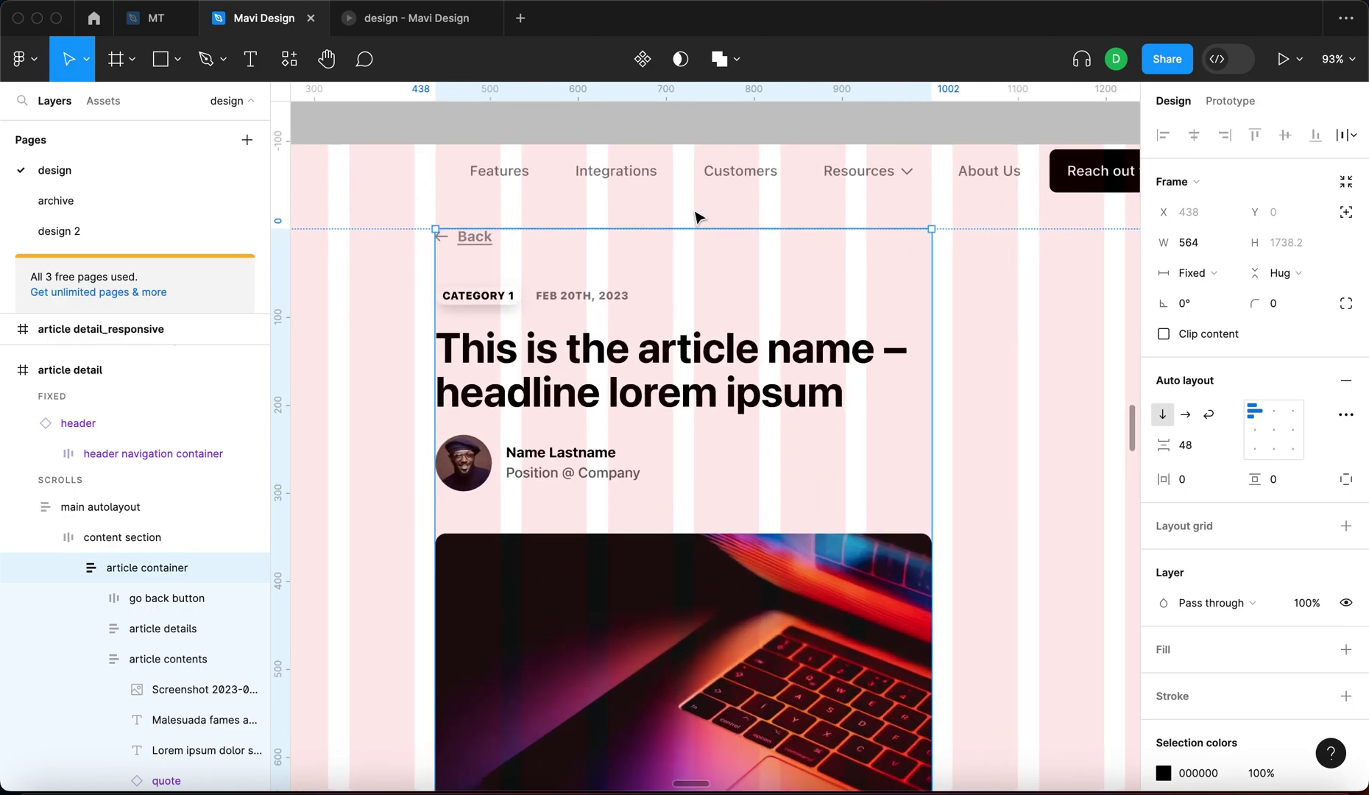
scroll(910, 217, down, 10)
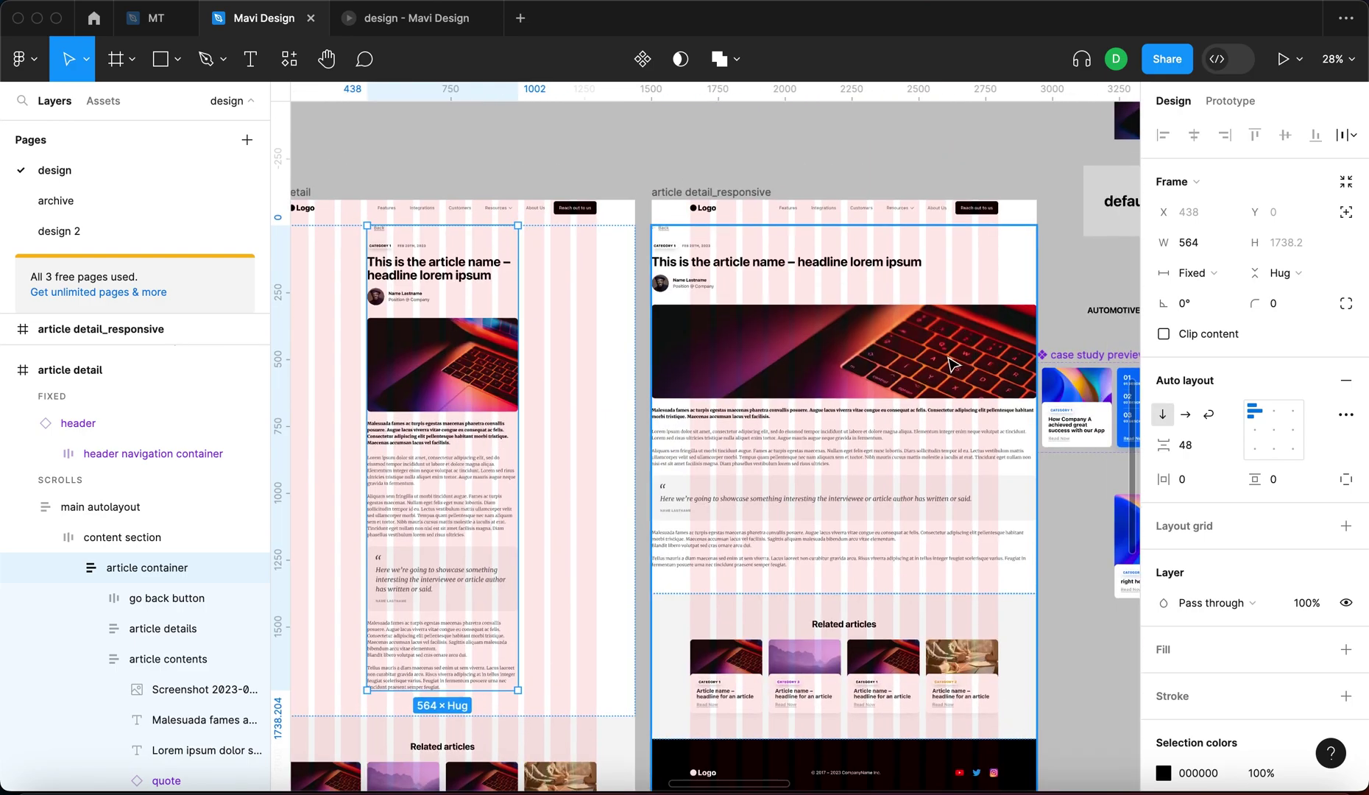
Add a max width limit to the article container in the article detail_responsive frame
click(952, 363)
click(156, 398)
click(156, 398)
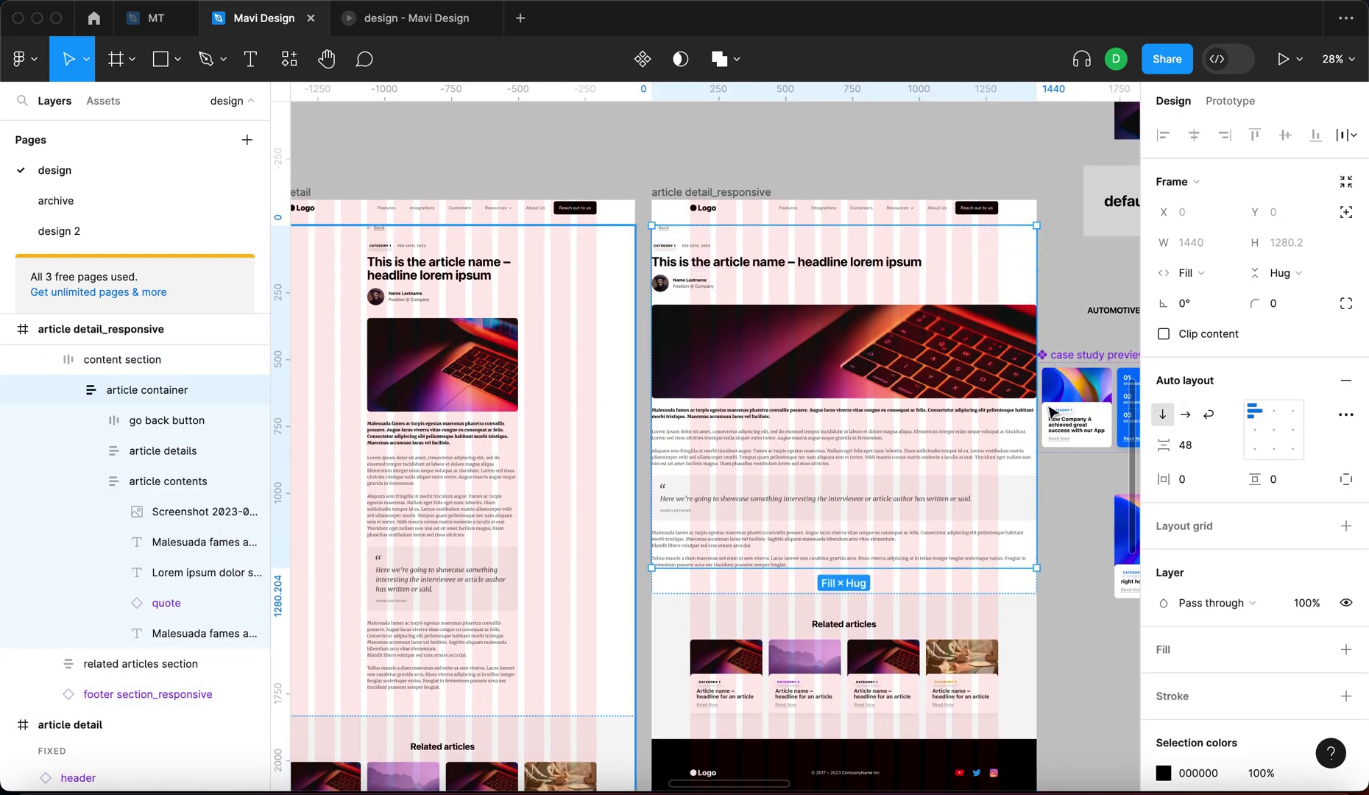
key(shift+2)
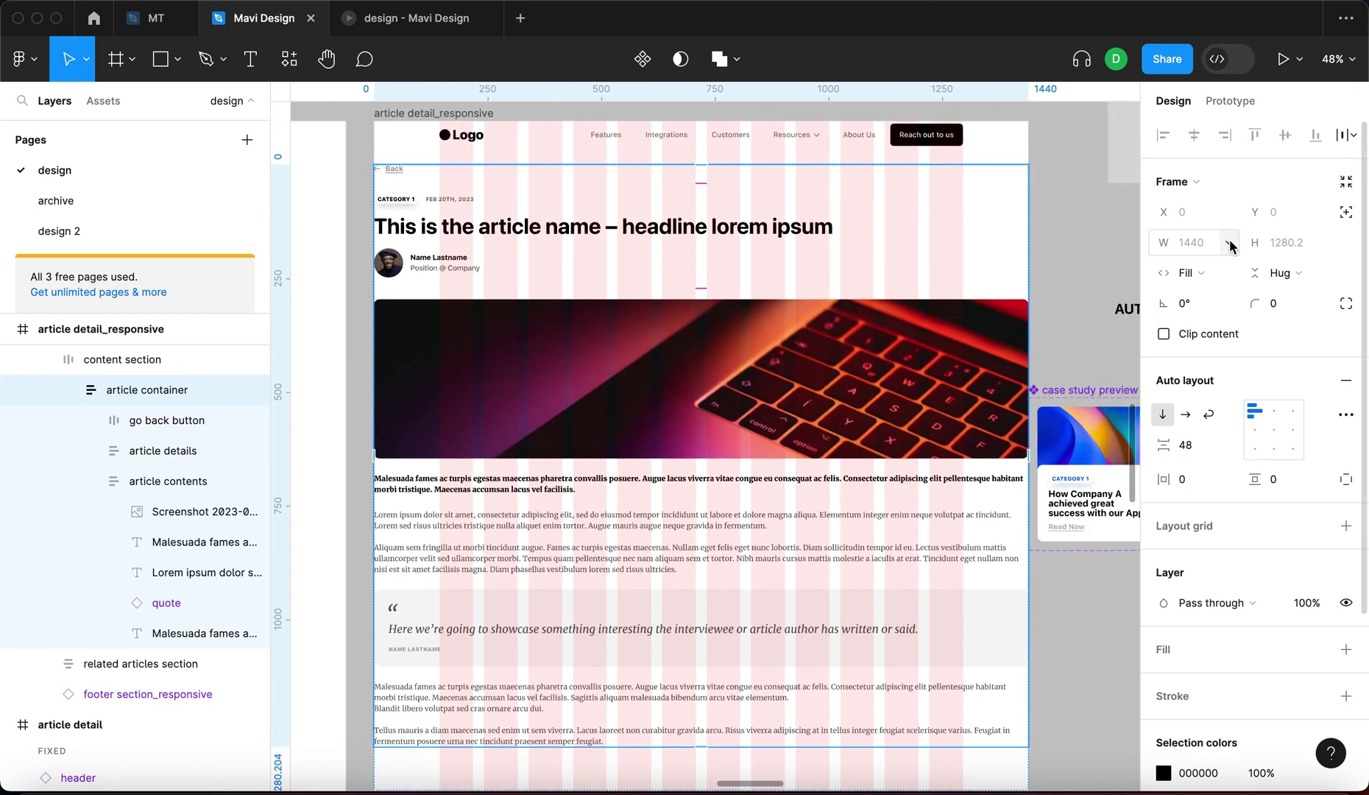
click(1229, 244)
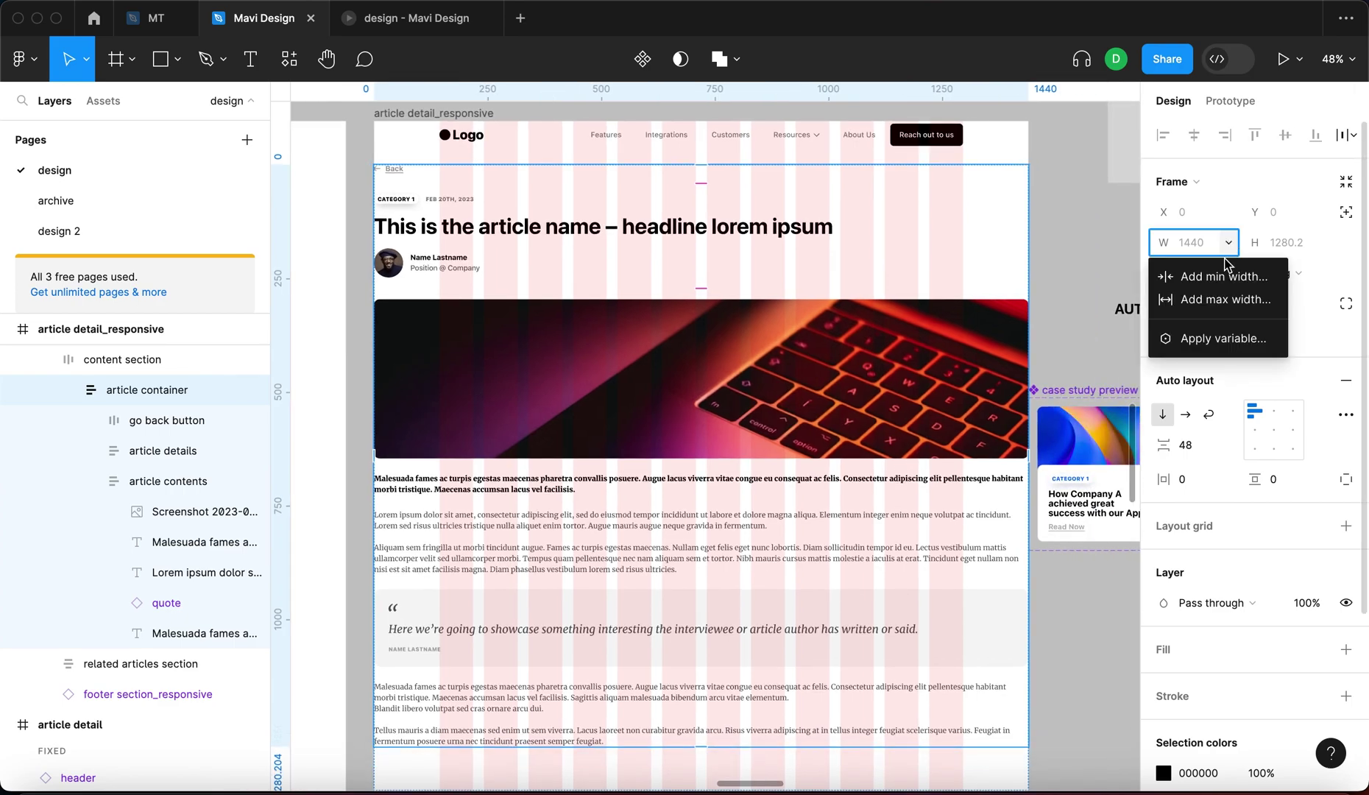
click(1221, 302)
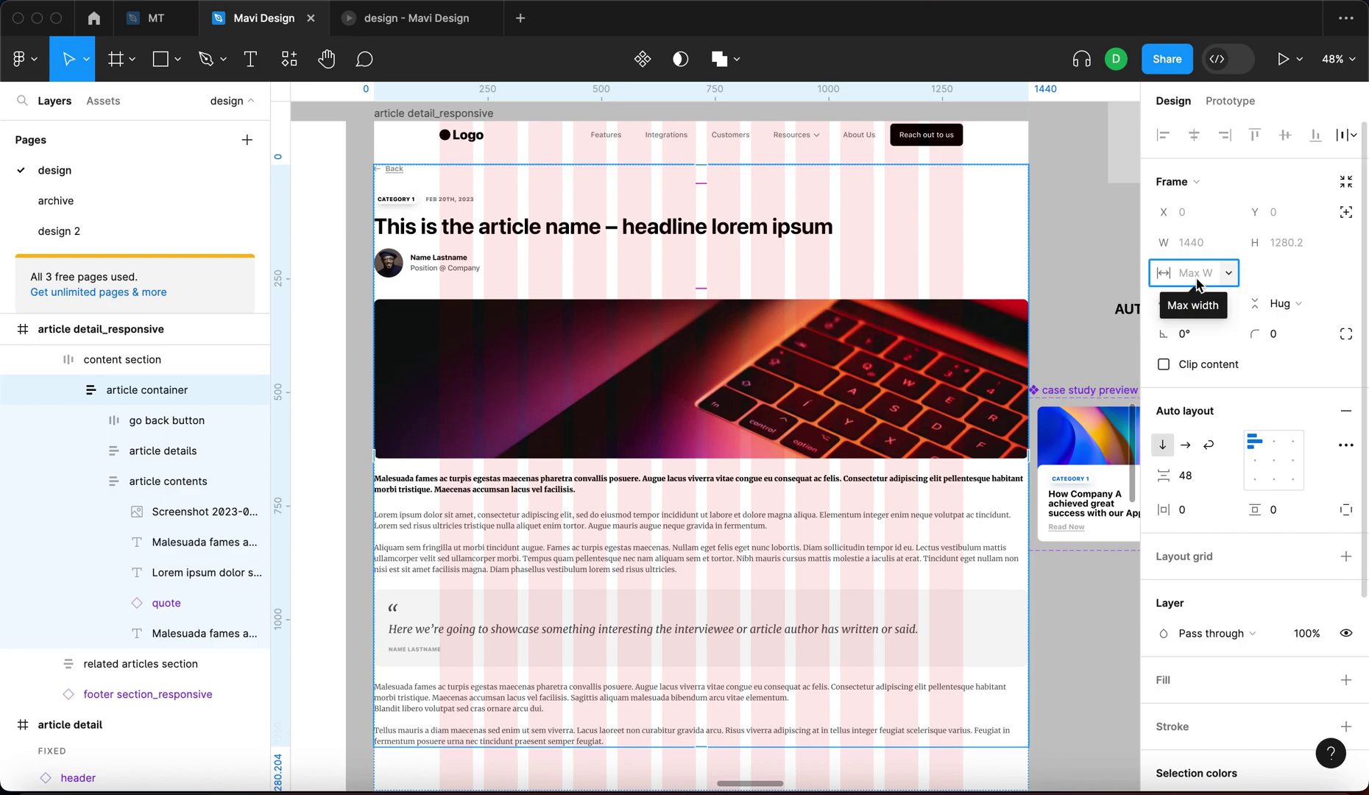
Bind the article container's max width to the width variable 6 (564)
click(1228, 273)
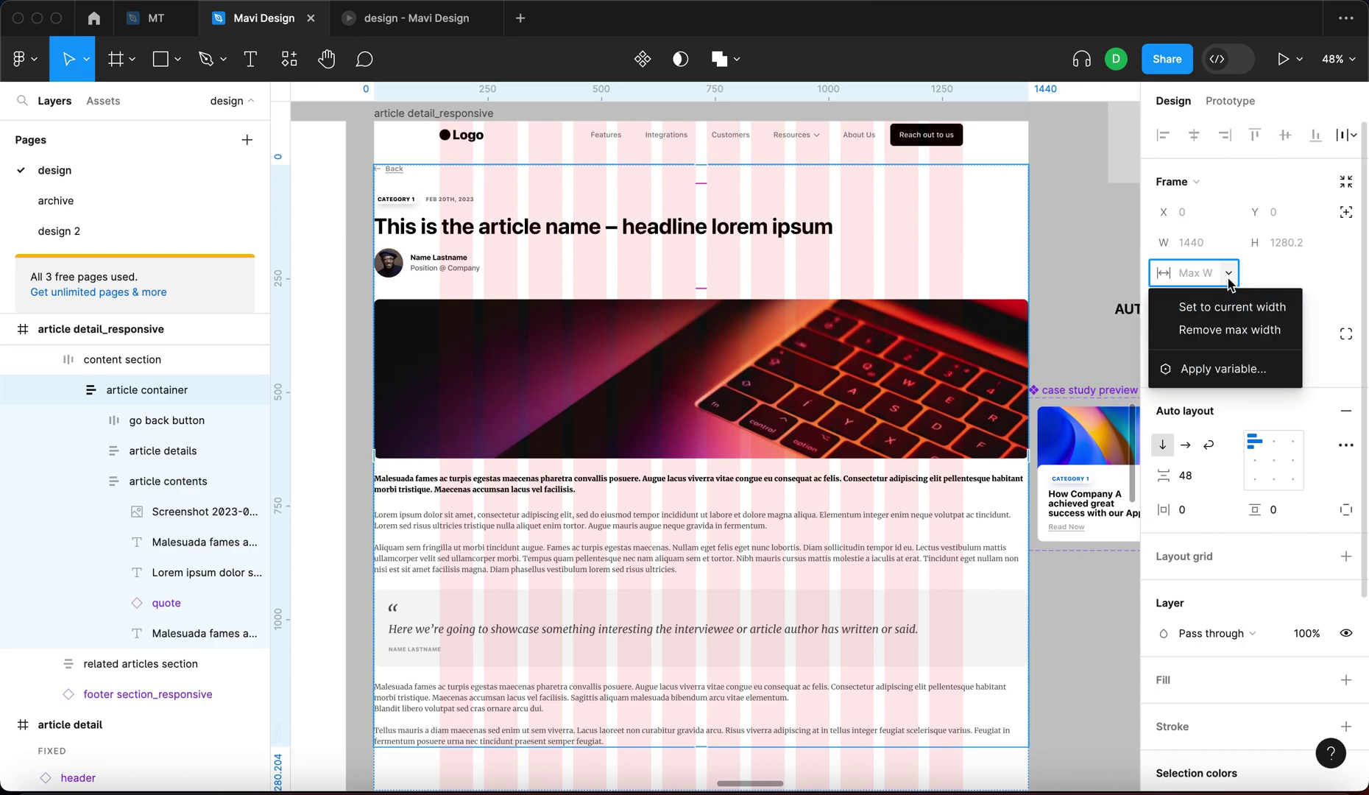
click(1225, 369)
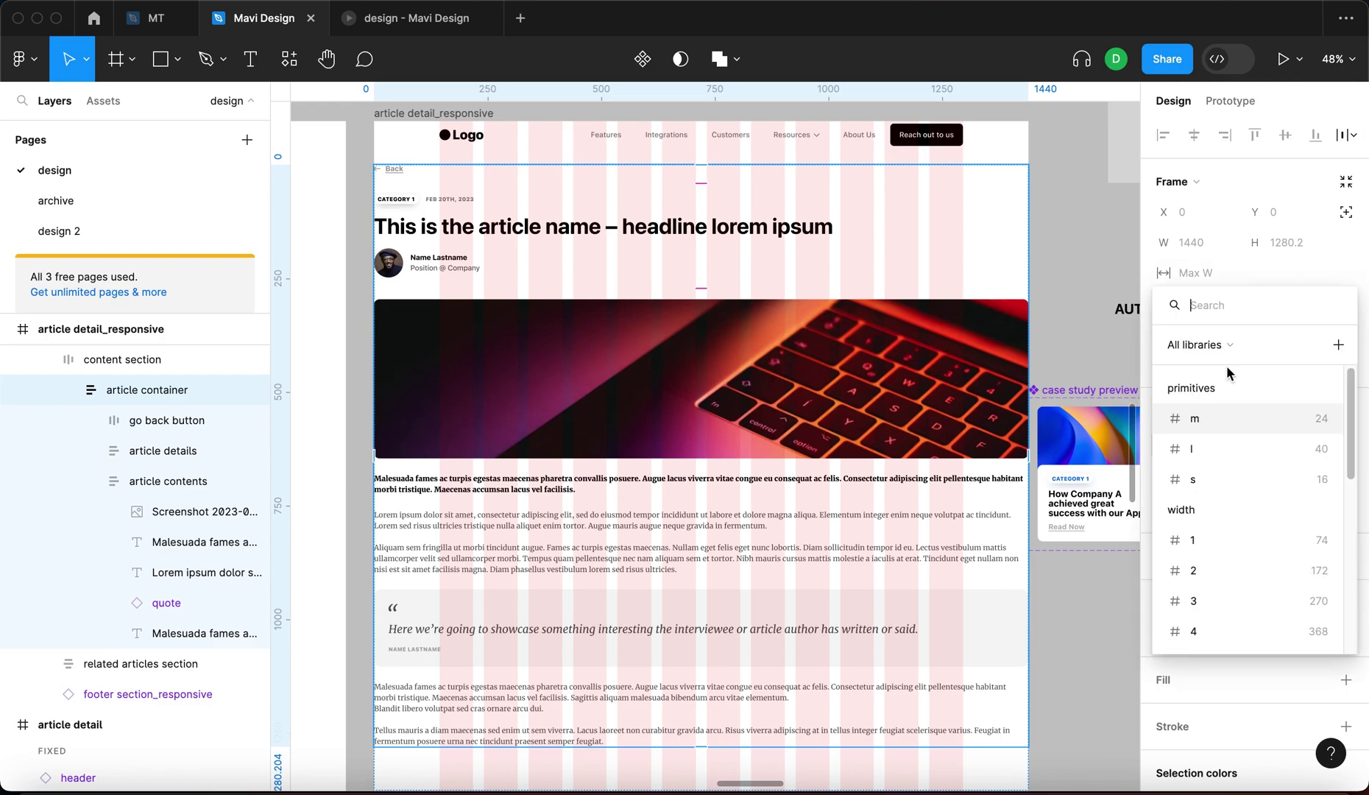
scroll(1197, 486, down, 2)
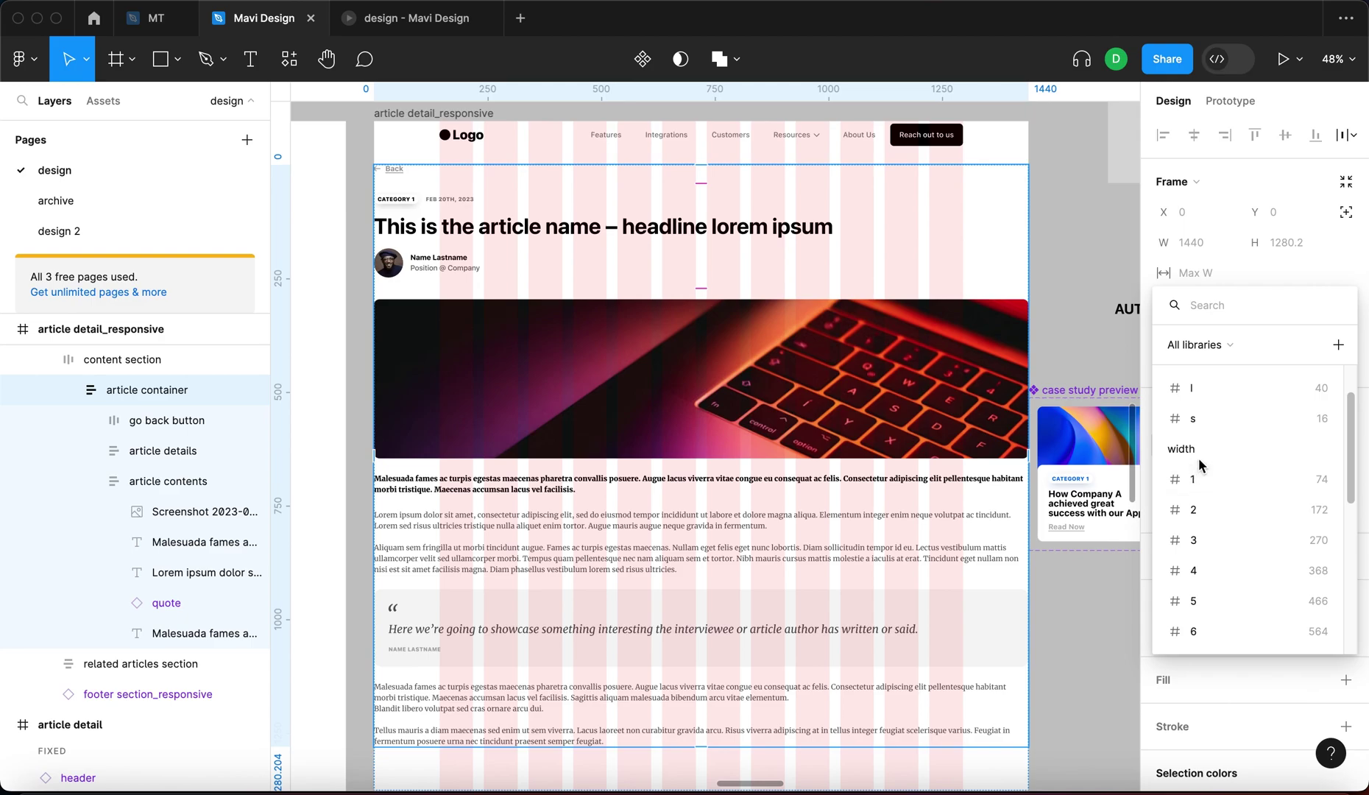
scroll(1251, 471, down, 1)
scroll(1170, 434, up, 3)
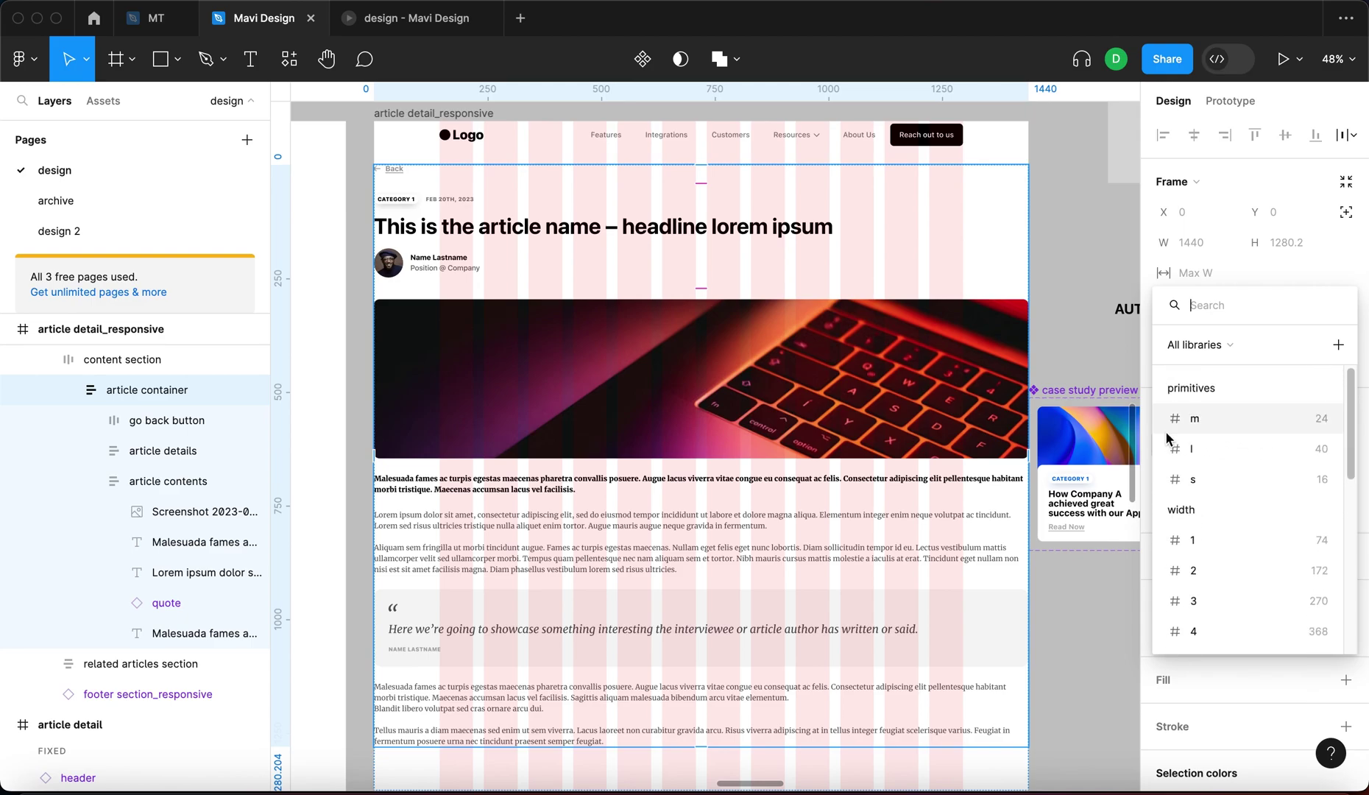
scroll(1182, 567, down, 4)
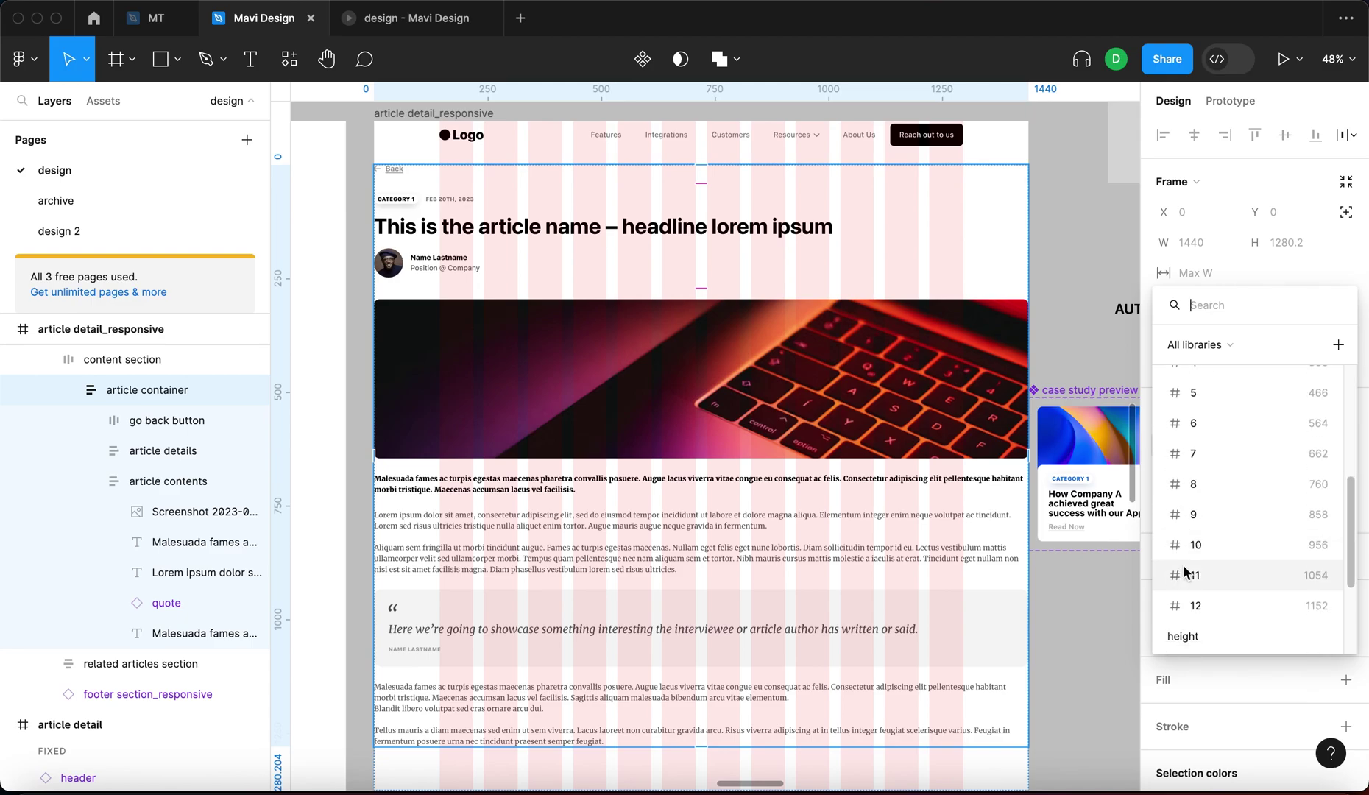
scroll(1204, 501, up, 2)
scroll(1217, 508, down, 2)
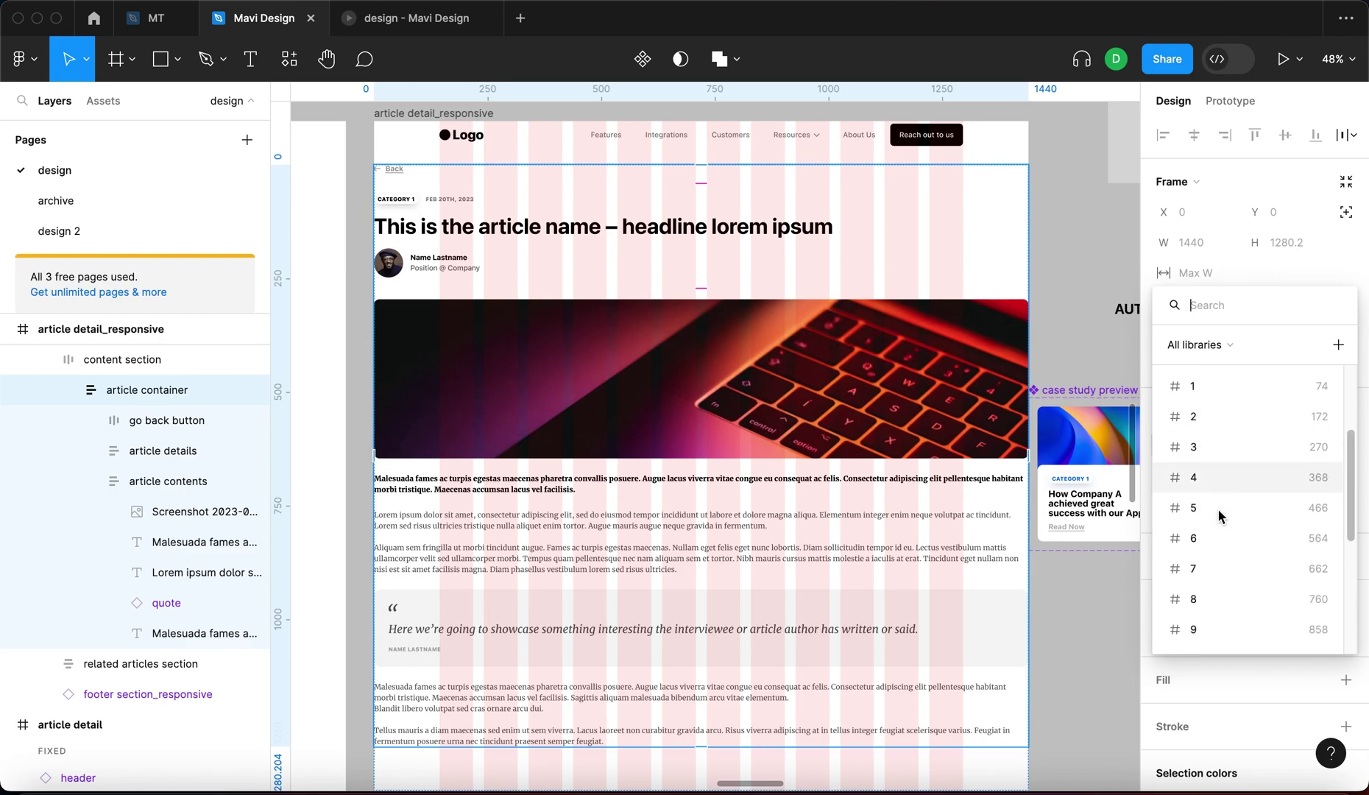
click(1247, 538)
click(1060, 324)
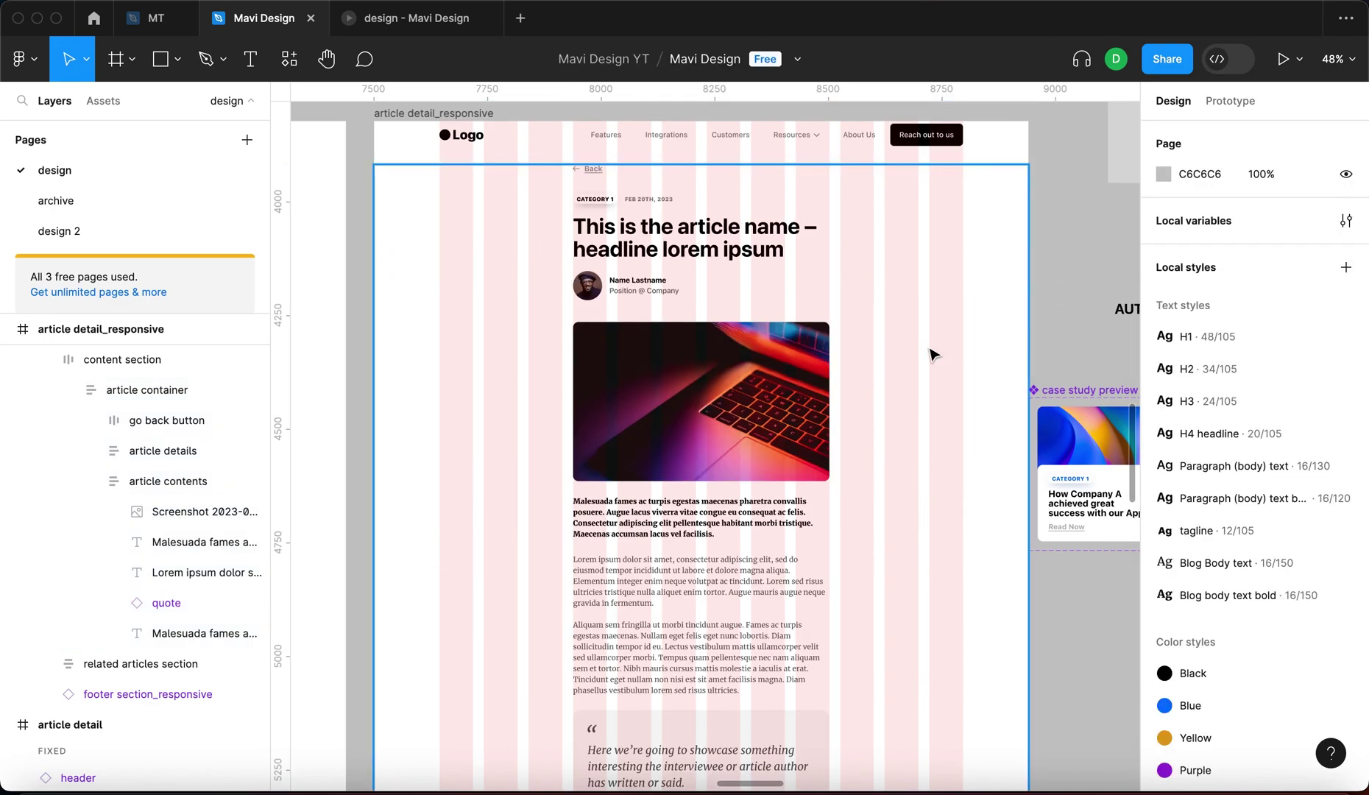
Test the max width by narrowing the article detail_responsive frame to about 354 px, and undo the resize
scroll(915, 352, down, 5)
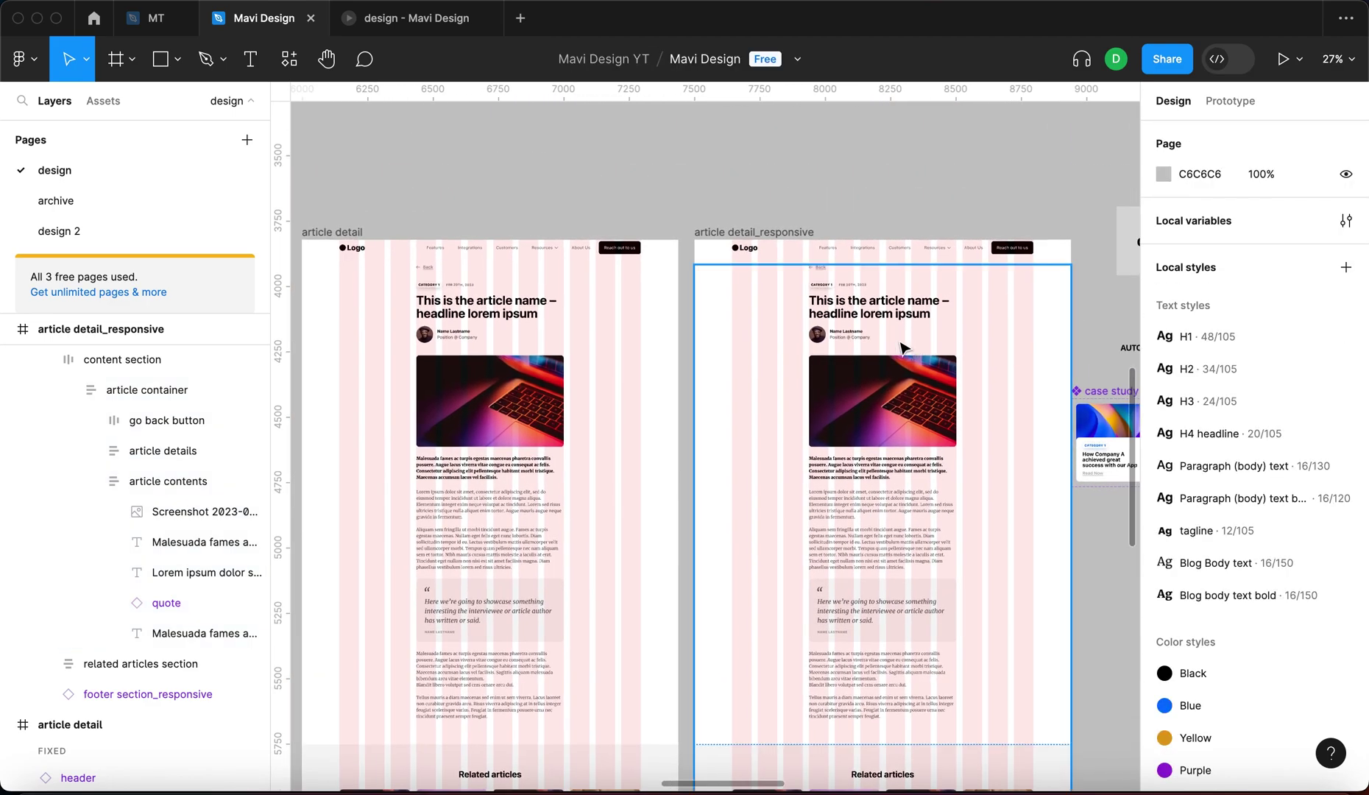
scroll(472, 318, up, 2)
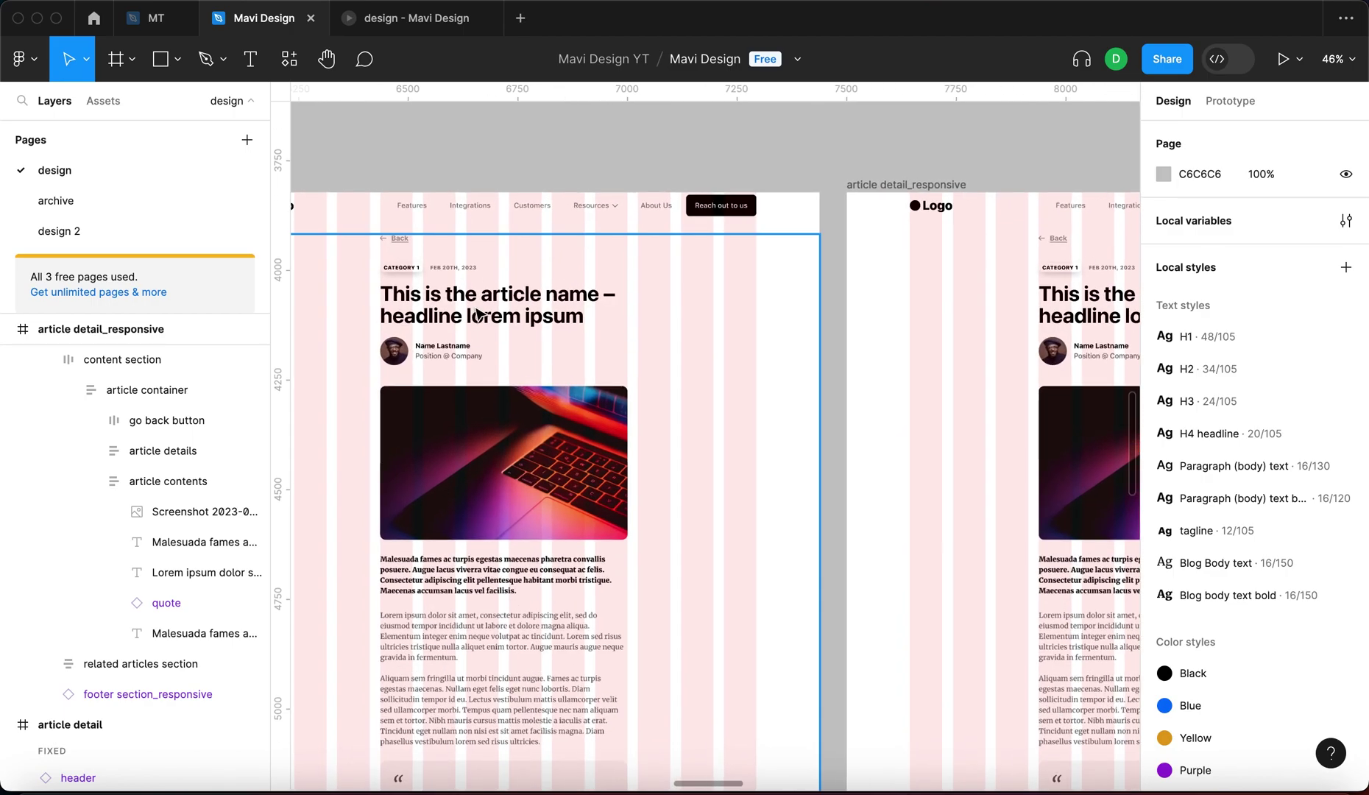
scroll(472, 318, down, 5)
click(670, 259)
click(670, 259)
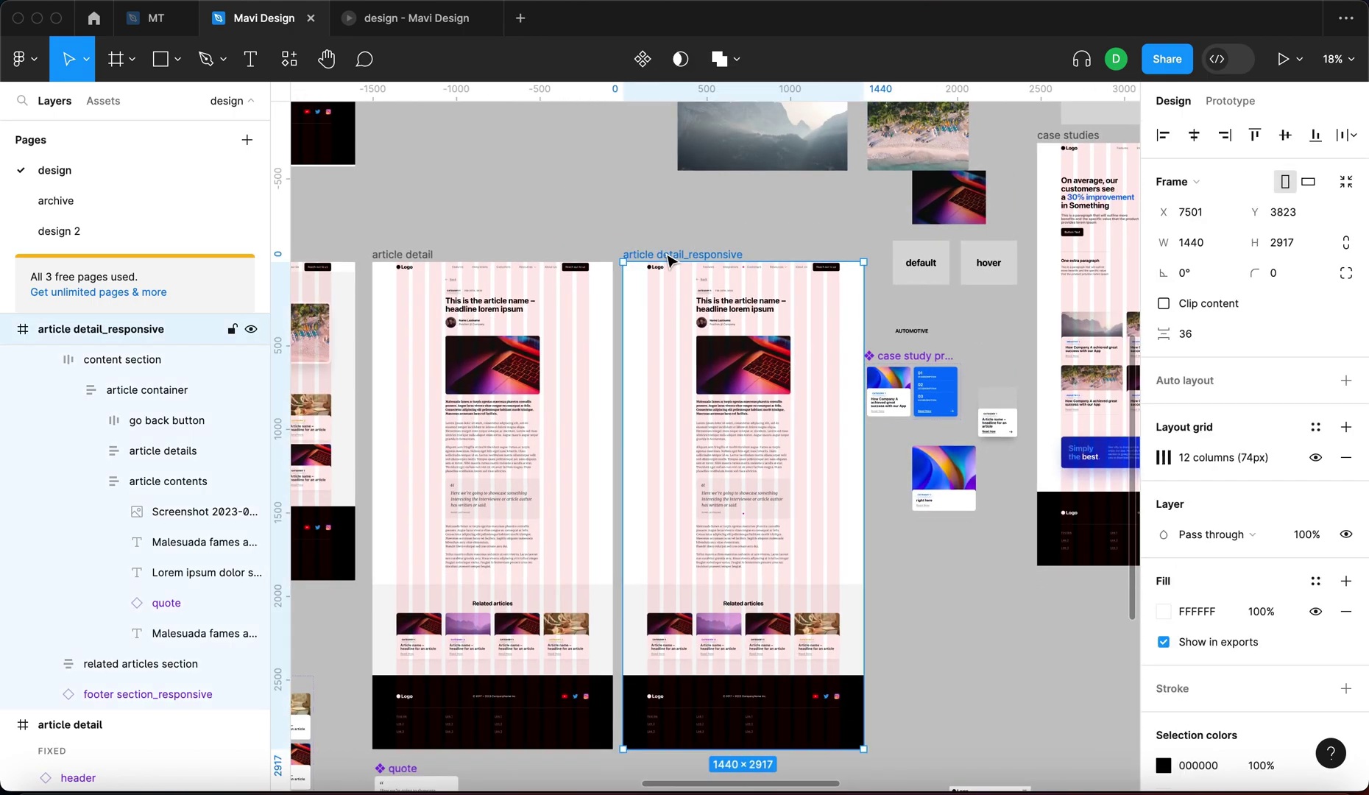
drag(862, 291, 880, 331)
key(super+z)
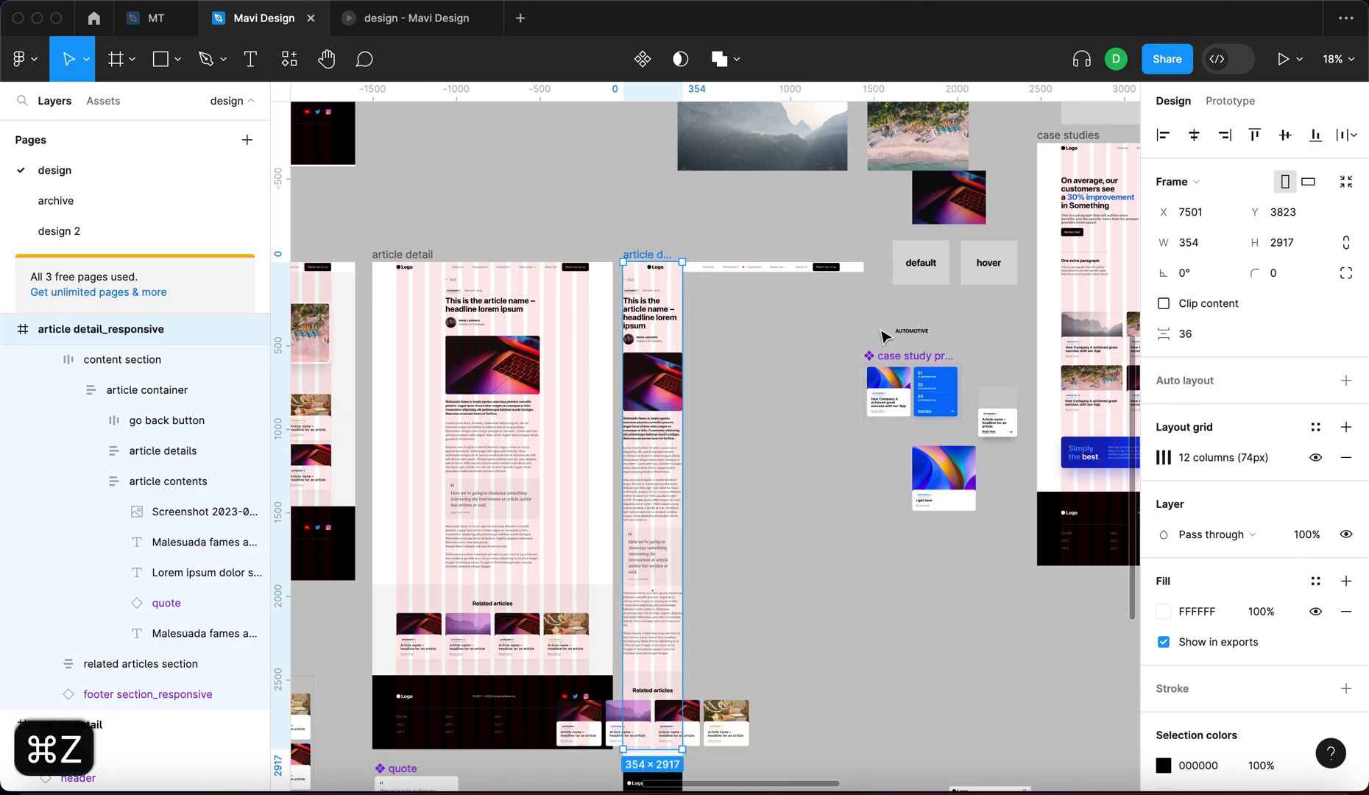
key(super+z)
Check how the header follows the article detail_responsive frame by narrowing the frame to about 1103 px, and undo the resize
click(826, 268)
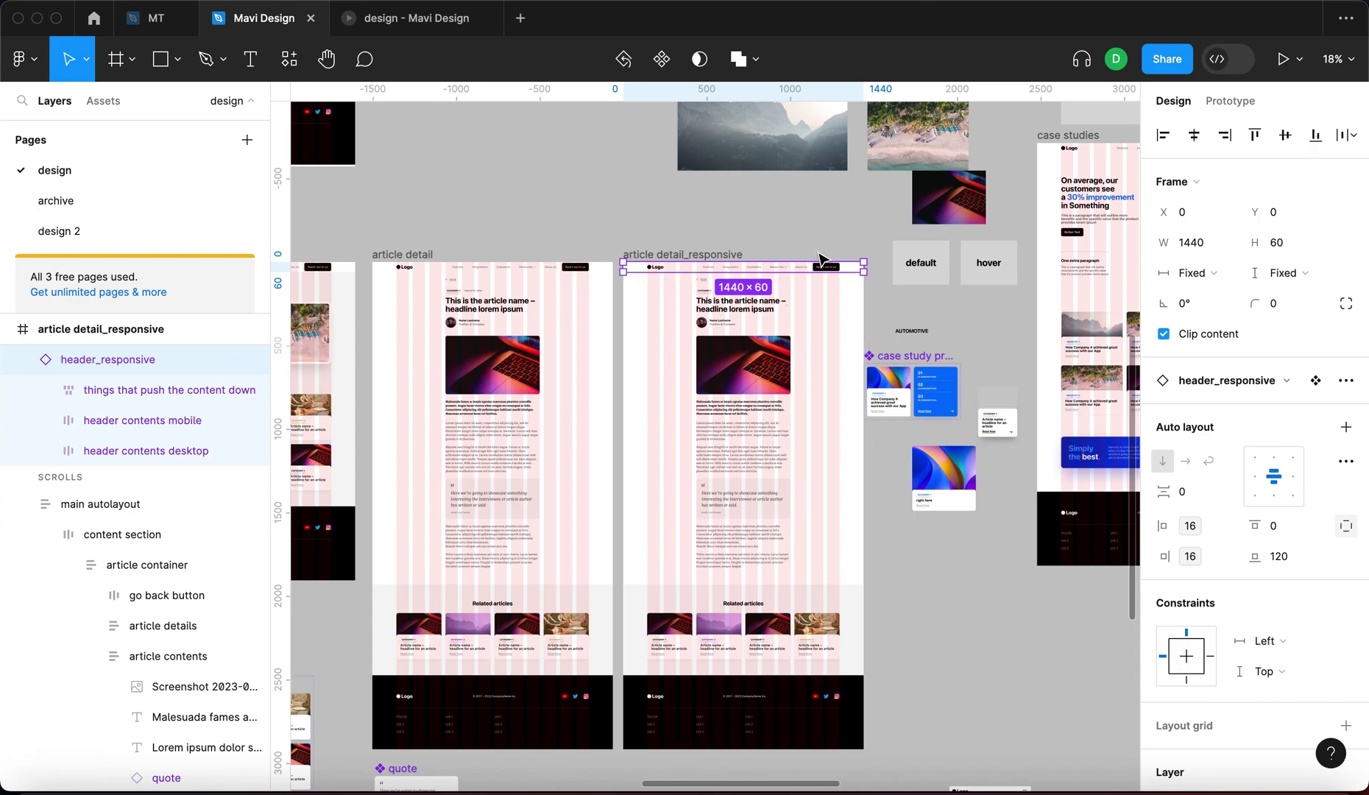
click(732, 252)
click(873, 309)
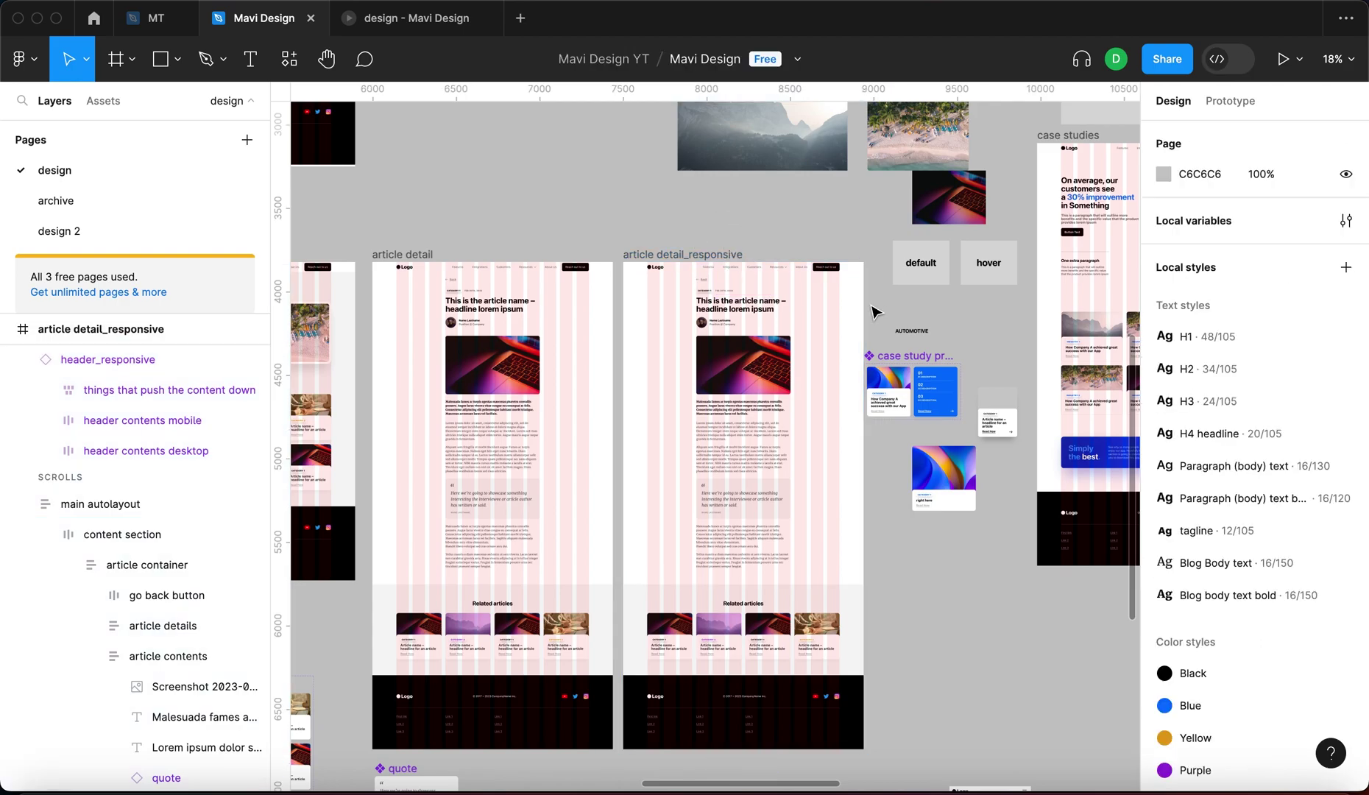
click(692, 260)
drag(847, 292, 807, 290)
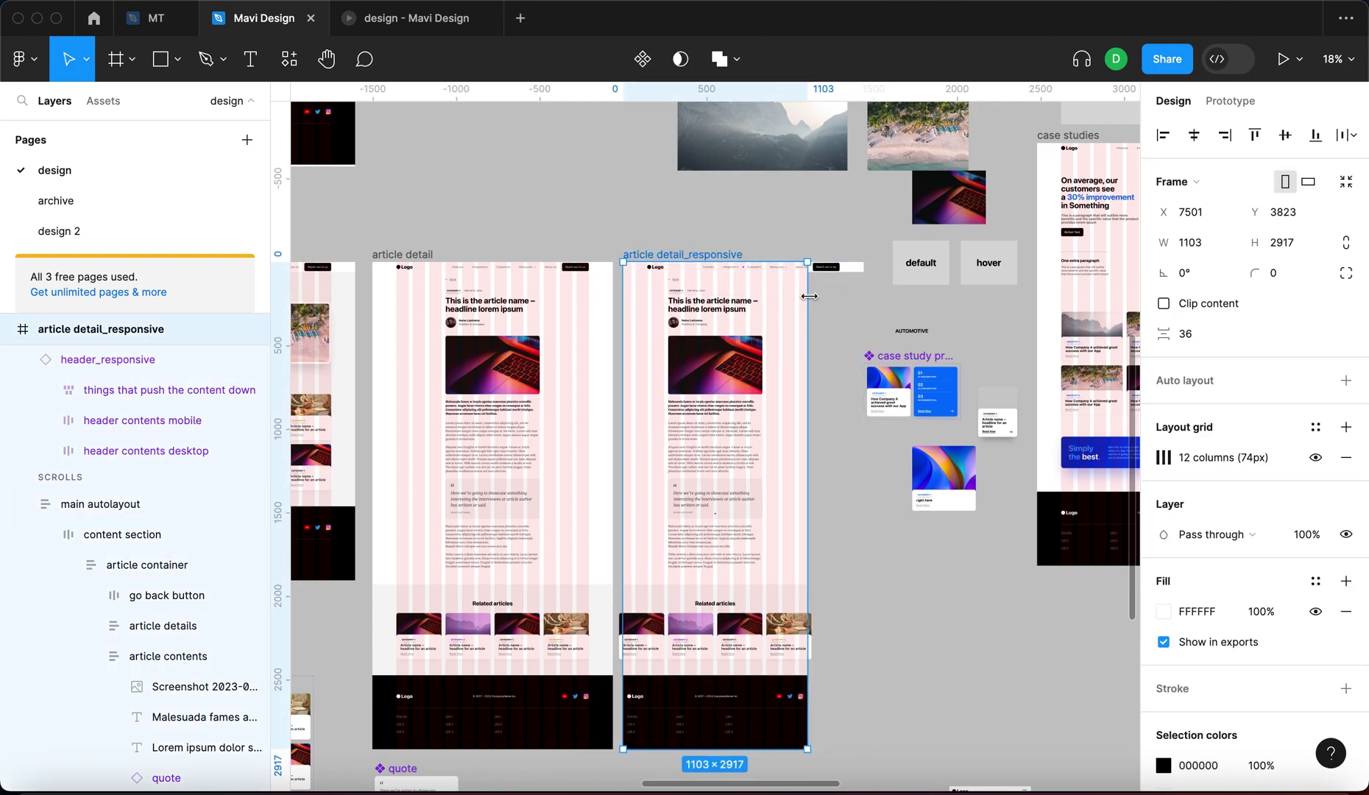
key(super+z)
Examine the header_responsive instance in the article detail_responsive frame and its available horizontal constraint options
scroll(828, 261, up, 5)
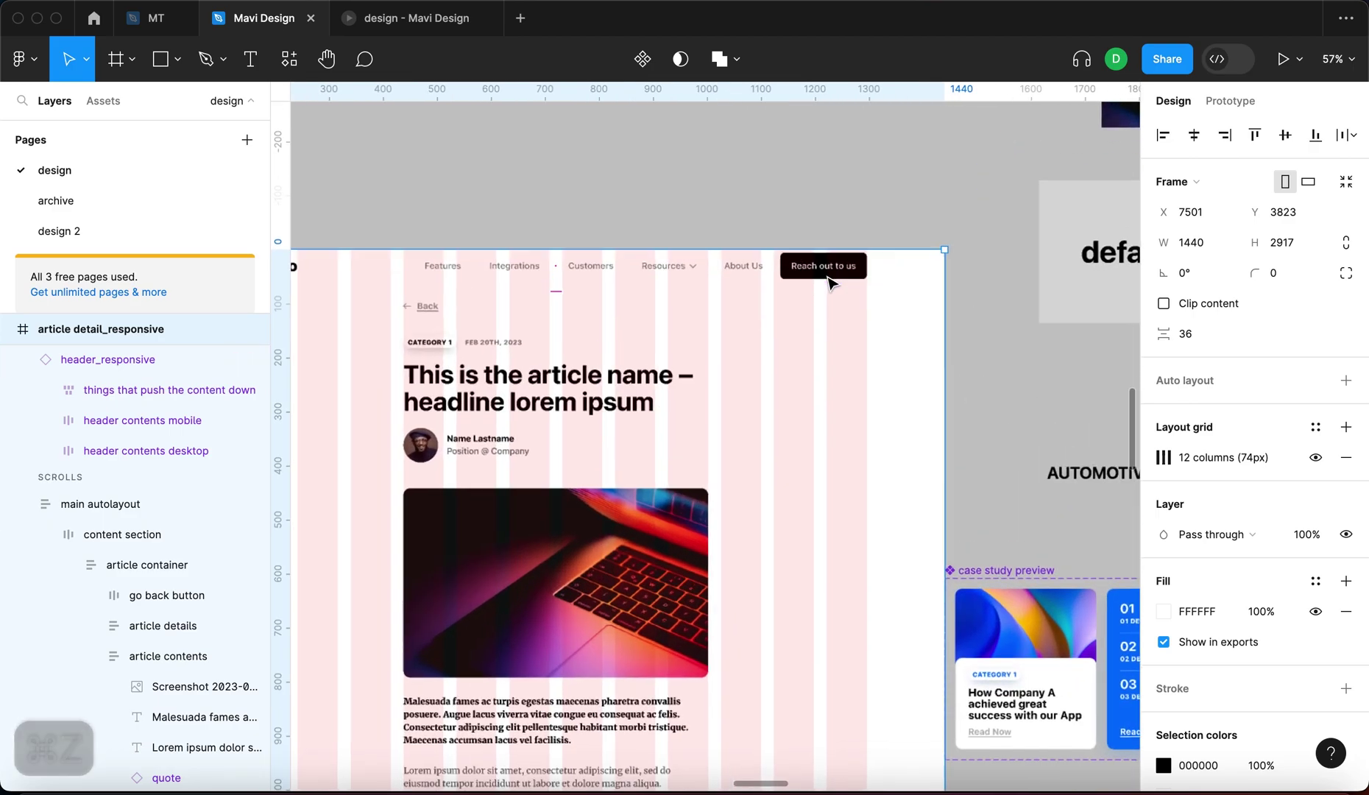
click(876, 273)
scroll(899, 276, down, 2)
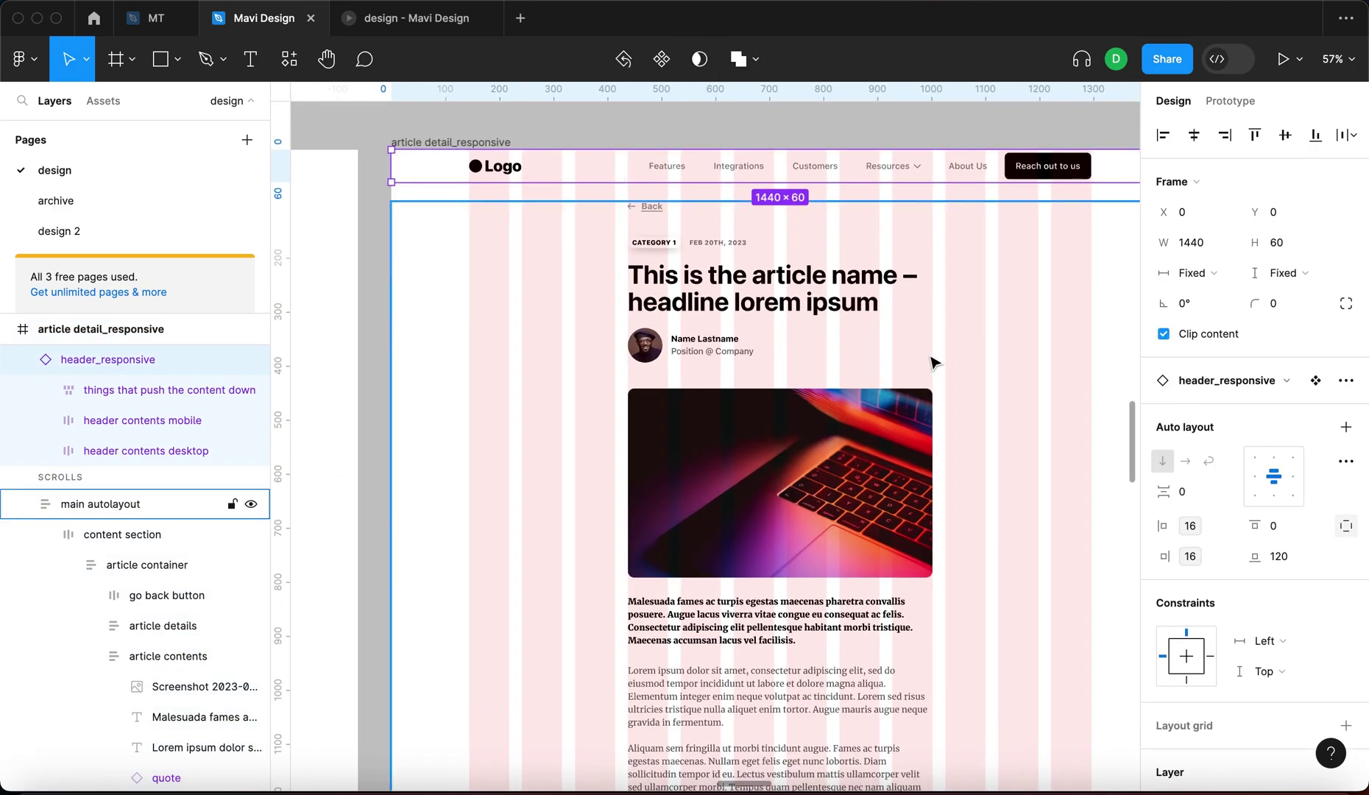
scroll(932, 361, down, 3)
scroll(950, 333, right, 2)
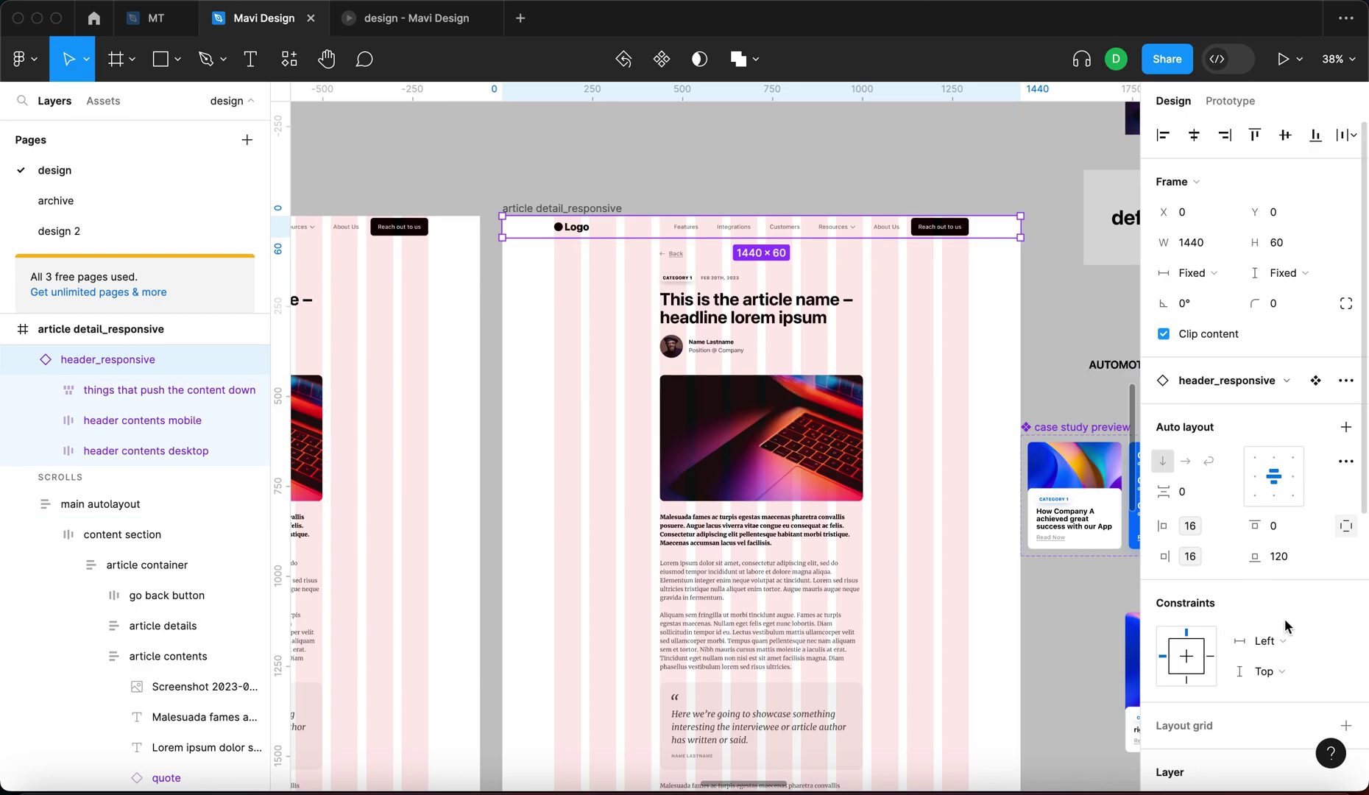
click(549, 207)
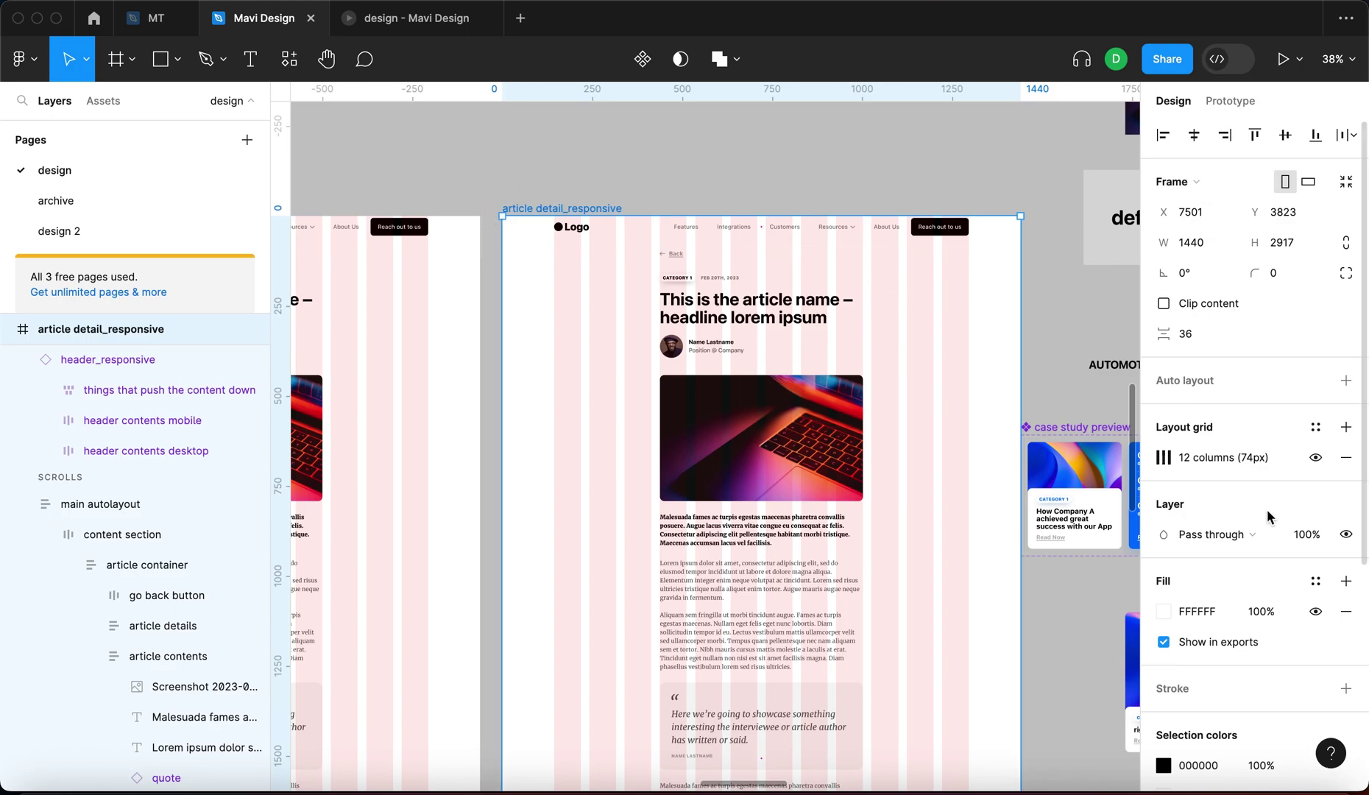
click(982, 240)
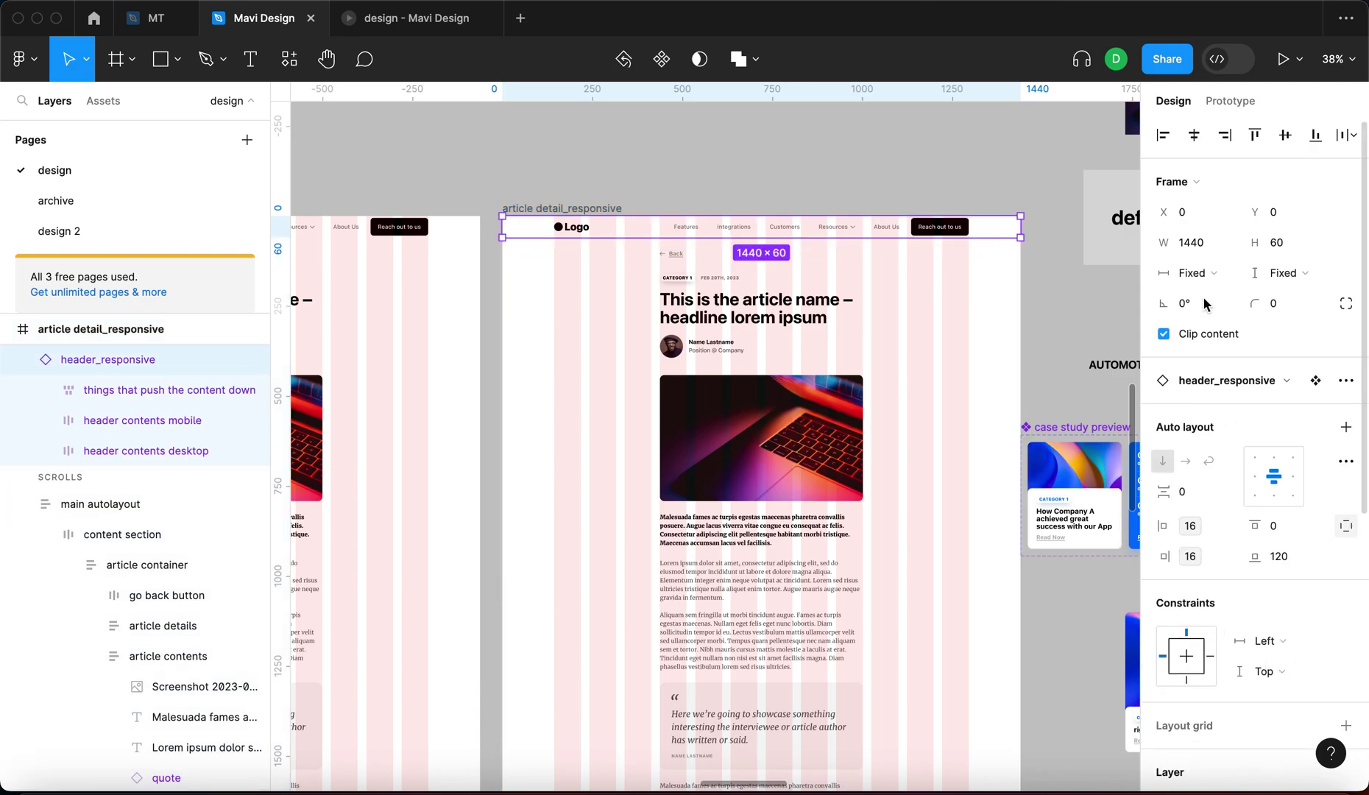
click(1274, 651)
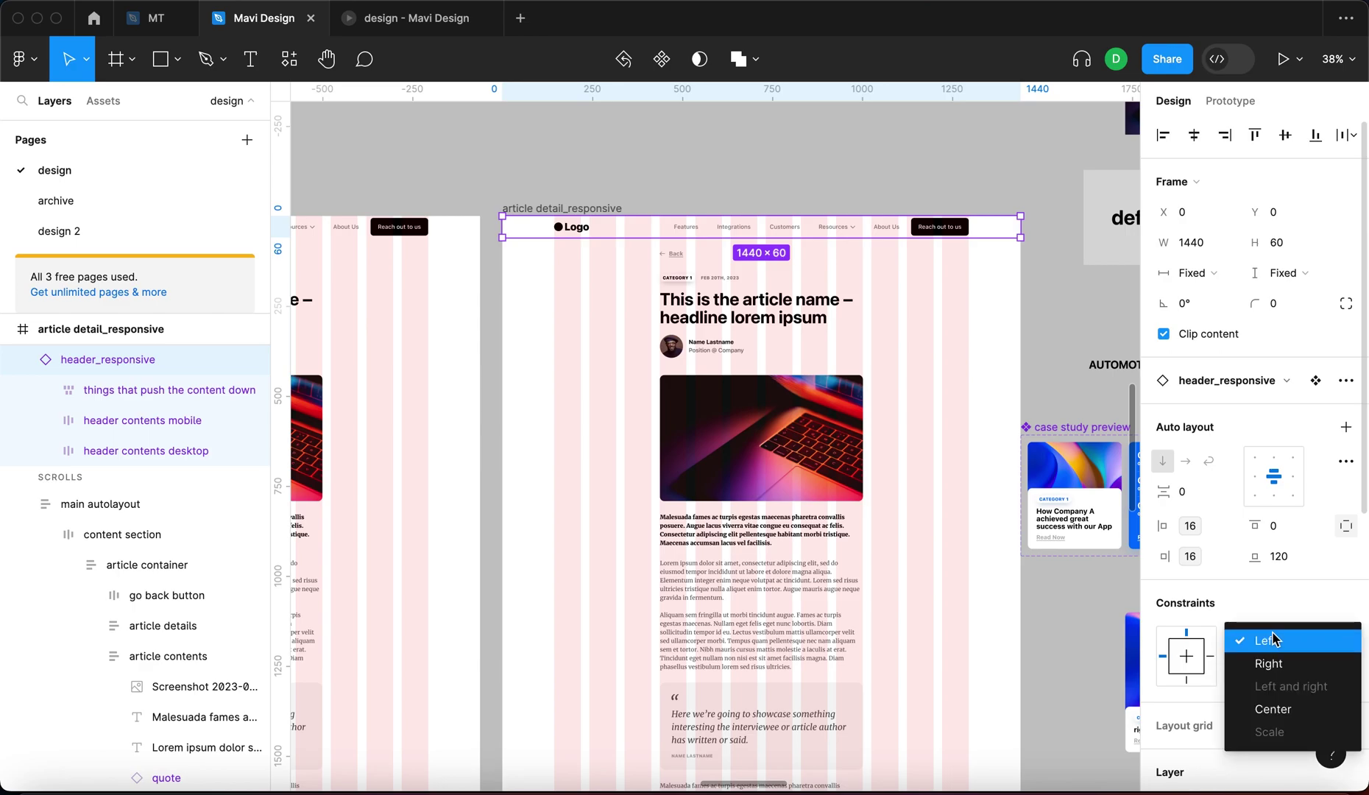
click(1033, 299)
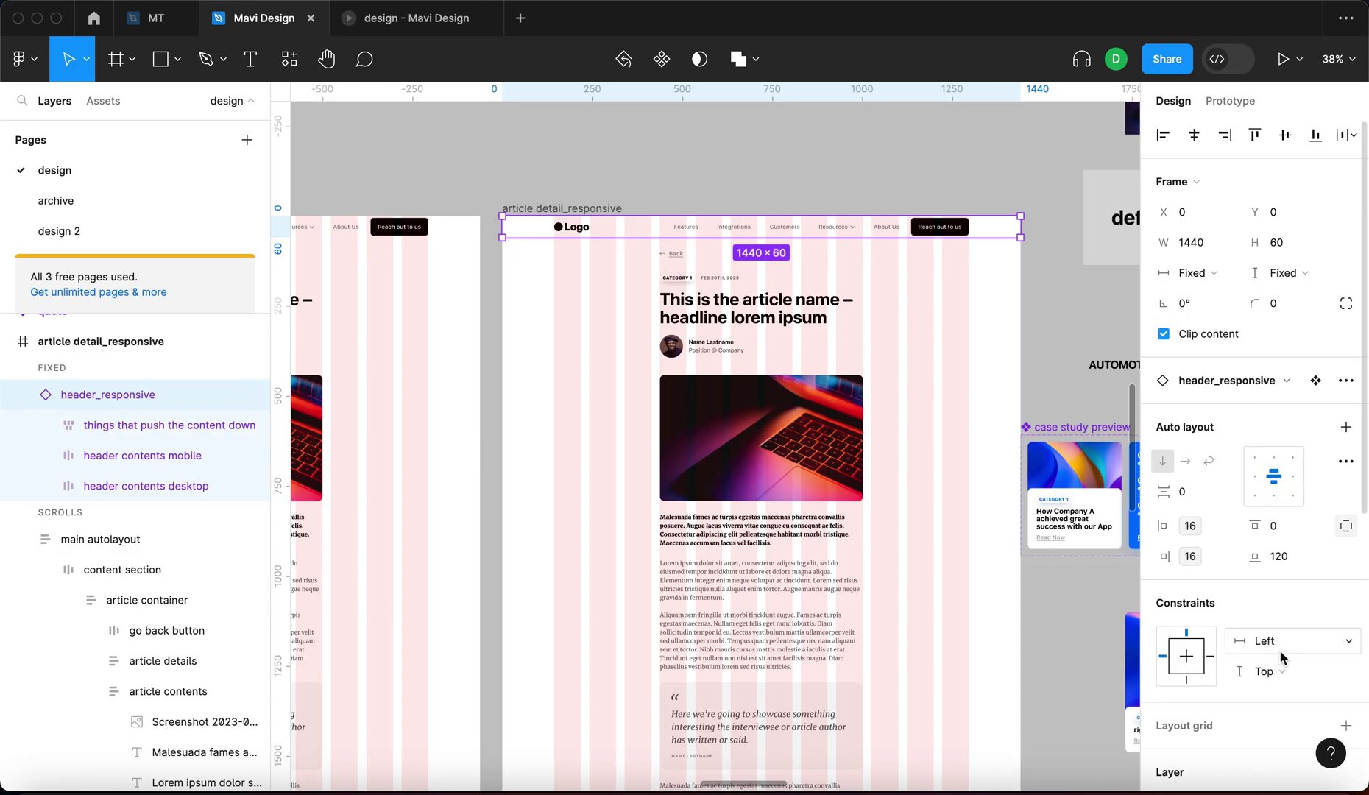
Set the scroll behavior position of header_responsive to Sticky (stop at top edge)
click(1231, 109)
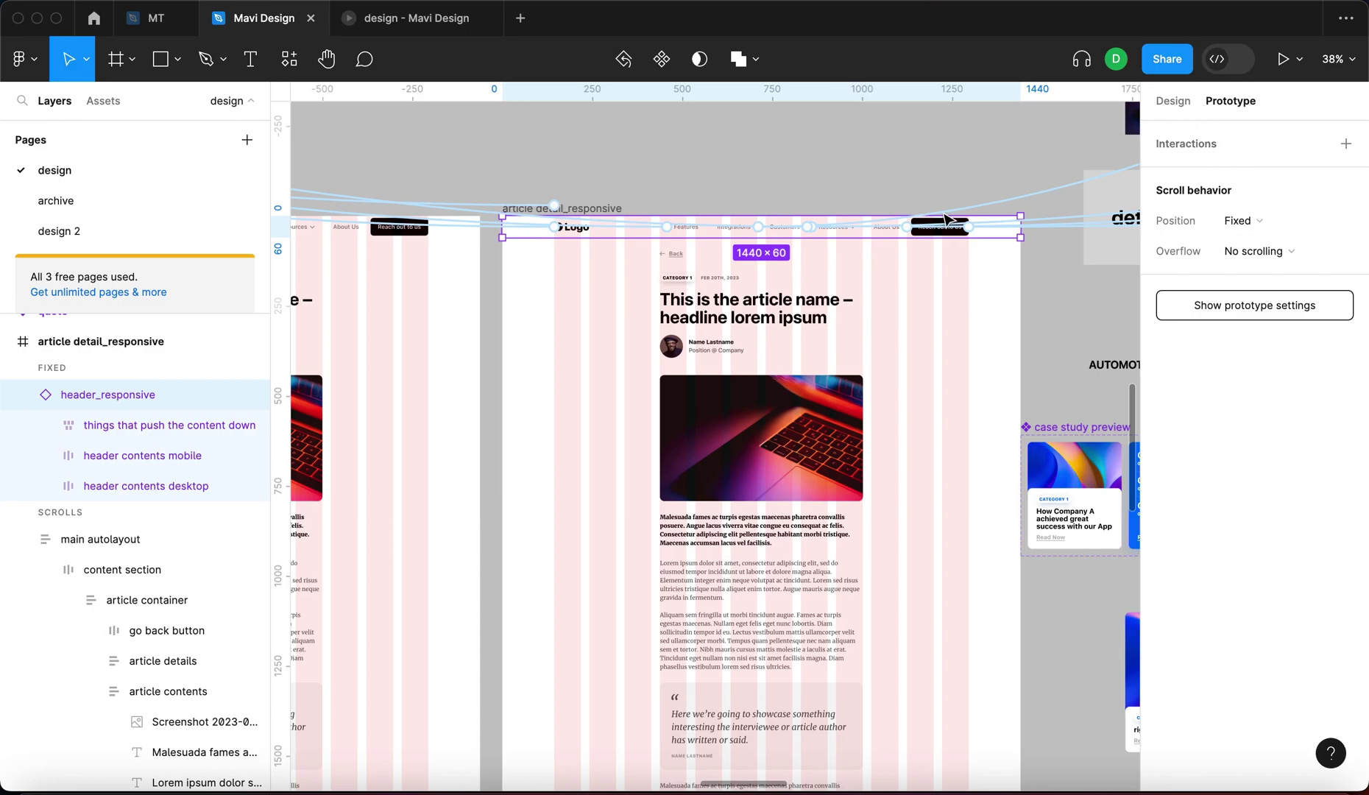
click(1289, 223)
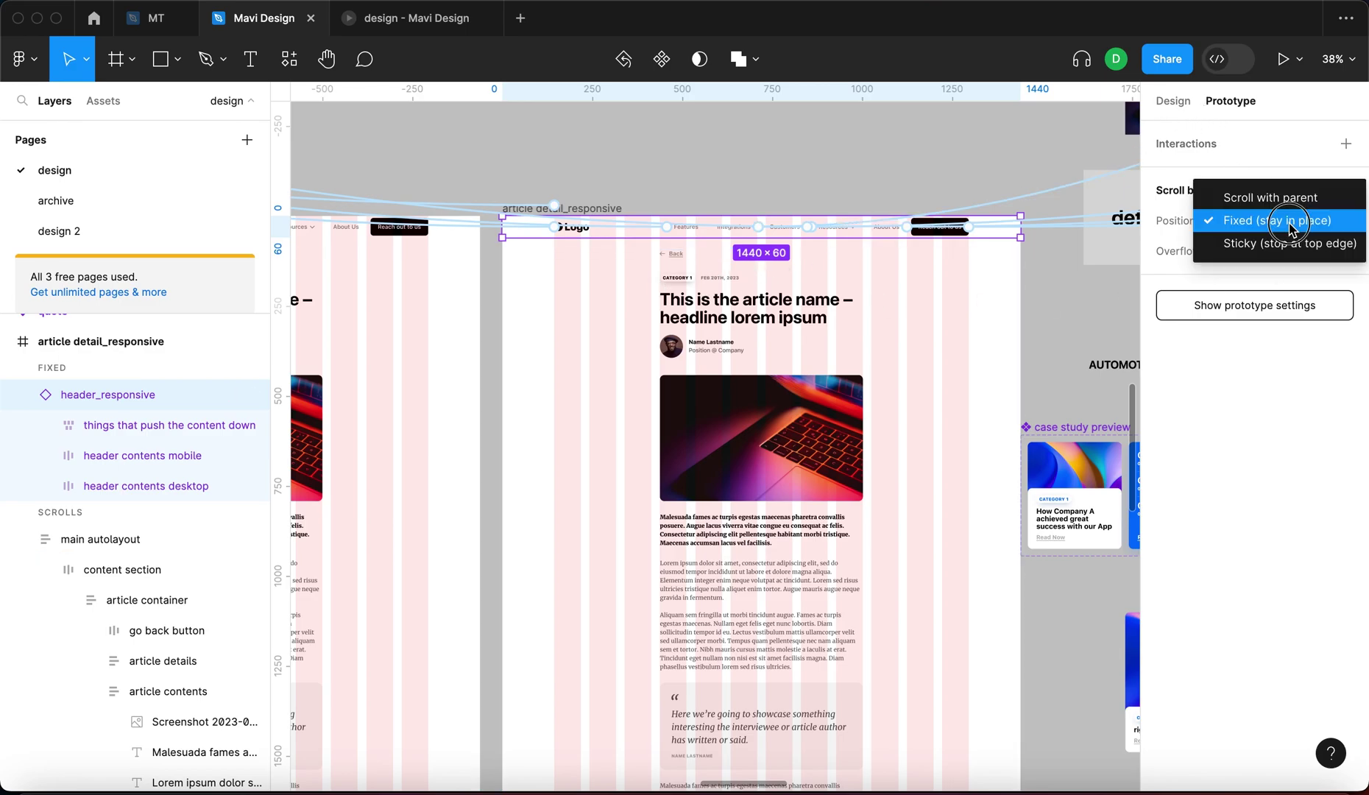
click(1284, 241)
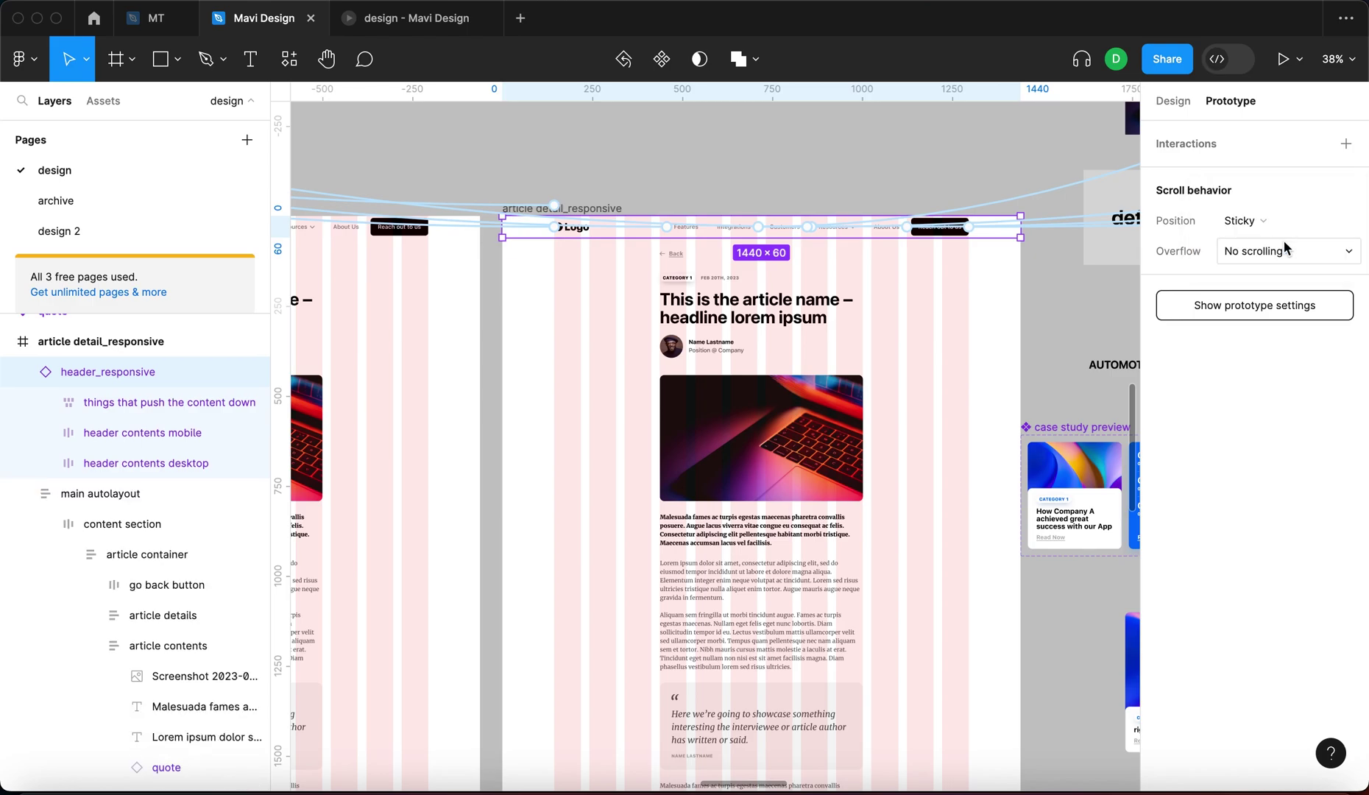
Set the header_responsive horizontal constraint to Left and right, and test it by resizing the article detail_responsive frame
click(1182, 106)
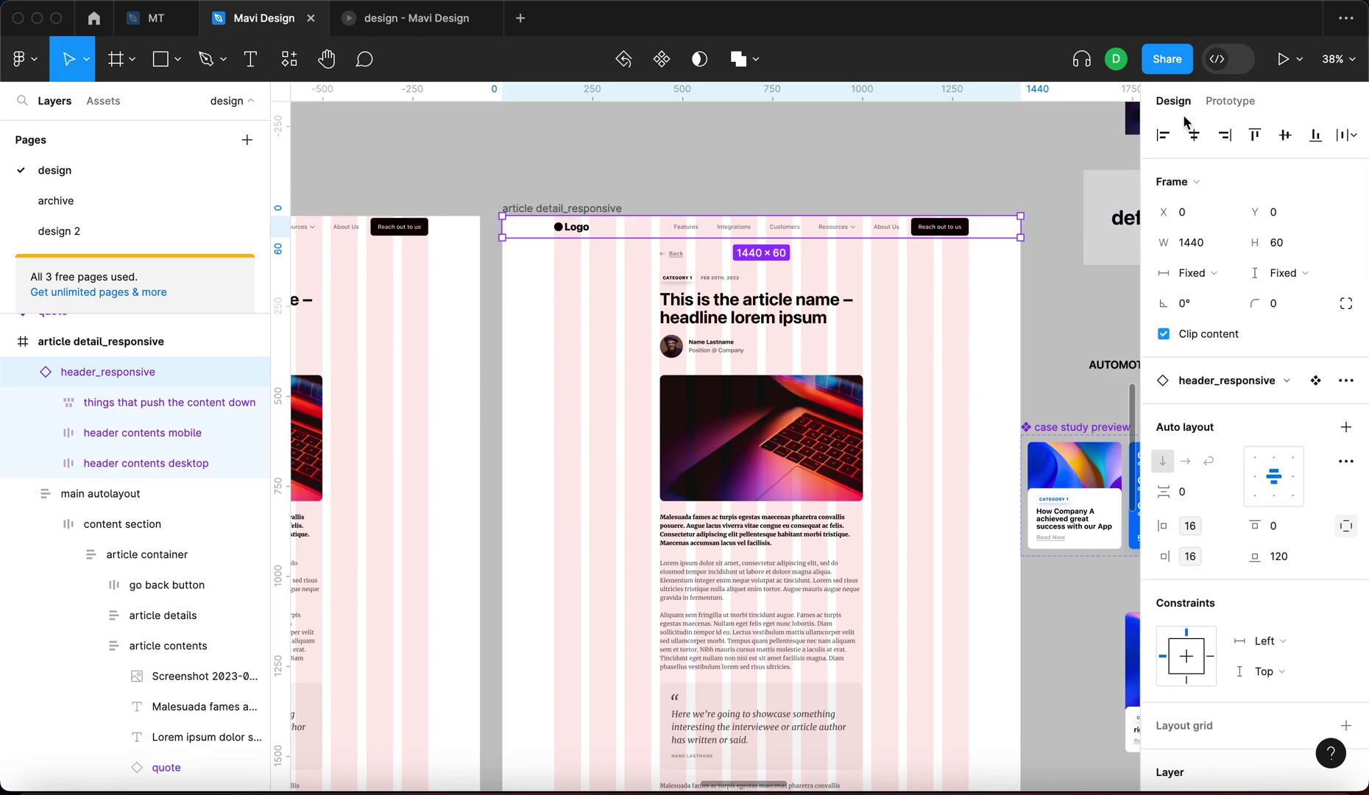
click(1313, 651)
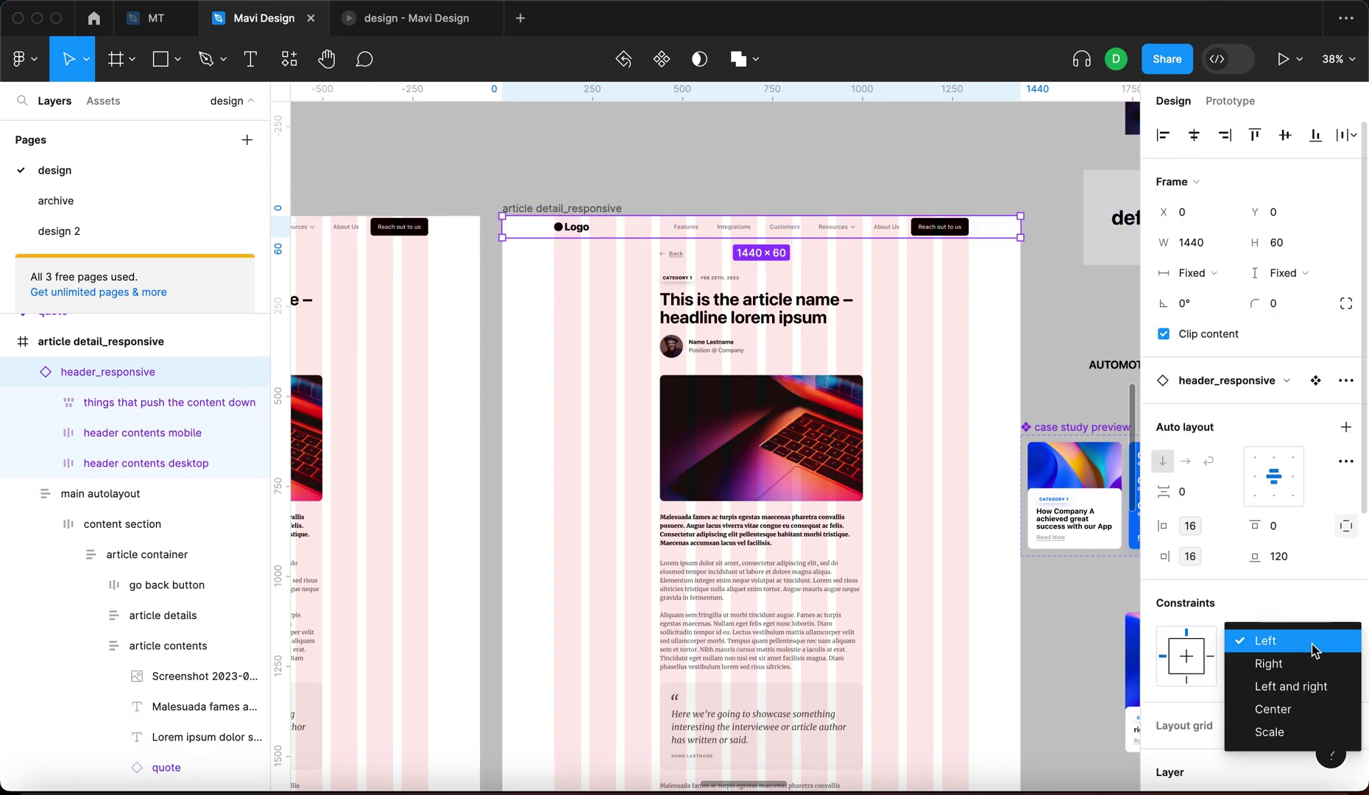
click(1309, 688)
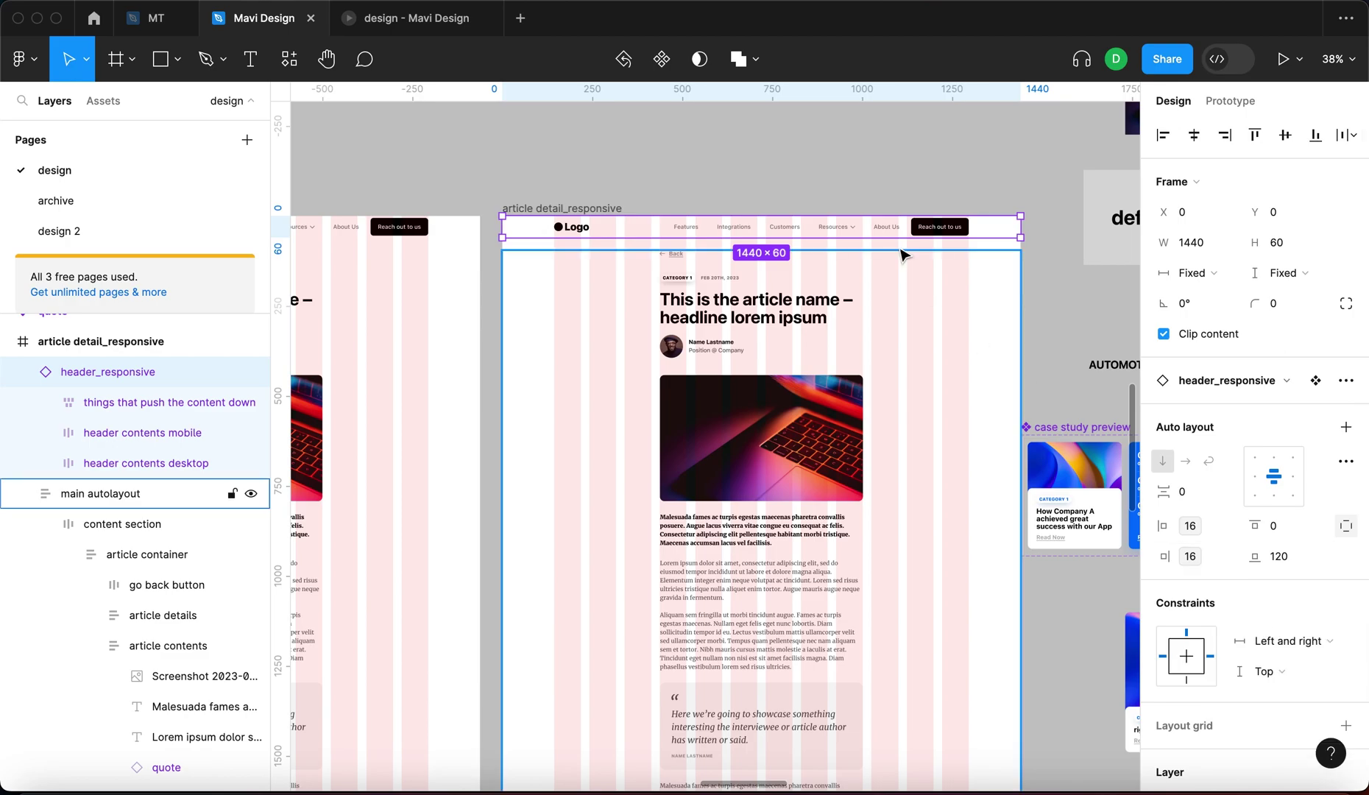
click(520, 207)
mouse_move(1019, 285)
mouse_down()
mouse_move(832, 297)
mouse_move(805, 247)
mouse_move(813, 279)
mouse_move(624, 308)
mouse_move(840, 316)
mouse_move(862, 280)
mouse_move(1033, 308)
mouse_move(1021, 310)
mouse_up()
Add a prototype flow starting point to the article detail_responsive frame and name it "article detail responsive"
key(shift+e)
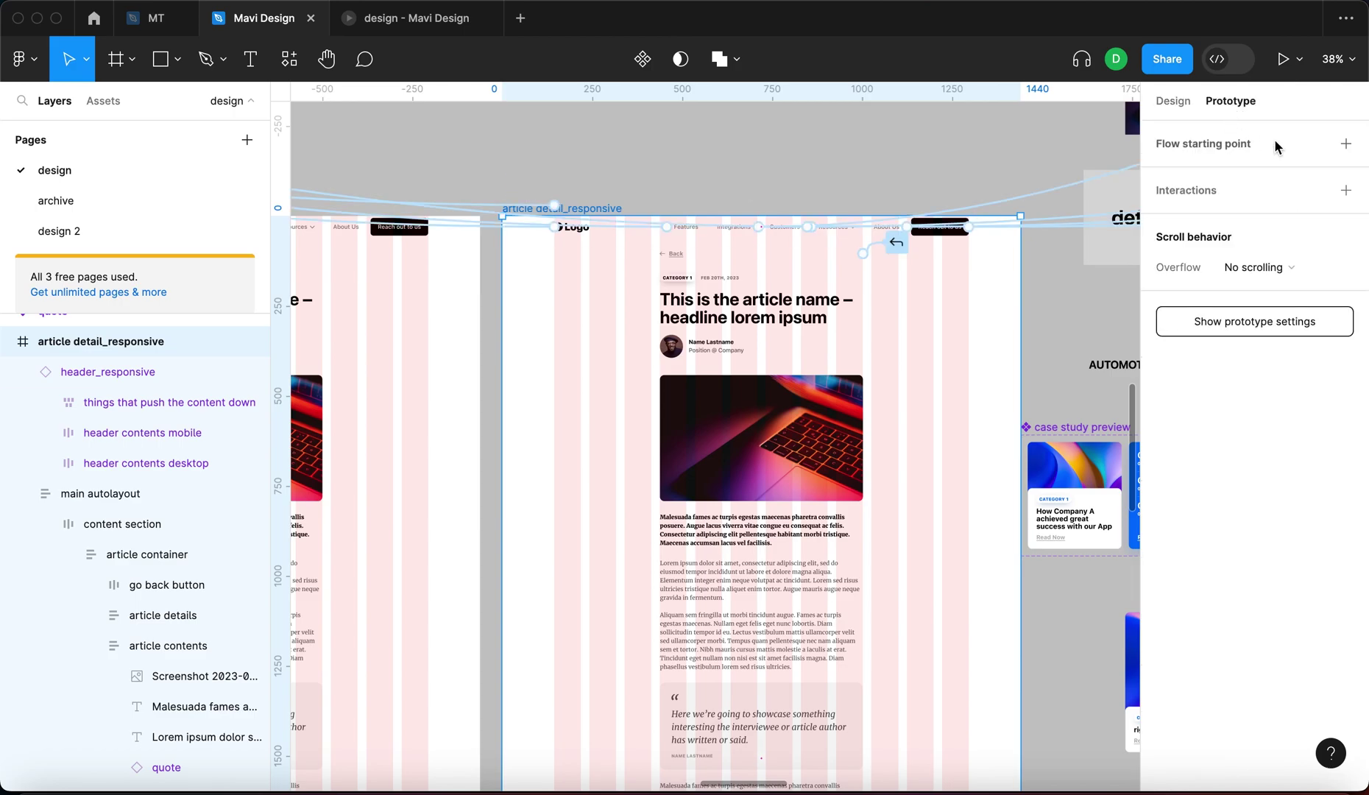
click(1345, 151)
double_click(1163, 176)
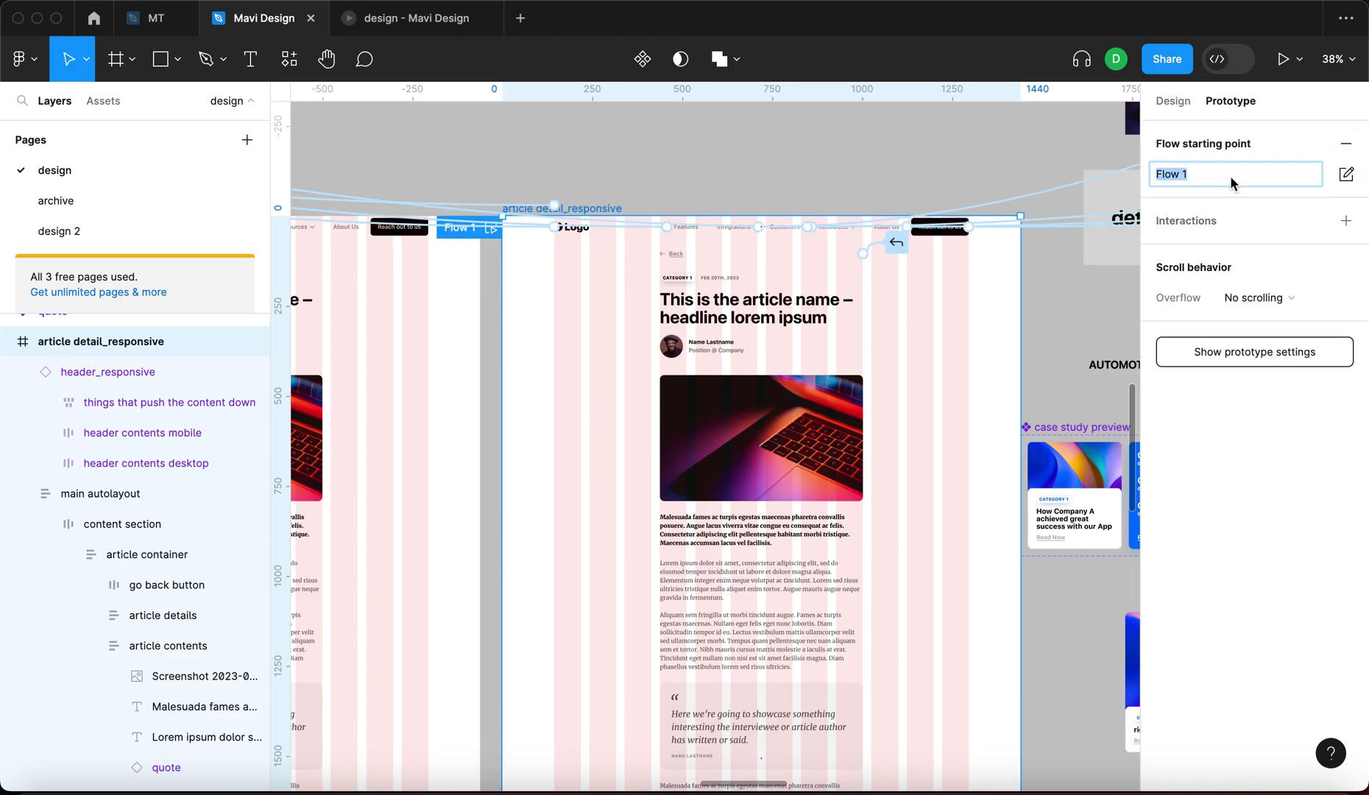
text(article detail)
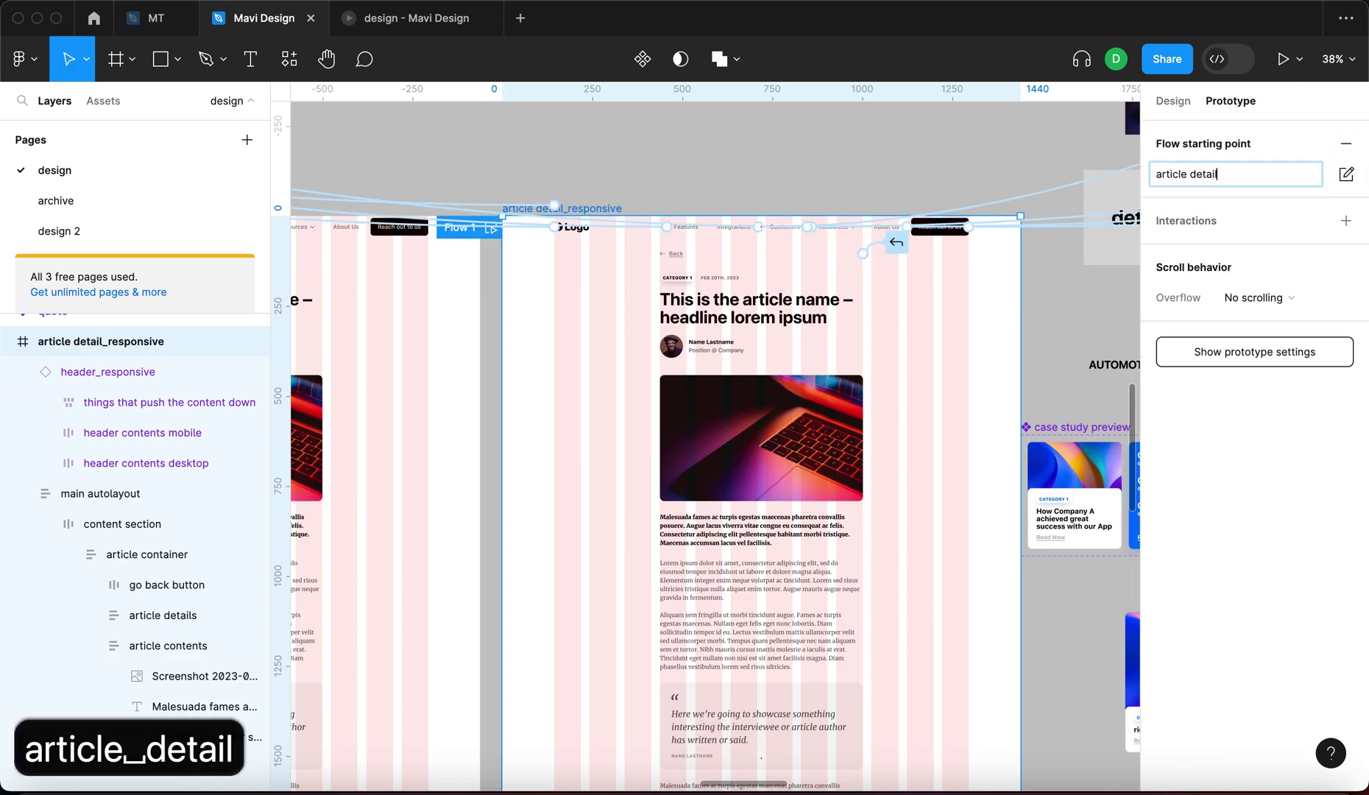
text( responsive)
key(Return)
click(957, 151)
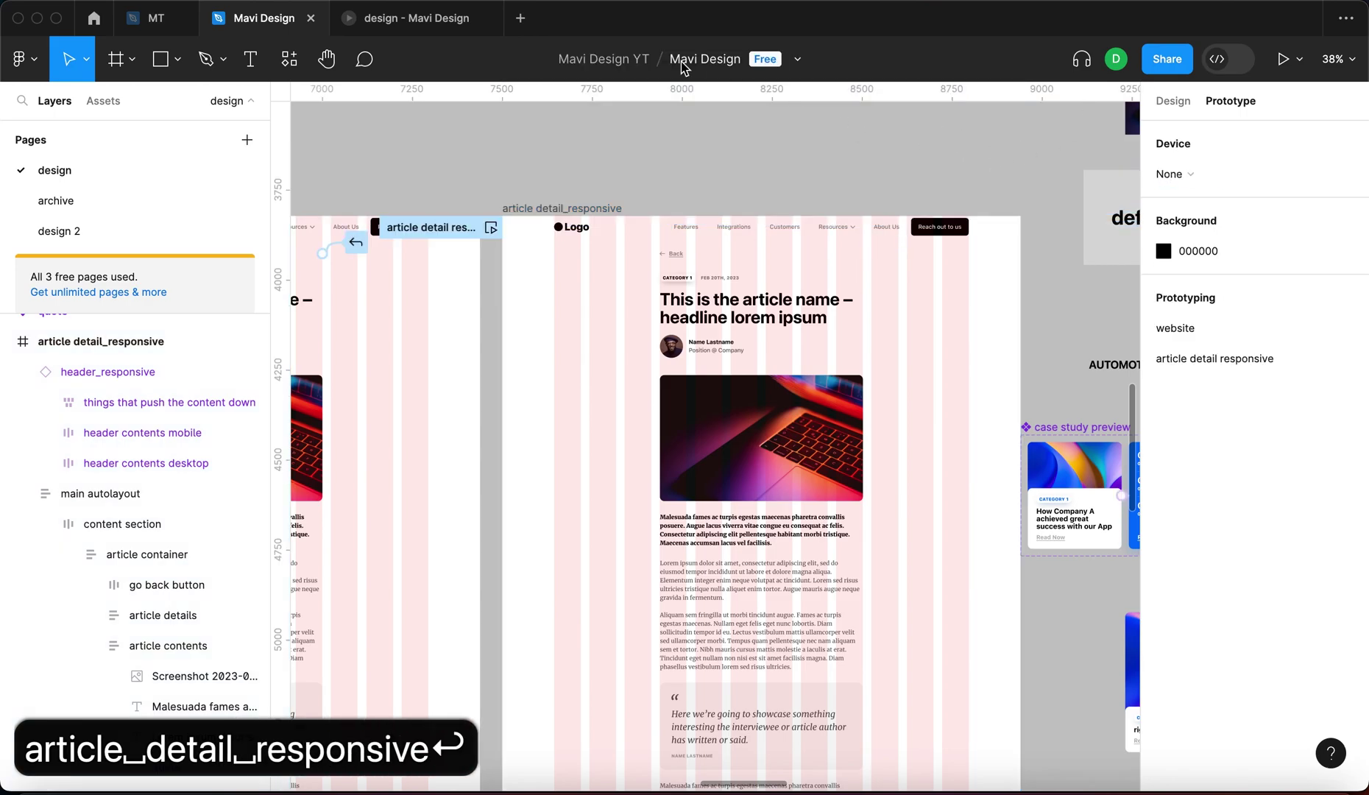
Open the article detail responsive flow in the existing prototype preview and hide the flow list
click(437, 19)
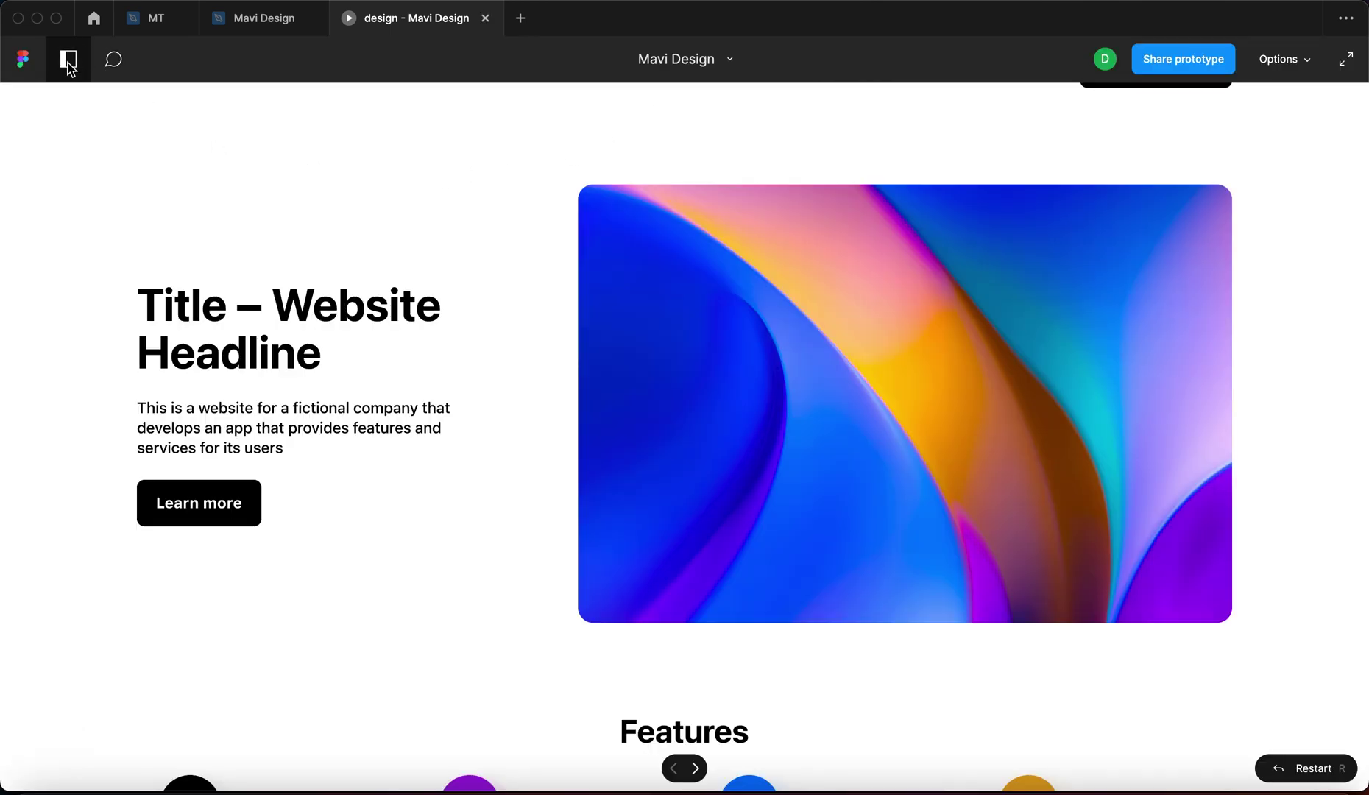
click(69, 60)
click(97, 172)
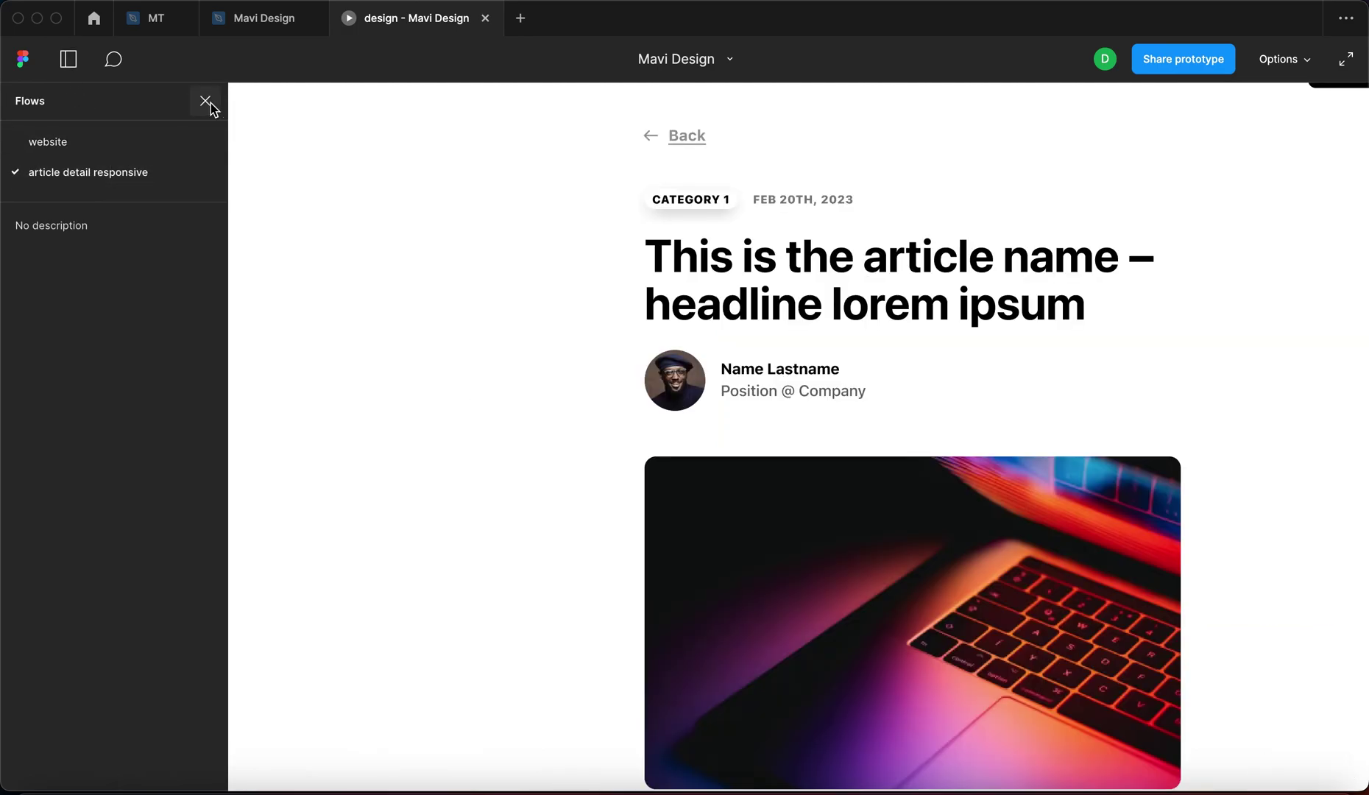
click(209, 105)
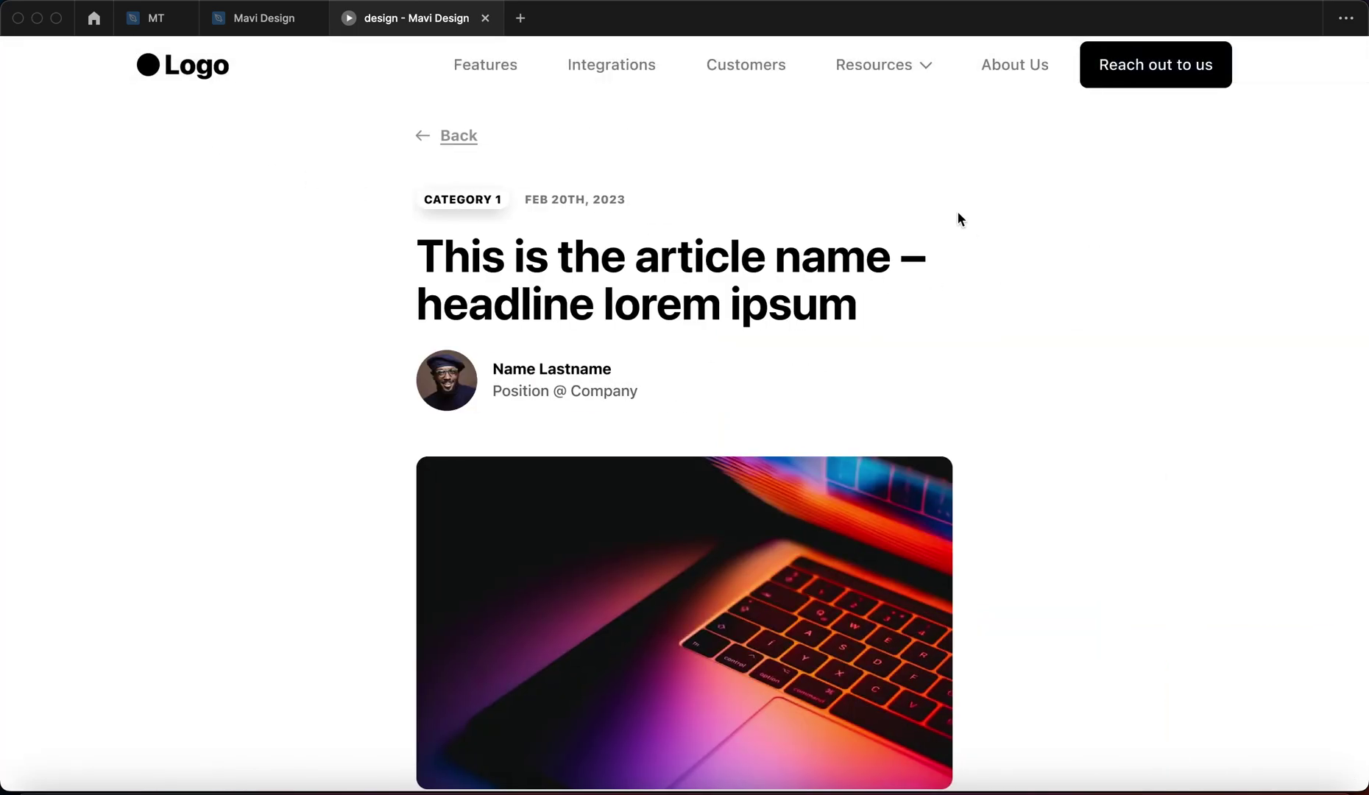
Check the sticky header's behavior while moving through the article page in the prototype preview
scroll(958, 214, down, 5)
mouse_move(935, 83)
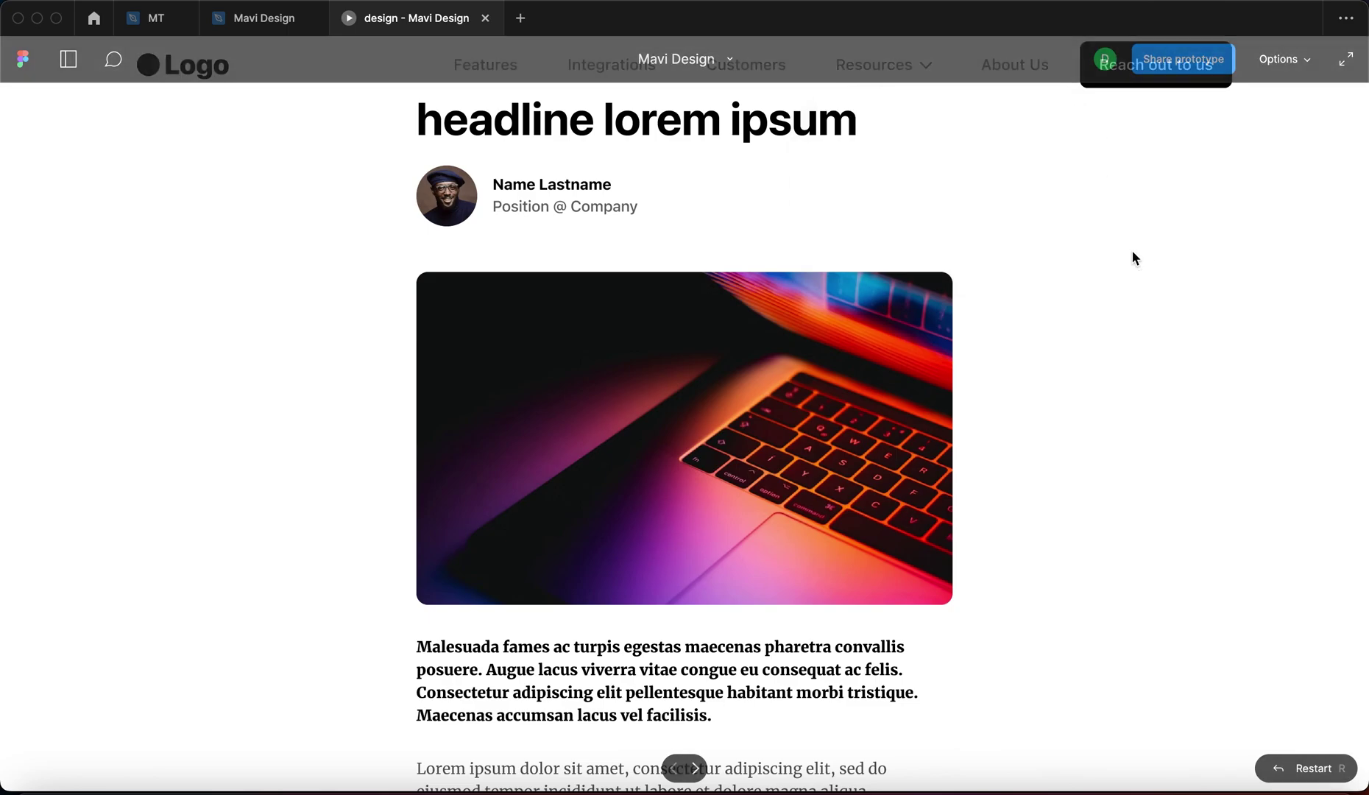
scroll(1134, 257, down, 5)
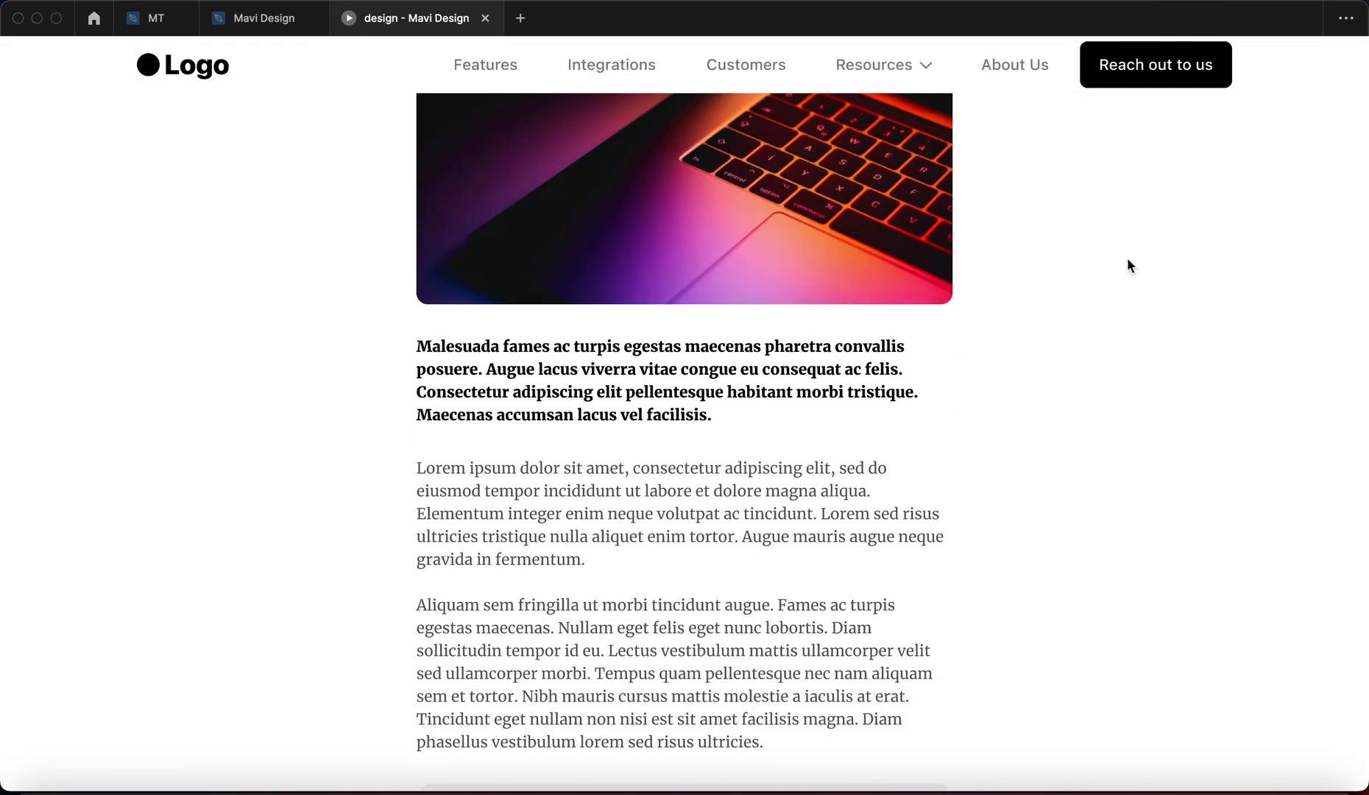
scroll(1013, 318, down, 1)
scroll(1013, 318, up, 10)
scroll(366, 405, down, 3)
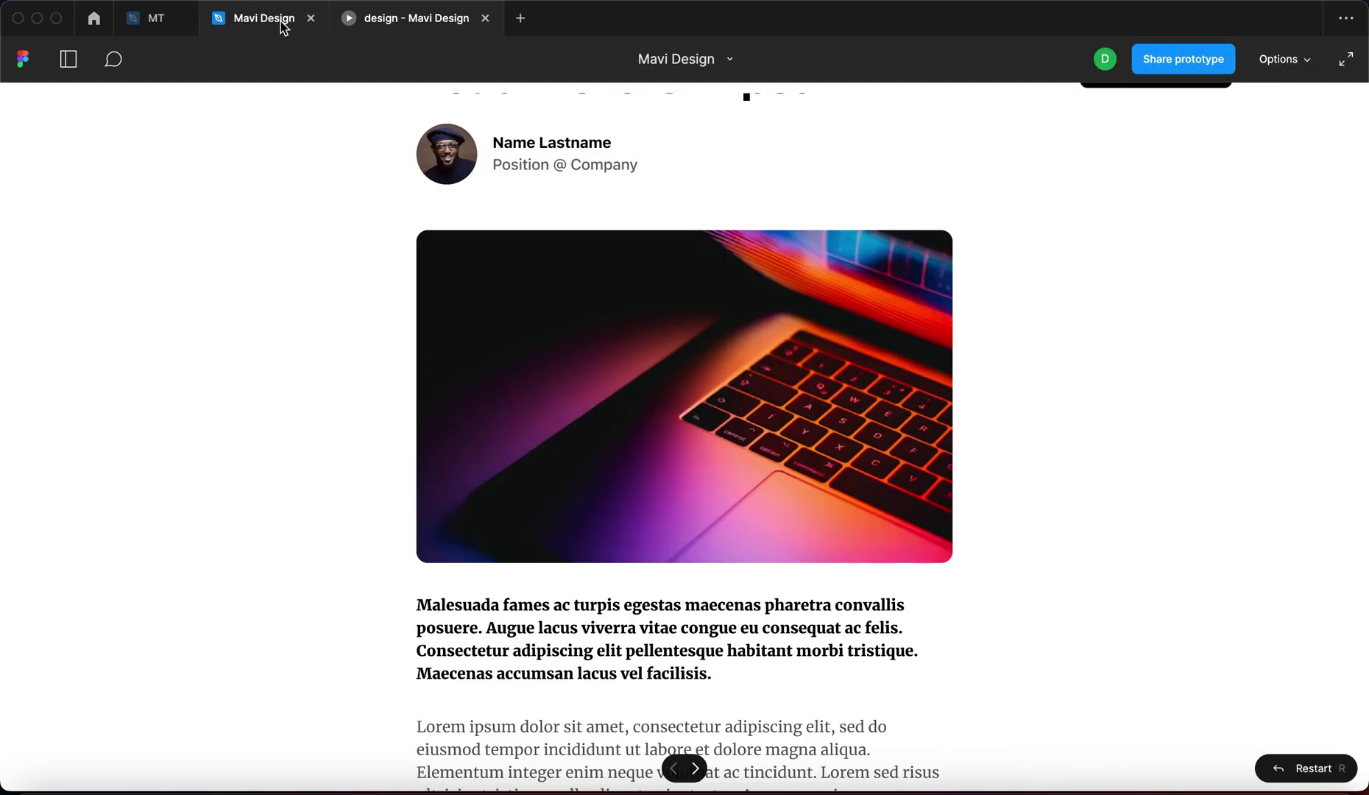
Check the page down to the footer in the preview with the article detail_responsive frame narrowed, and restore its width to 1440
click(284, 22)
click(564, 209)
drag(1021, 275, 771, 294)
key(ctrl+Tab)
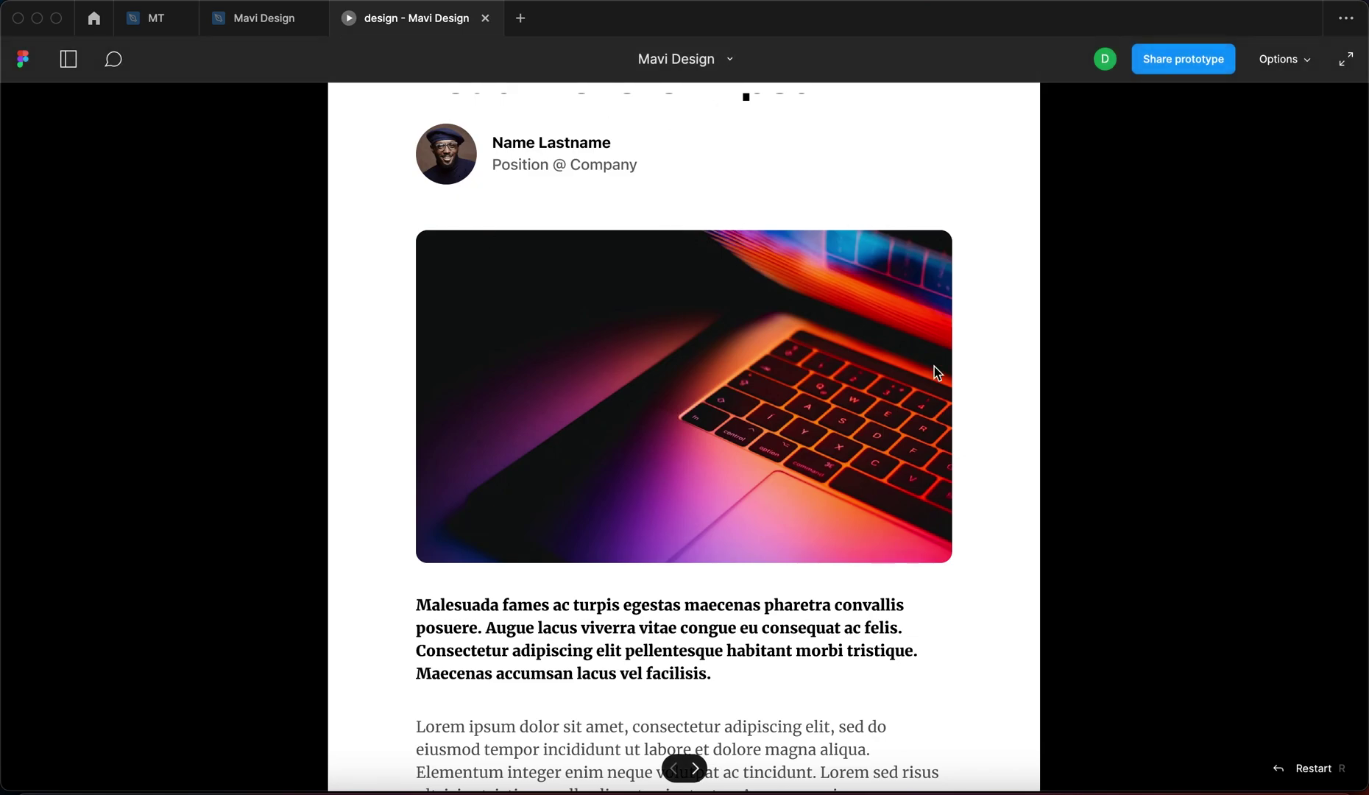
scroll(703, 471, down, 15)
scroll(698, 486, down, 3)
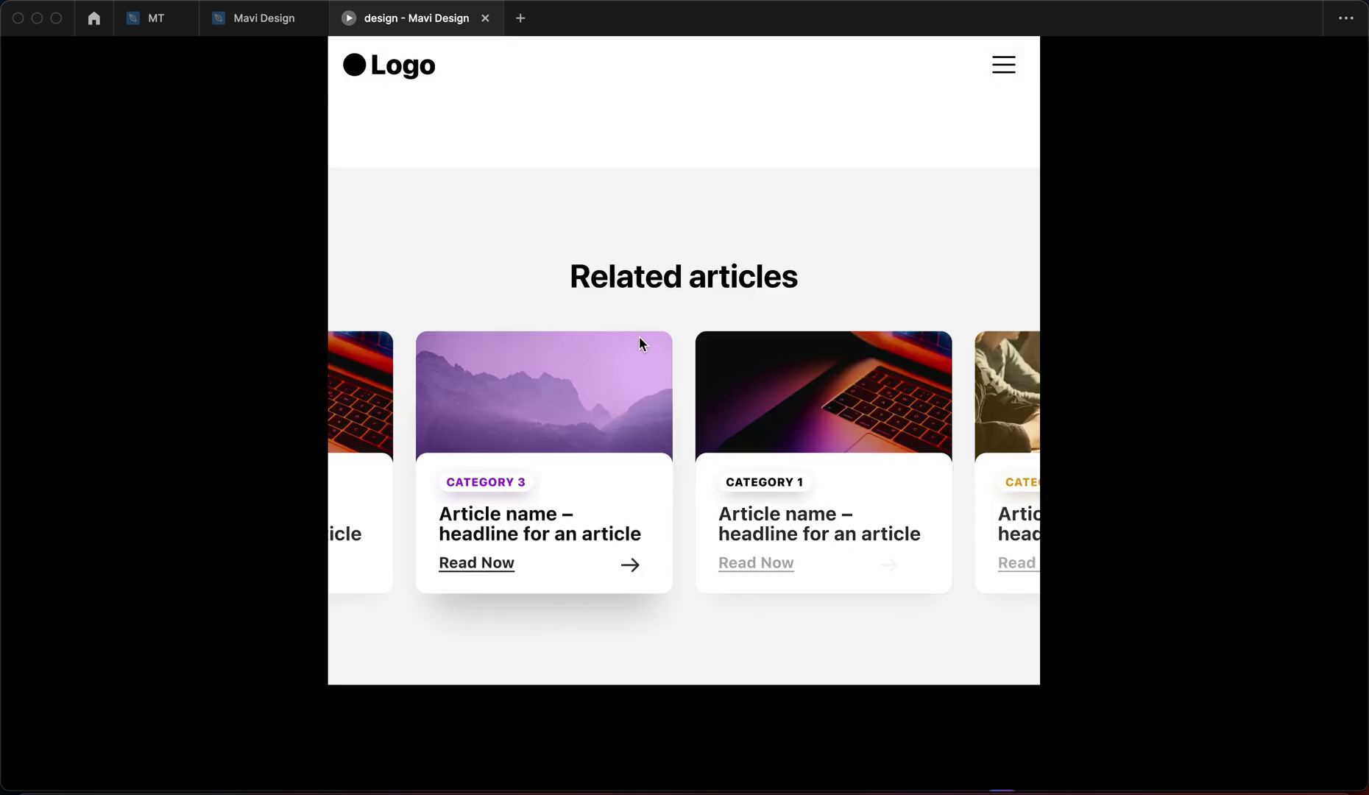
scroll(624, 516, down, 5)
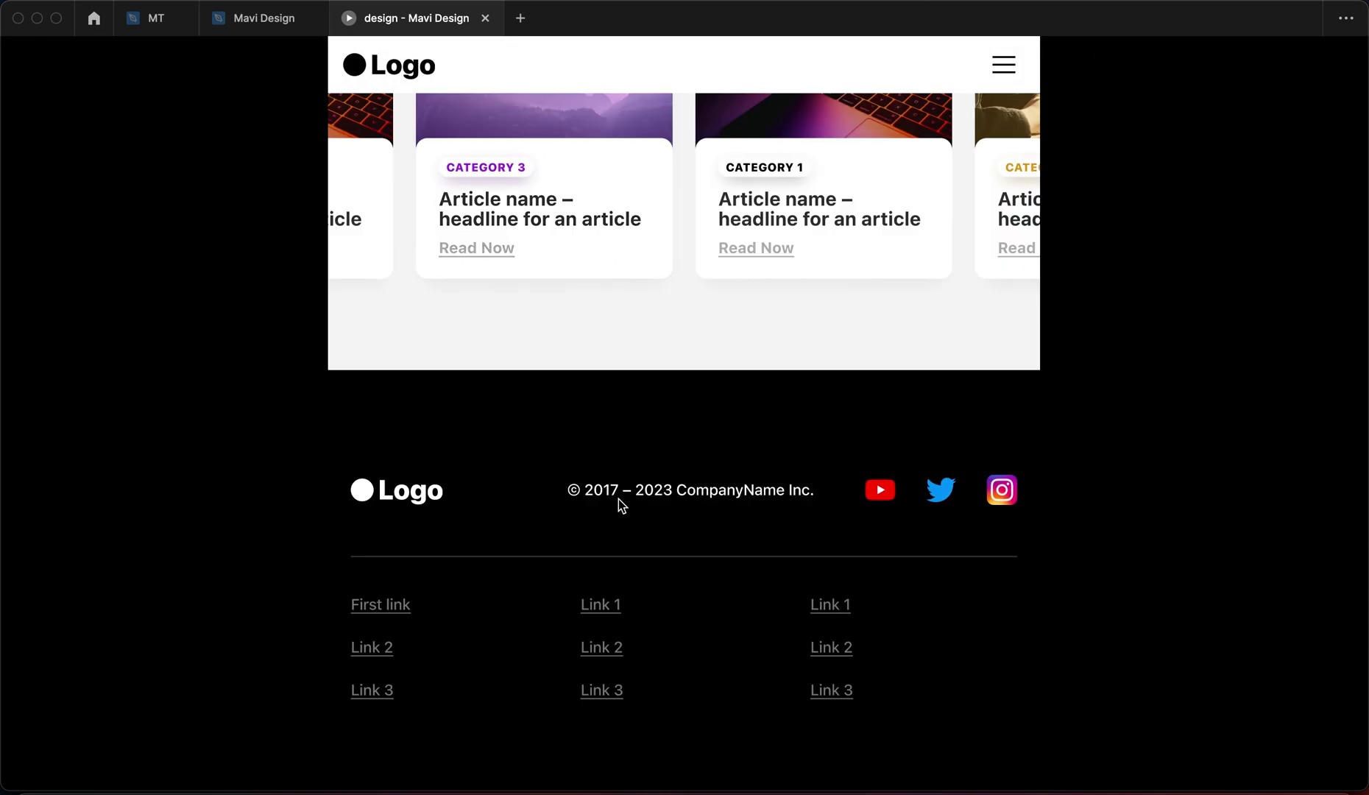
click(244, 31)
drag(775, 300, 1021, 368)
Narrow the article detail_responsive frame to about 565 px wide
click(1169, 105)
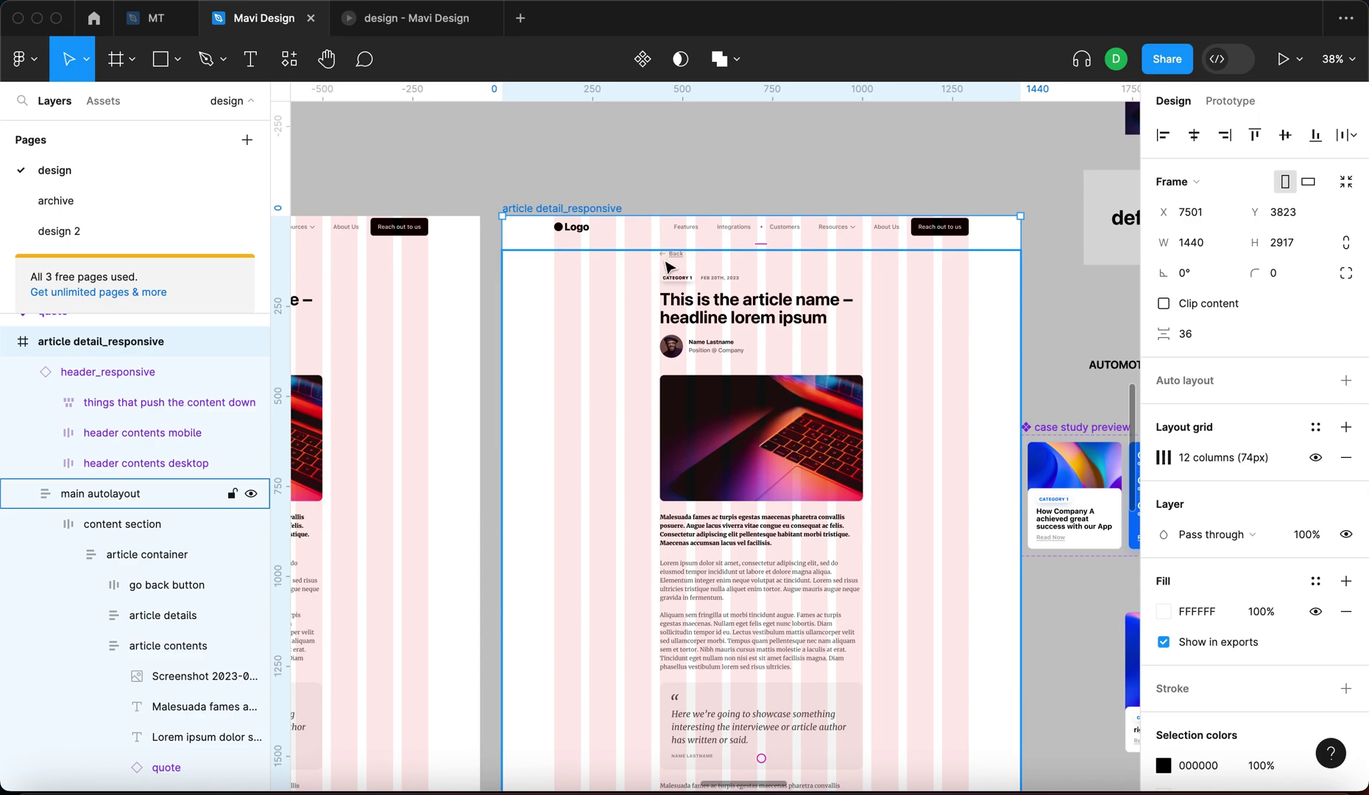
click(943, 354)
click(603, 204)
click(589, 208)
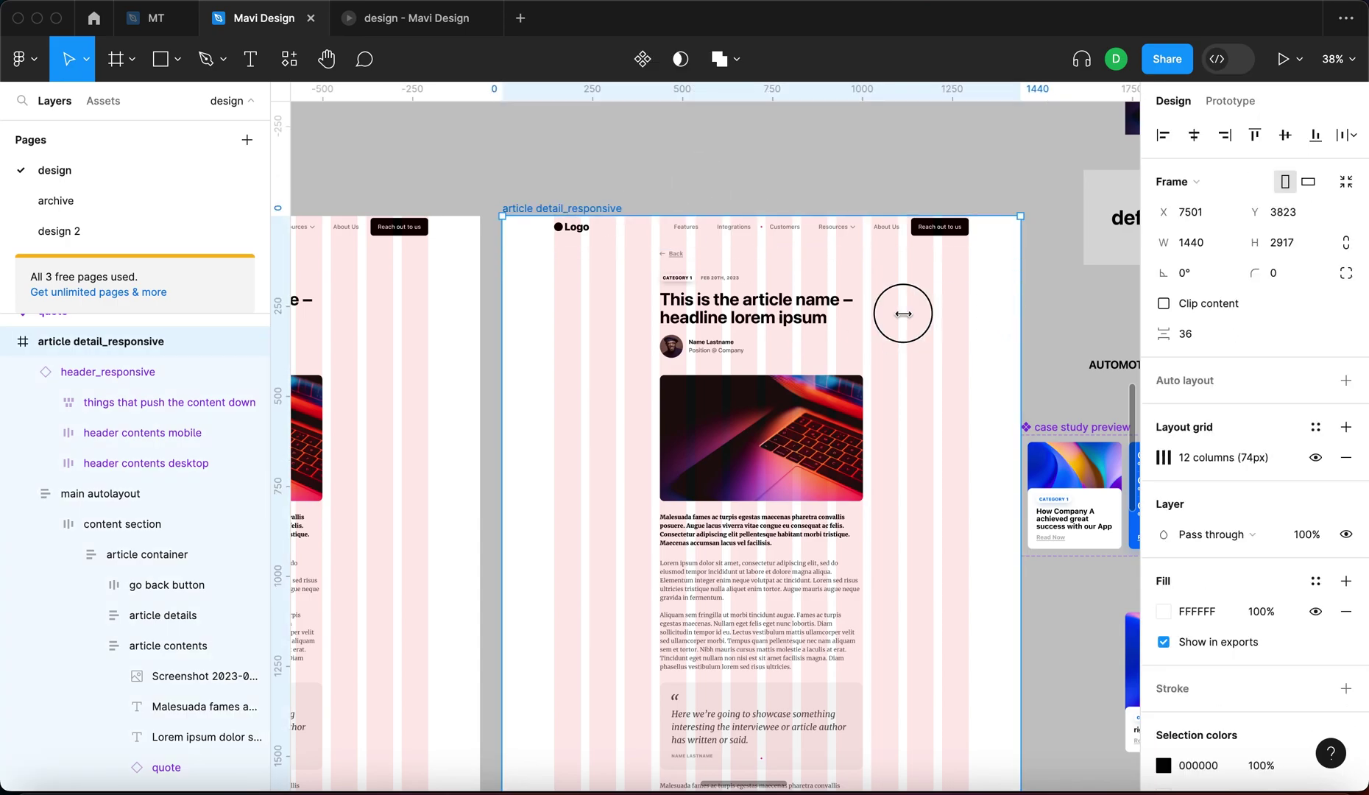
drag(903, 313, 703, 315)
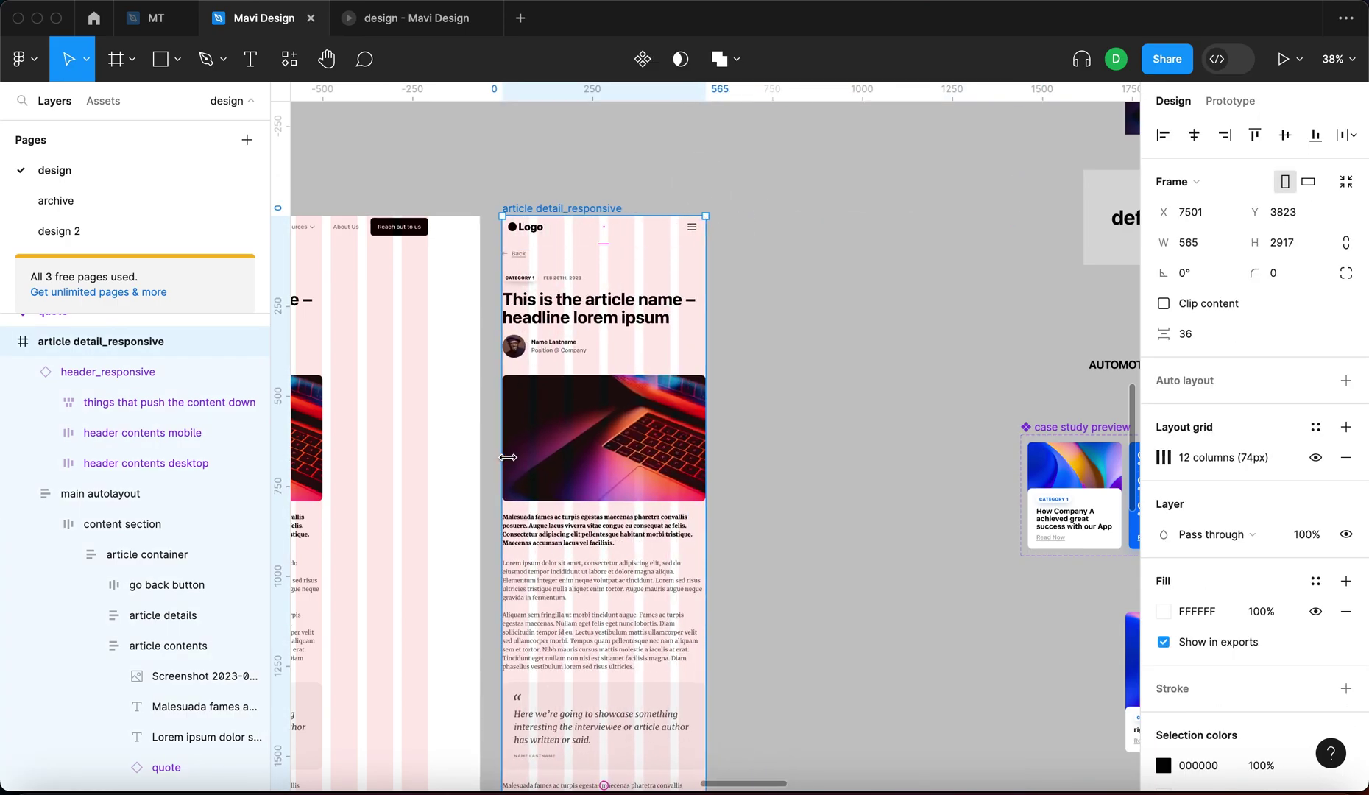
Review the narrowed article page in the prototype preview from the footer up to the article headline
click(397, 19)
scroll(806, 280, up, 1)
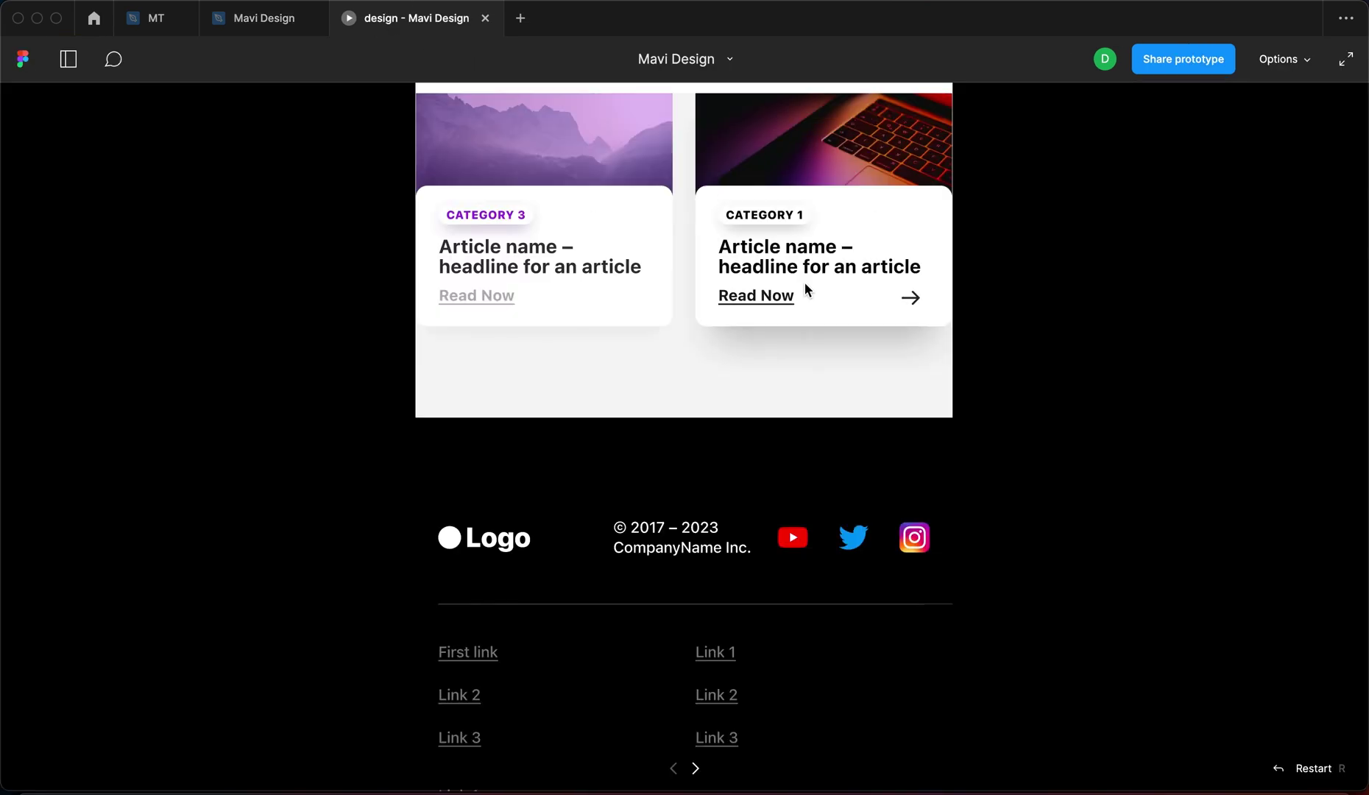
click(806, 289)
scroll(804, 310, up, 1)
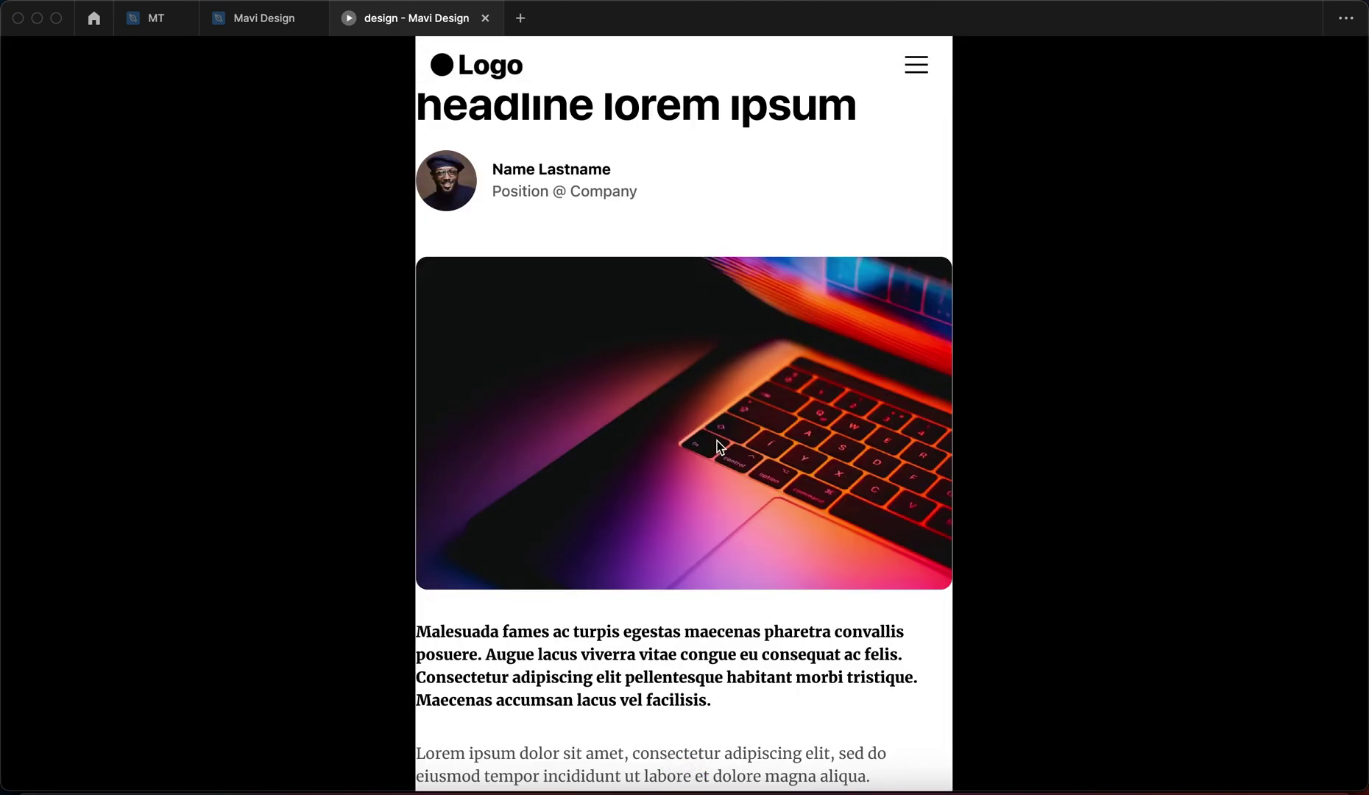
scroll(717, 442, up, 3)
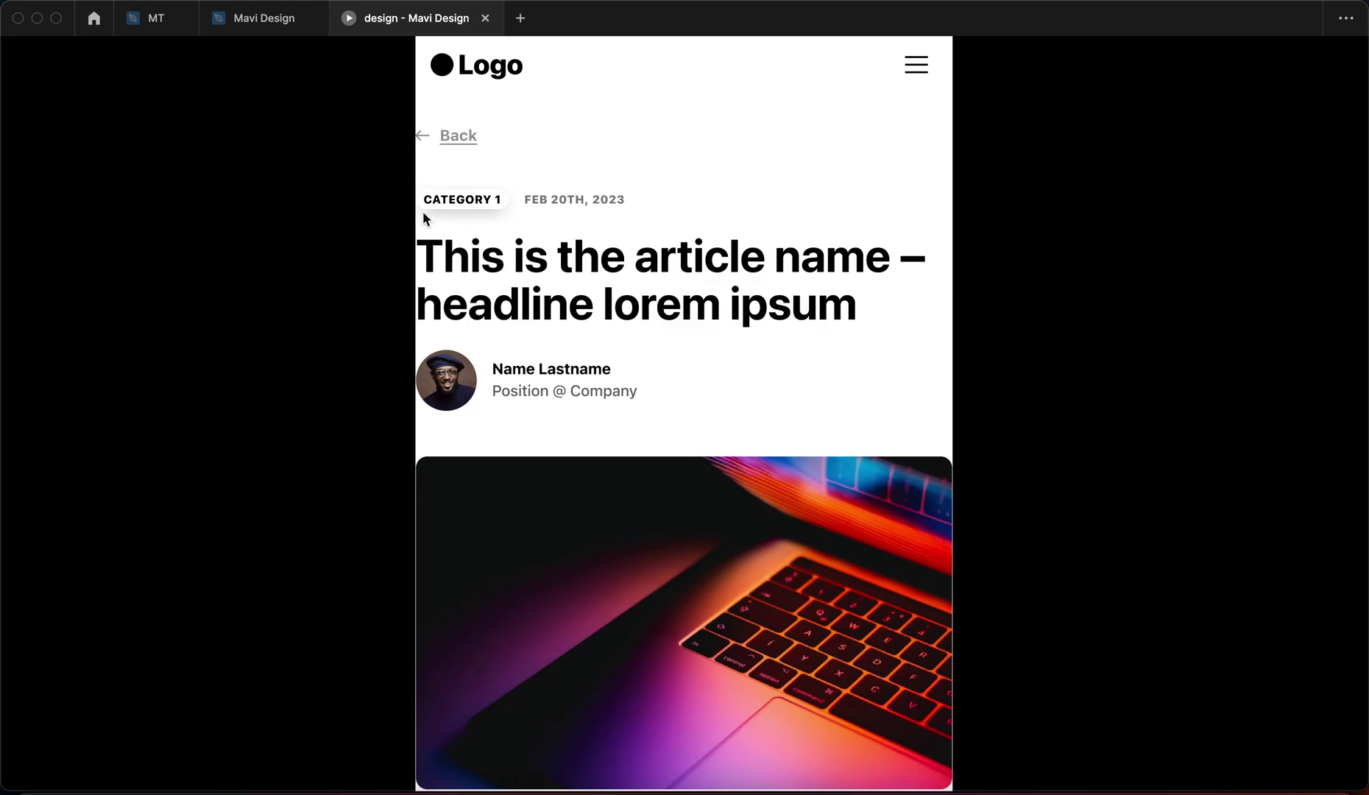
Set the content section's horizontal padding in the article detail_responsive frame to the spacing variable small (16)
click(230, 33)
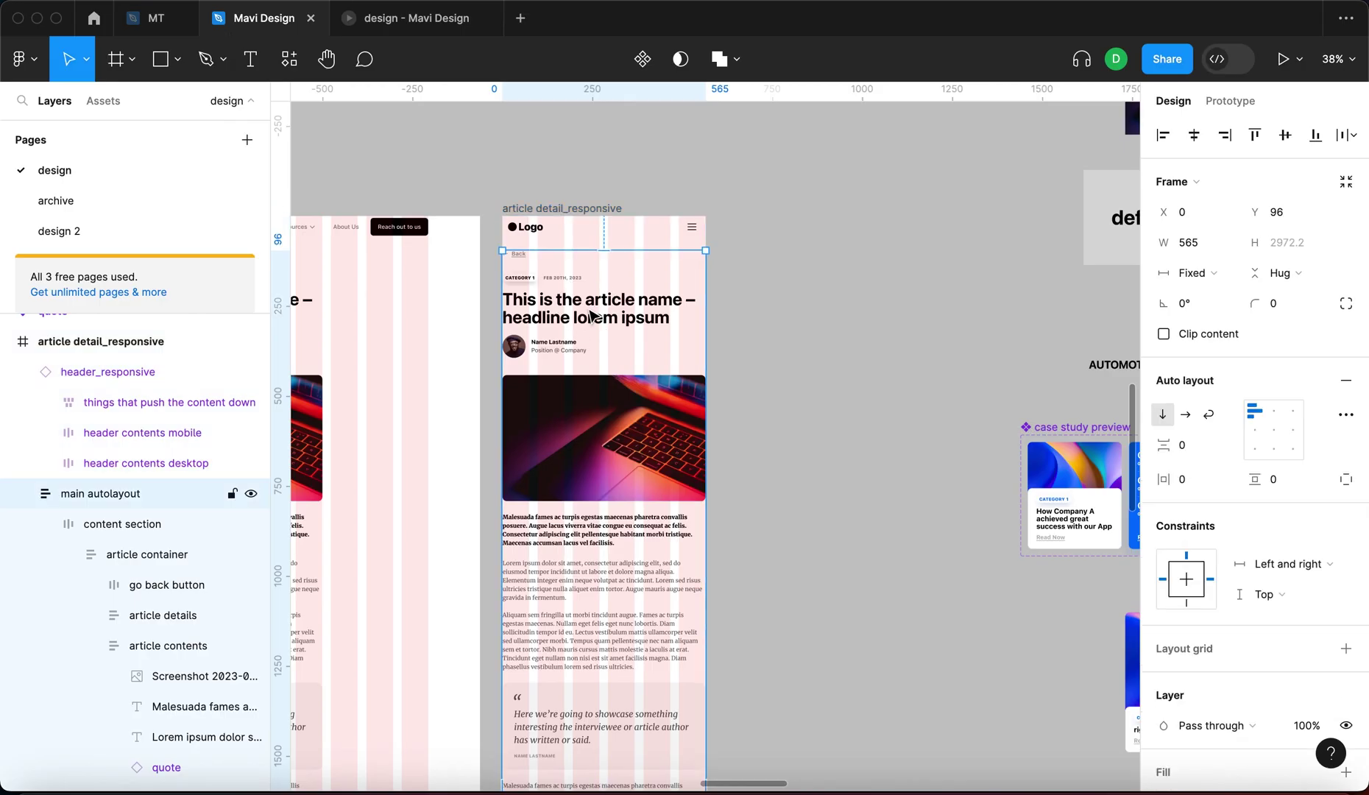
scroll(621, 346, down, 5)
scroll(634, 329, up, 5)
click(674, 389)
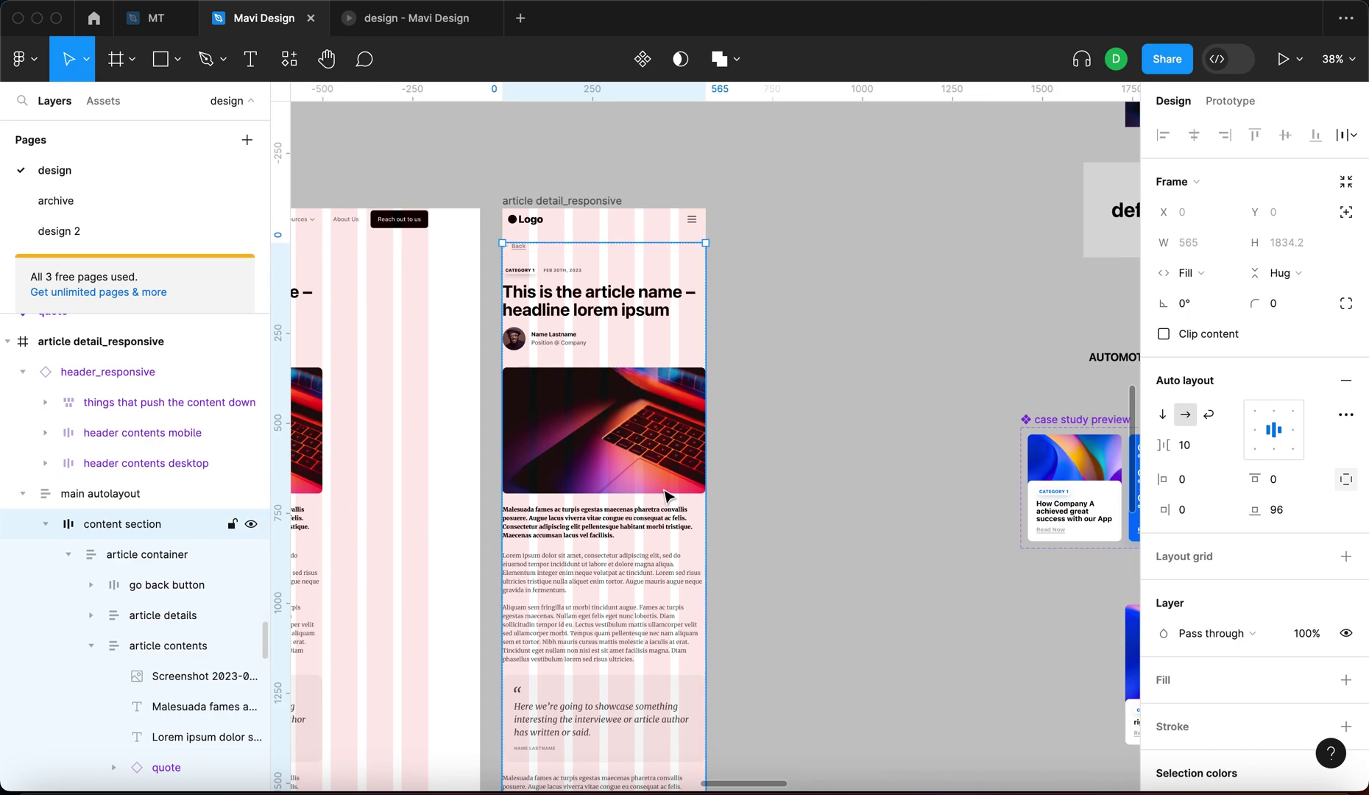
scroll(751, 424, down, 8)
scroll(726, 412, up, 1)
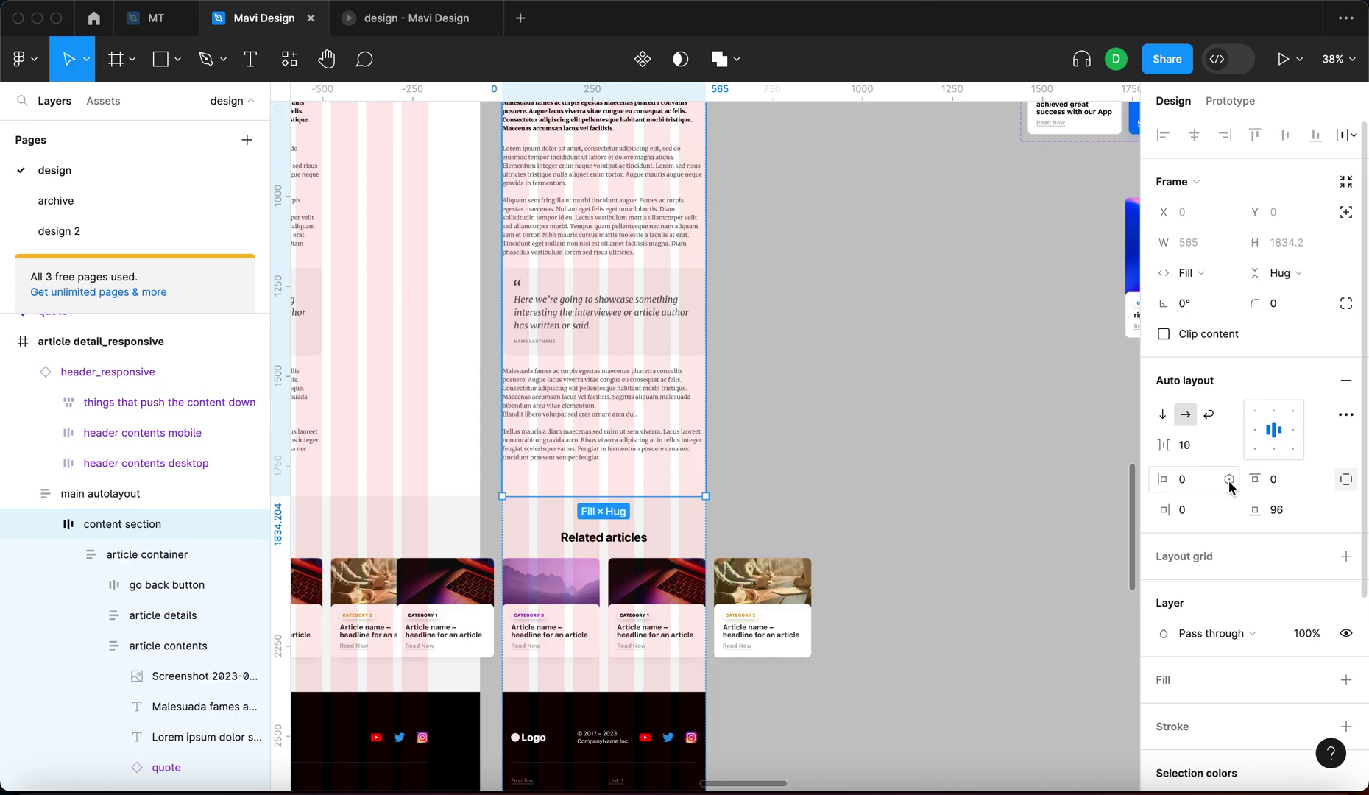
click(1345, 480)
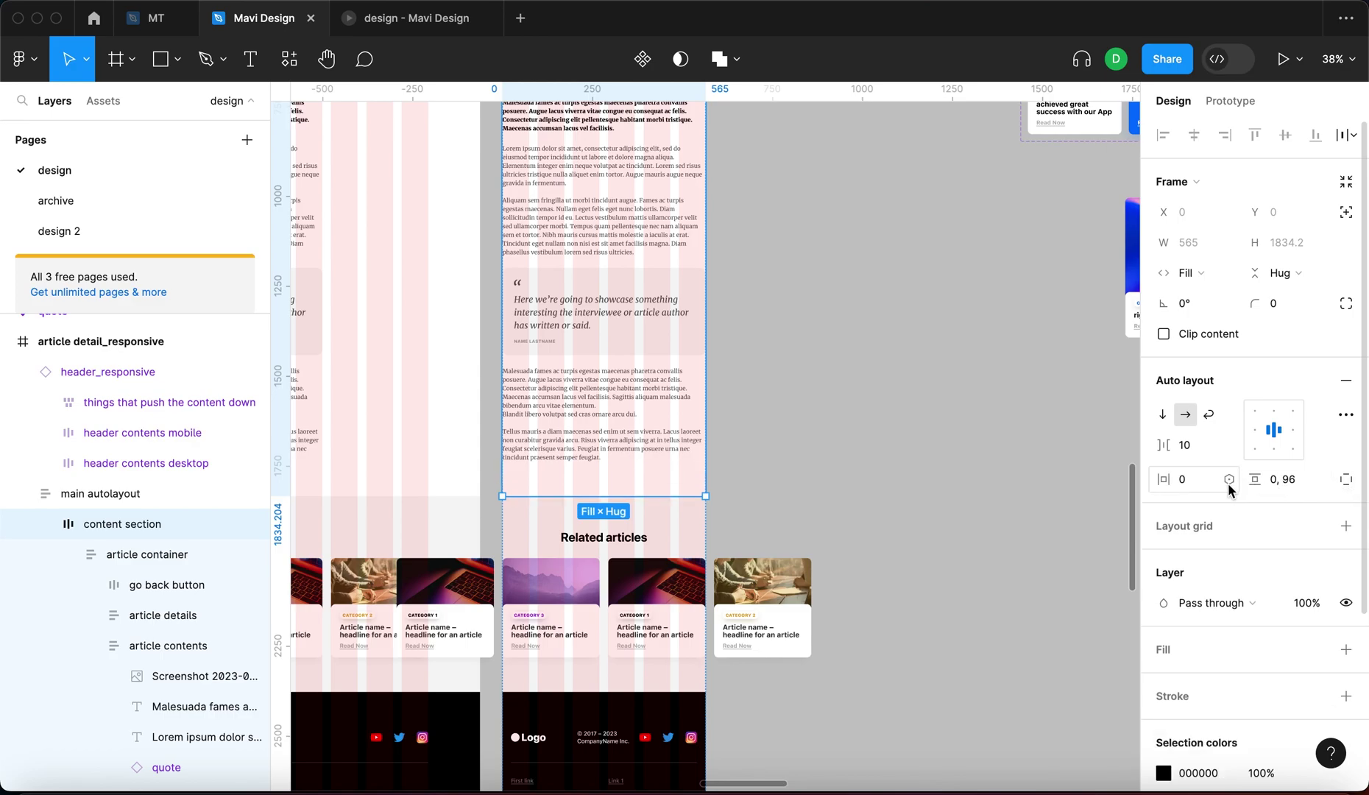
click(1229, 480)
scroll(1244, 611, down, 1)
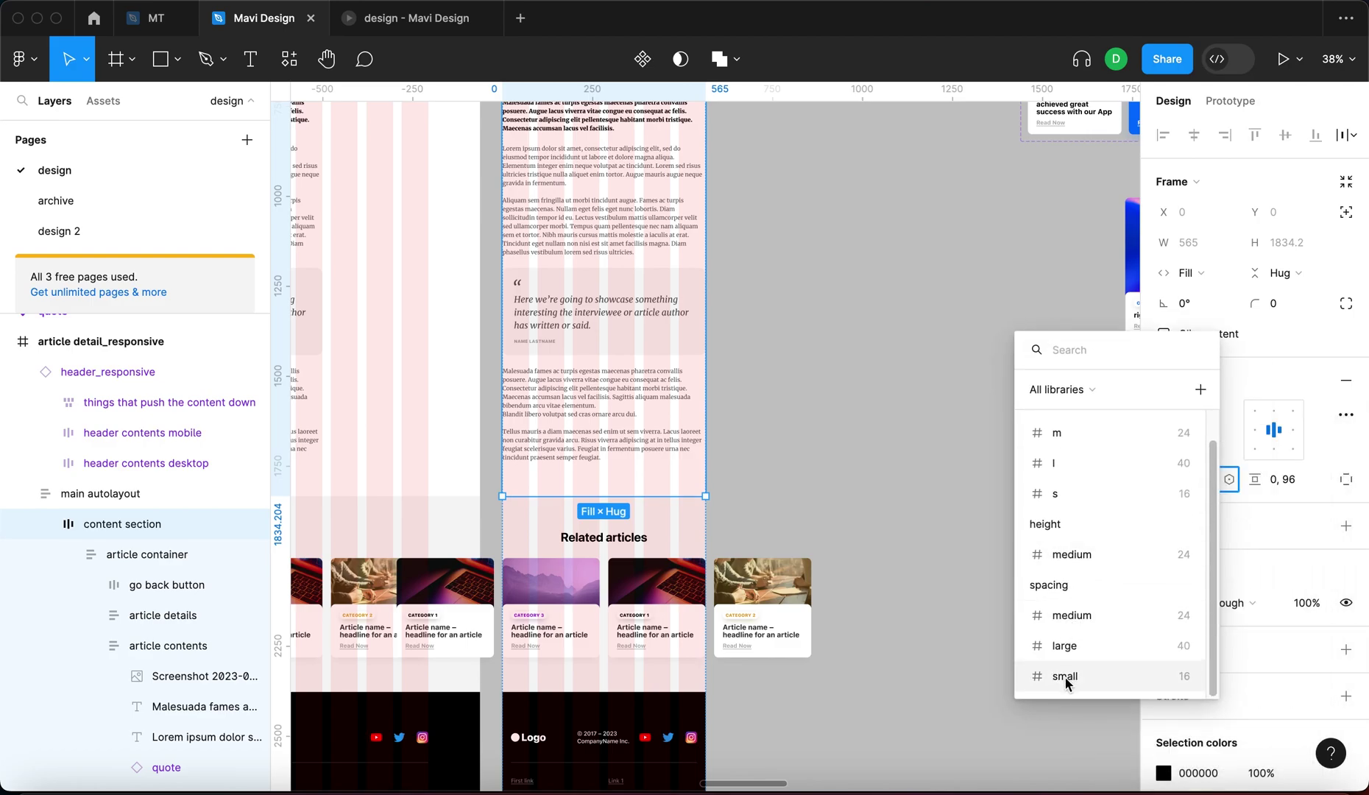
click(1065, 677)
click(785, 343)
Check the narrowed article's new side padding in the prototype preview
scroll(785, 343, right, 15)
scroll(785, 343, down, 8)
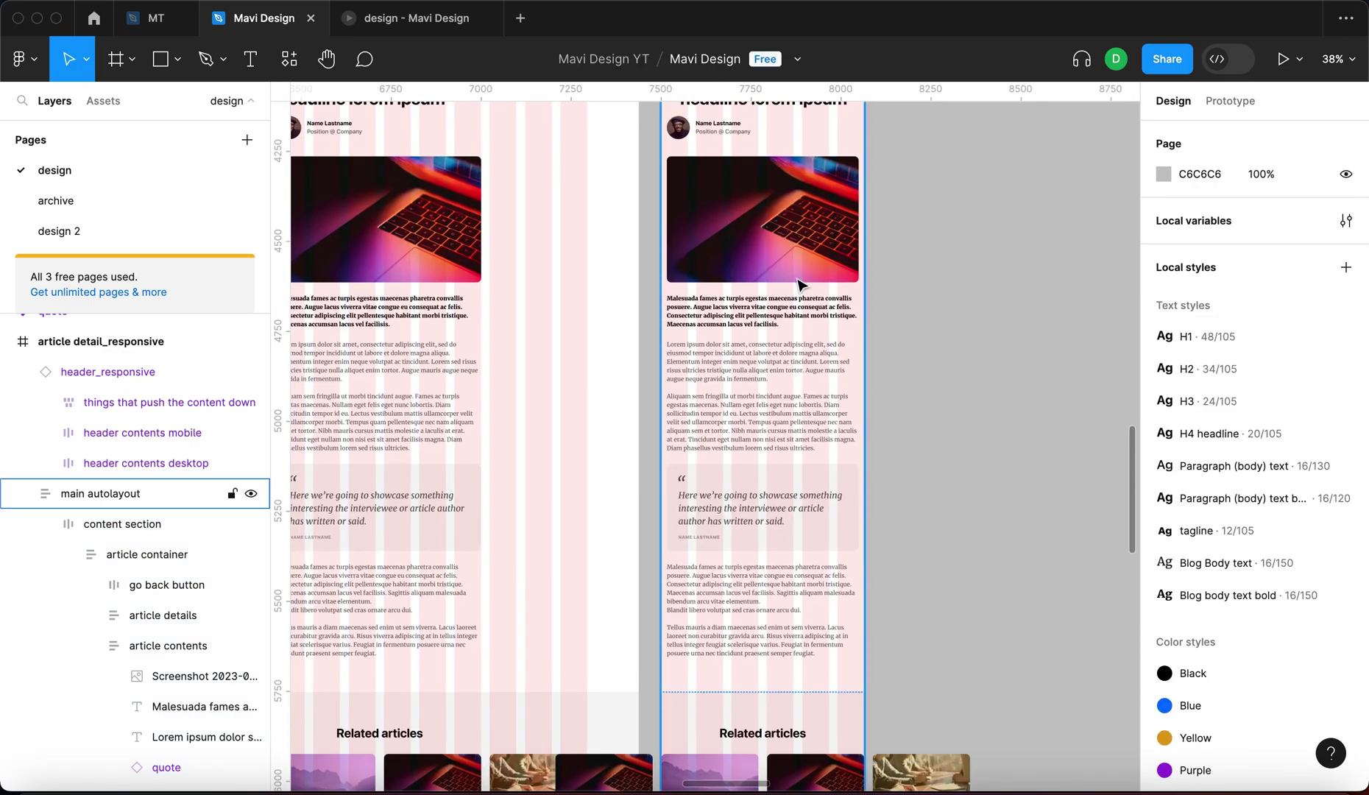
scroll(863, 414, up, 2)
key(ctrl+Tab)
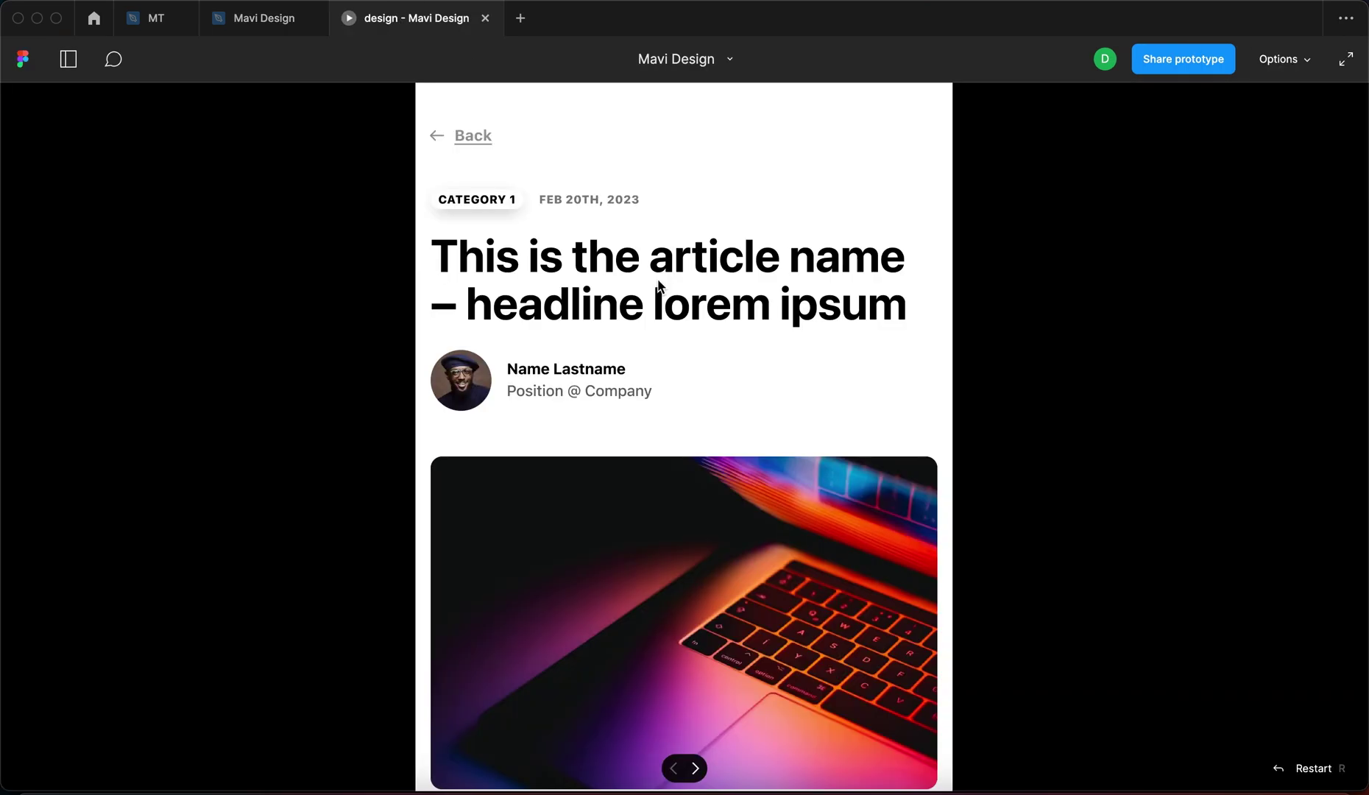
scroll(696, 359, down, 4)
scroll(696, 359, down, 2)
scroll(576, 376, up, 5)
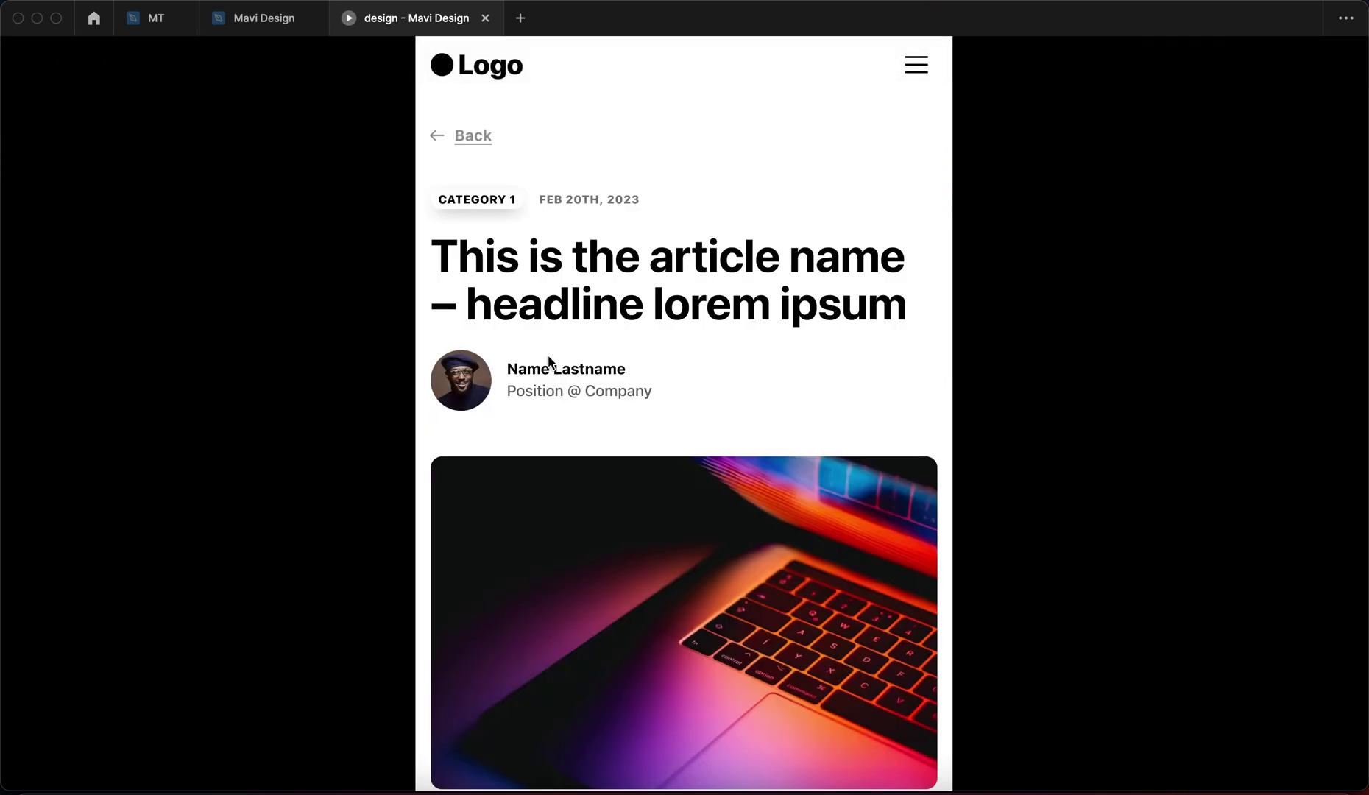
Widen the article detail_responsive frame to about 1243 px and inspect the articles container in the related articles section
click(276, 14)
scroll(796, 388, up, 3)
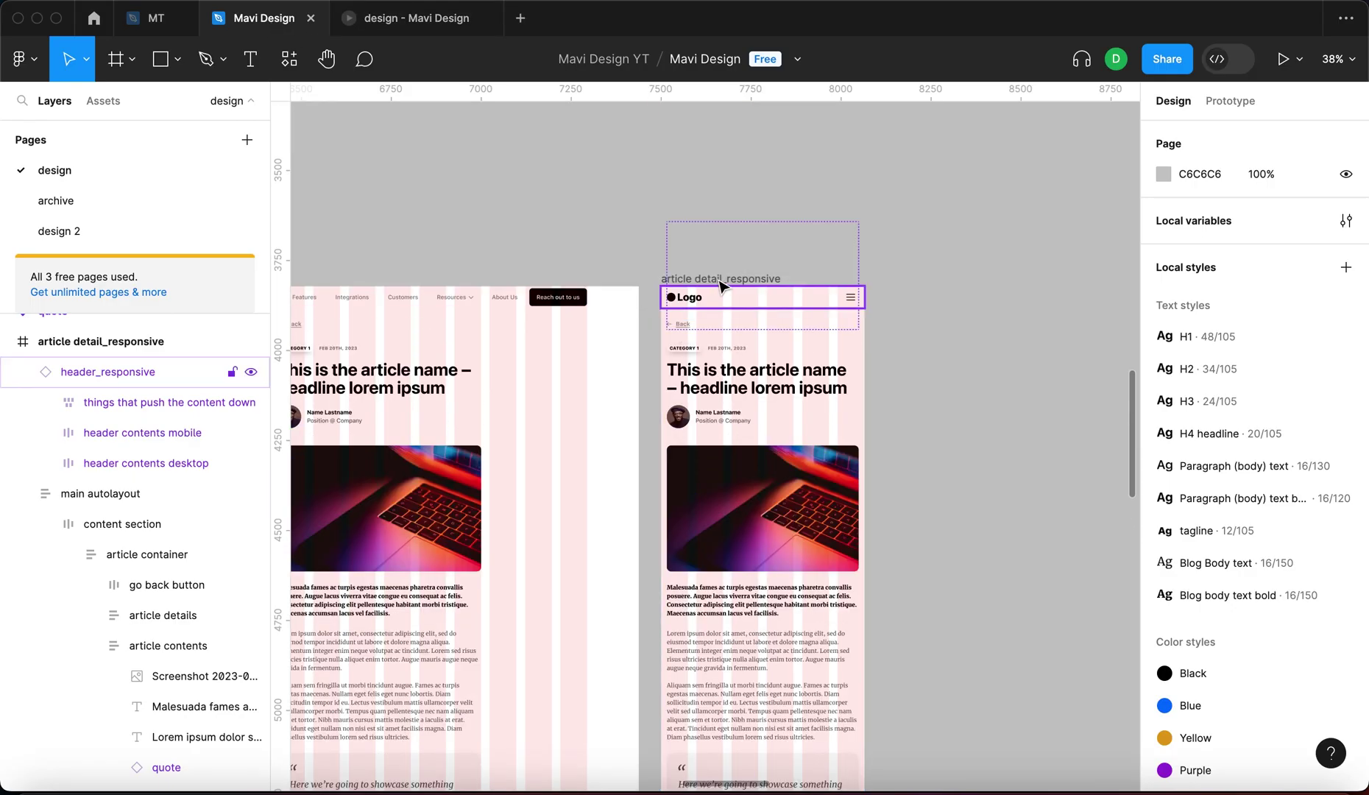
click(858, 322)
drag(868, 331, 869, 330)
drag(1057, 358, 1090, 387)
scroll(1070, 384, down, 5)
scroll(1091, 386, up, 2)
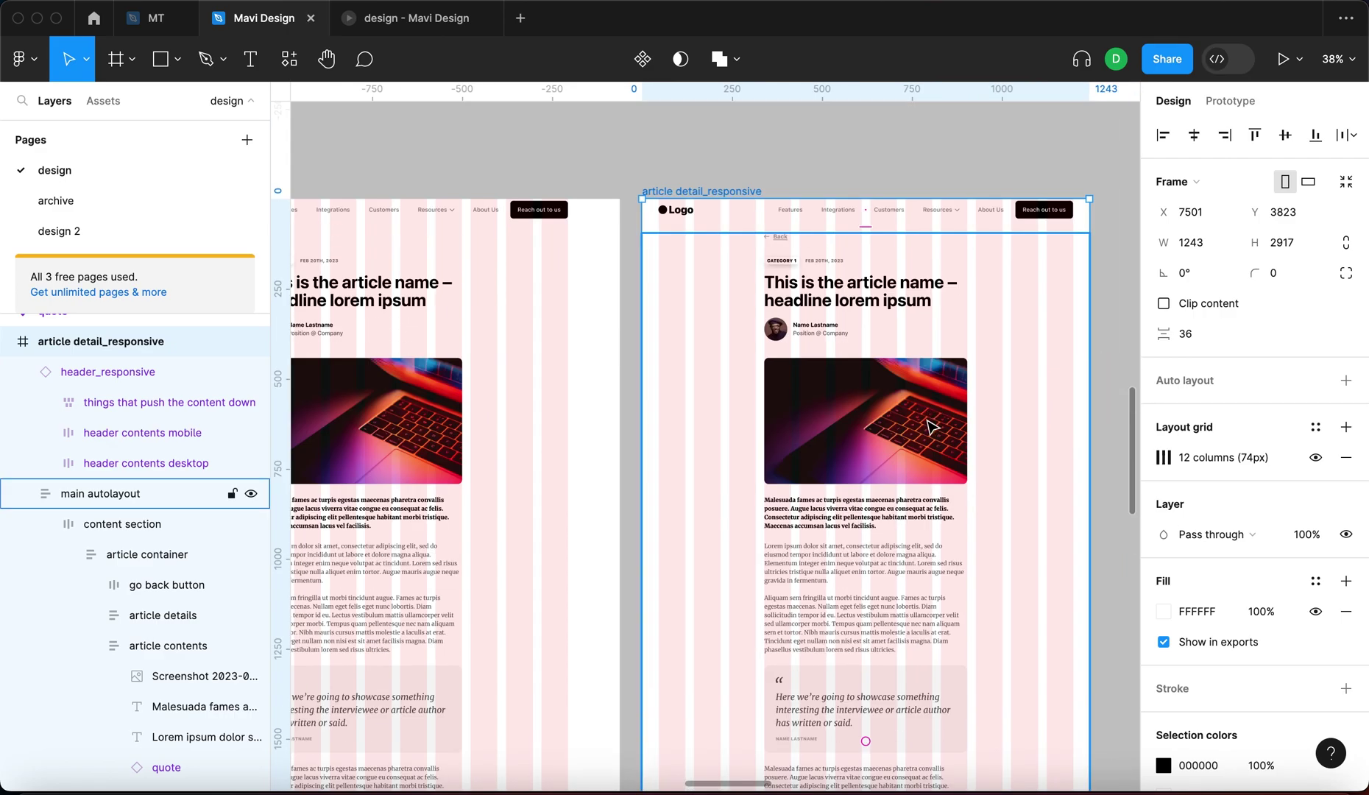
scroll(942, 456, down, 7)
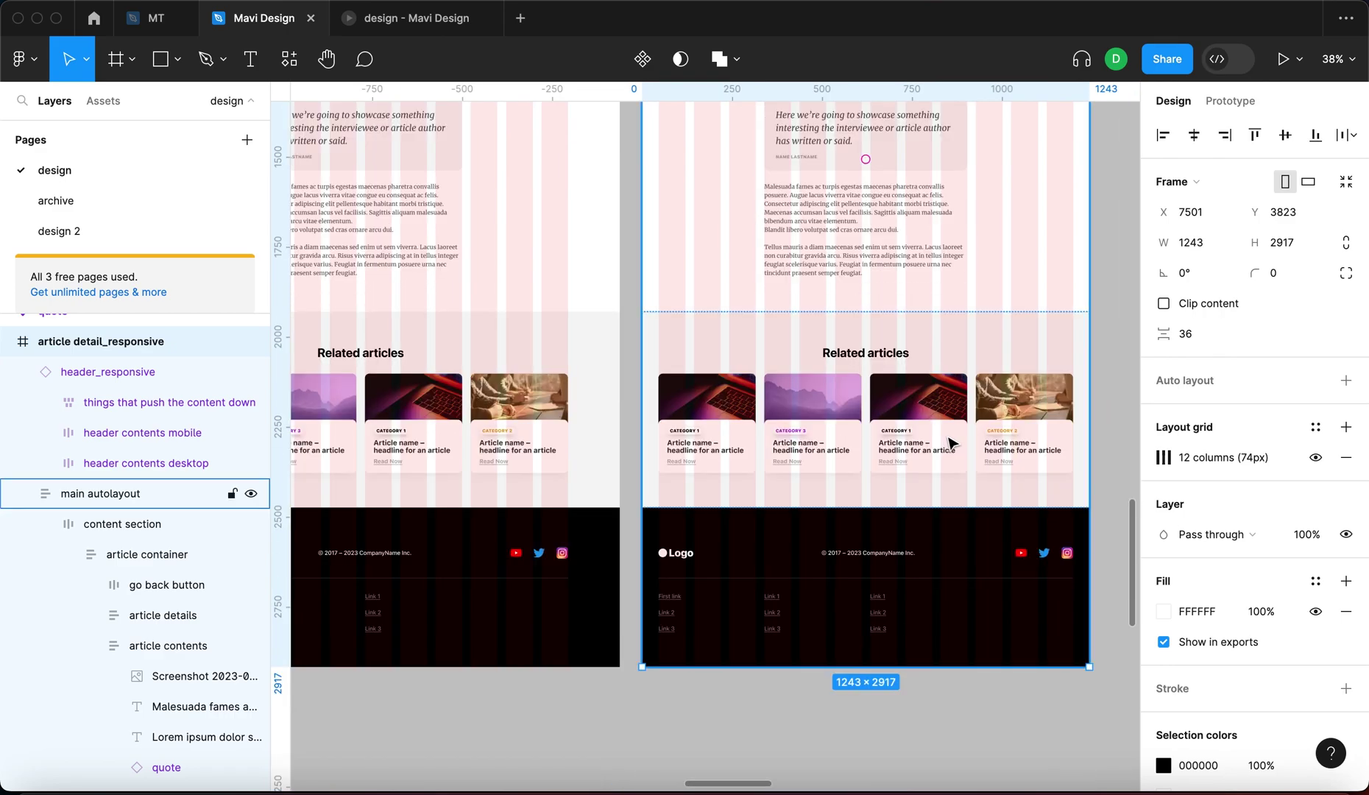
click(979, 432)
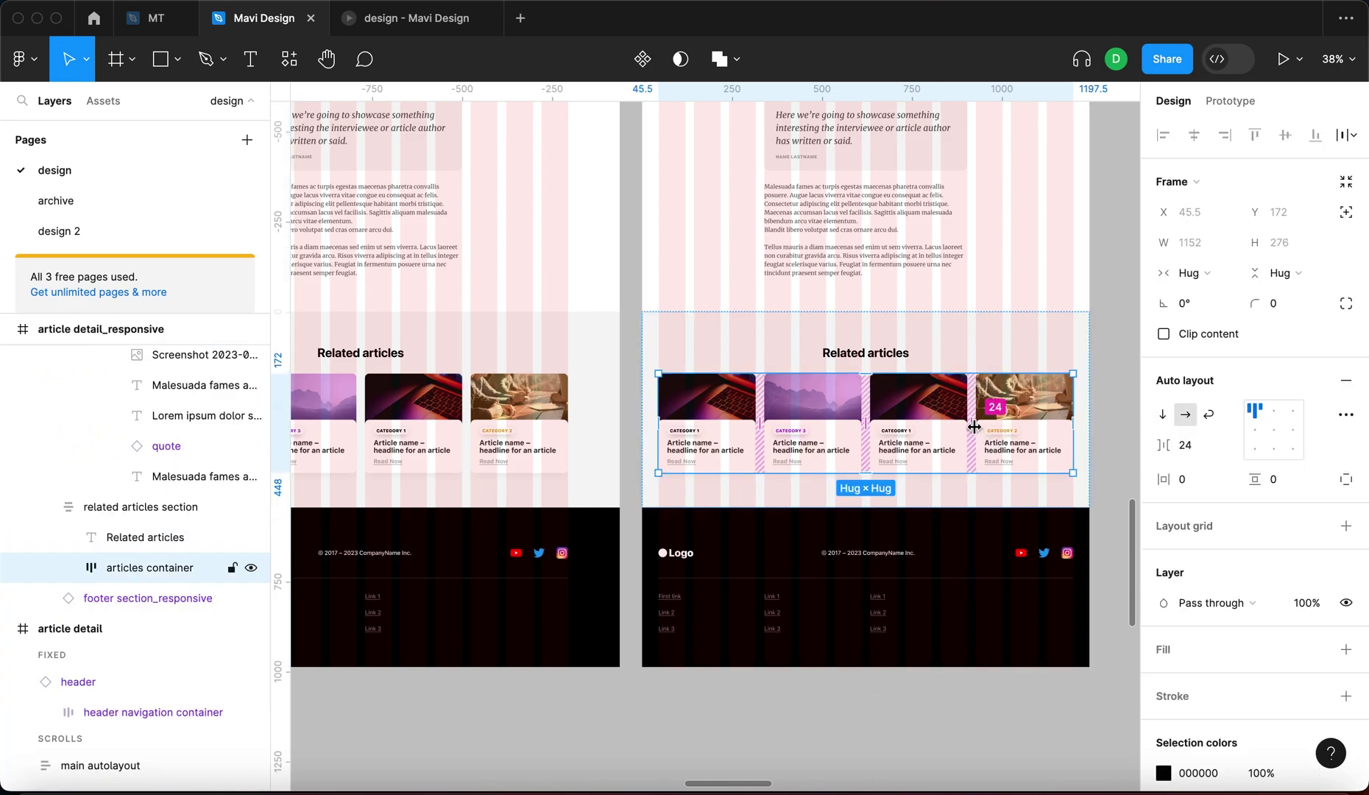
scroll(801, 446, up, 10)
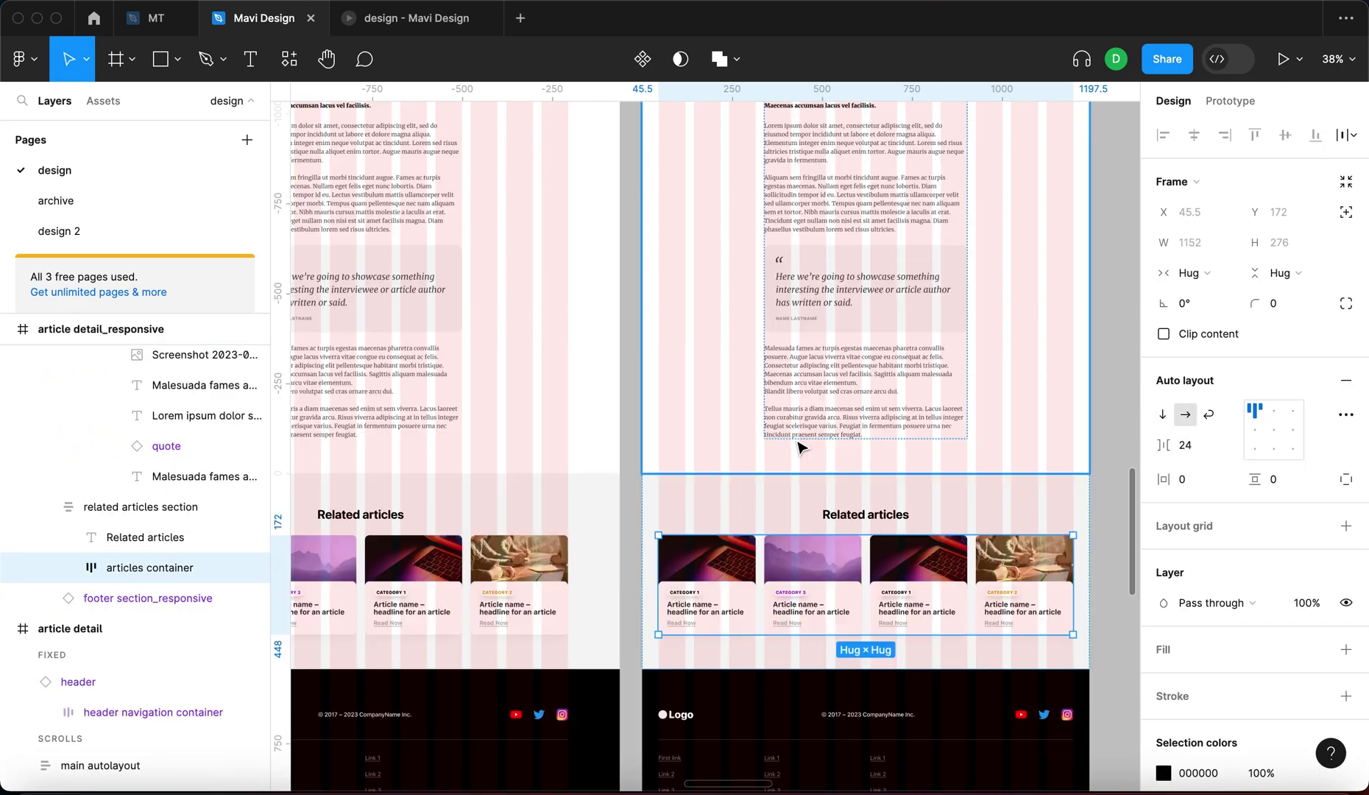
Narrow the article detail_responsive frame to examine the related articles row, and widen the frame to about 1235 px
click(681, 357)
click(681, 365)
scroll(658, 358, down, 7)
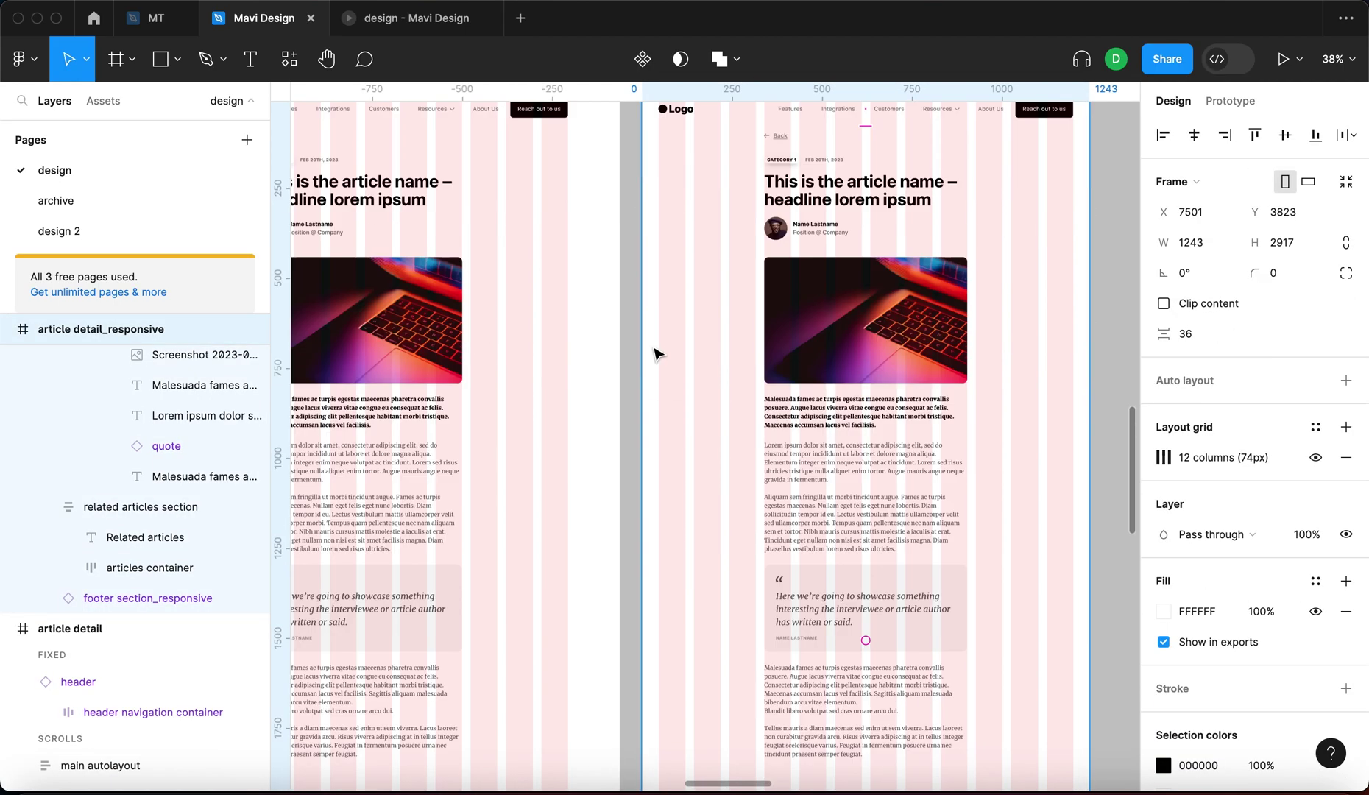
drag(1092, 464, 908, 481)
click(907, 661)
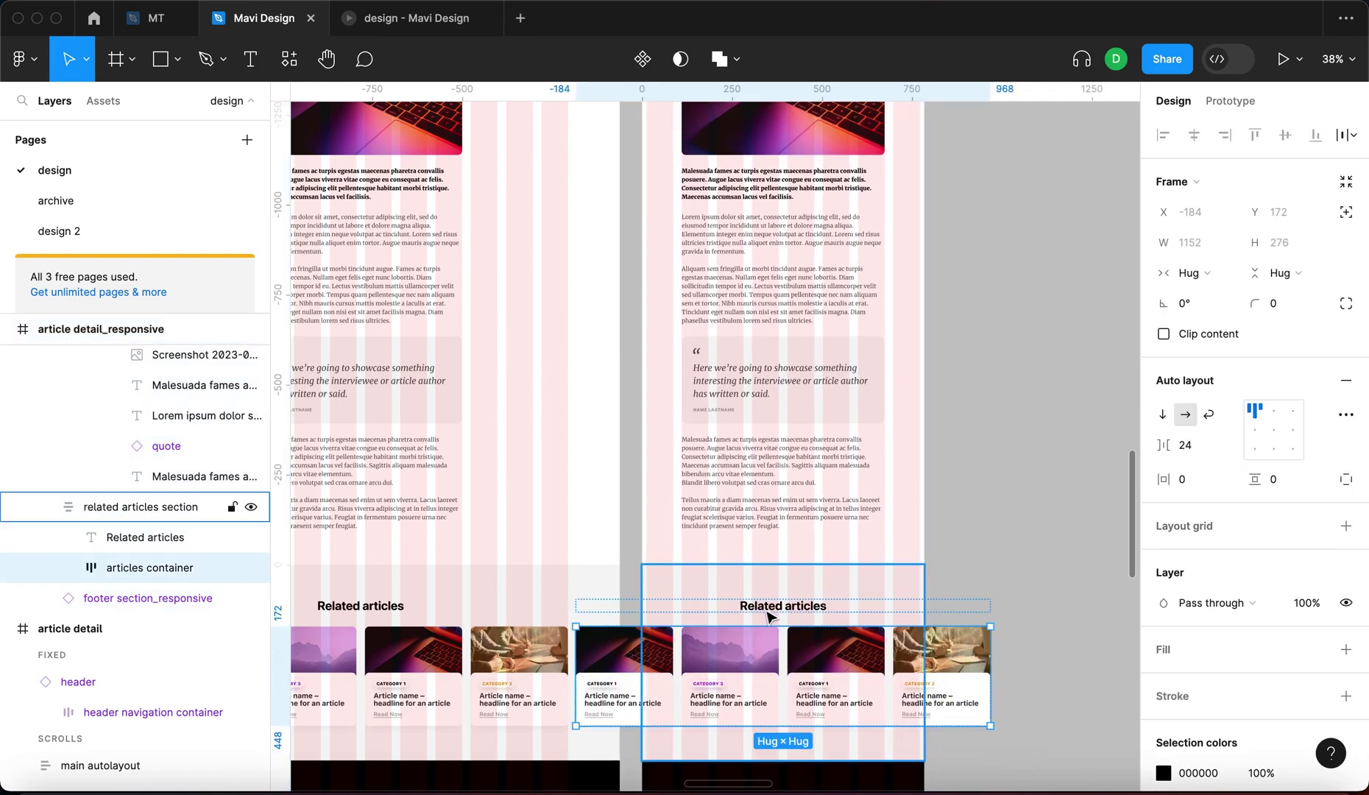
click(1009, 524)
scroll(1009, 520, up, 10)
click(740, 370)
drag(925, 453, 1086, 469)
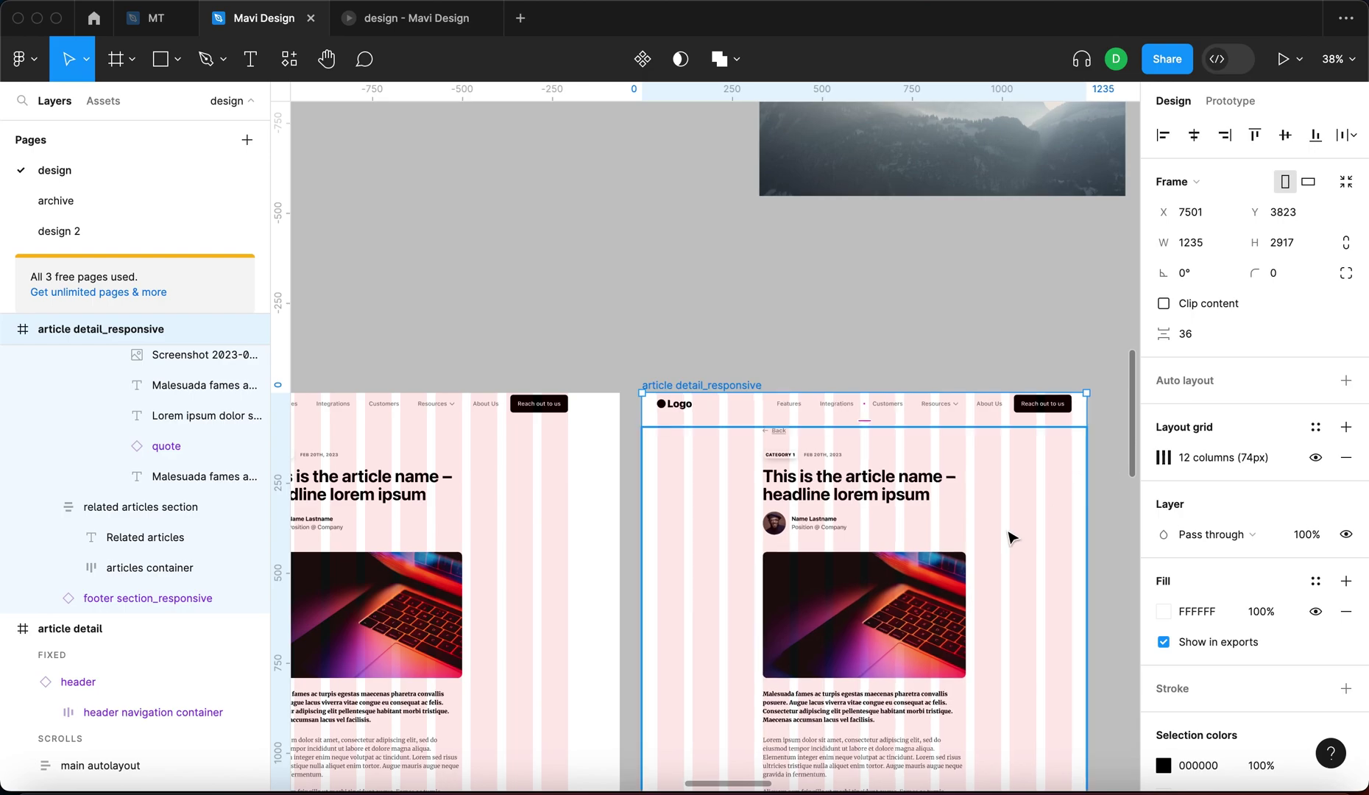
Set the related articles container's auto layout to wrap
scroll(1009, 535, down, 8)
click(948, 419)
double_click(954, 437)
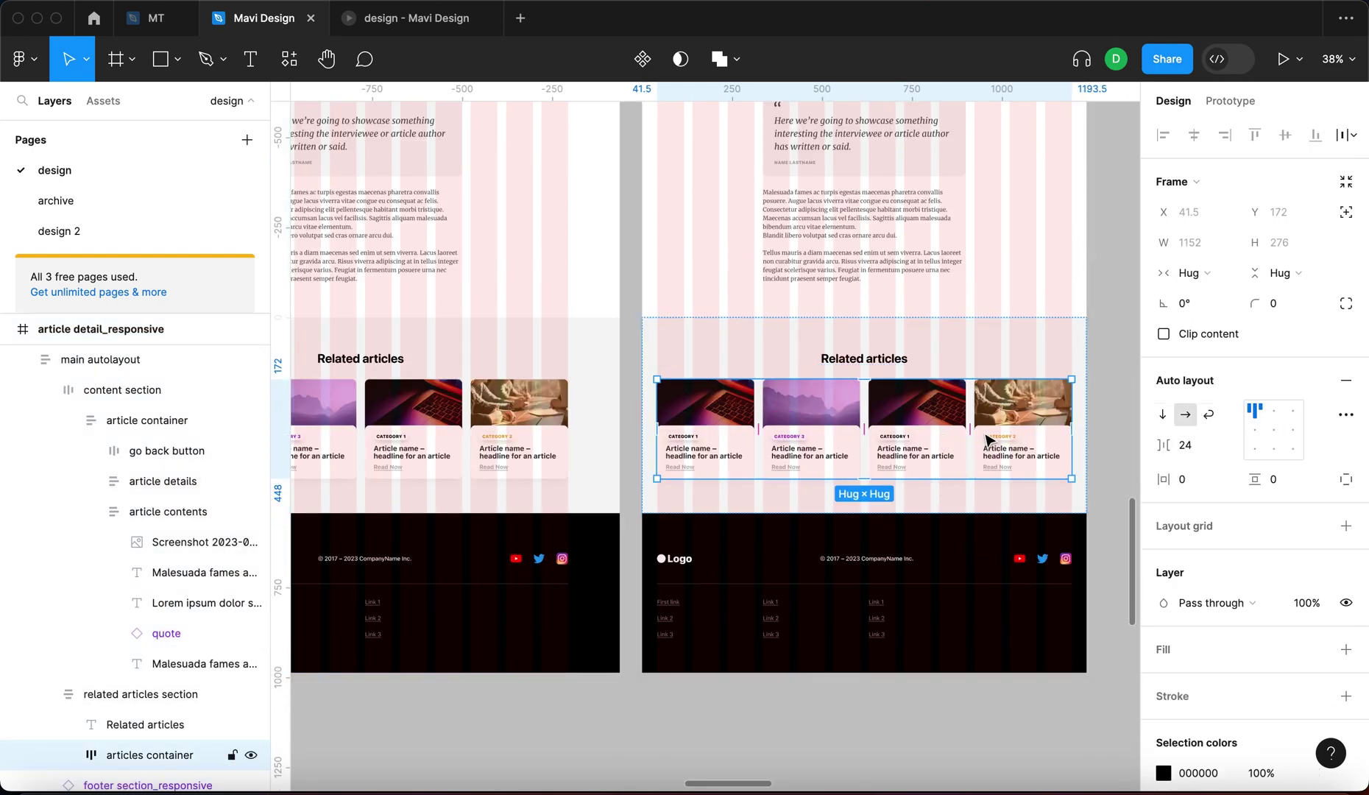
click(1208, 417)
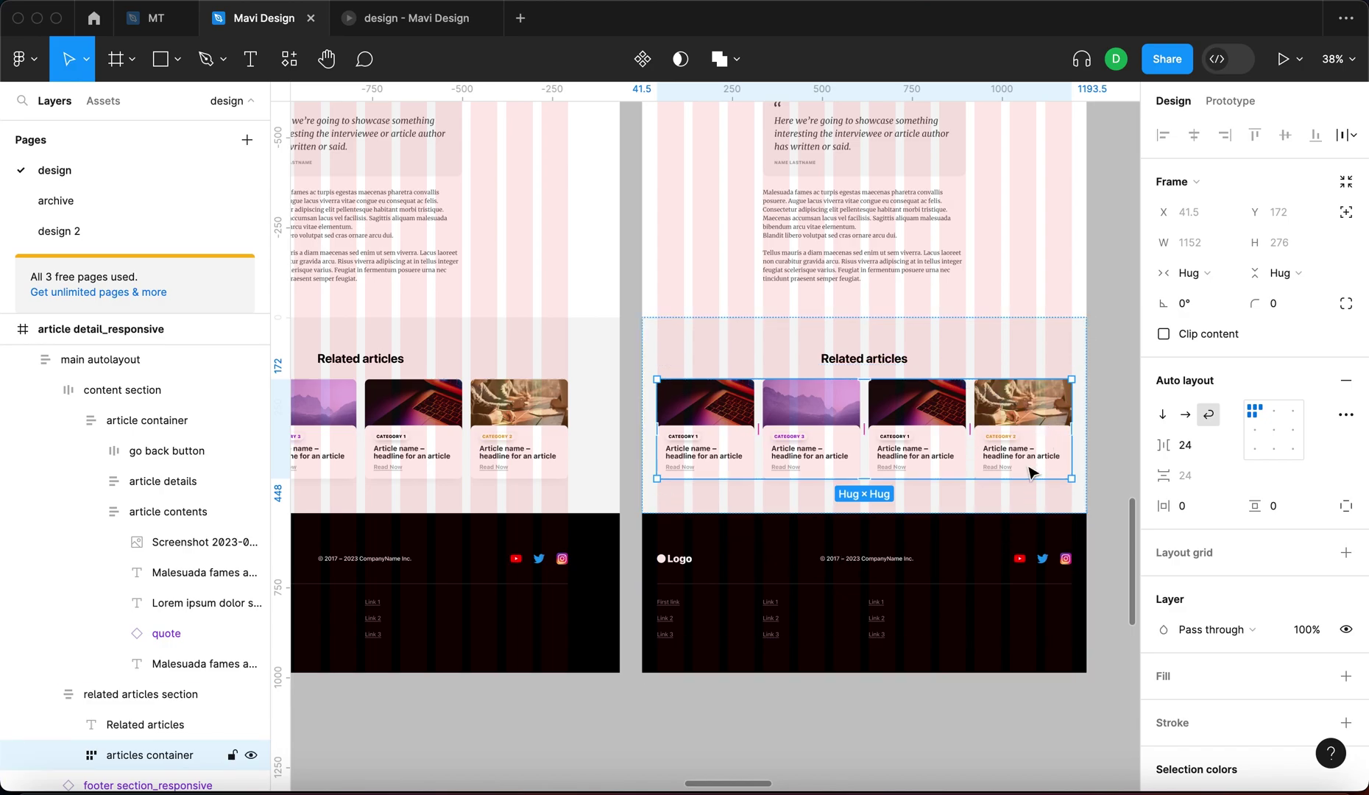
Limit the articles container's maximum width with variable 12 (1152) and set its width to fill container
click(1228, 244)
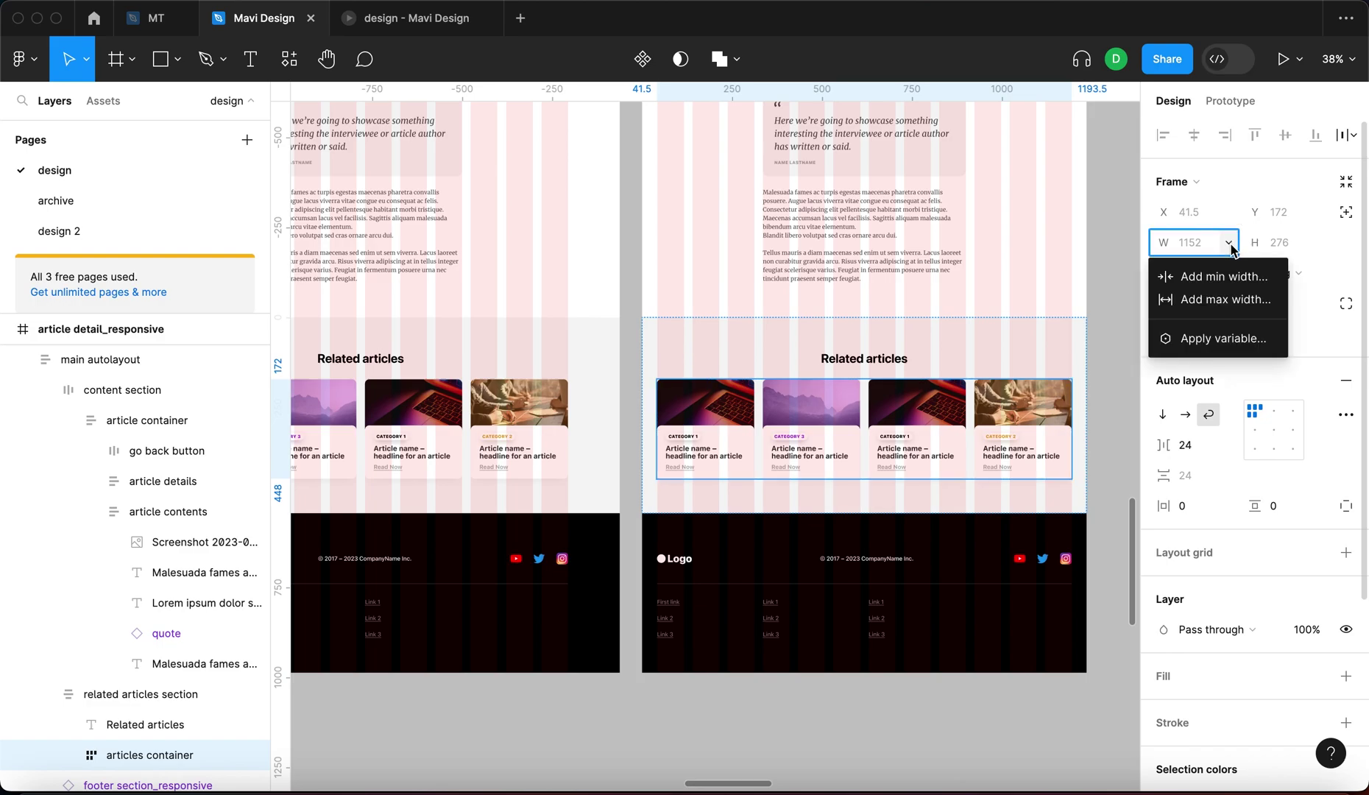
click(1225, 302)
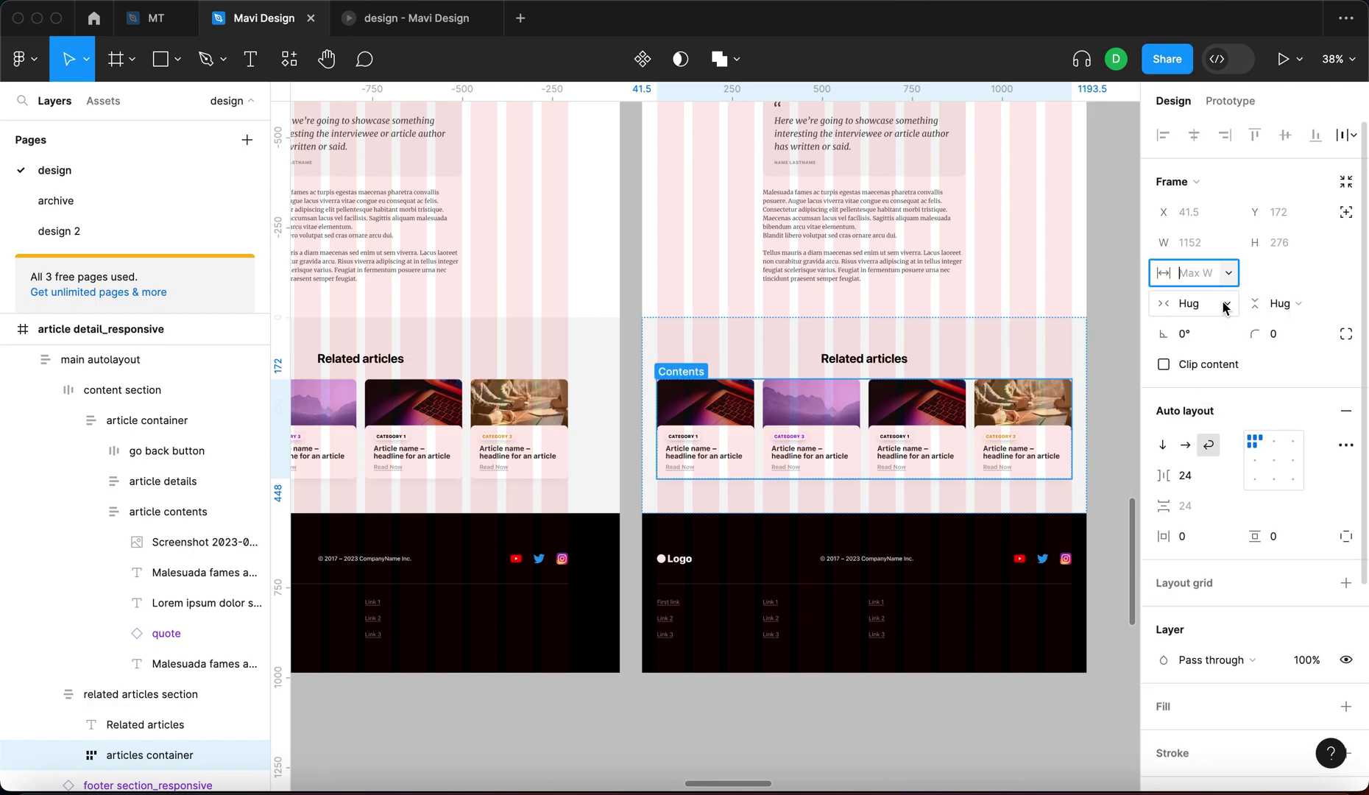
click(1228, 274)
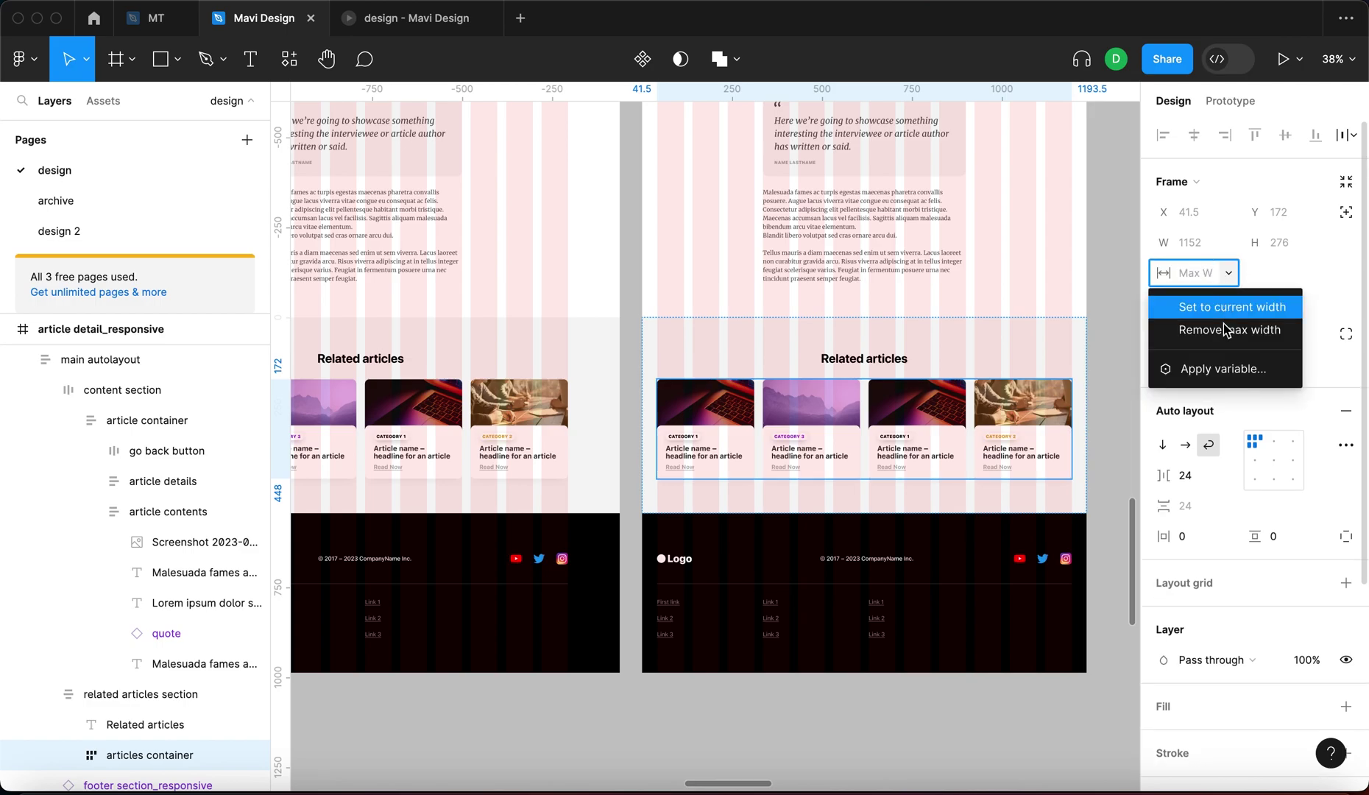
click(1220, 368)
scroll(1239, 492, down, 5)
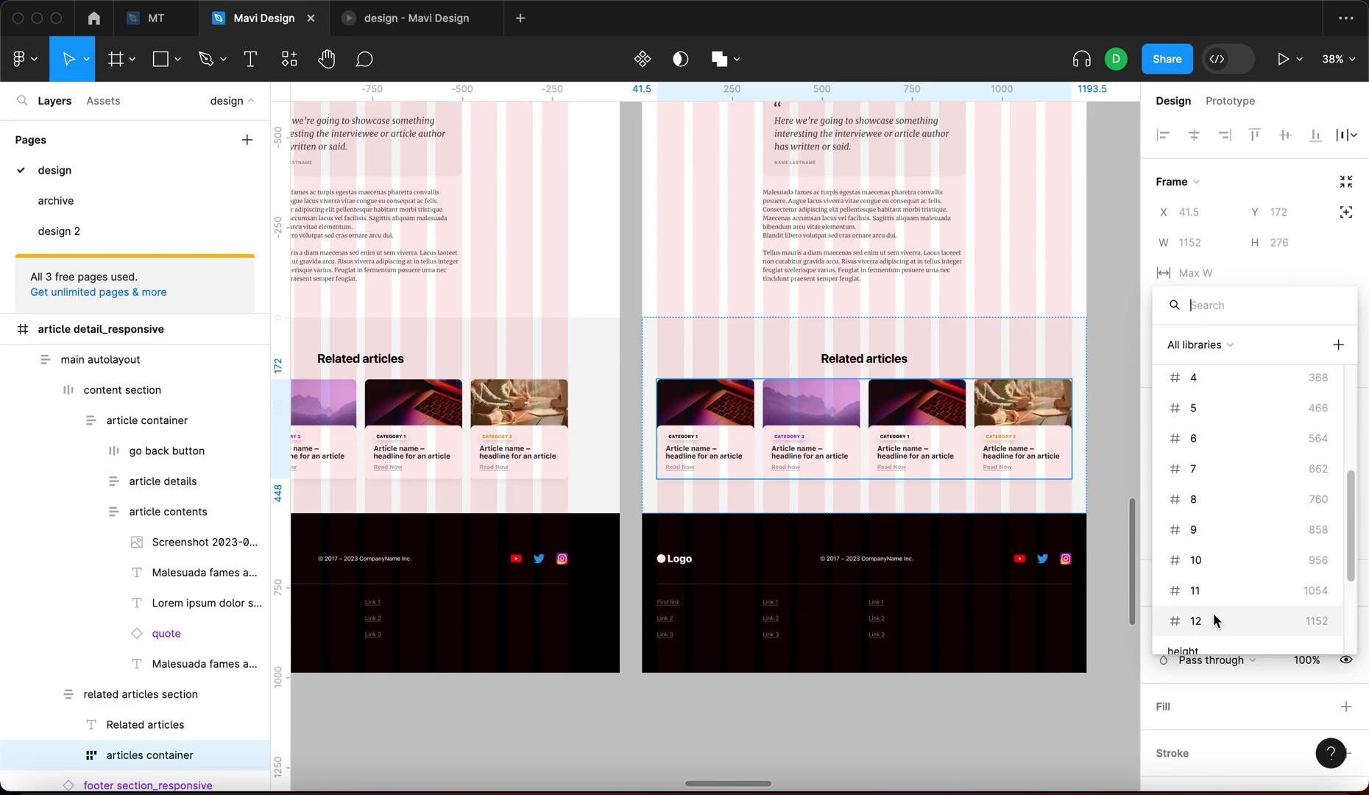
click(1213, 621)
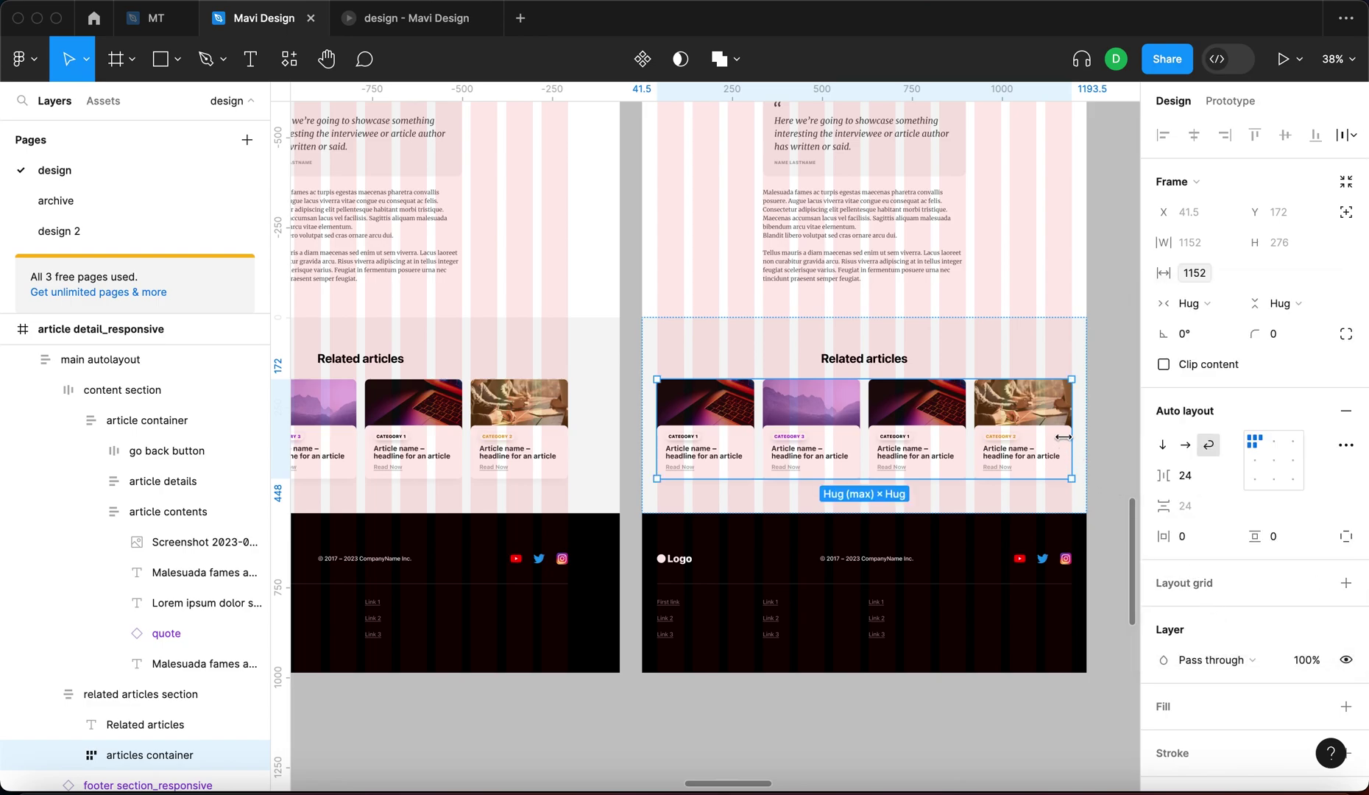
click(1189, 303)
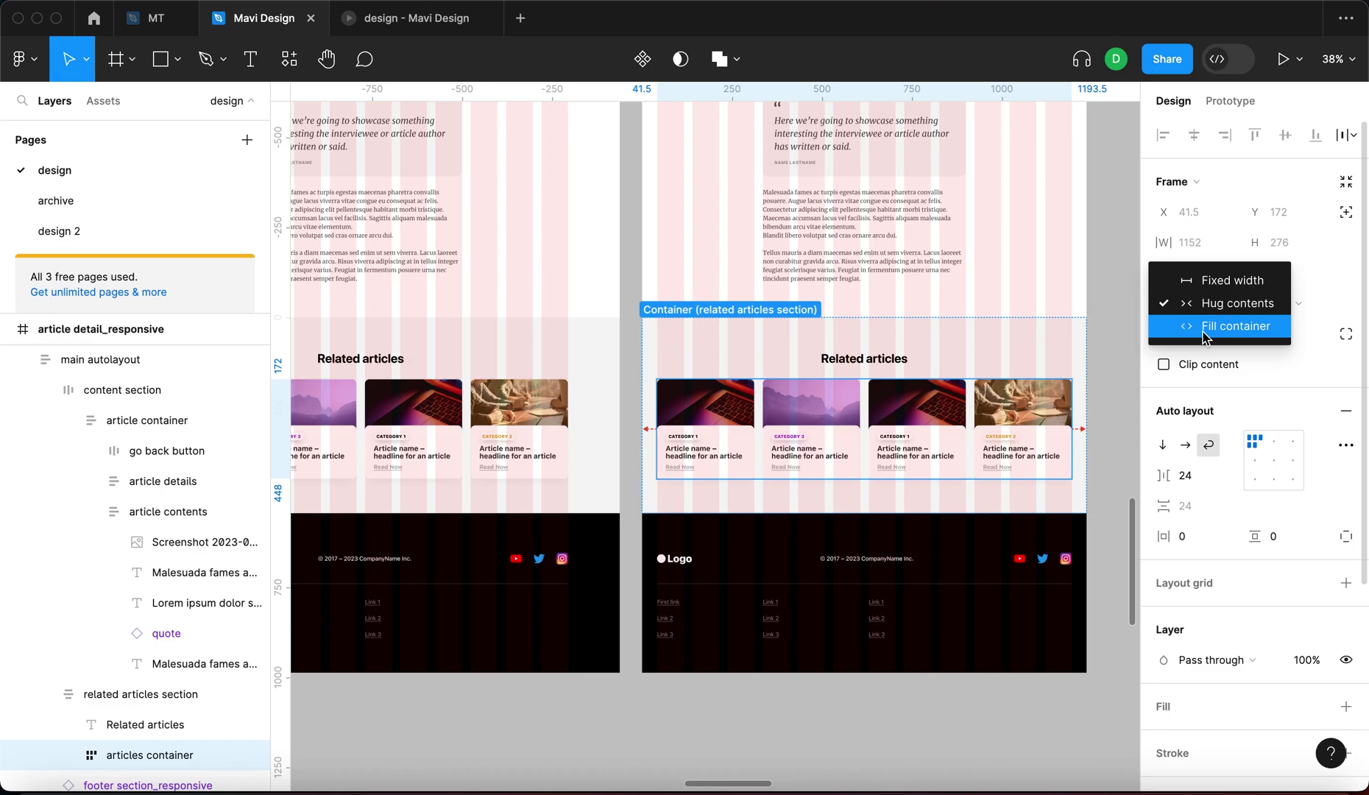
click(1187, 325)
Test how the related articles wrap by narrowing the article detail_responsive frame to about 900 px and widening it again
scroll(788, 366, up, 10)
ctrl+scroll(892, 421, down, 3)
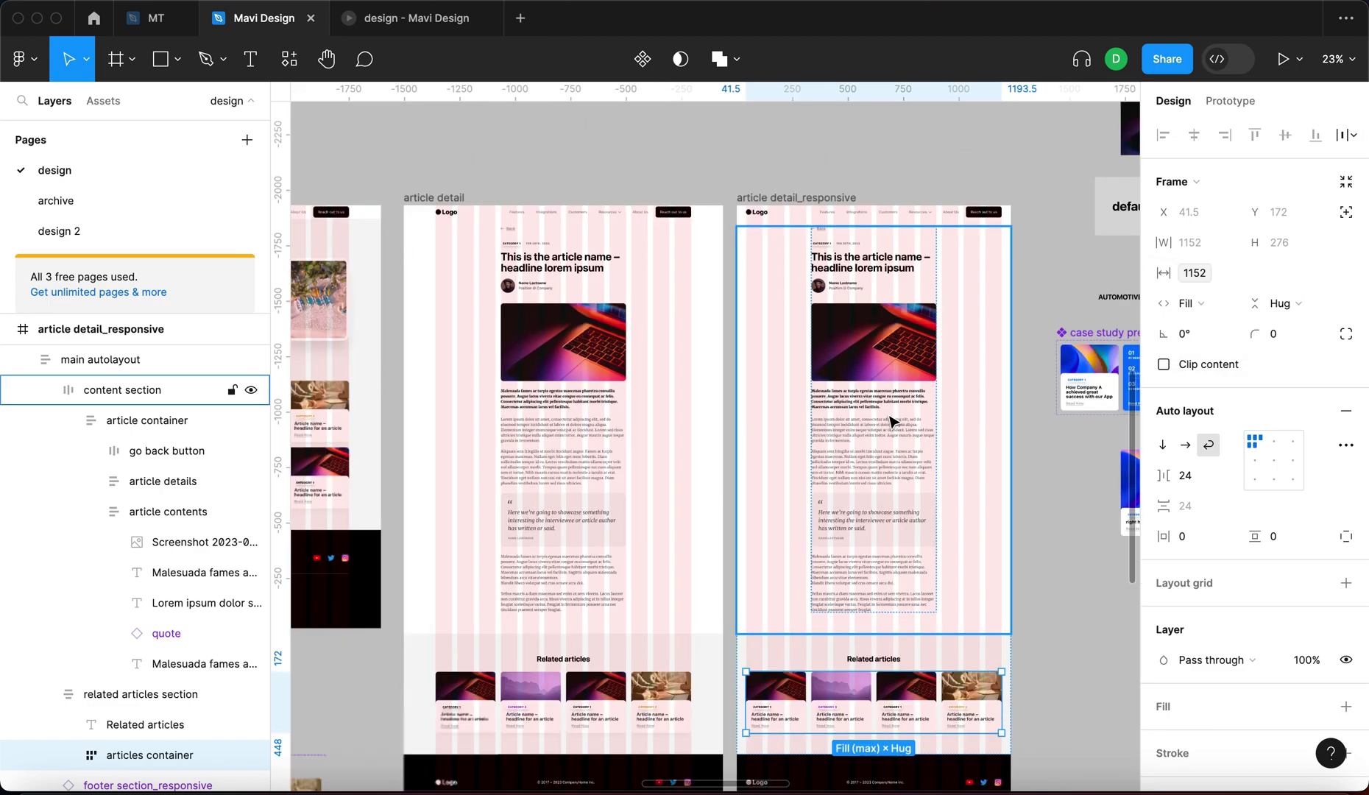
click(1045, 550)
scroll(727, 205, down, 2)
scroll(728, 205, right, 2)
click(712, 129)
drag(932, 248, 871, 262)
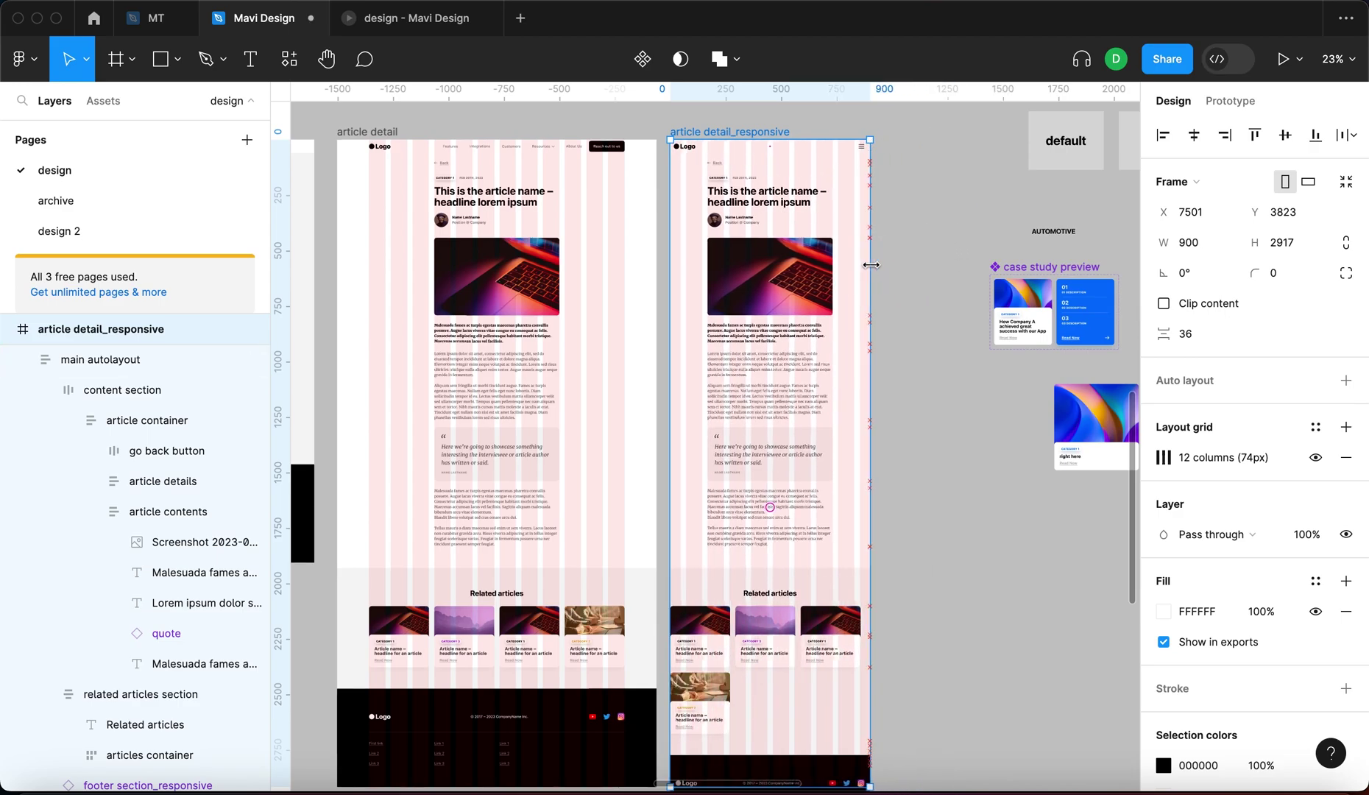
drag(840, 662, 1013, 676)
drag(1010, 474, 977, 474)
Set the width of all four blog article preview cards in the articles container to fill container
super+click(861, 651)
scroll(866, 652, up, 3)
scroll(866, 652, up, 2)
scroll(868, 648, down, 3)
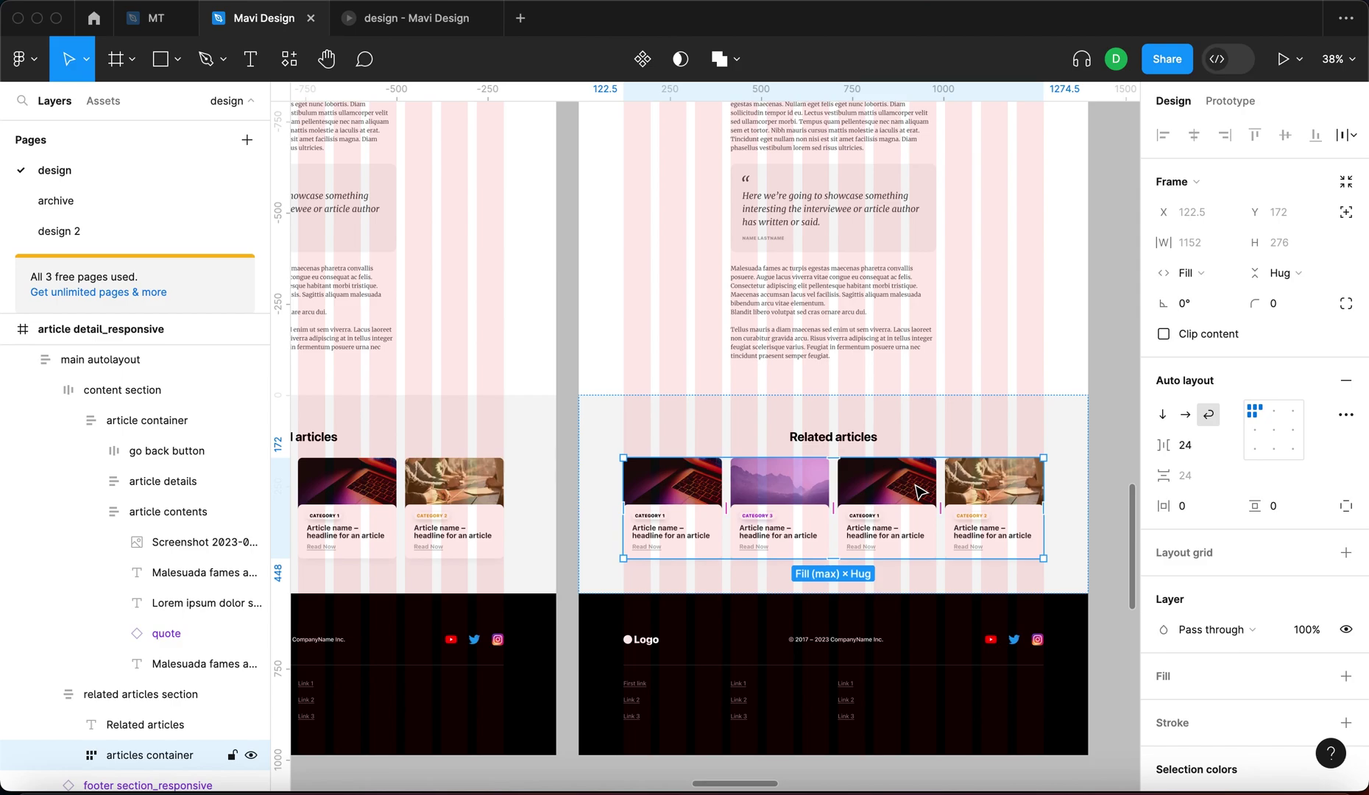
key(Return)
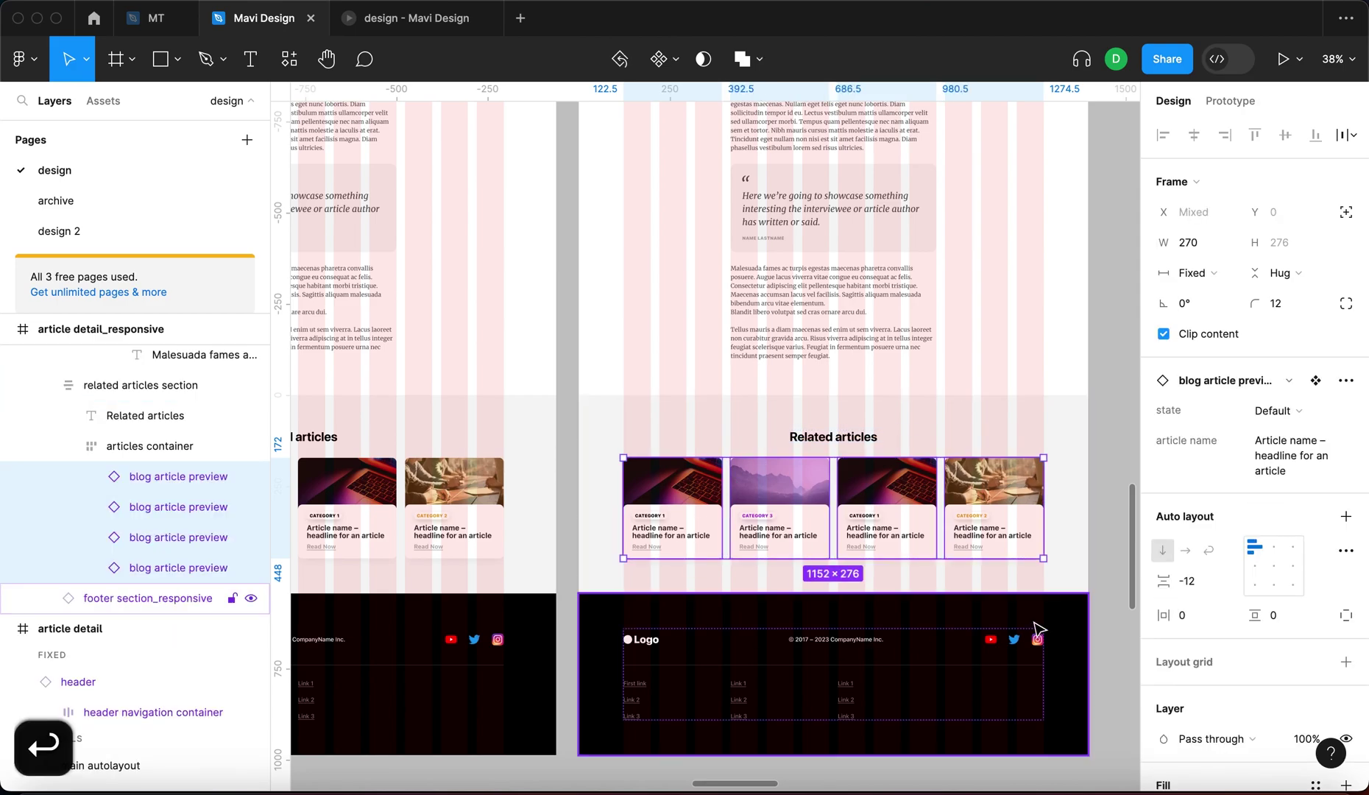
click(145, 445)
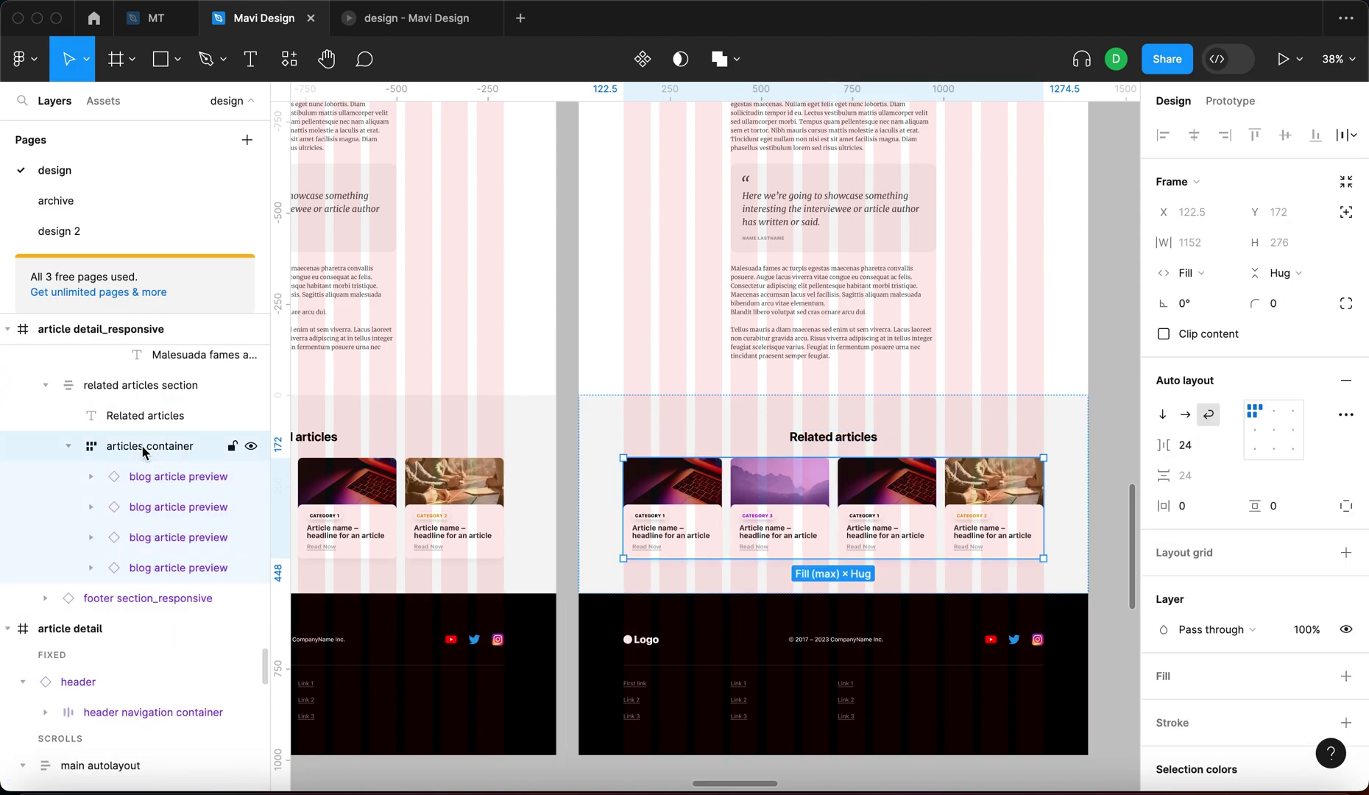
key(Return)
click(1190, 274)
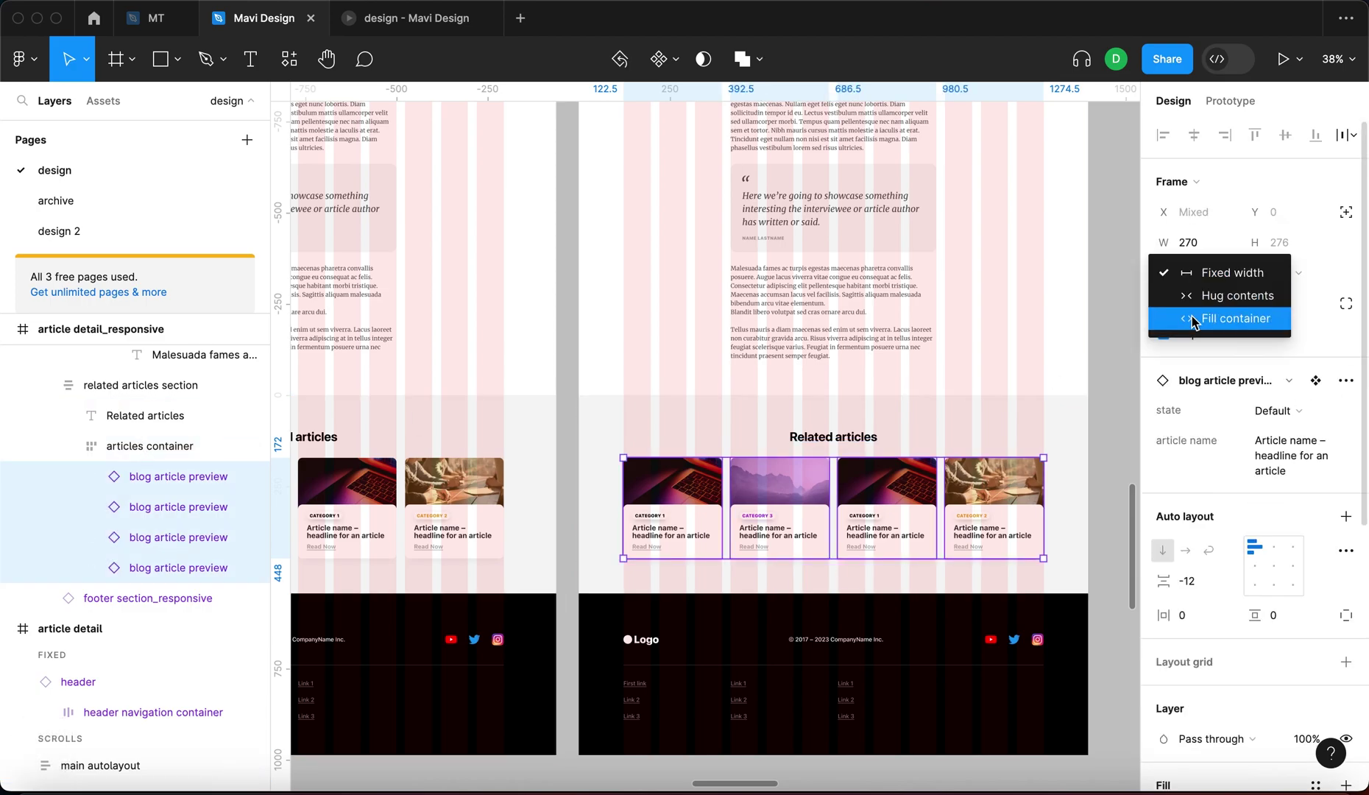
click(1192, 318)
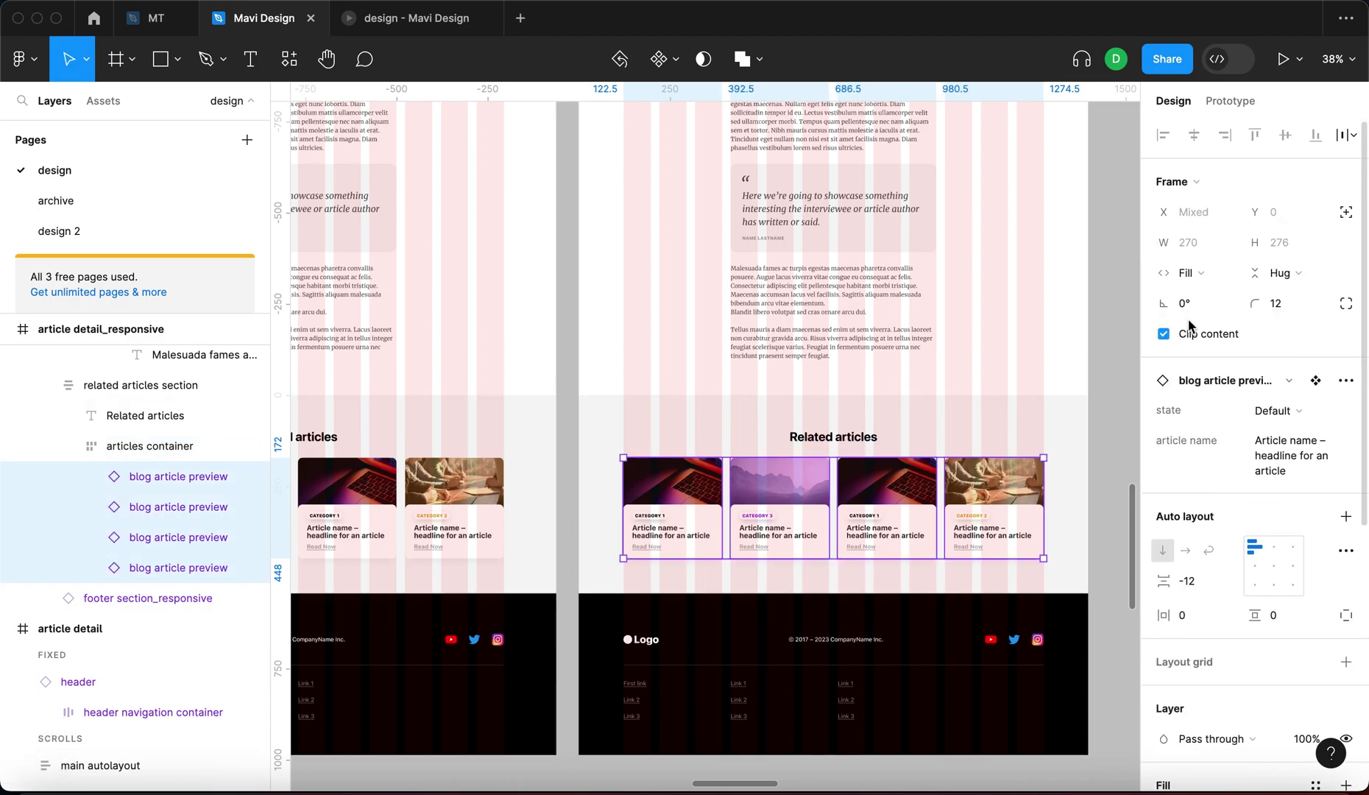
Narrow the article detail_responsive frame to about 785 px and examine how the related article cards resize
click(1133, 388)
scroll(1134, 388, up, 2)
scroll(1134, 388, up, 3)
scroll(1100, 373, down, 3)
scroll(780, 220, up, 2)
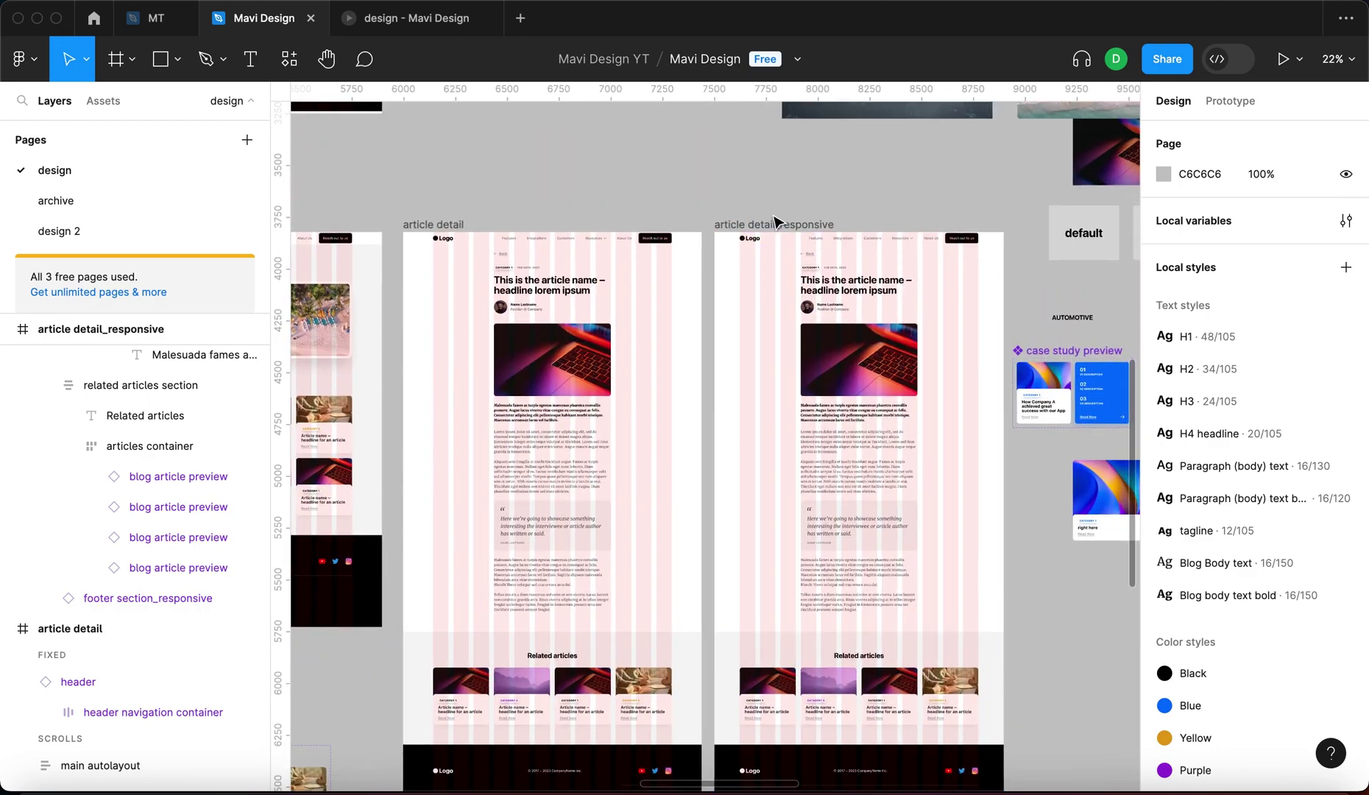
click(773, 230)
drag(1003, 352, 876, 368)
scroll(865, 490, down, 3)
scroll(953, 480, up, 5)
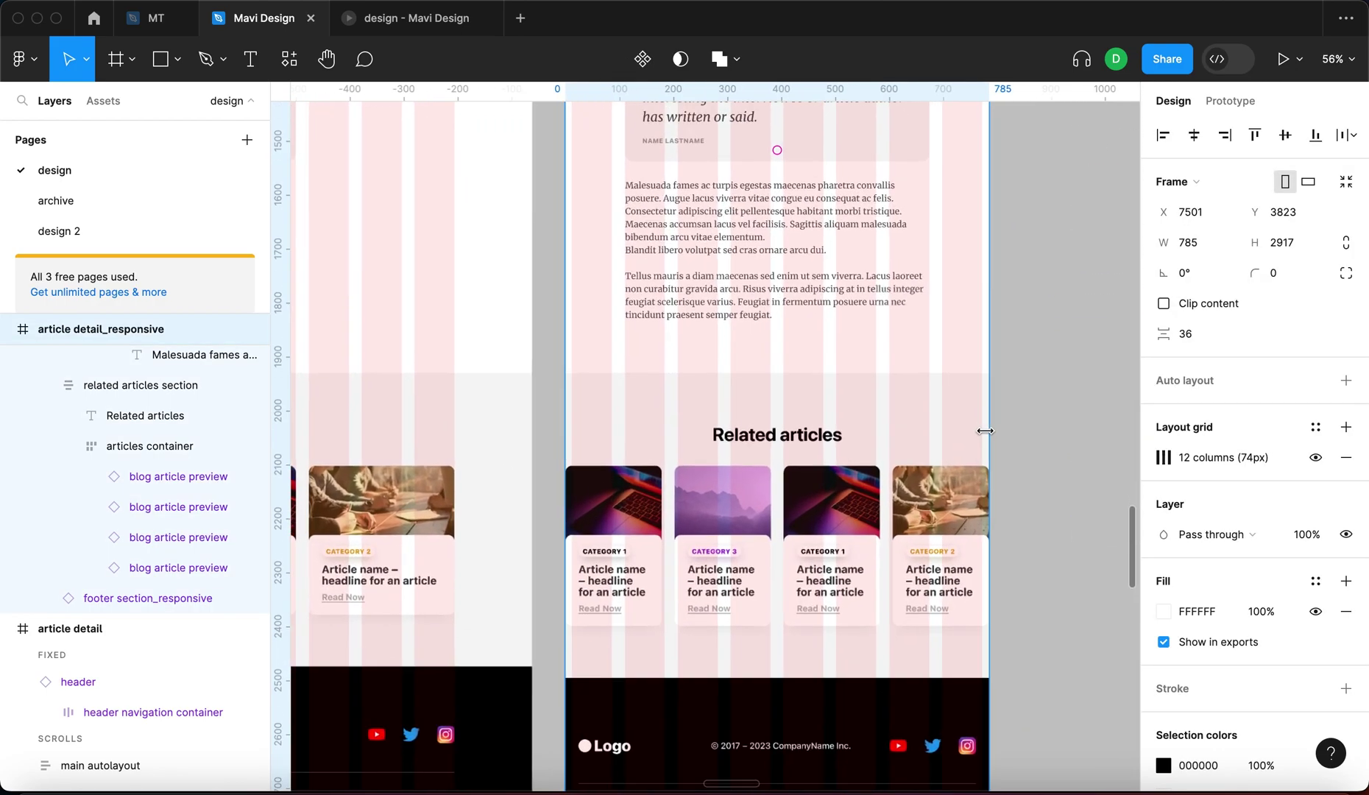
Narrow the article detail_responsive frame further to about 398 px to test the related article cards at mobile width
drag(1002, 432, 794, 479)
scroll(731, 477, down, 5)
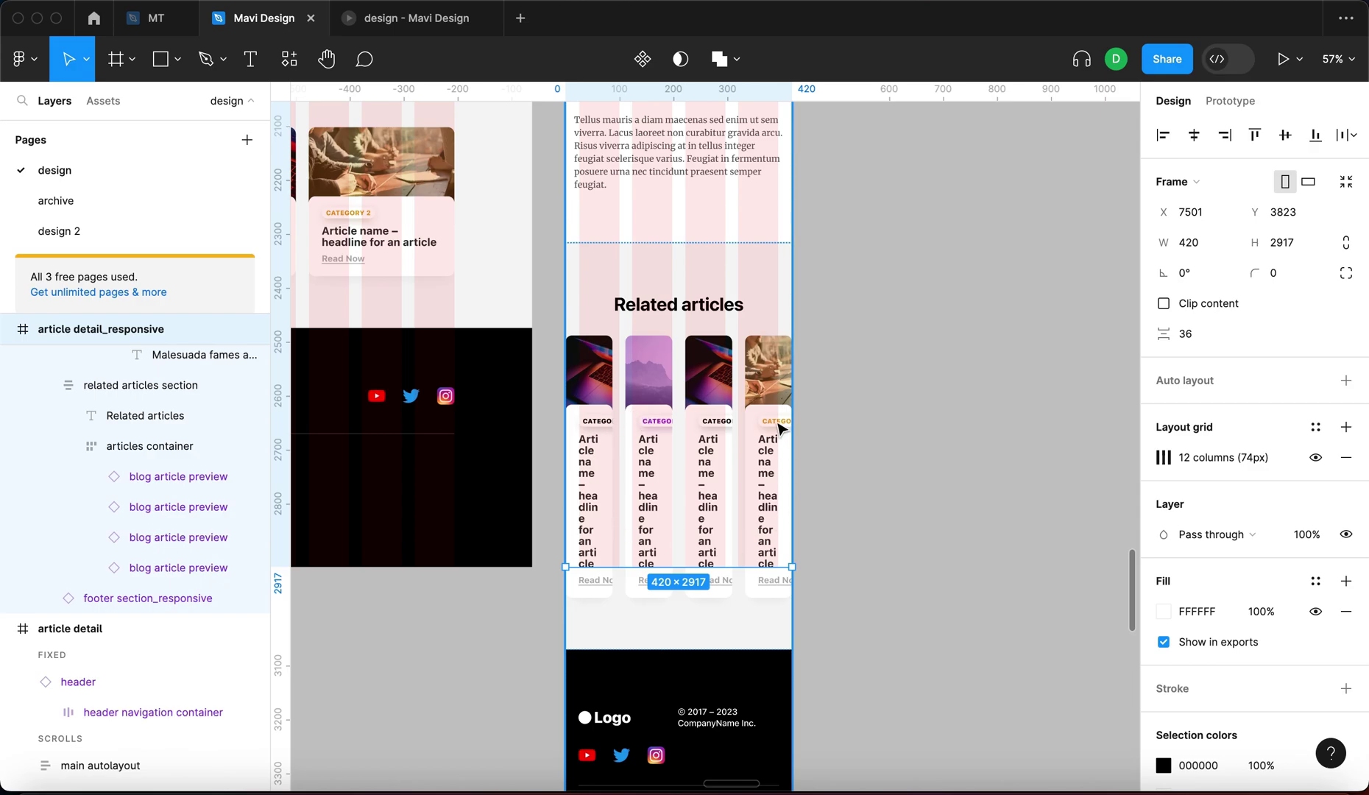
mouse_move(790, 312)
mouse_down()
mouse_move(816, 310)
mouse_move(781, 319)
mouse_up()
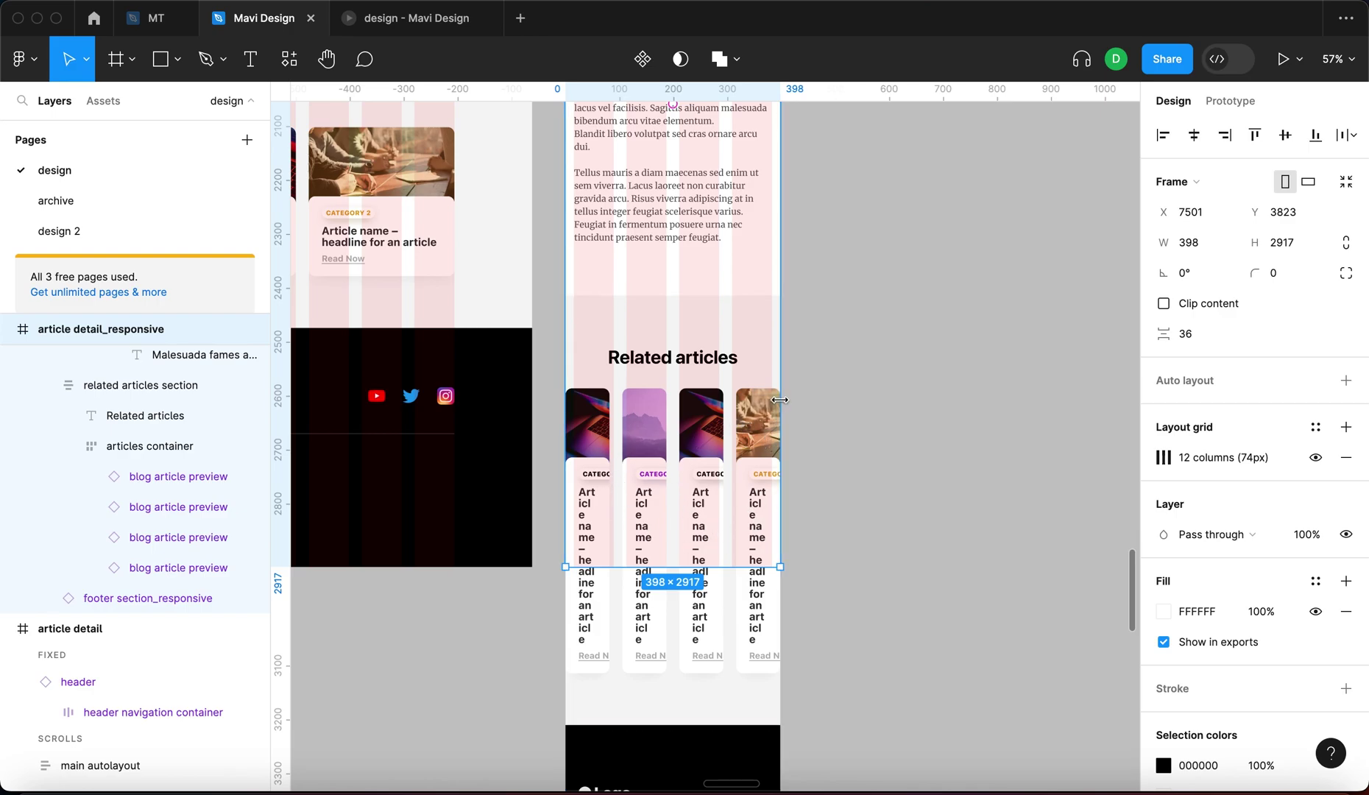
Widen the article detail_responsive frame to about 912 px and check the width of the fourth related article card
drag(866, 405, 798, 437)
scroll(1104, 406, down, 3)
scroll(982, 446, up, 5)
scroll(847, 435, down, 3)
scroll(862, 391, left, 5)
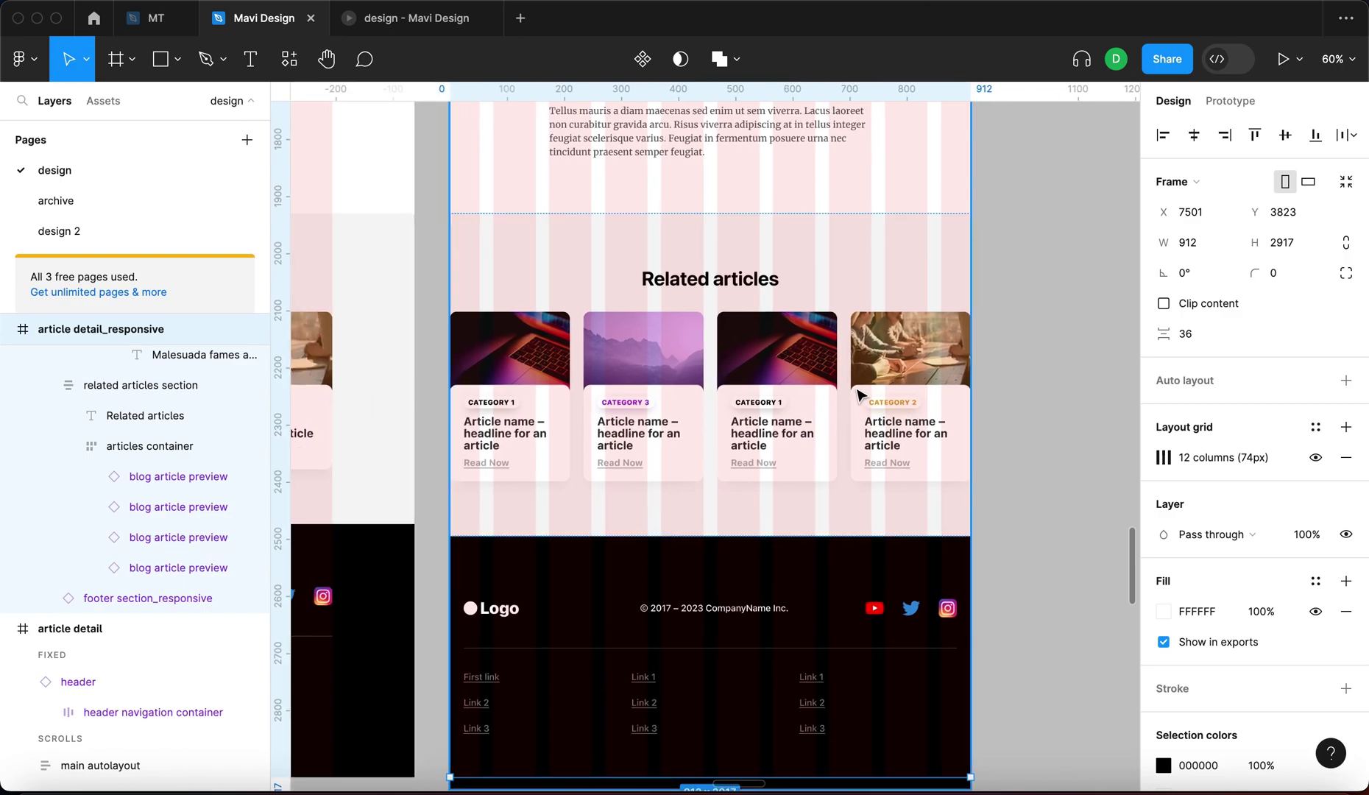
click(862, 391)
double_click(883, 381)
click(890, 375)
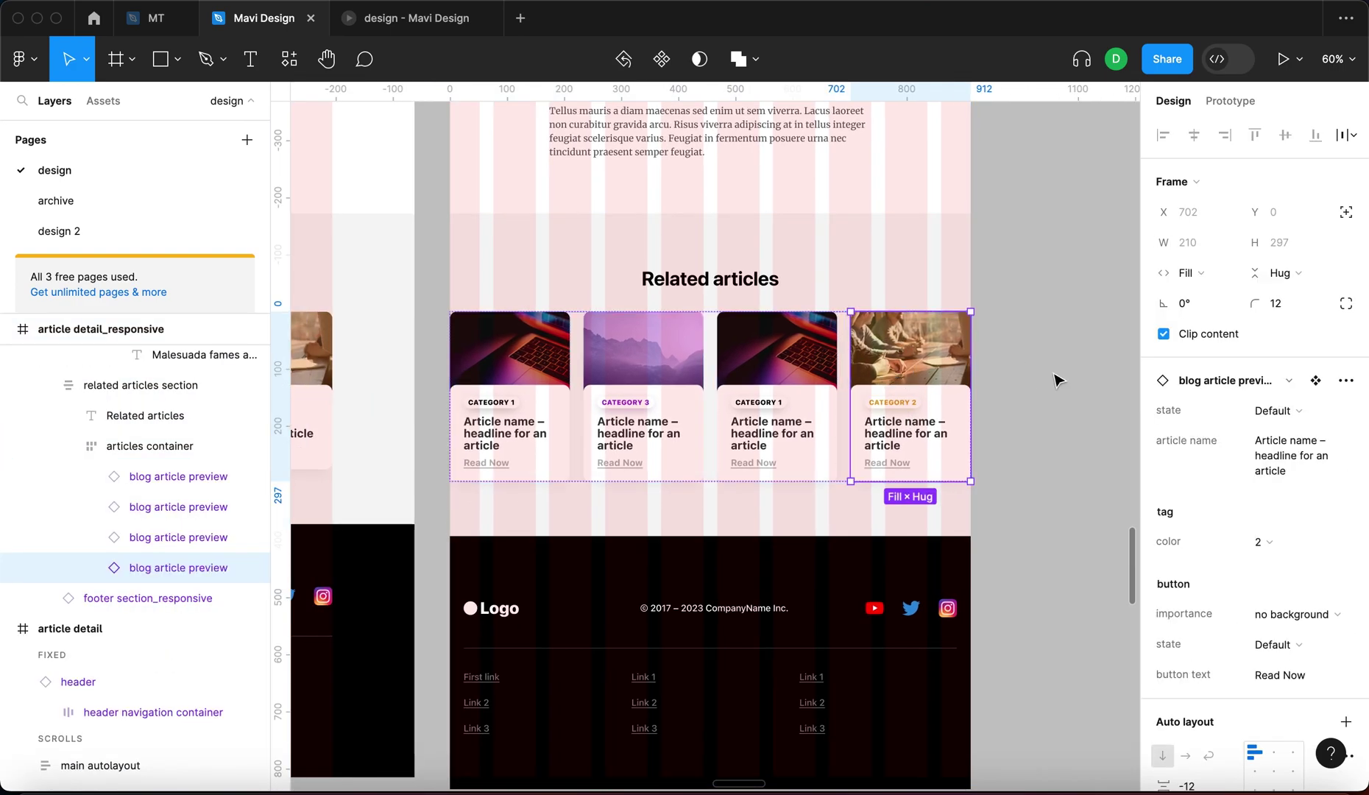
click(1054, 382)
Widen the article detail_responsive frame to 1440 px
scroll(952, 361, down, 5)
scroll(952, 361, up, 5)
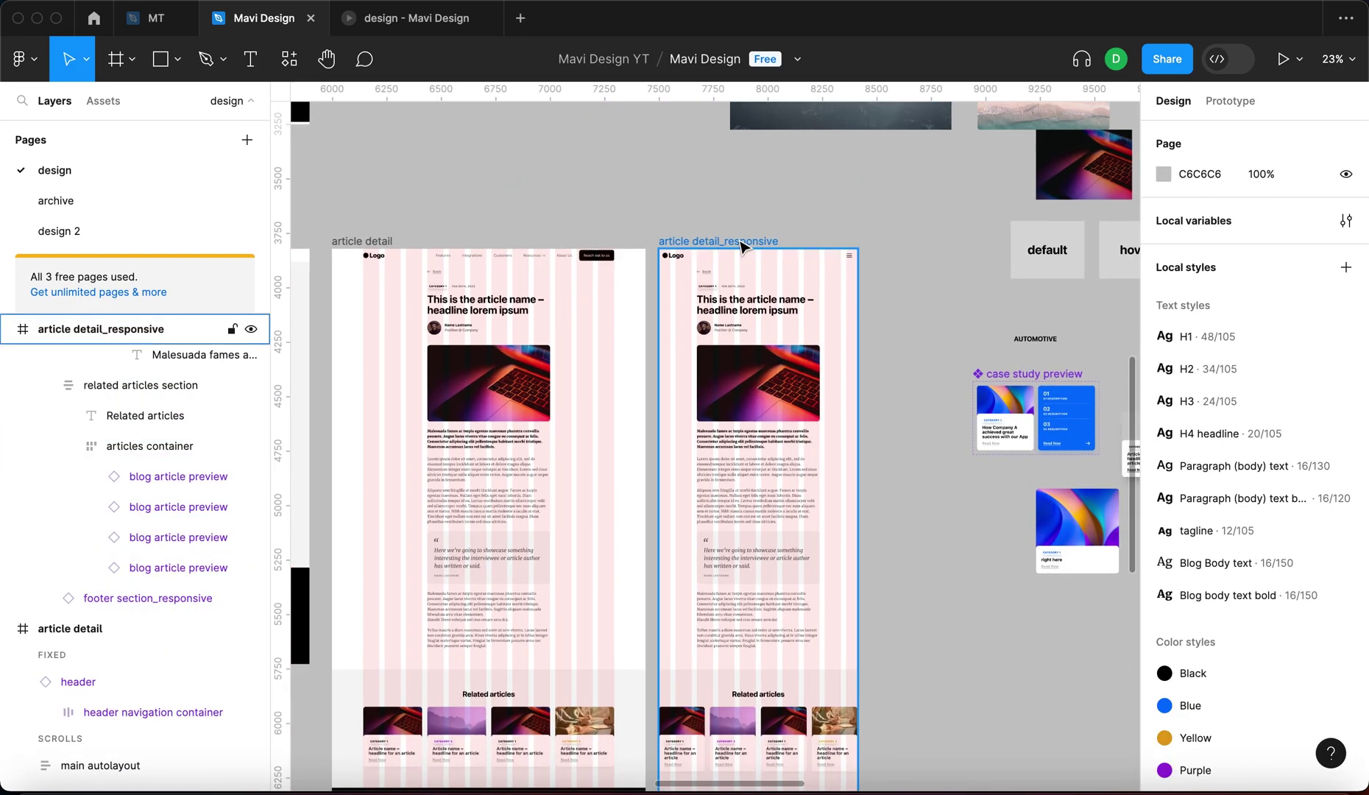
click(854, 313)
drag(857, 313, 972, 322)
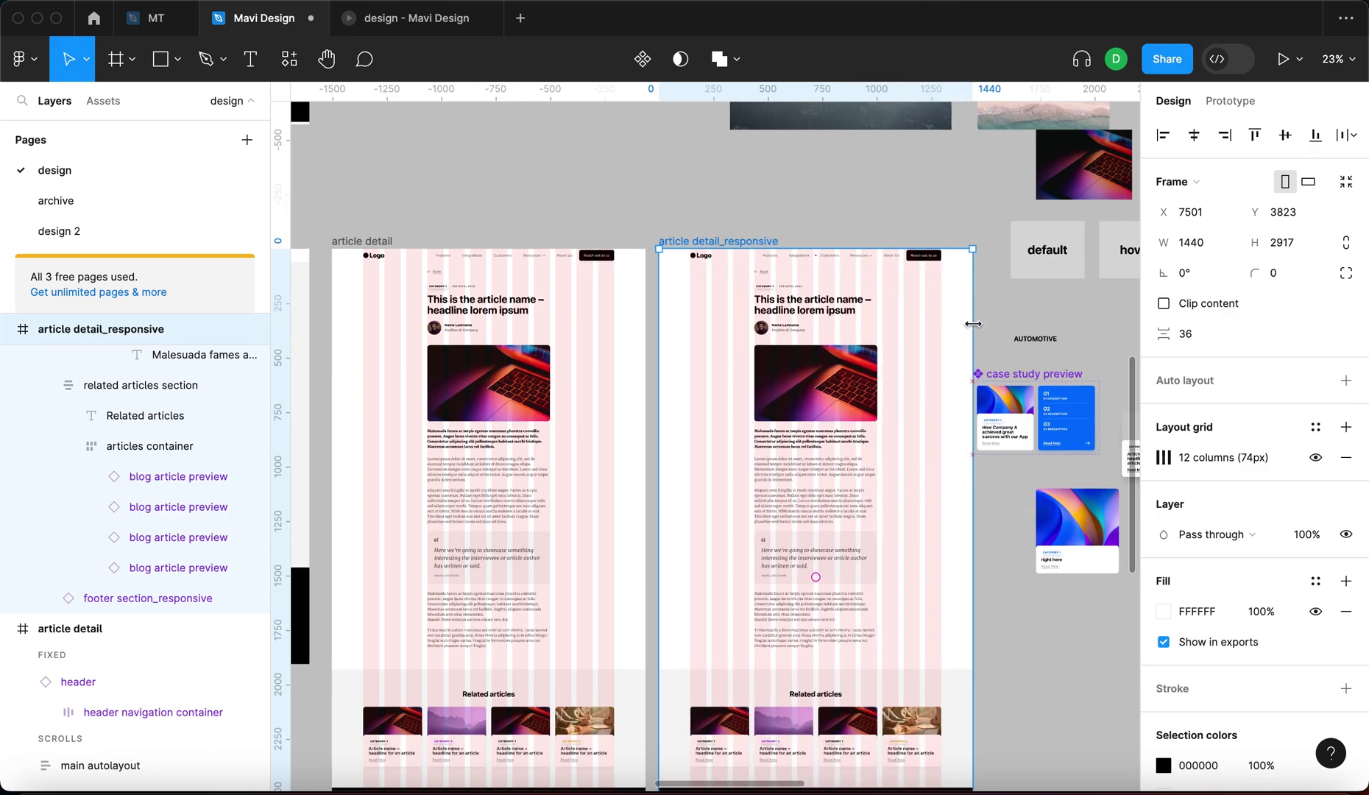
Set a minimum width of 210 on all four blog article preview cards in the articles container
scroll(917, 537, down, 5)
click(901, 414)
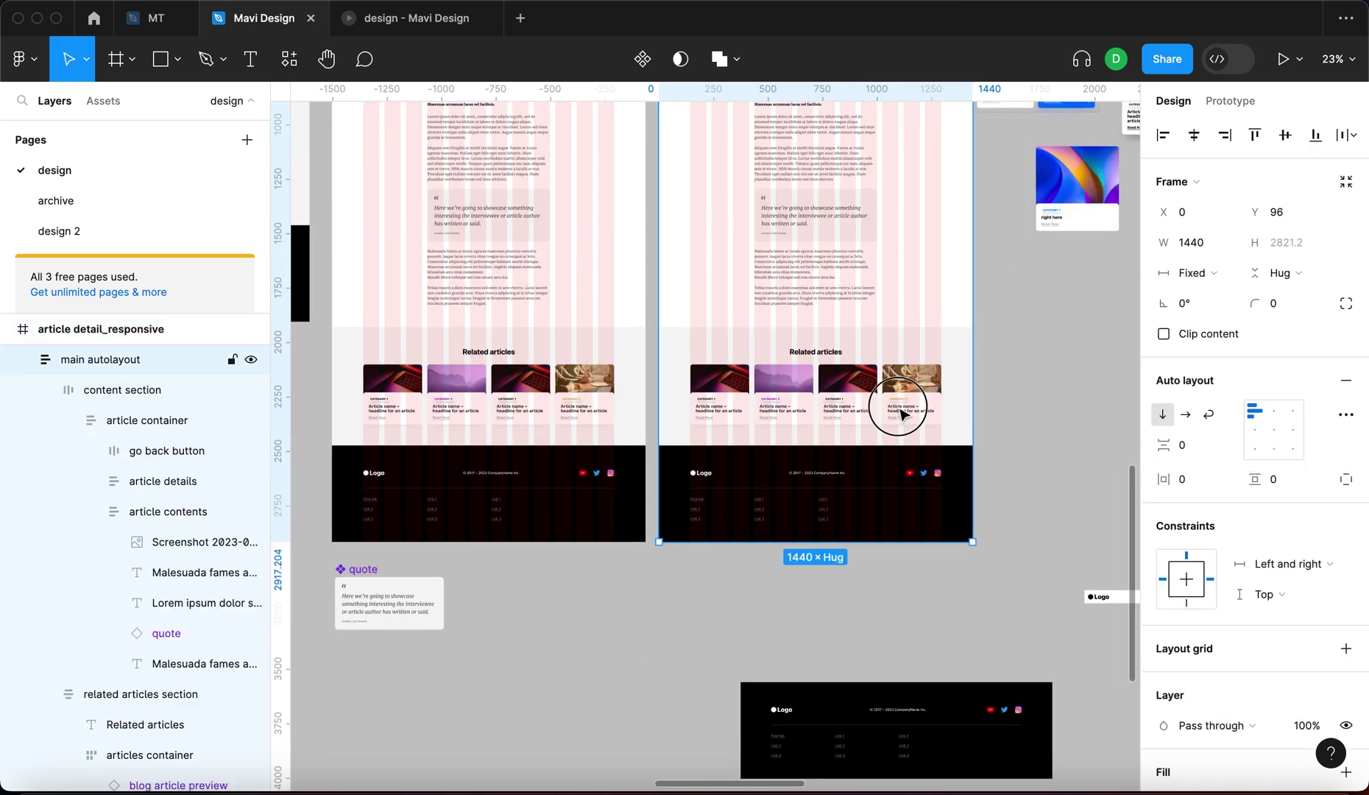
double_click(903, 414)
key(Return)
click(1228, 243)
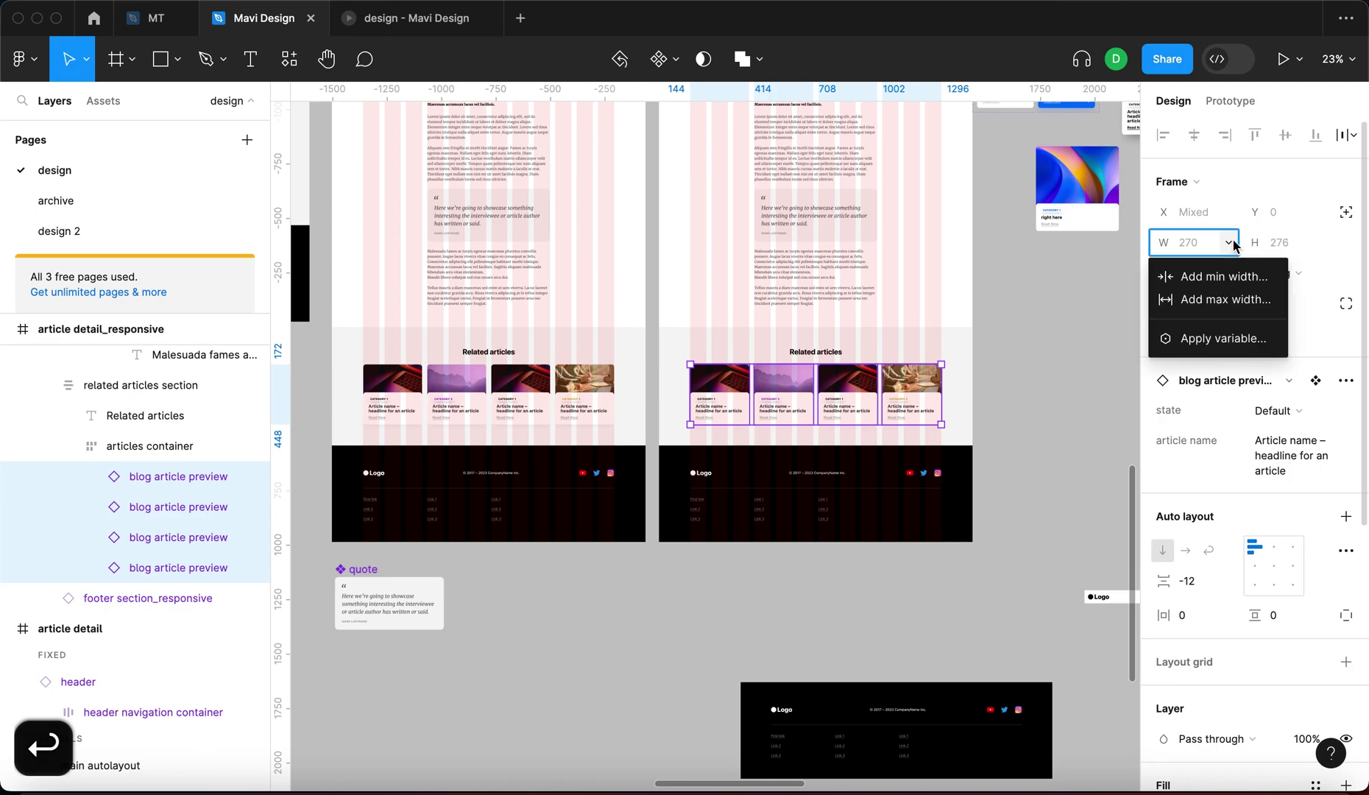
click(1225, 279)
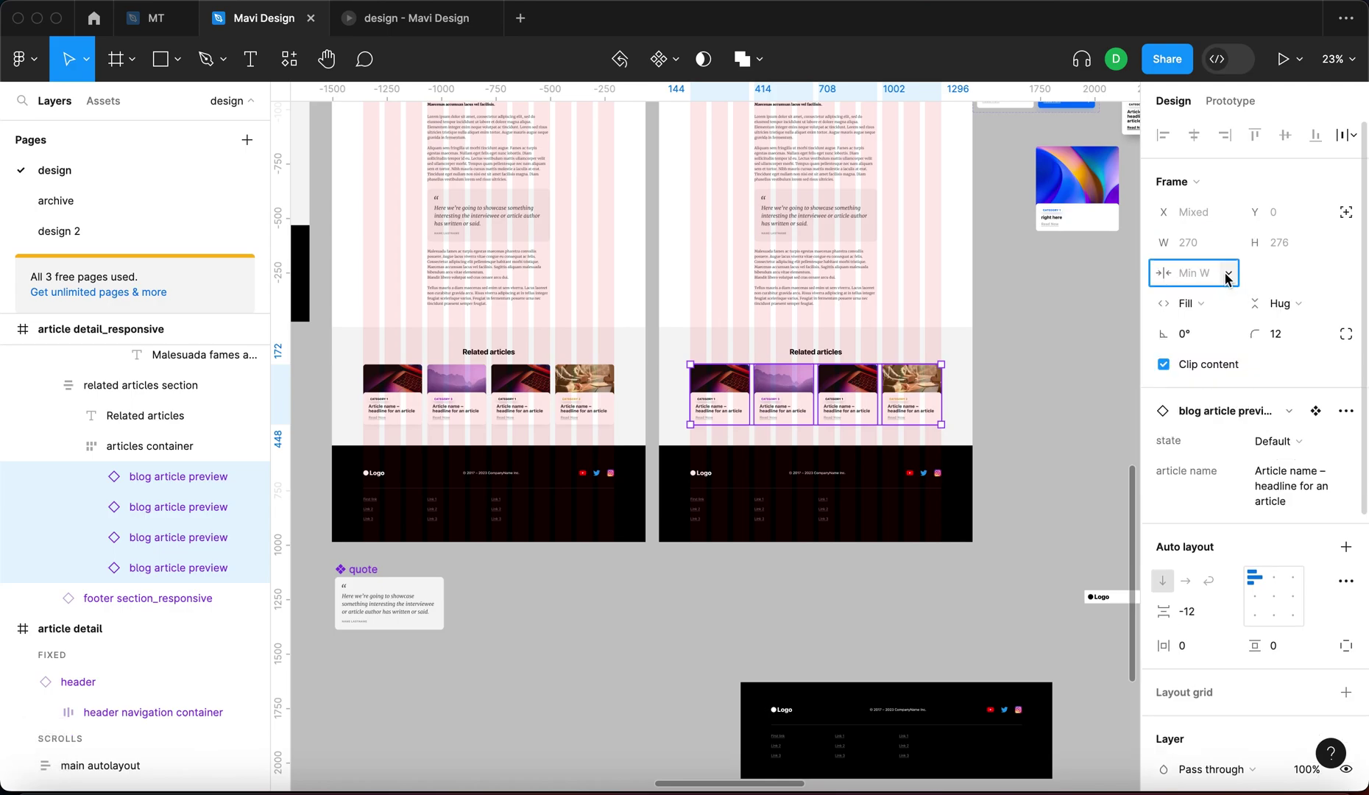
click(1227, 274)
click(1219, 368)
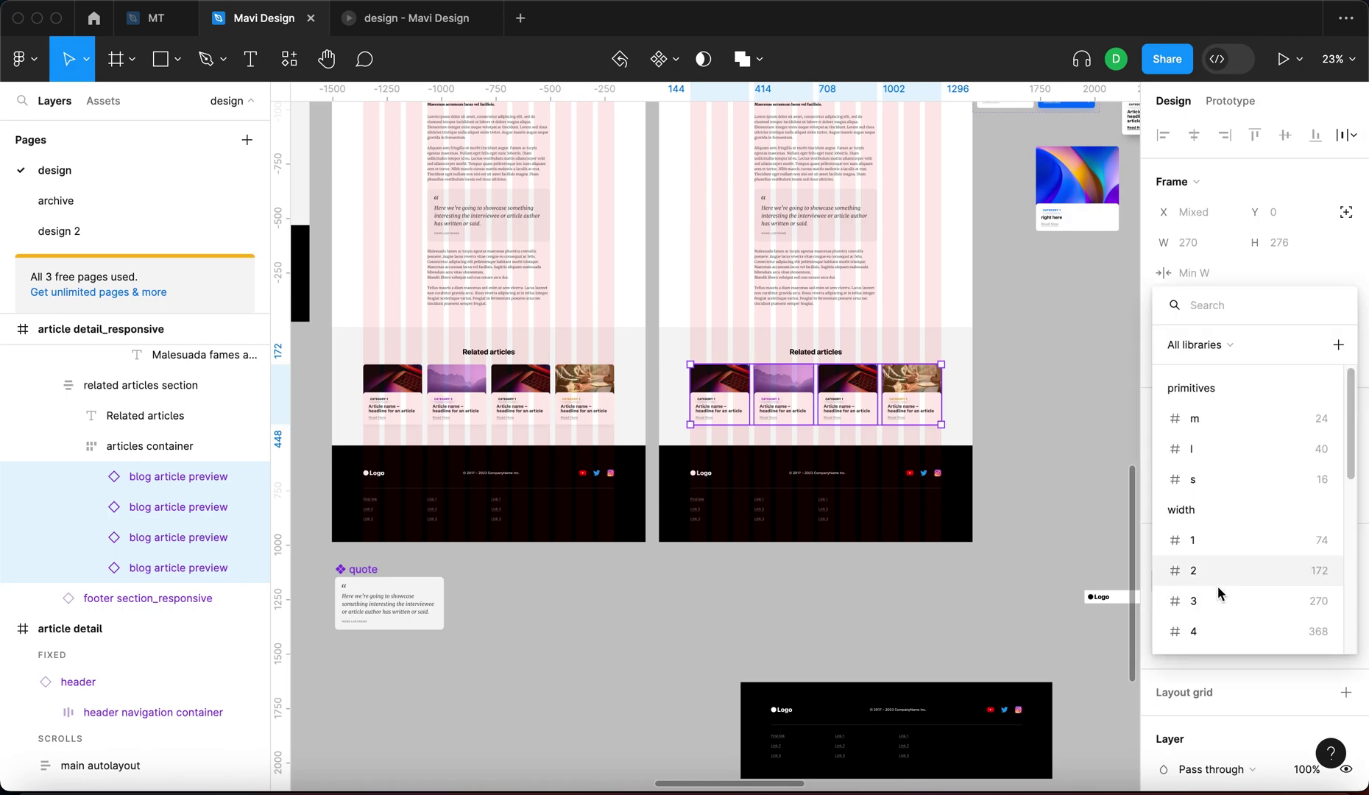
click(1189, 275)
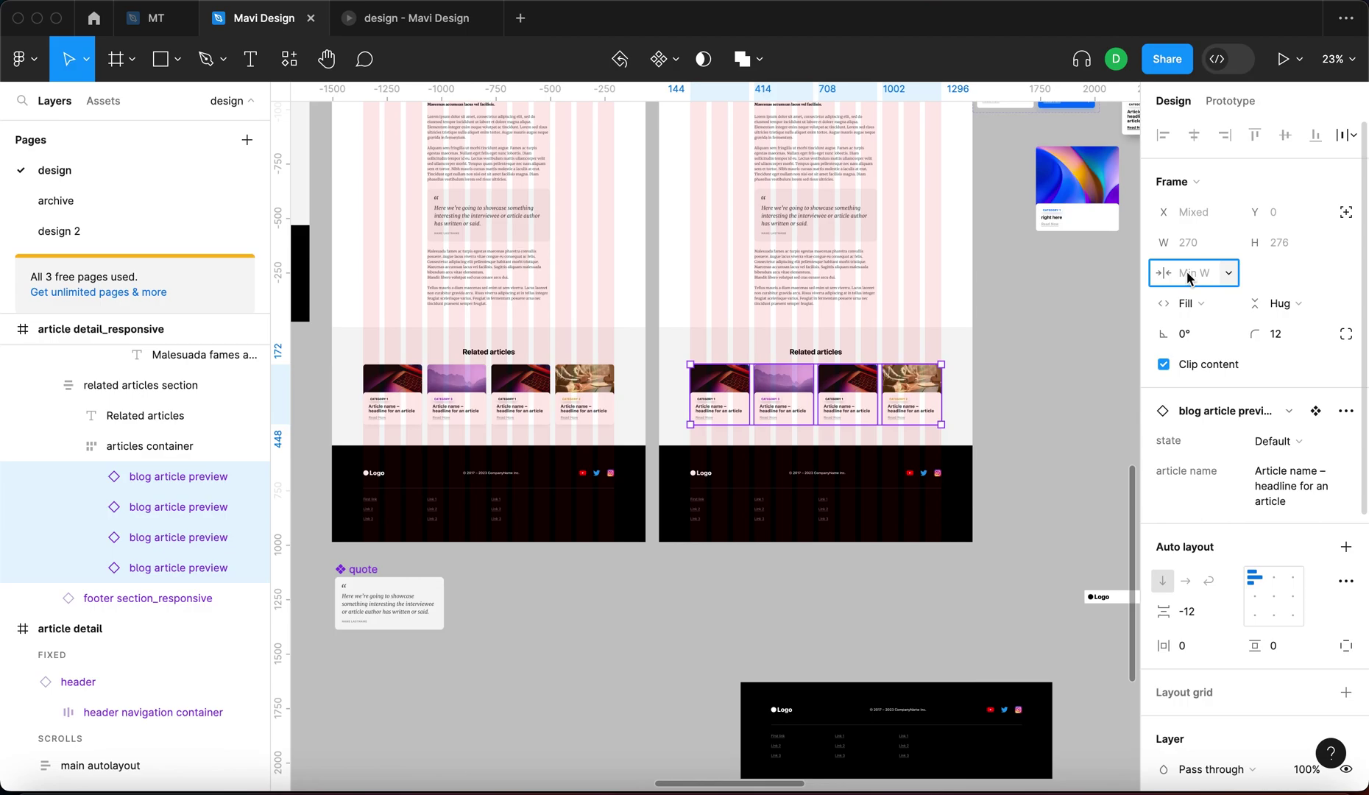
text(210)
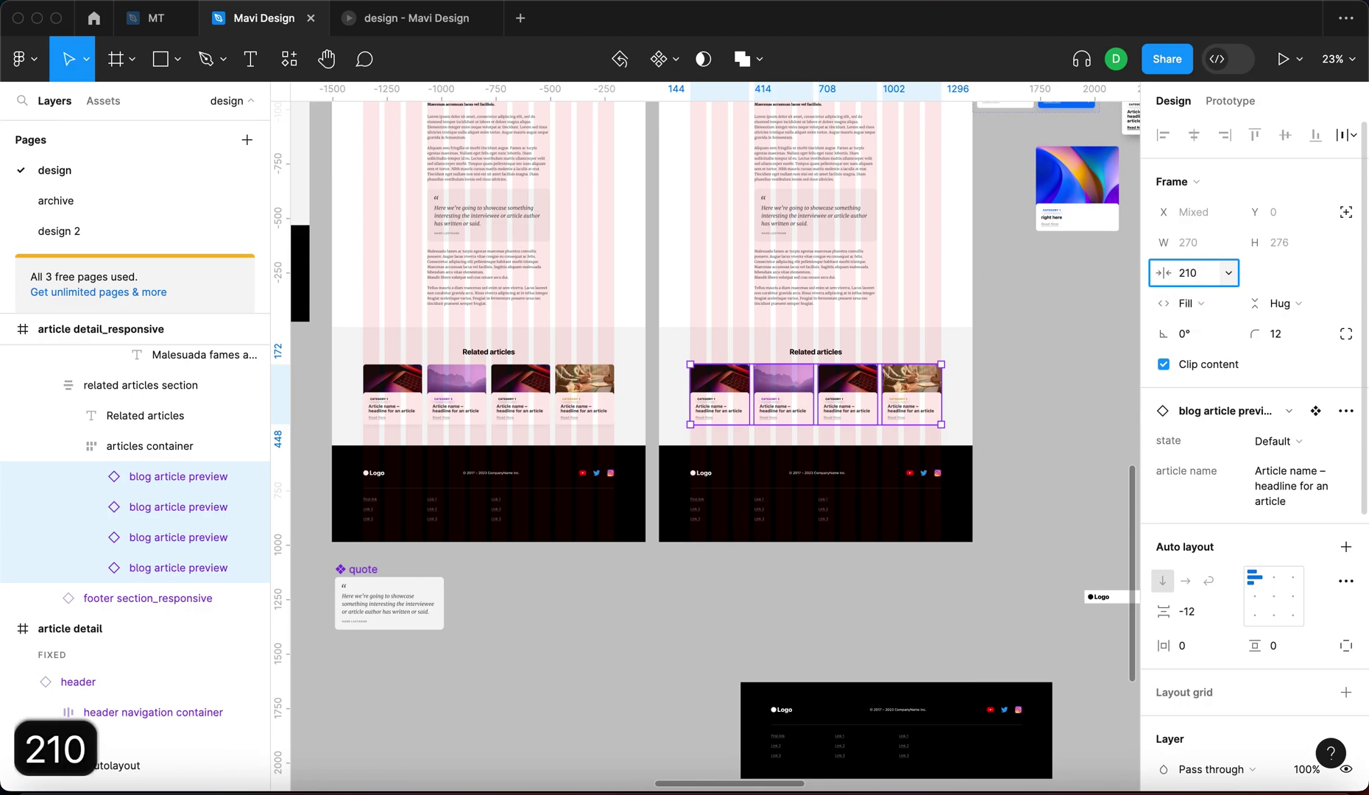
key(Return)
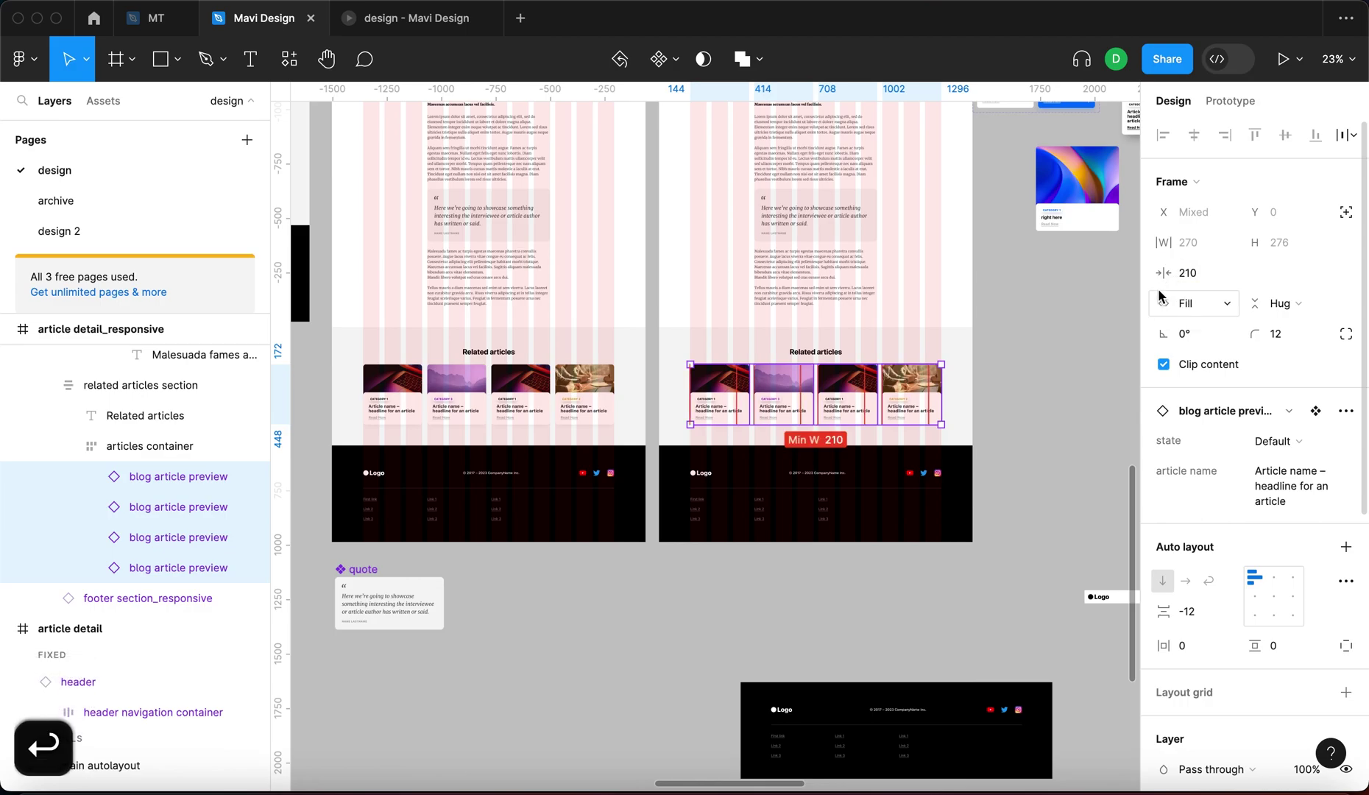
click(1073, 327)
Test the cards' minimum width by narrowing the article detail_responsive frame to about 903 px and 843 px, and widen it again
click(908, 461)
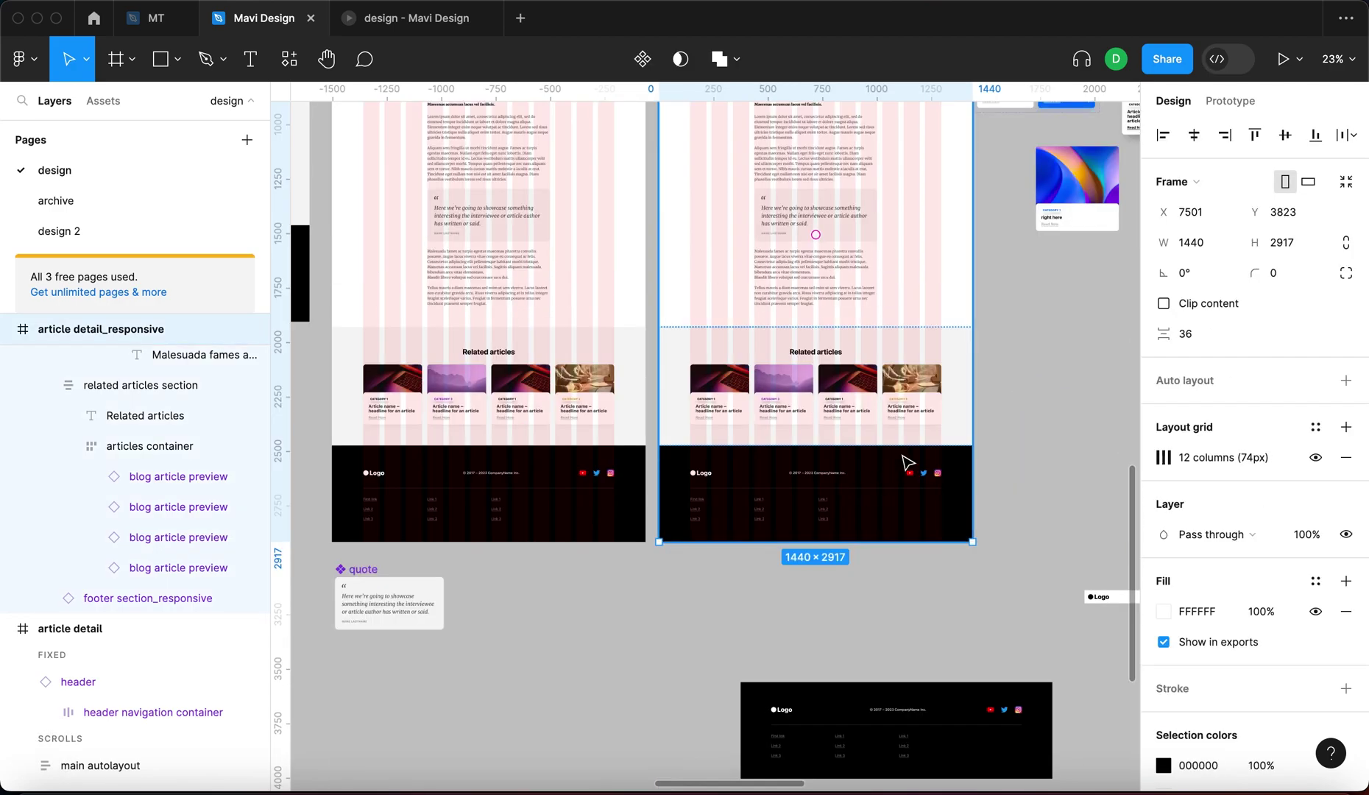
drag(972, 393, 855, 440)
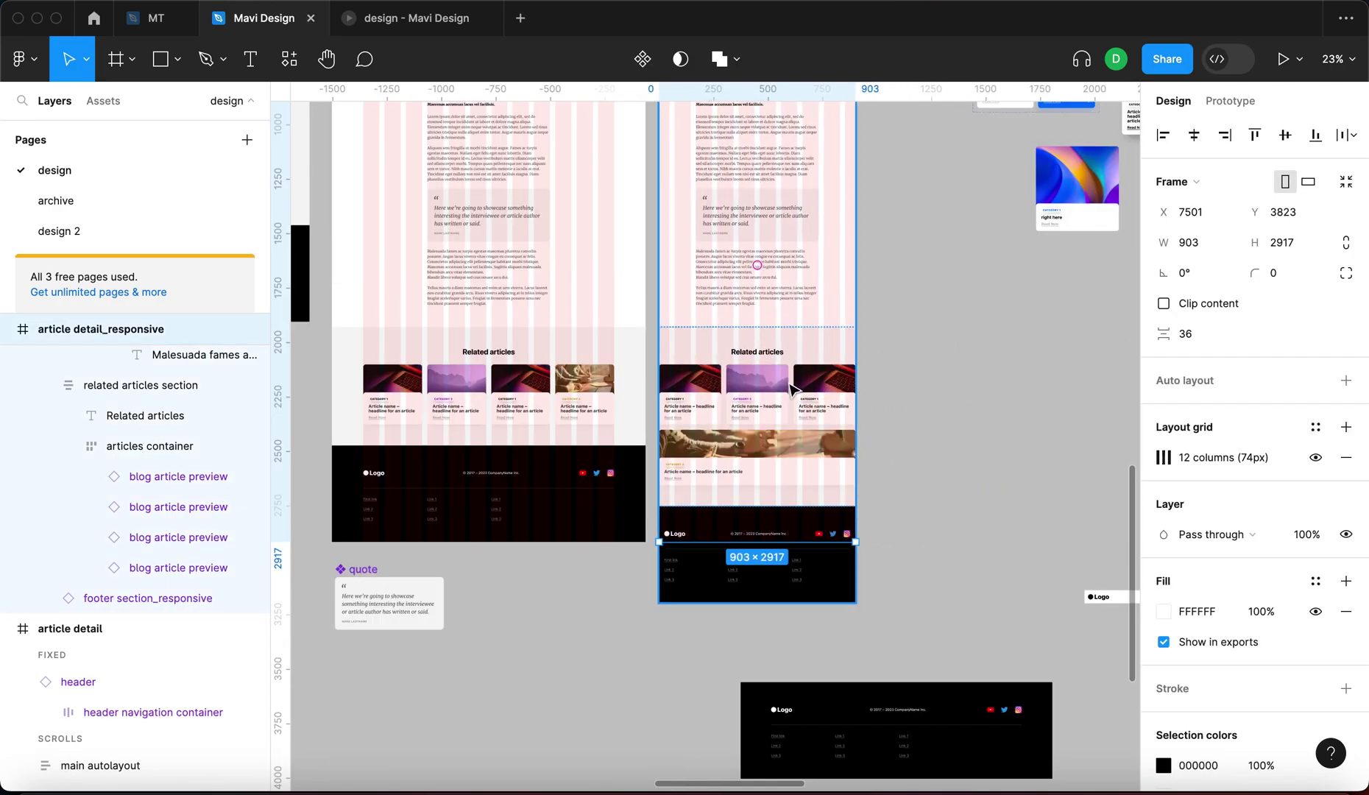
scroll(766, 418, up, 5)
drag(997, 449, 956, 471)
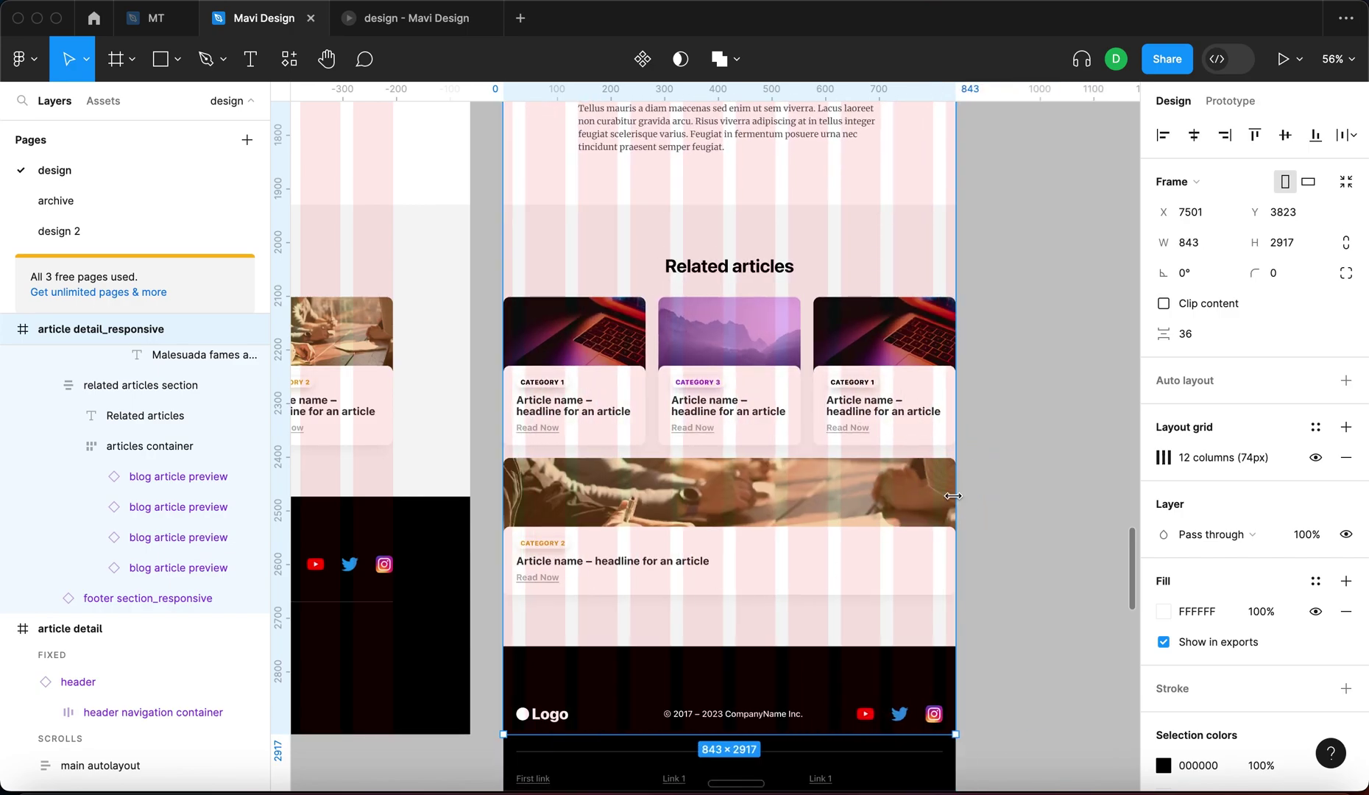
drag(955, 434, 1051, 446)
Add a maximum width to all four blog article preview cards using the width variable 3 (270)
click(881, 354)
double_click(880, 354)
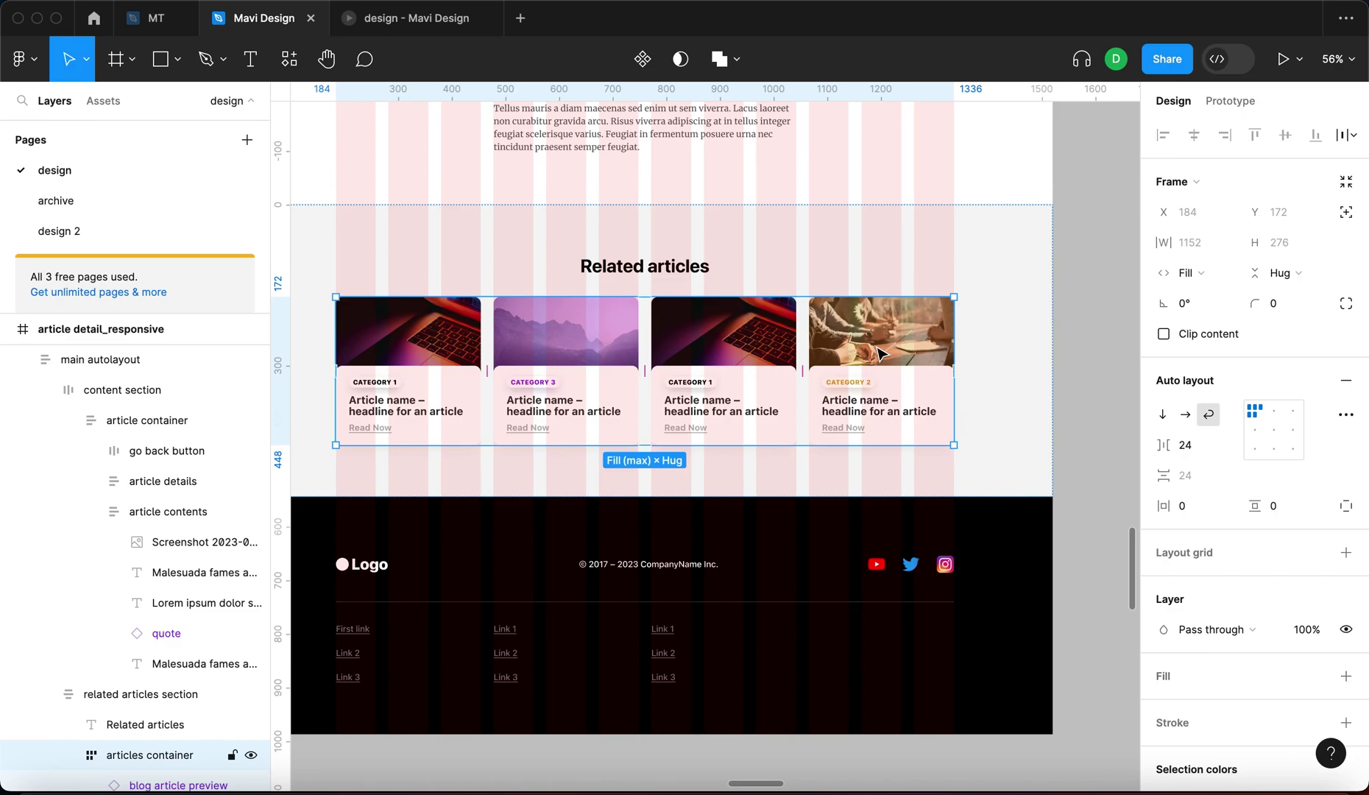
key(Return)
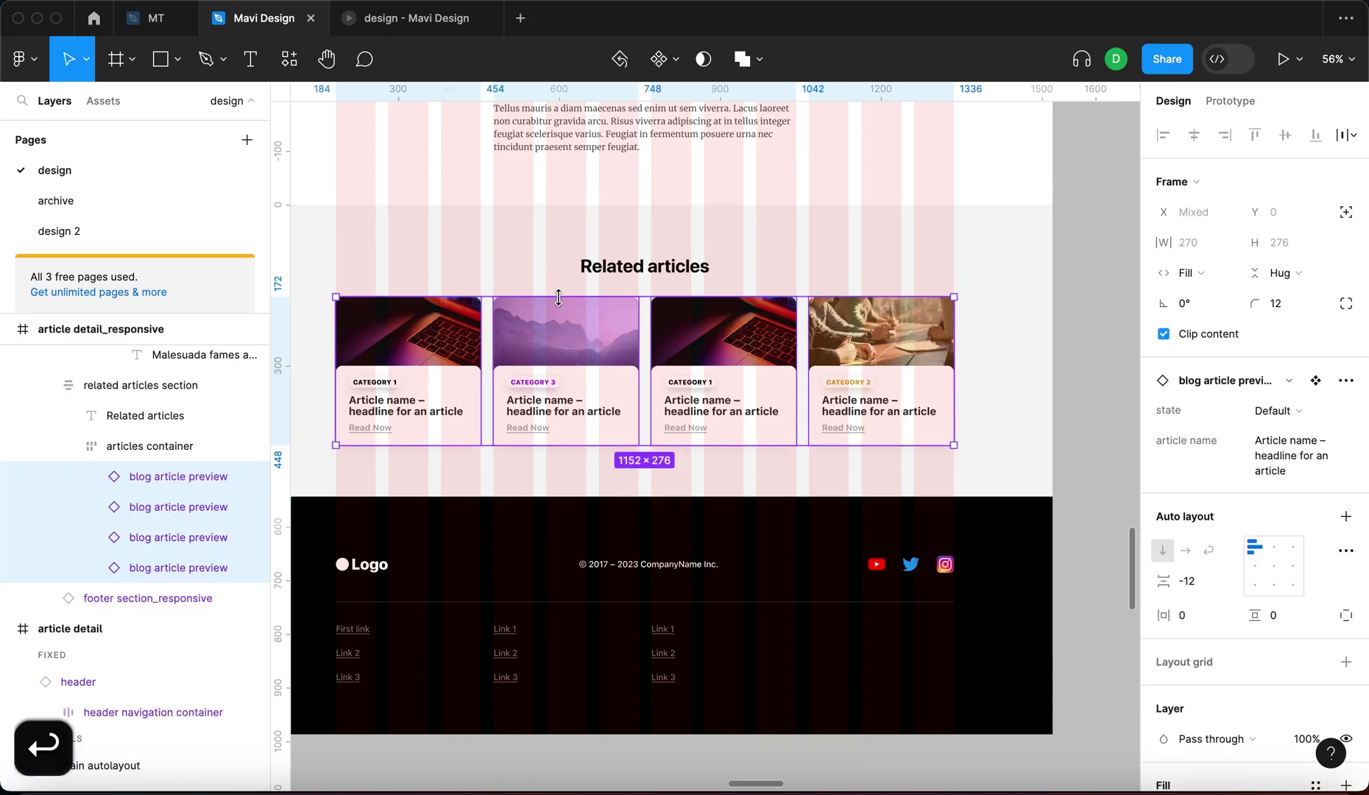
click(1228, 243)
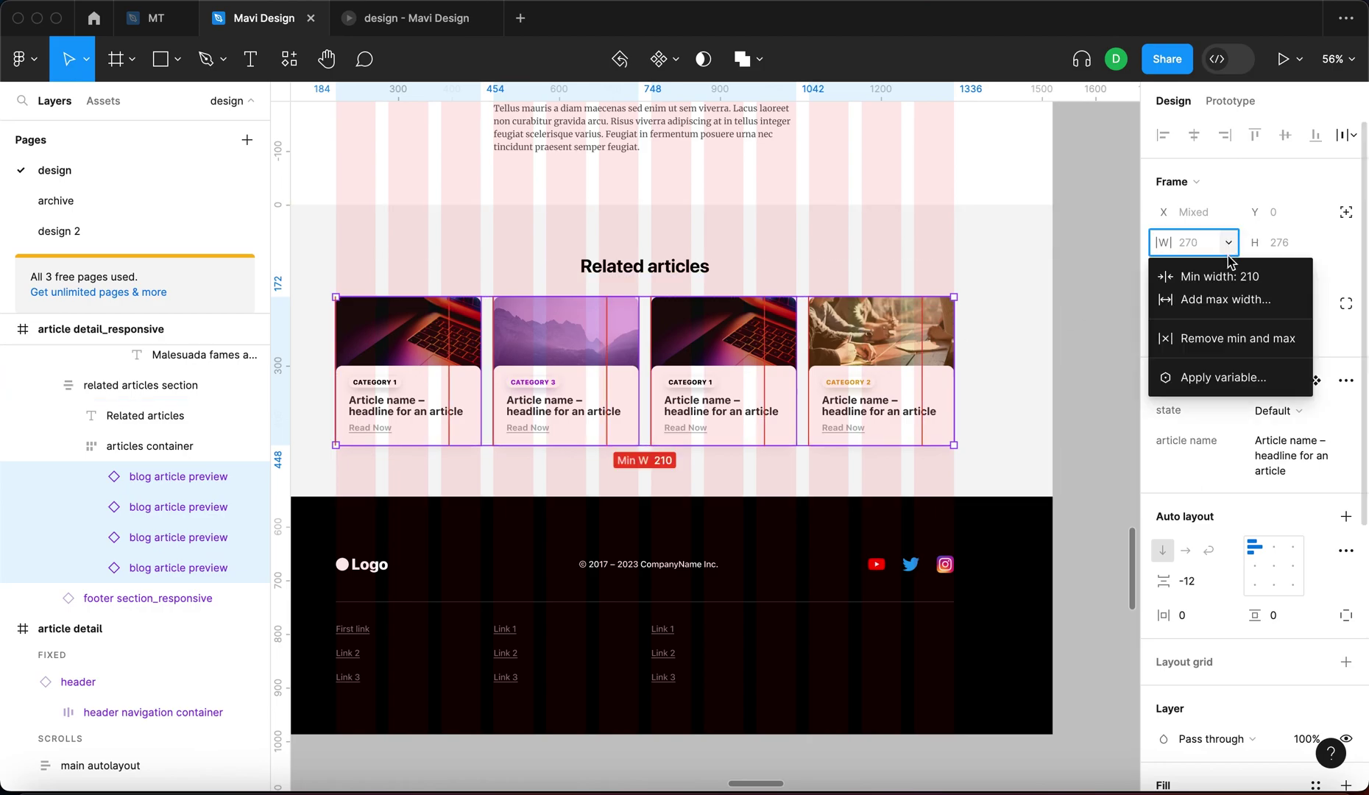
click(1231, 299)
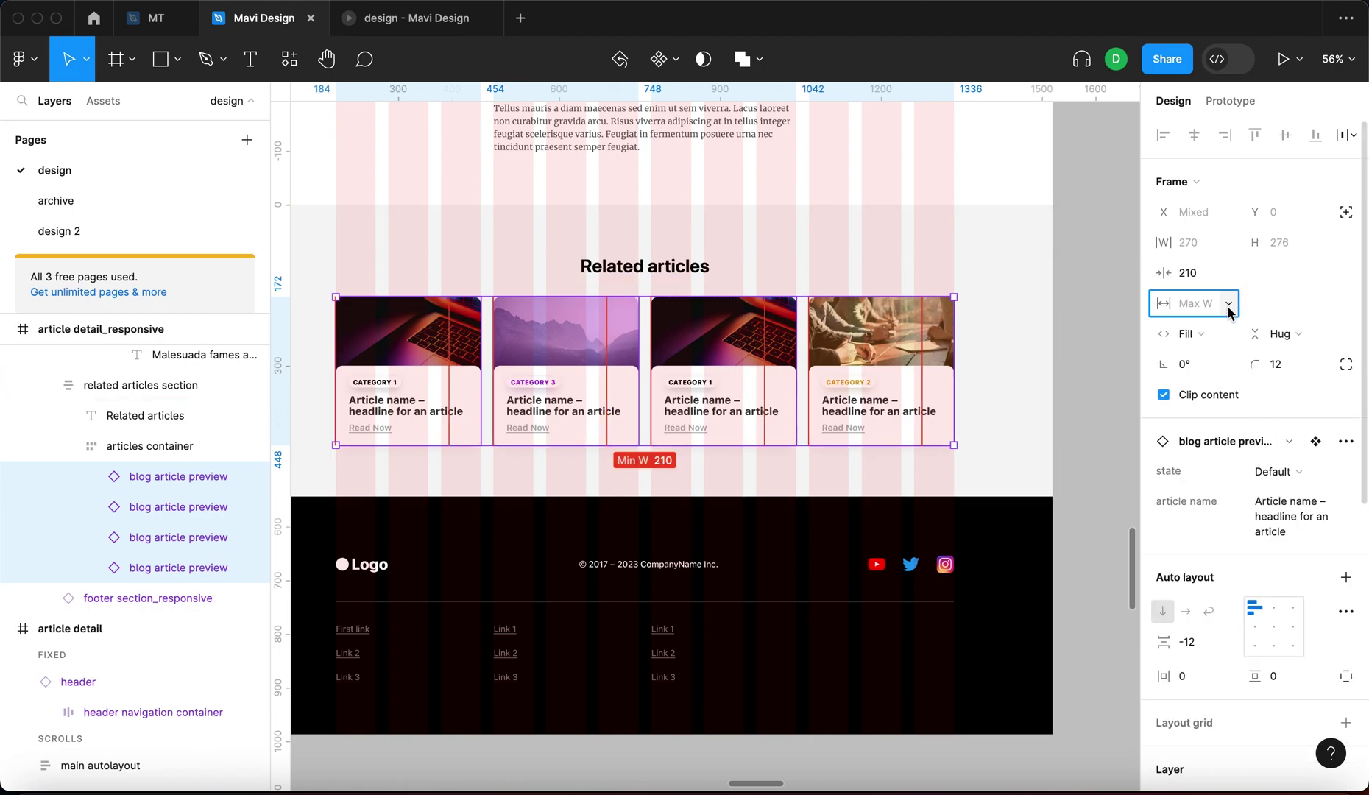
click(1228, 311)
click(1237, 398)
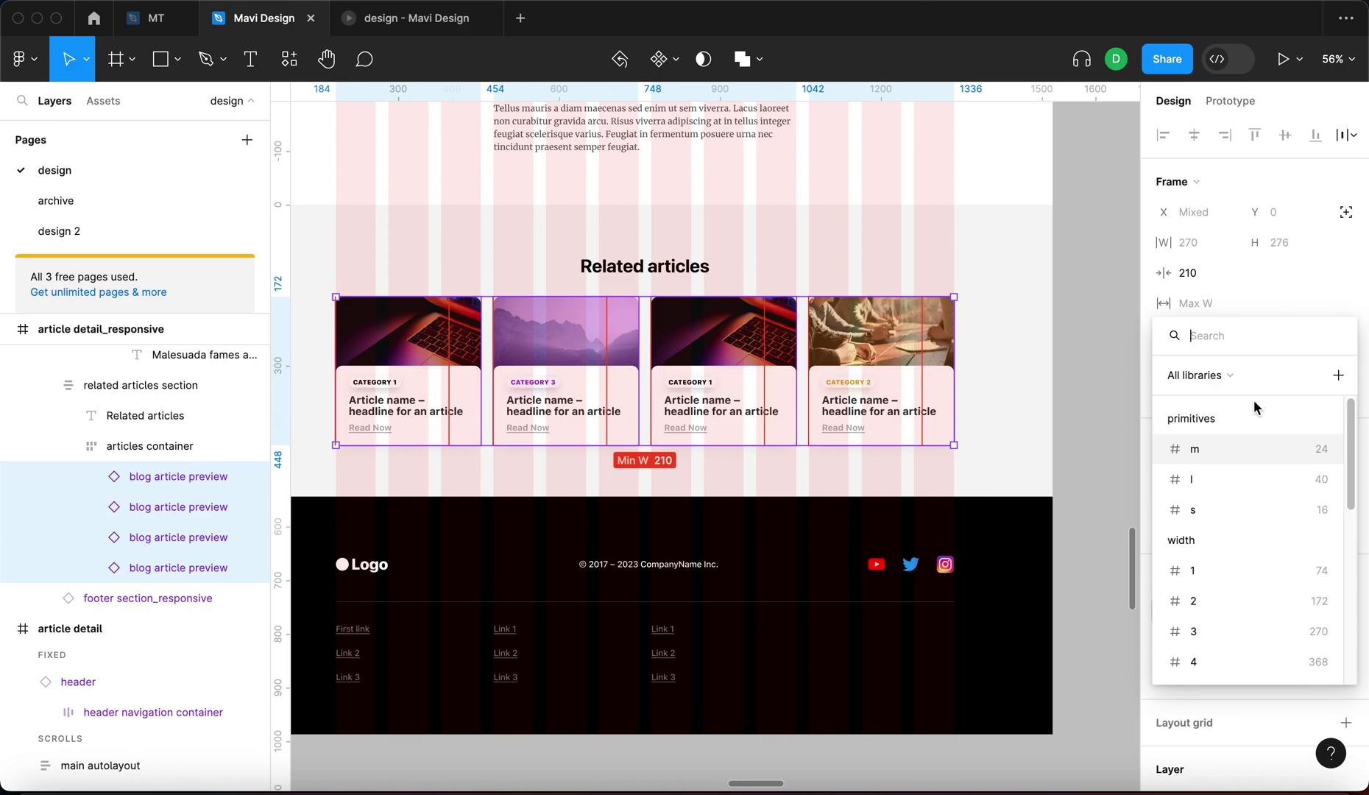
click(1244, 638)
click(1064, 428)
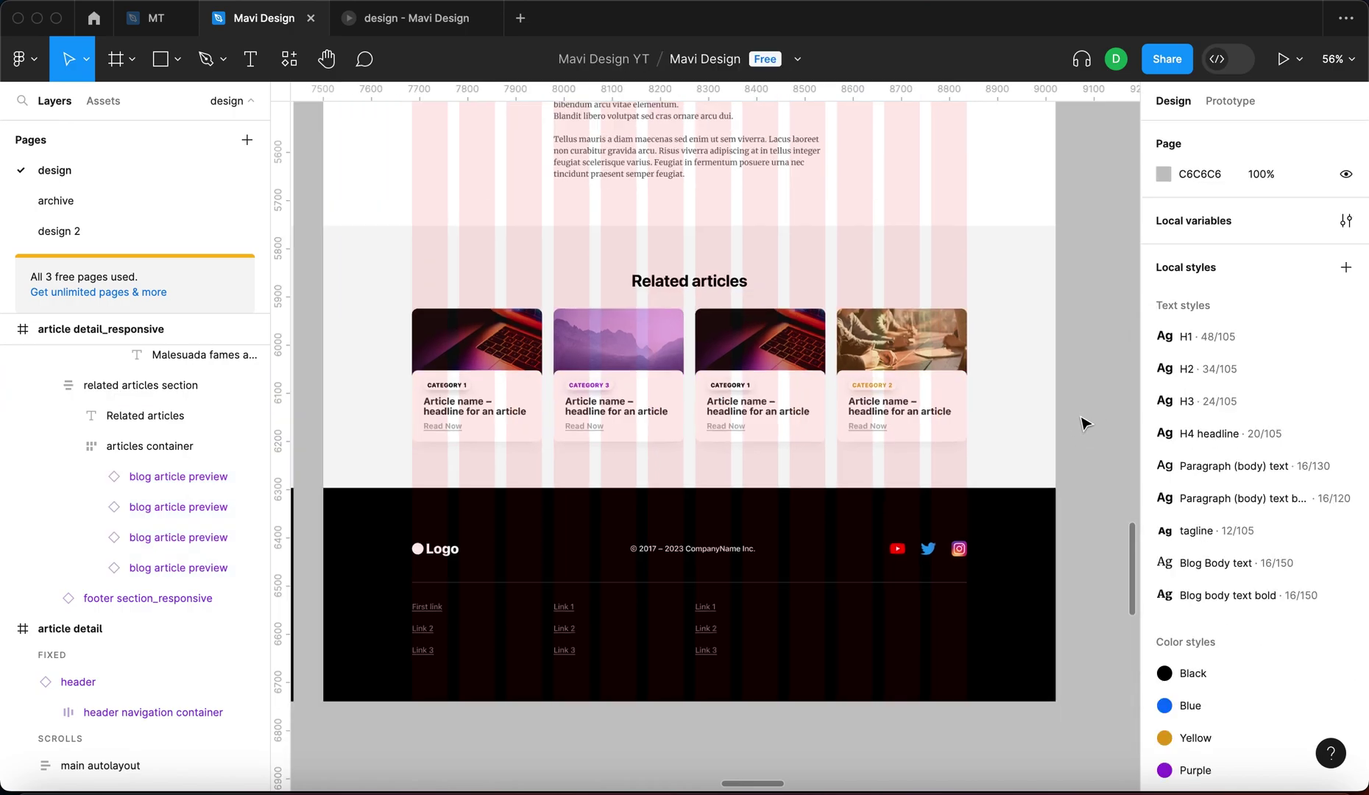
Narrow the article detail_responsive frame to about 897 px and 834 px to examine how the width-limited cards wrap
scroll(1060, 457, down, 5)
scroll(957, 450, down, 2)
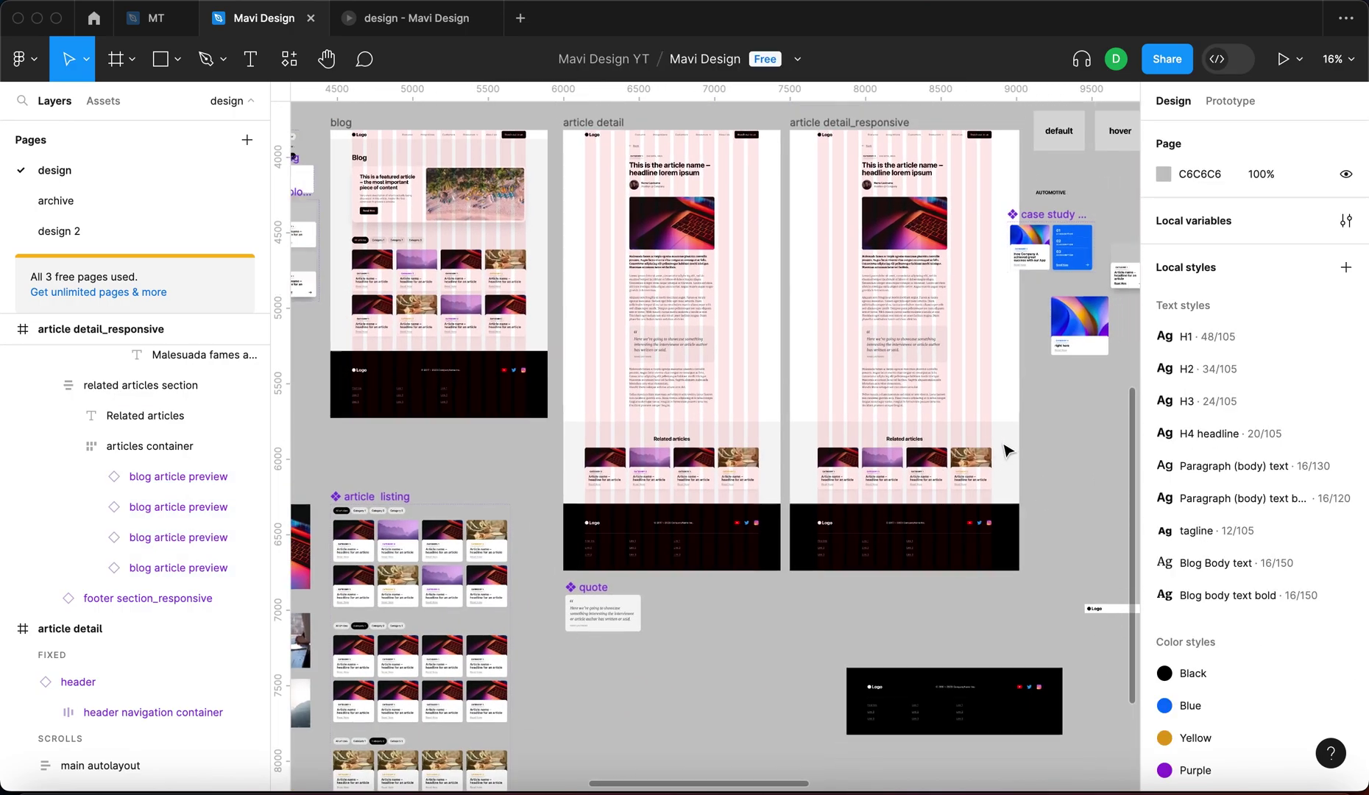
click(949, 478)
scroll(957, 523, up, 5)
drag(962, 530, 729, 526)
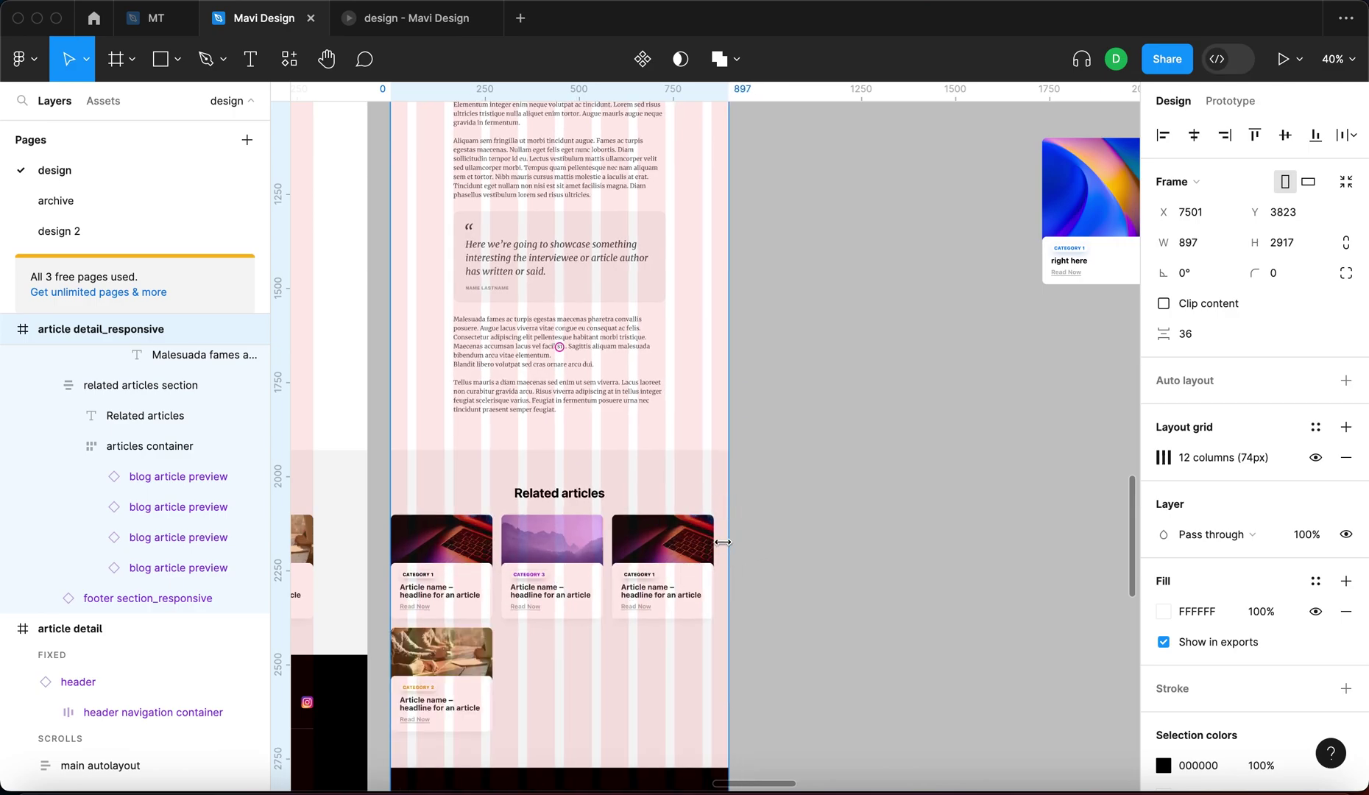
scroll(478, 581, down, 2)
scroll(452, 515, up, 5)
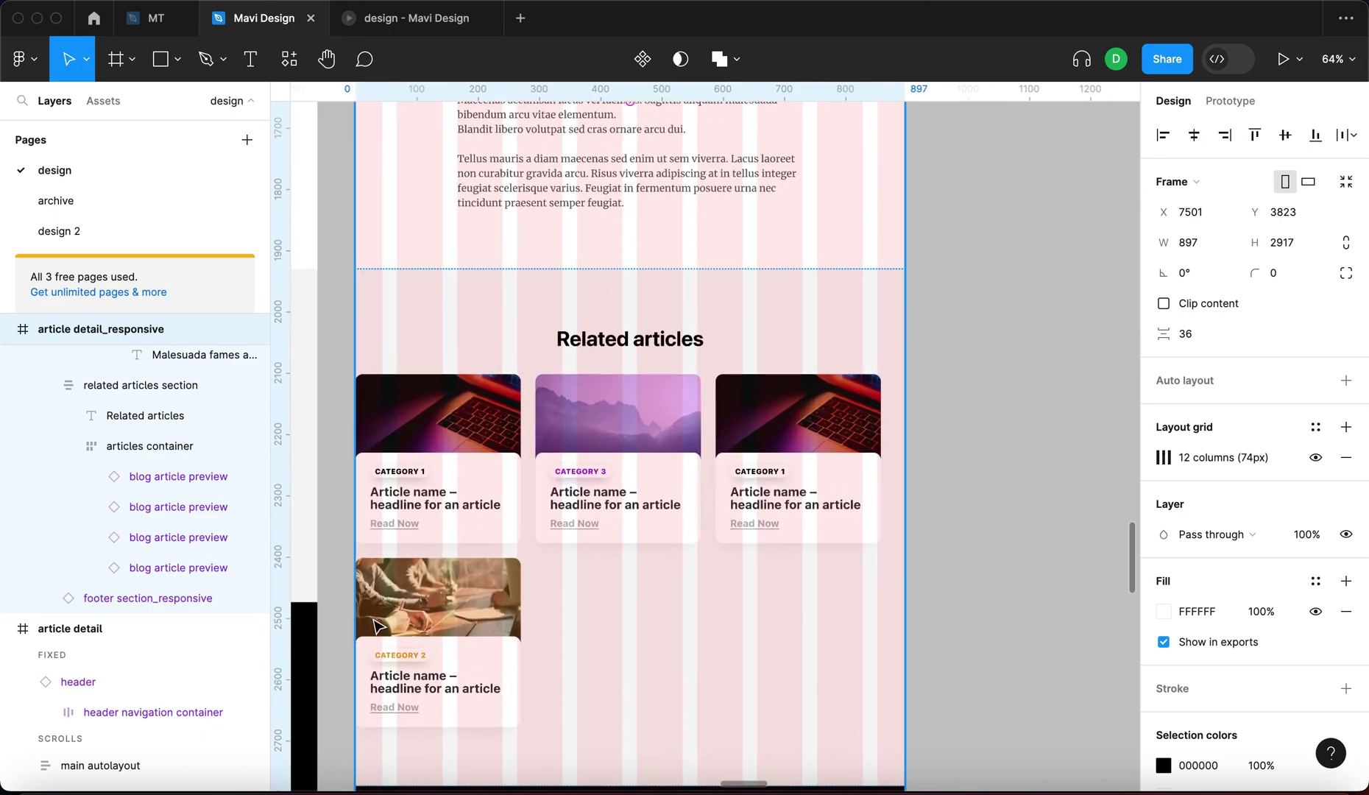
drag(898, 592, 860, 593)
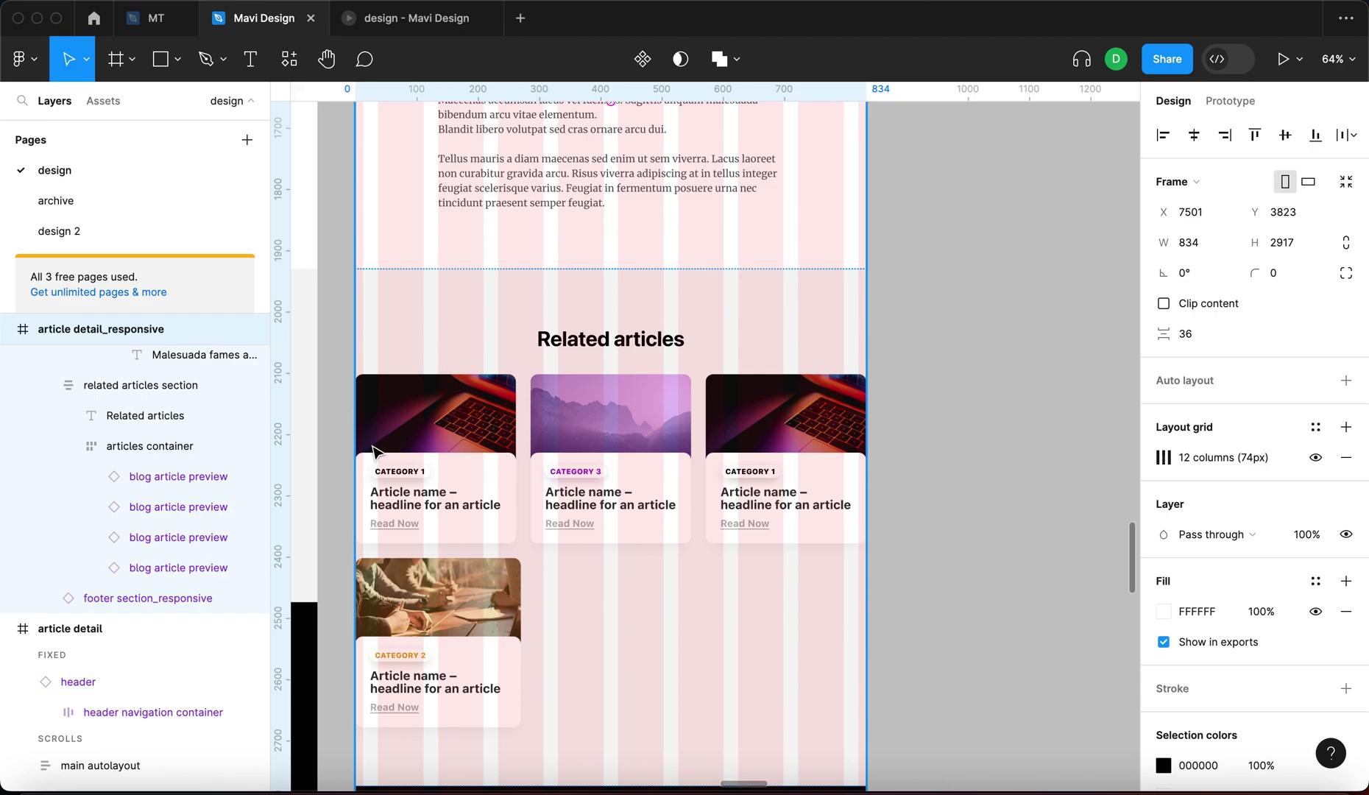
Test the related article cards at mobile width by narrowing the frame to about 435 px, and widen it back to about 1477 px
drag(869, 660, 621, 648)
scroll(672, 591, down, 3)
scroll(673, 591, left, 1)
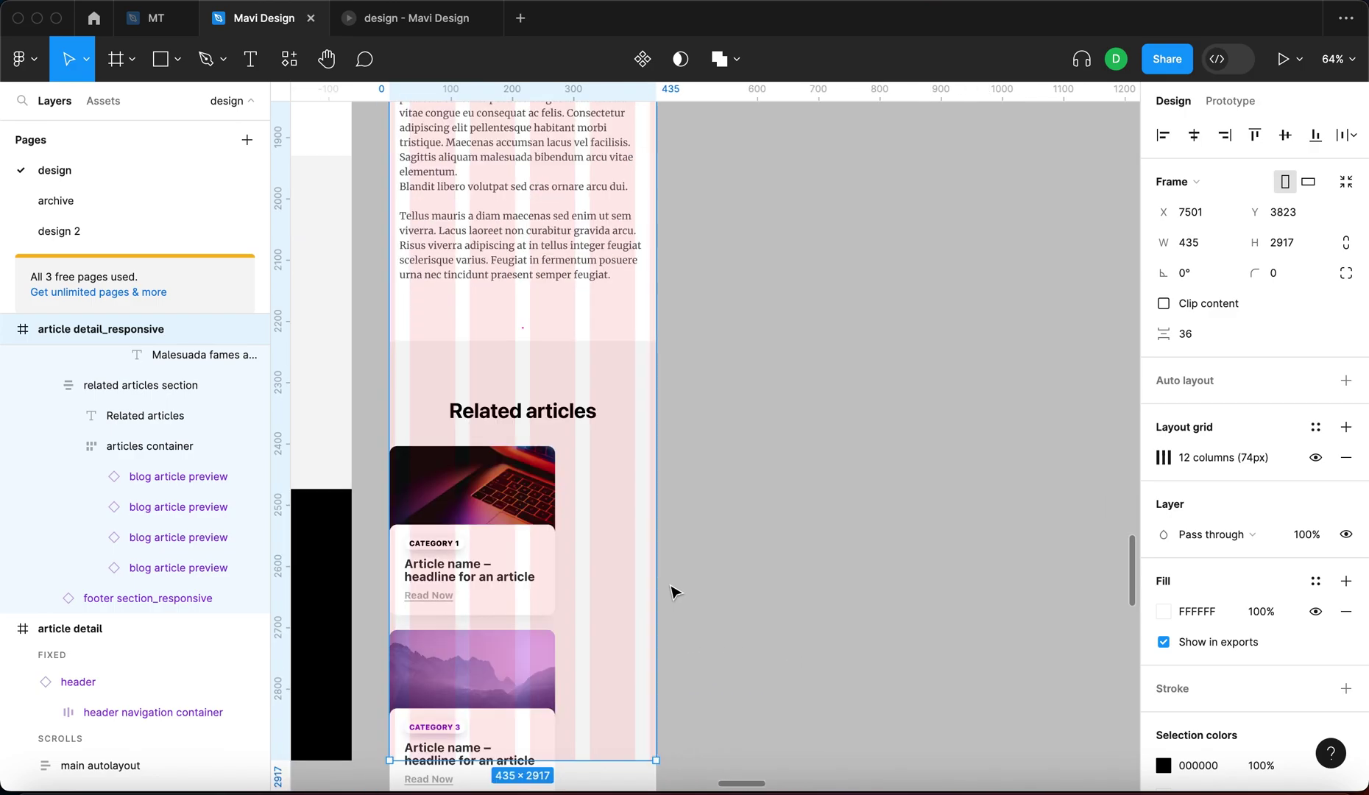
drag(663, 595, 868, 518)
scroll(868, 517, down, 5)
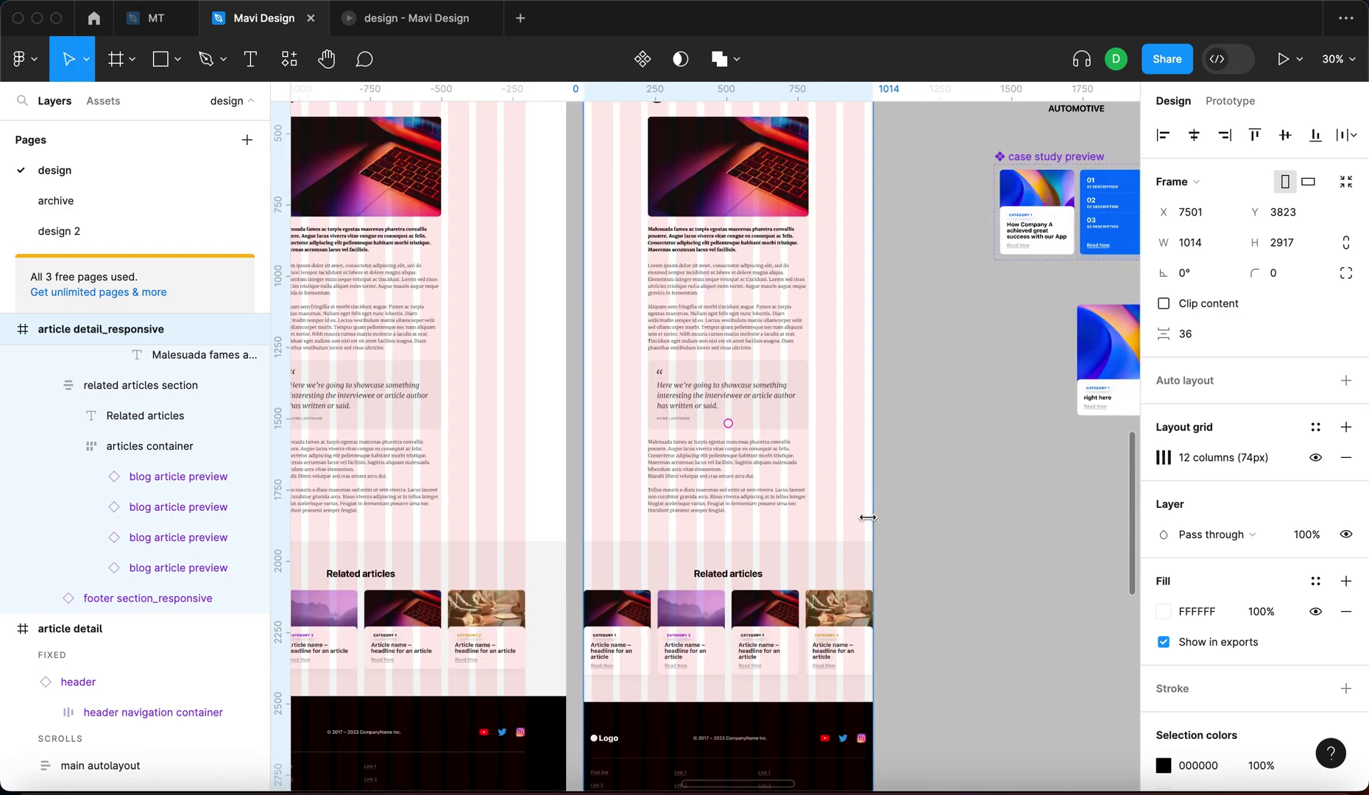
drag(965, 522, 1005, 530)
Apply the small spacing variable to the horizontal padding of the related articles section
click(921, 636)
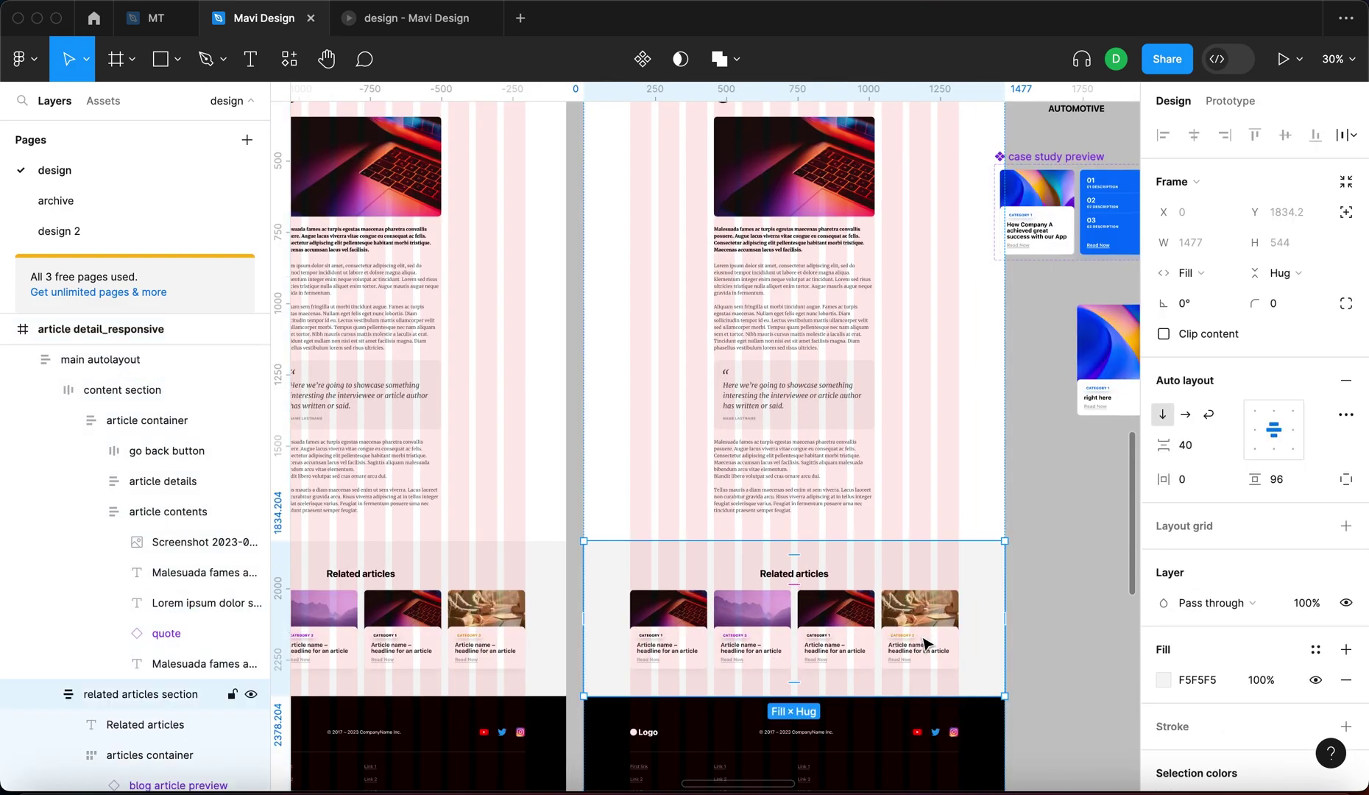
scroll(925, 645, down, 3)
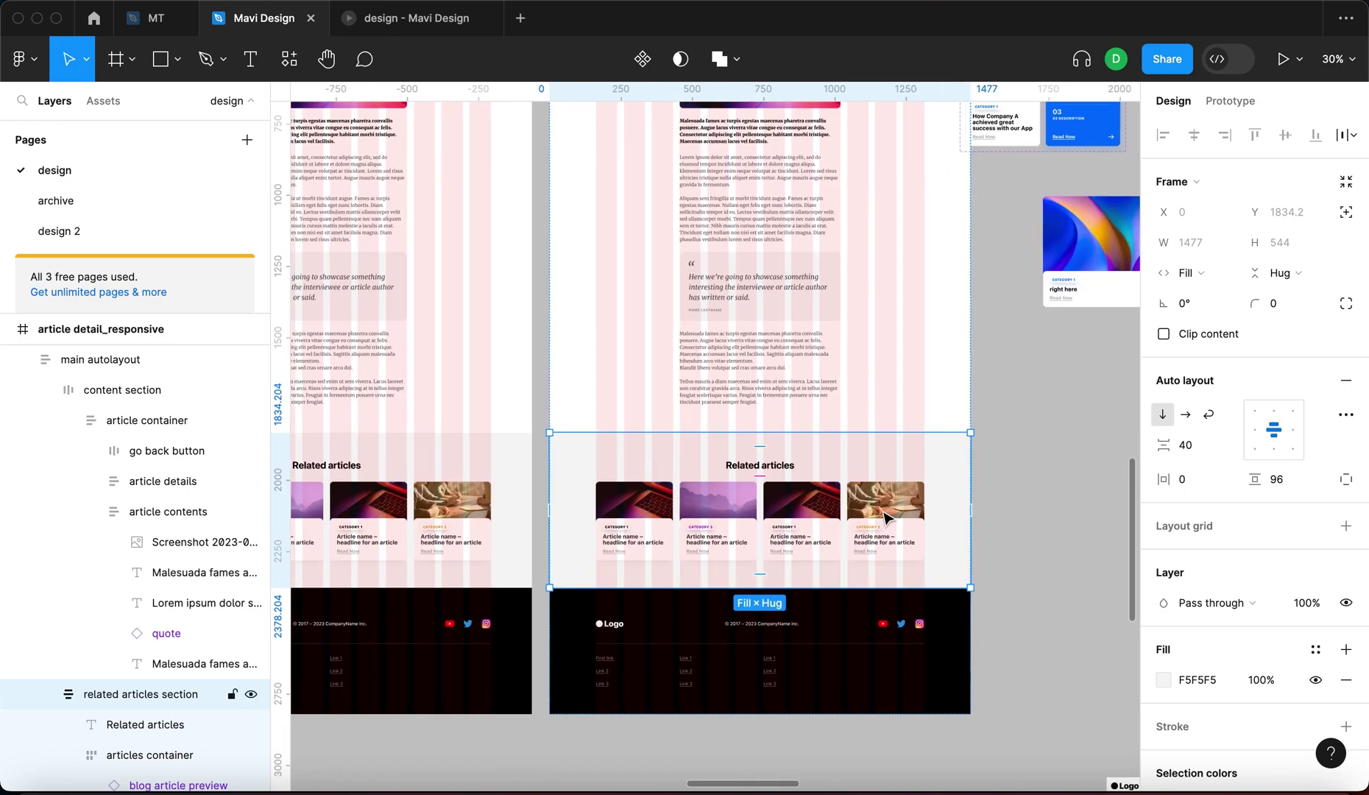
click(1233, 482)
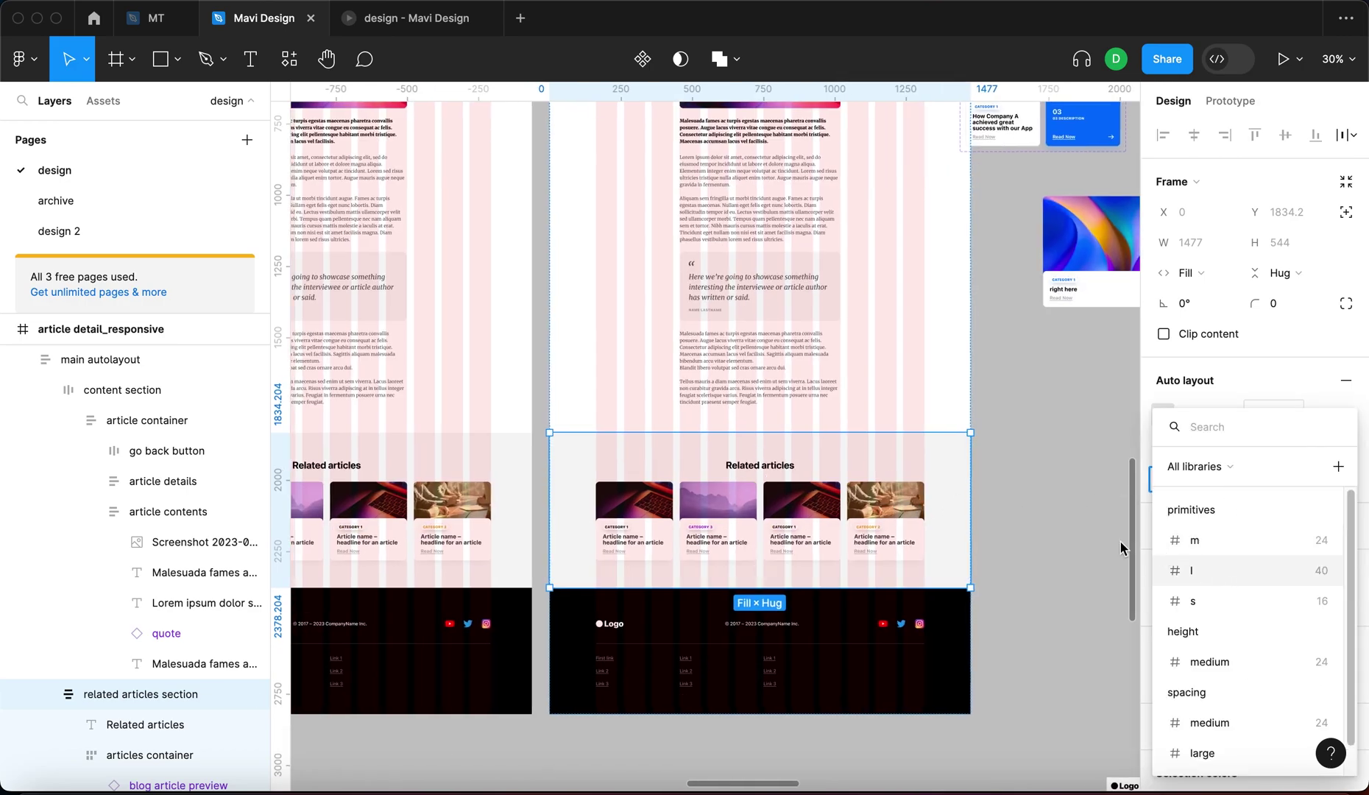
key(Escape)
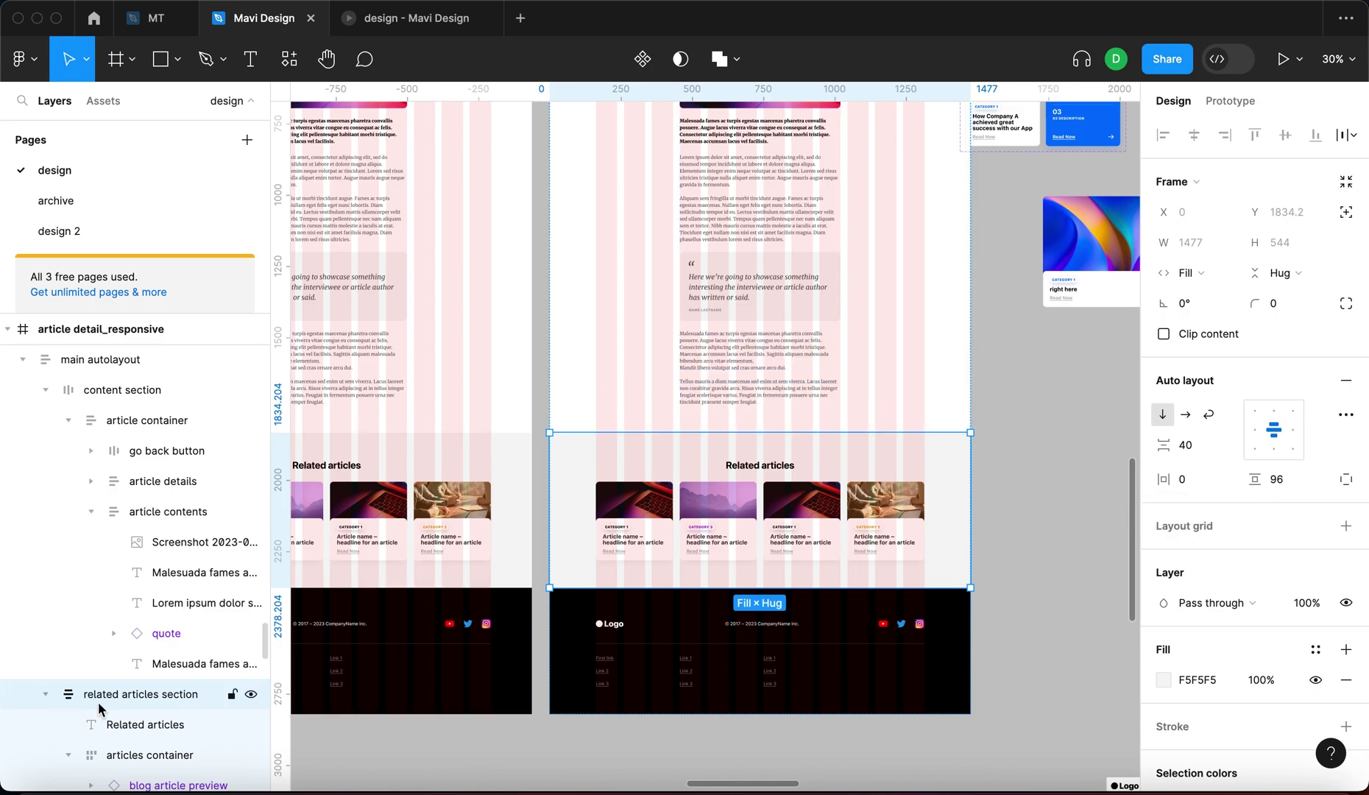
click(1227, 486)
scroll(1237, 648, down, 1)
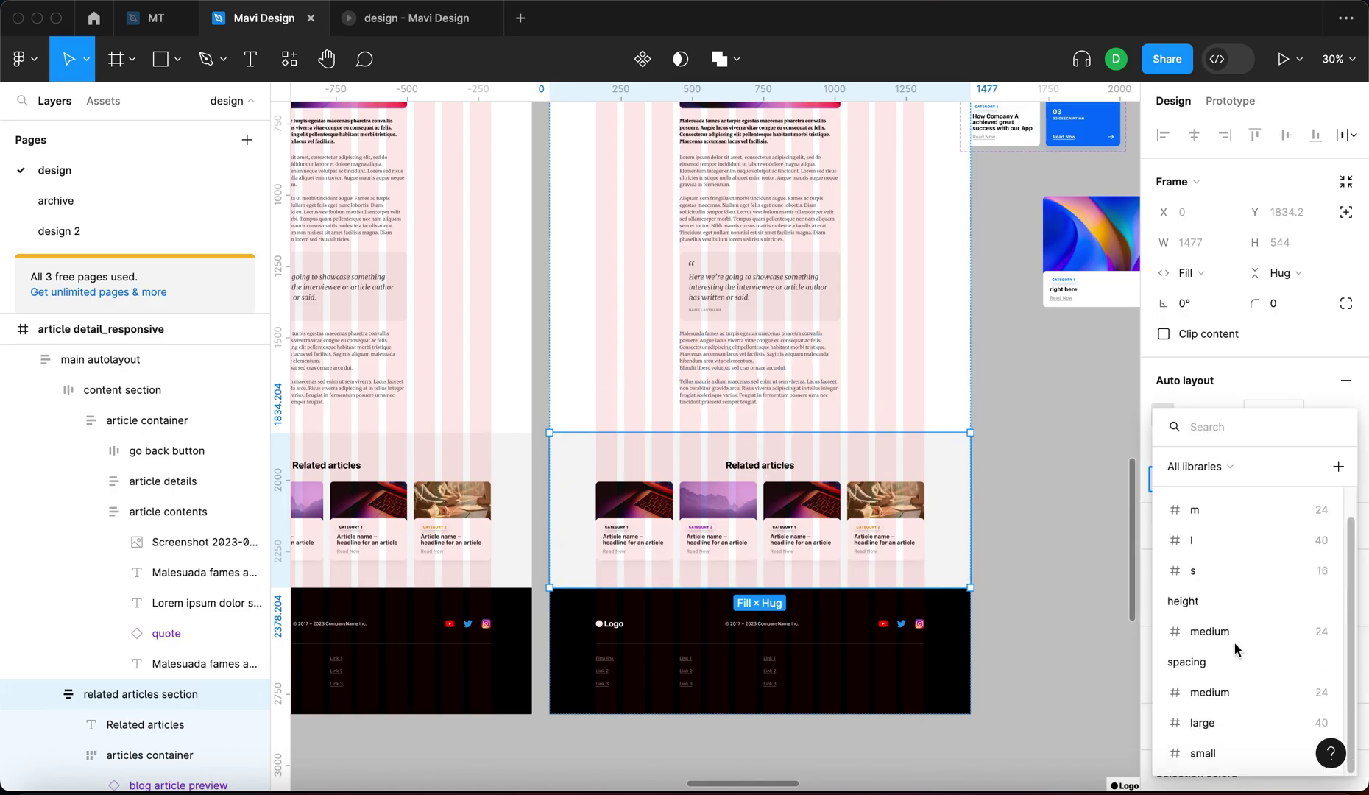
click(1228, 753)
click(1029, 532)
Test the related articles section's side padding by narrowing the article detail_responsive frame and widening it again
scroll(993, 504, down, 5)
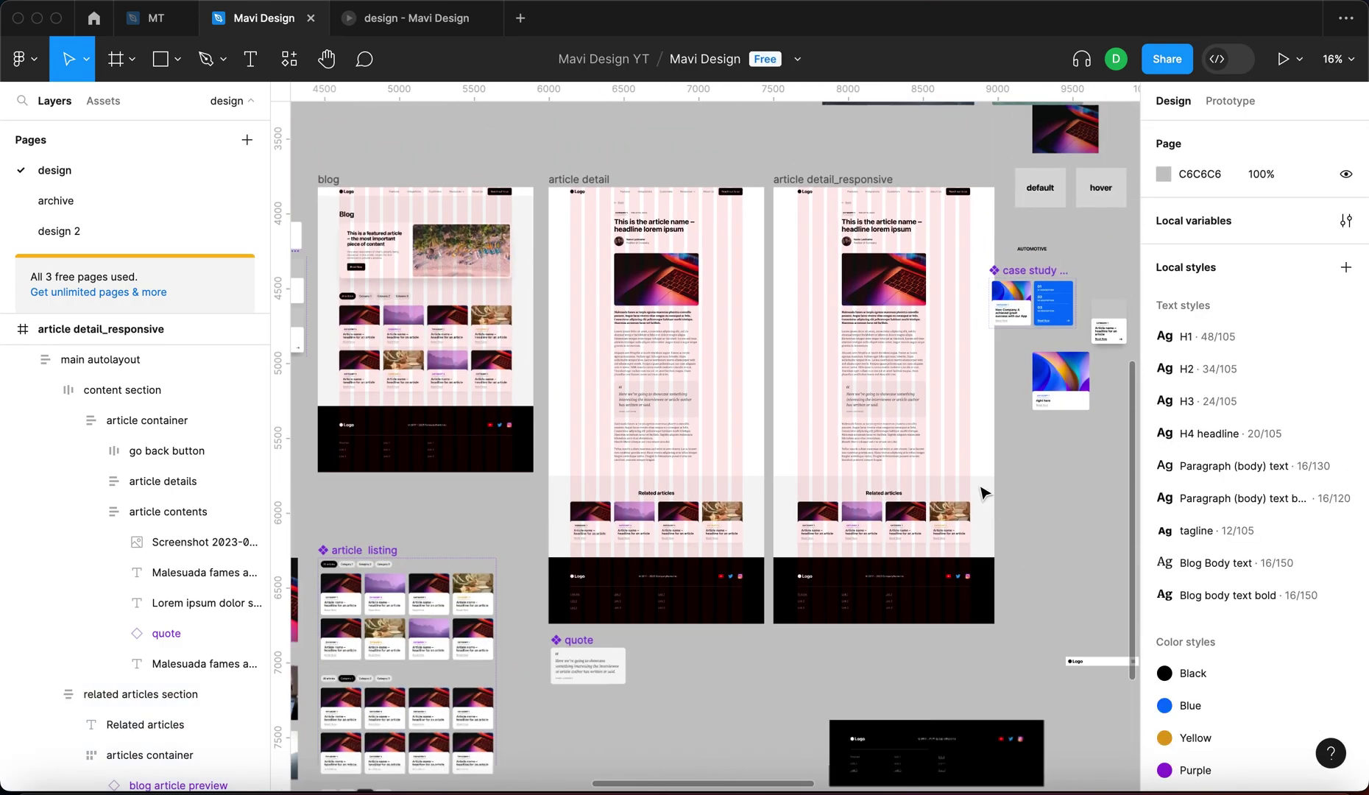
click(766, 295)
drag(957, 466, 745, 602)
scroll(957, 559, up, 5)
scroll(920, 581, down, 2)
drag(745, 427, 875, 480)
scroll(764, 431, down, 3)
scroll(764, 435, down, 2)
Set the alignment of the articles container to top center
super+click(817, 497)
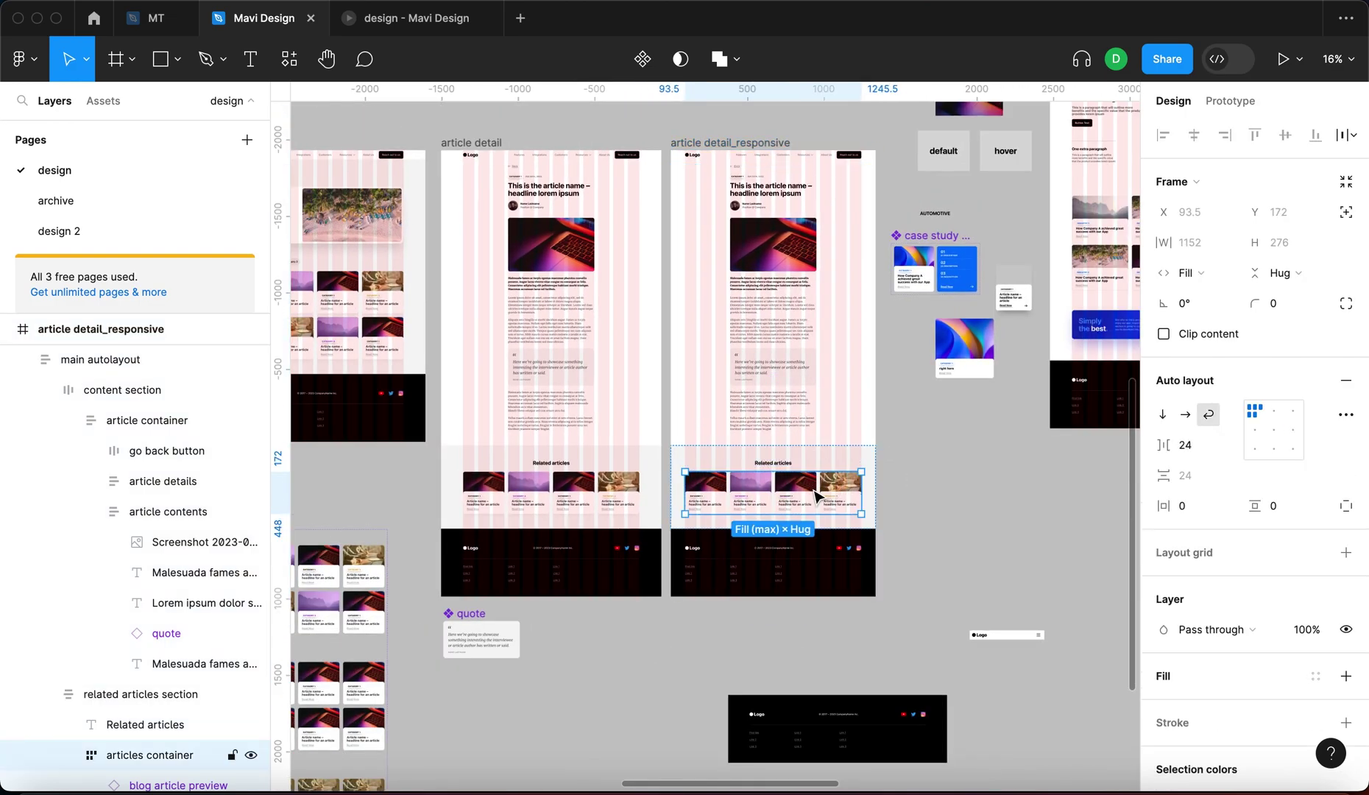
scroll(812, 489, up, 3)
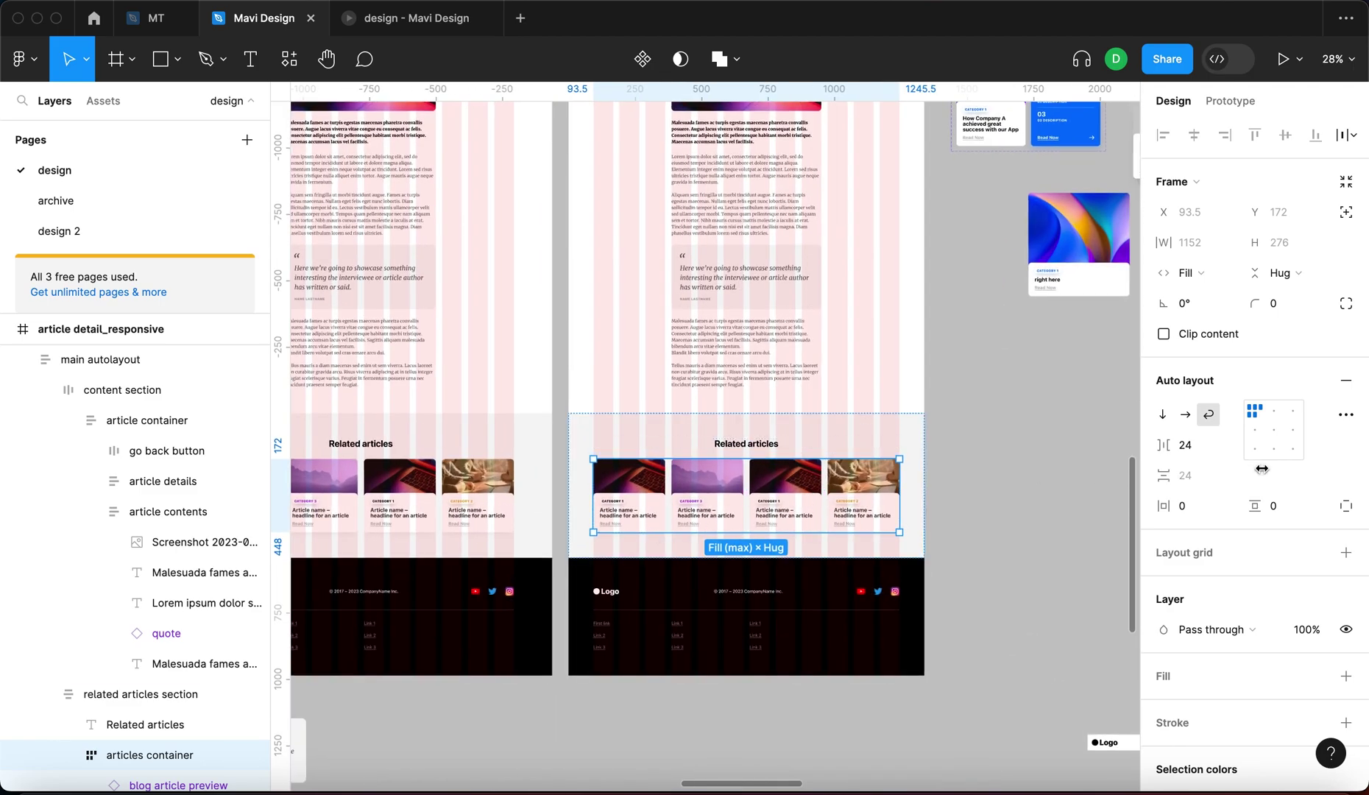
click(1275, 416)
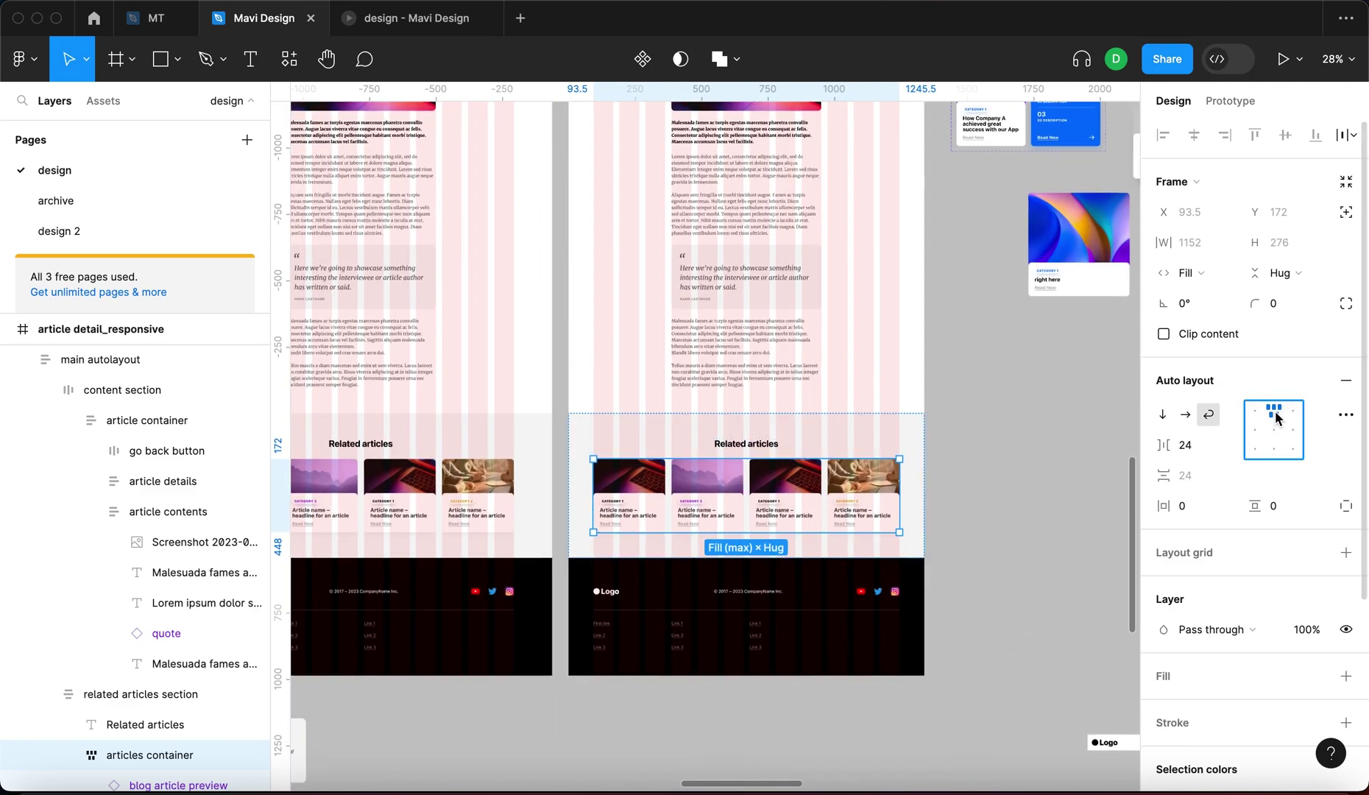
Test the related article cards' wrapping by narrowing the article detail_responsive frame to about 905 px and widening it to about 1040 px
click(1024, 525)
scroll(1024, 515, down, 3)
click(886, 198)
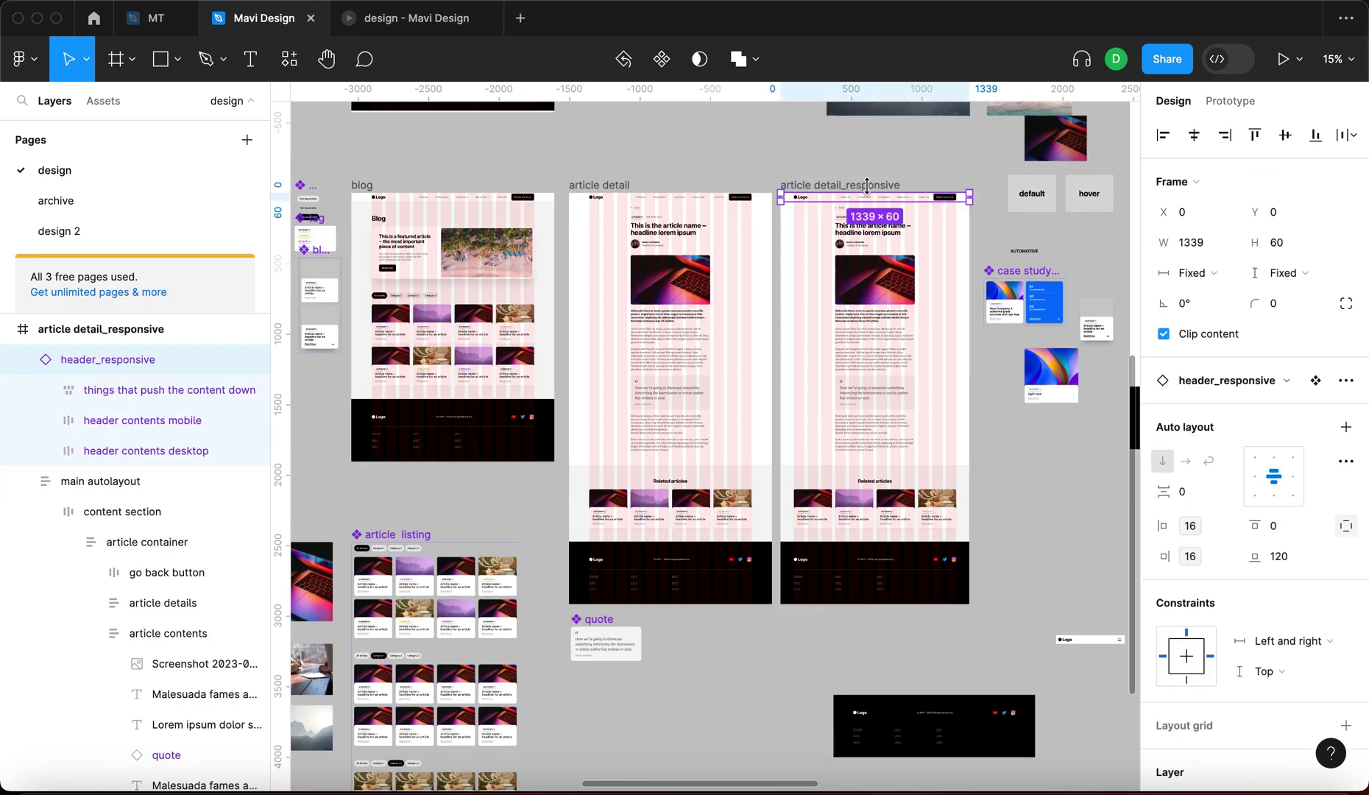
click(101, 328)
drag(936, 296, 894, 315)
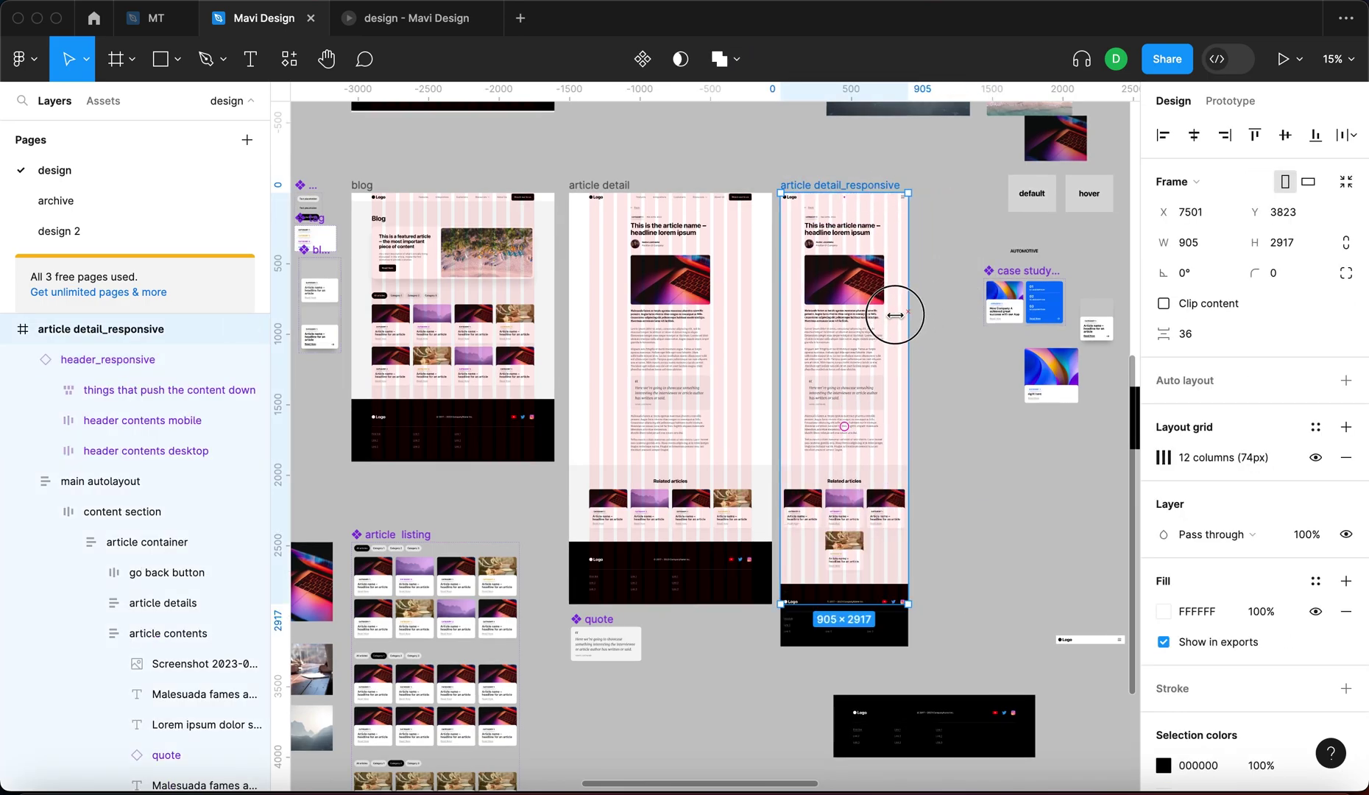
scroll(900, 333, up, 5)
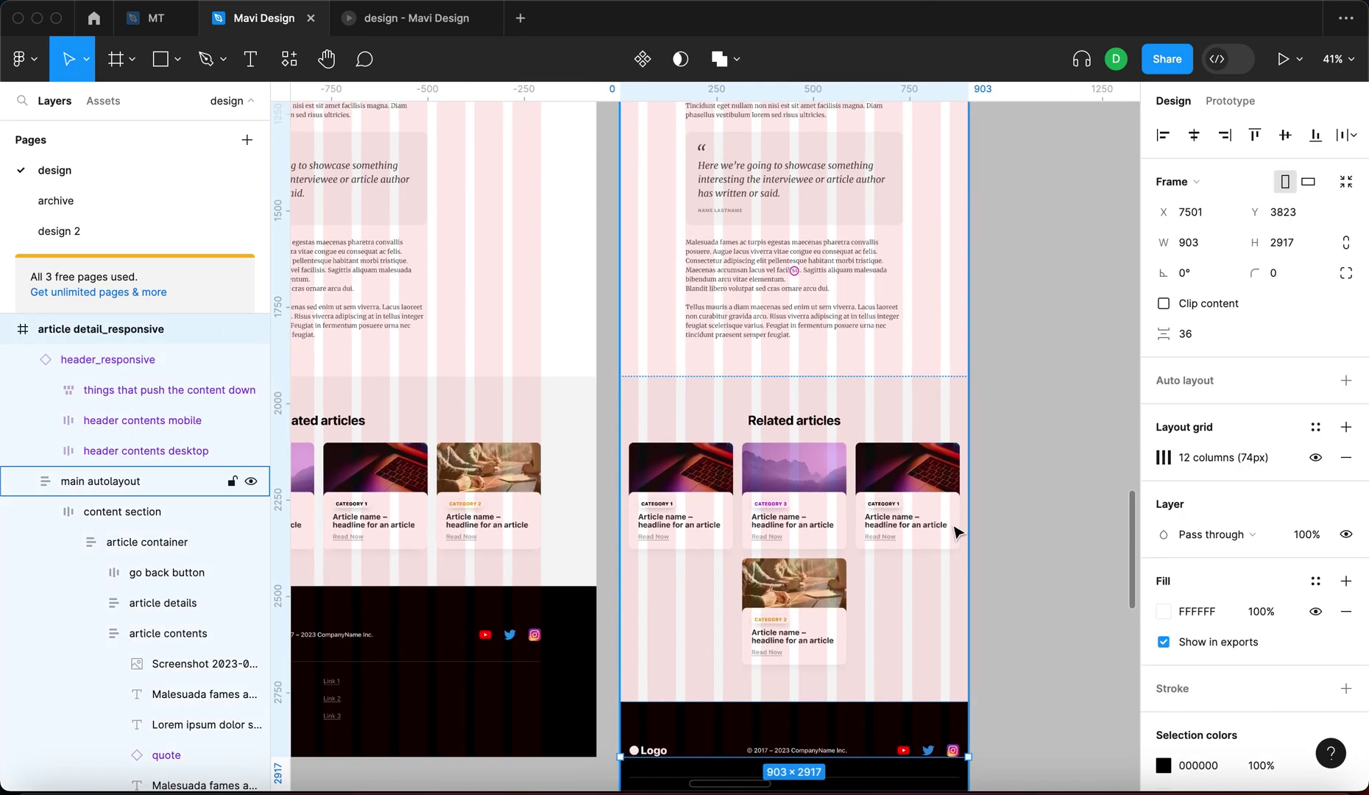
drag(949, 536, 1018, 488)
scroll(932, 391, down, 5)
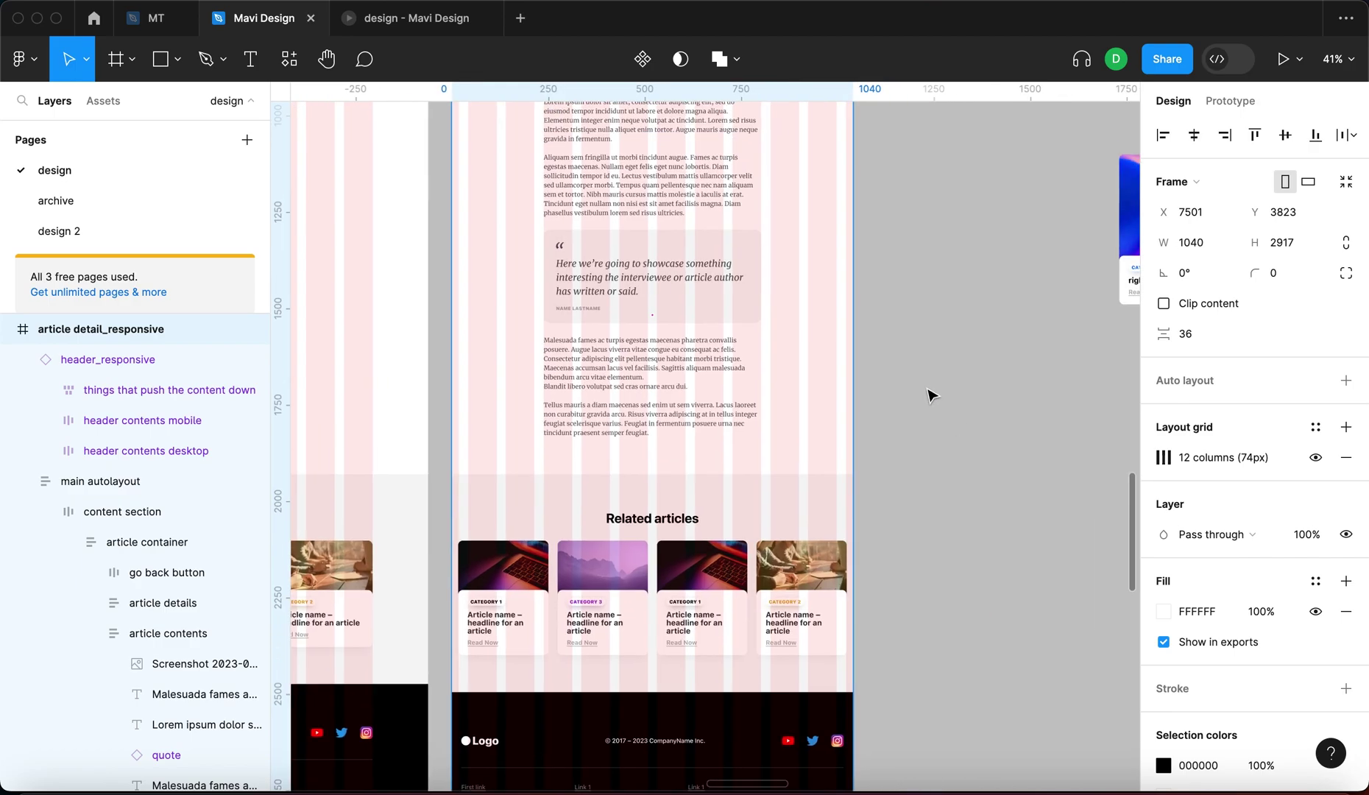
Test where the centred cards wrap by narrowing the article detail_responsive frame to about 921 px
drag(898, 311, 936, 309)
scroll(955, 392, up, 3)
drag(961, 384, 860, 301)
scroll(950, 330, down, 10)
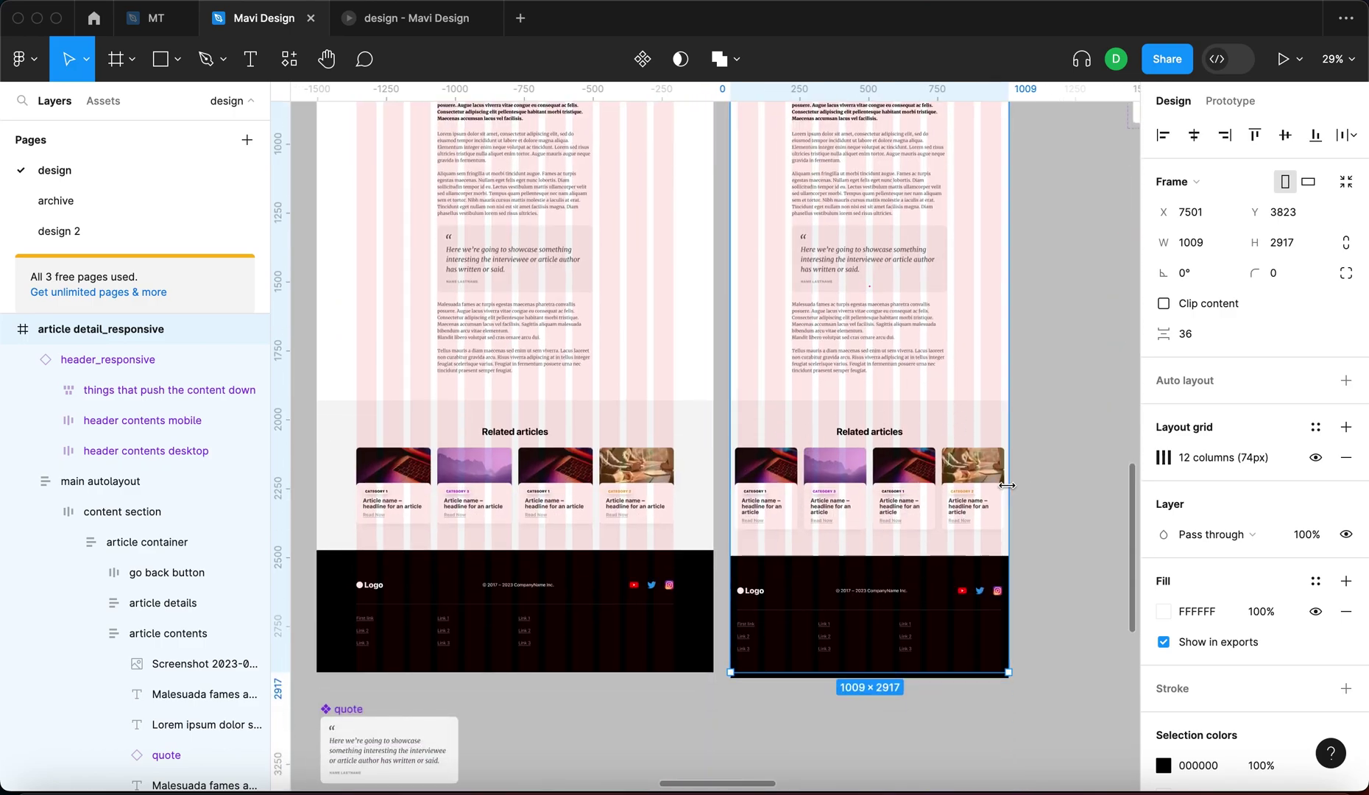
drag(995, 483, 985, 483)
scroll(984, 522, up, 3)
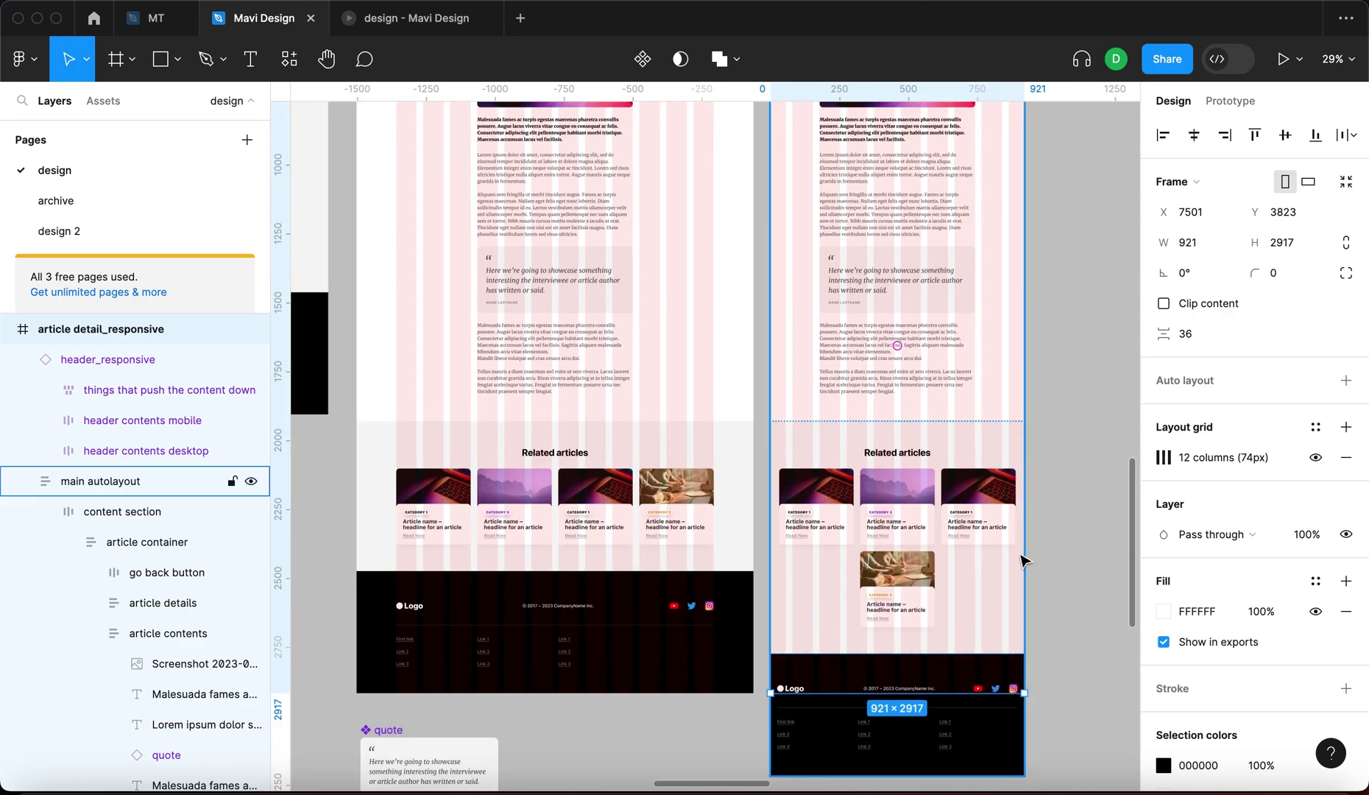
scroll(1013, 661, down, 2)
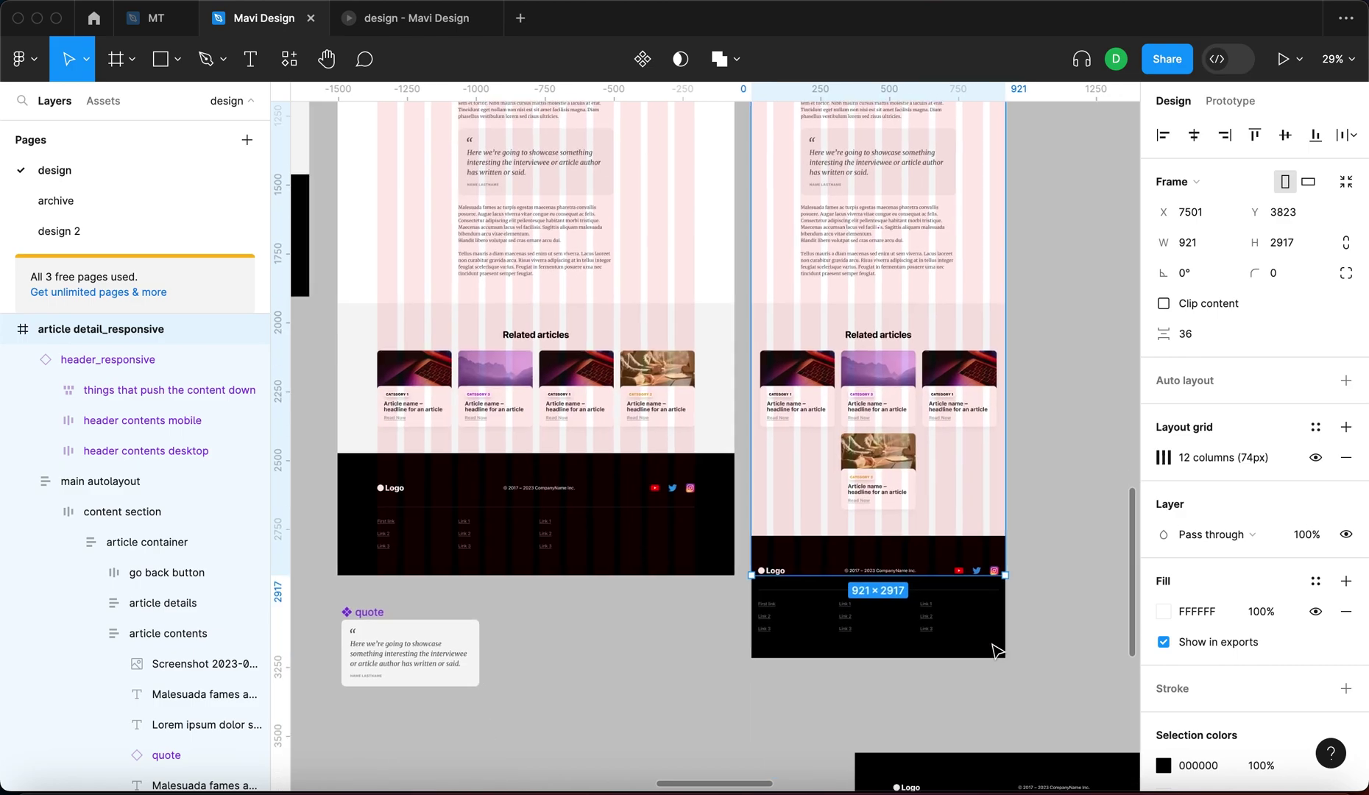
click(985, 657)
scroll(882, 561, up, 3)
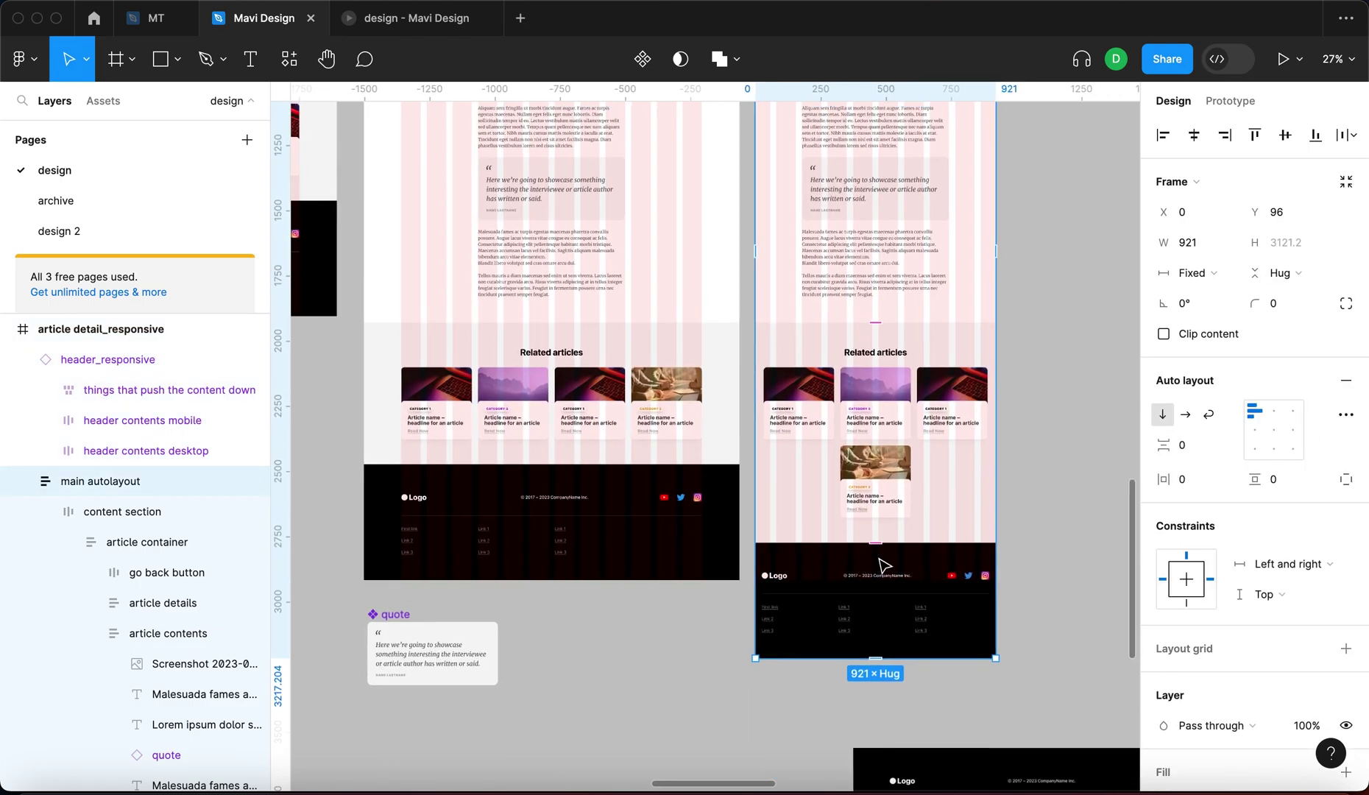
scroll(929, 554, down, 1)
drag(927, 549, 900, 557)
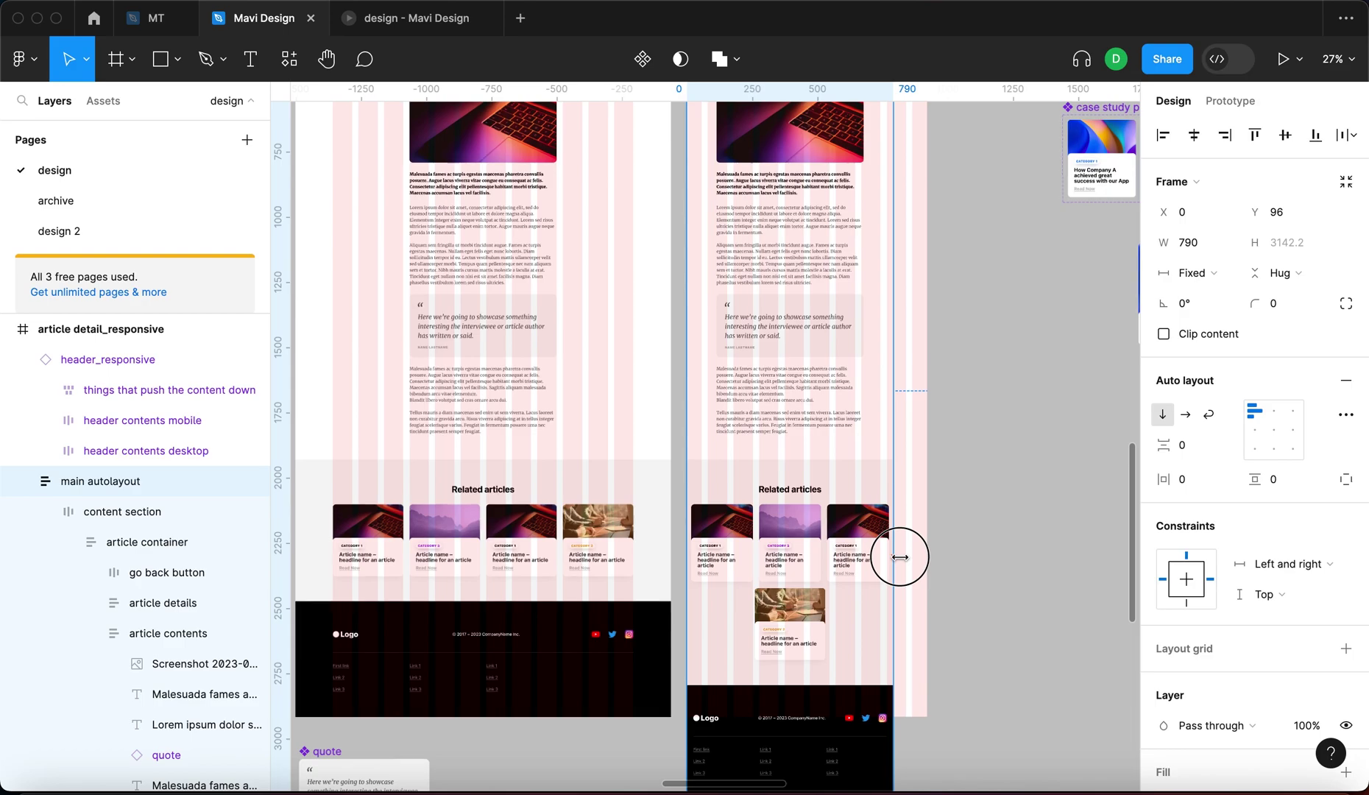
key(super+z)
Test the two-column card layout by narrowing the article detail_responsive frame to about 541 px
scroll(920, 554, up, 4)
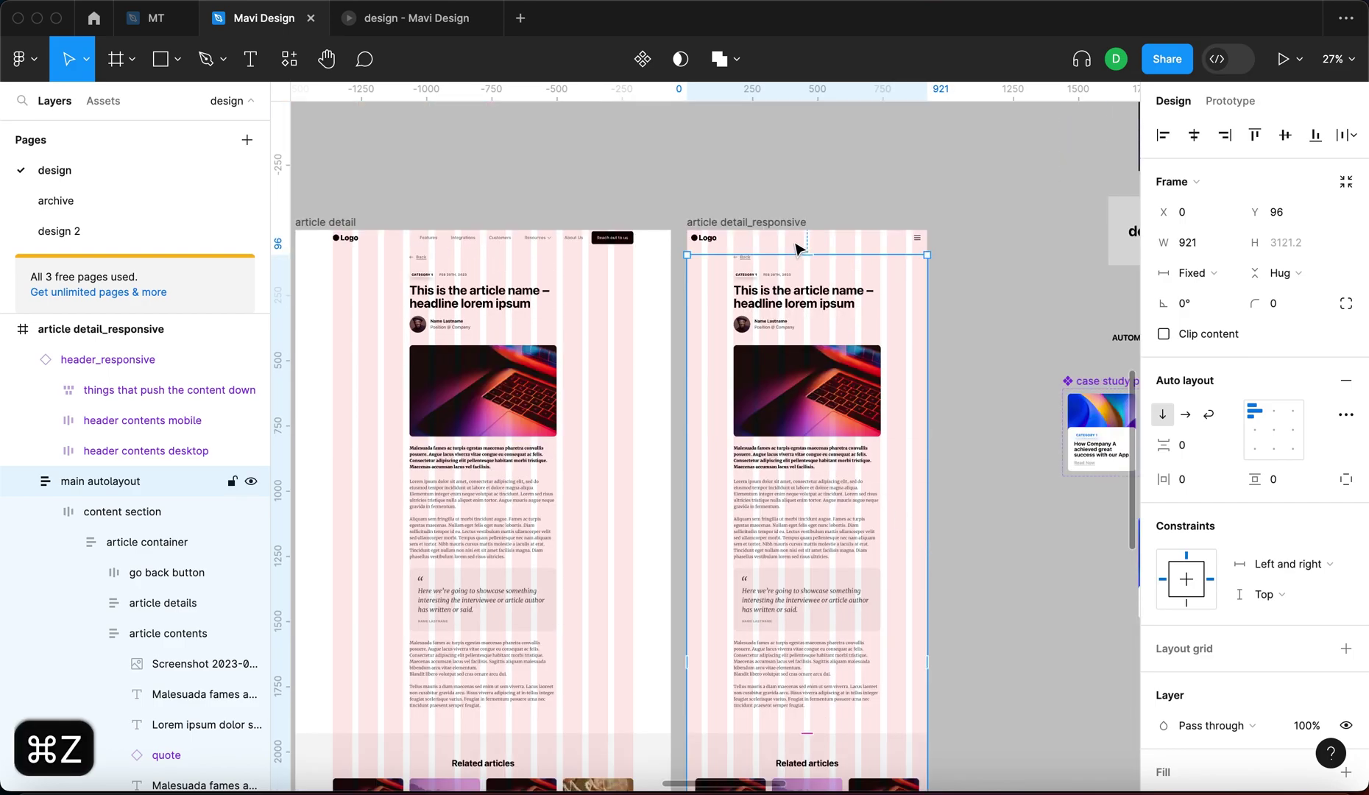
click(778, 220)
drag(928, 293, 860, 304)
scroll(905, 368, down, 5)
scroll(905, 368, left, 2)
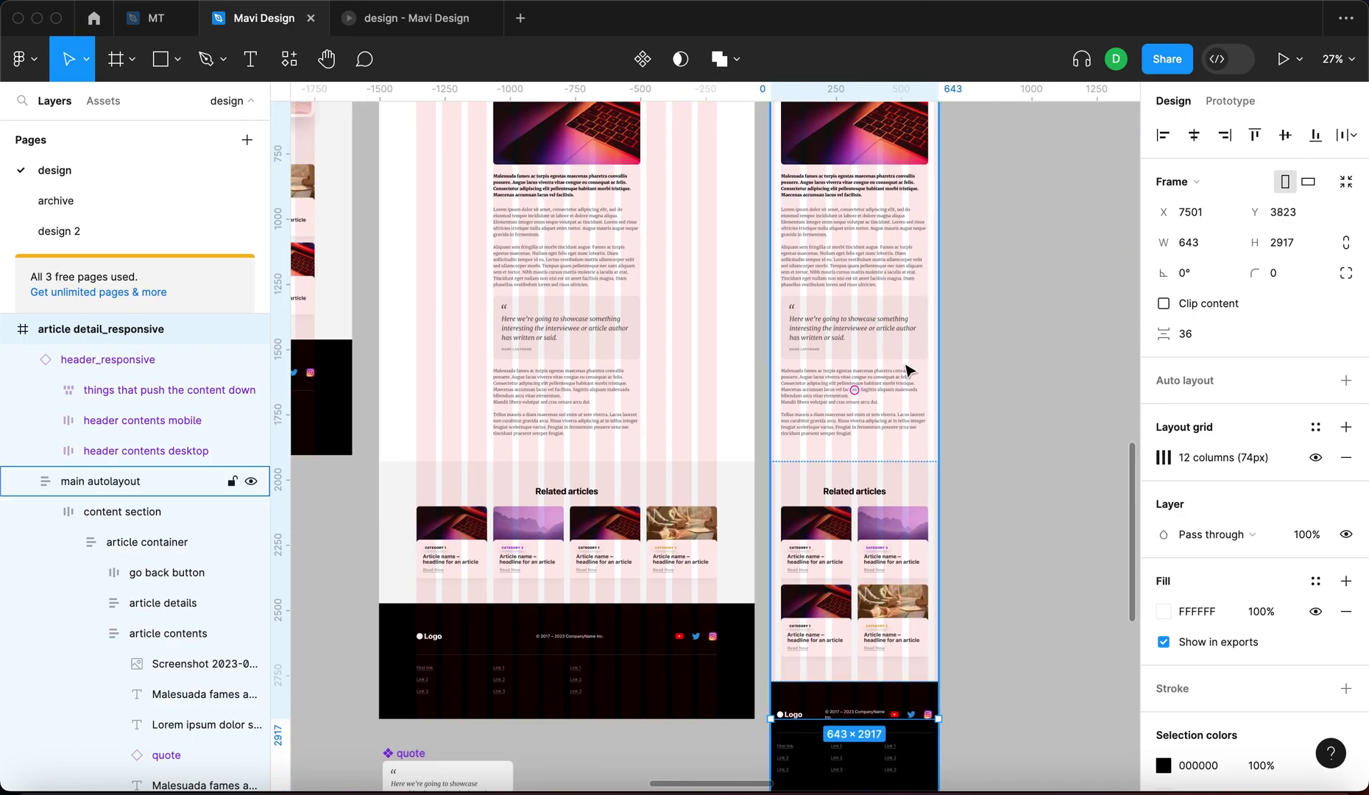
drag(938, 387, 905, 385)
scroll(904, 385, up, 5)
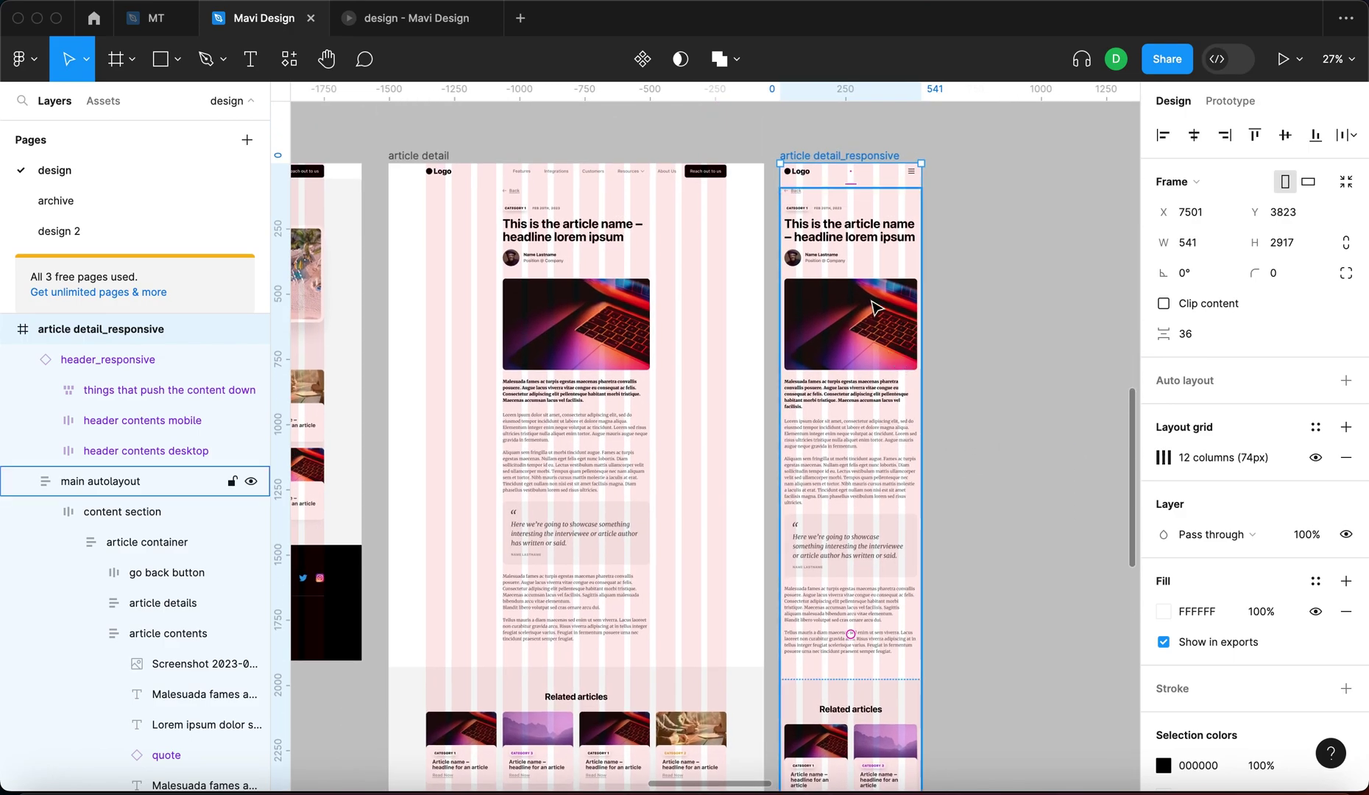
Examine the header, article content, related article cards and footer of the narrowed article detail_responsive frame
scroll(829, 199, right, 2)
scroll(830, 199, down, 2)
scroll(839, 294, up, 3)
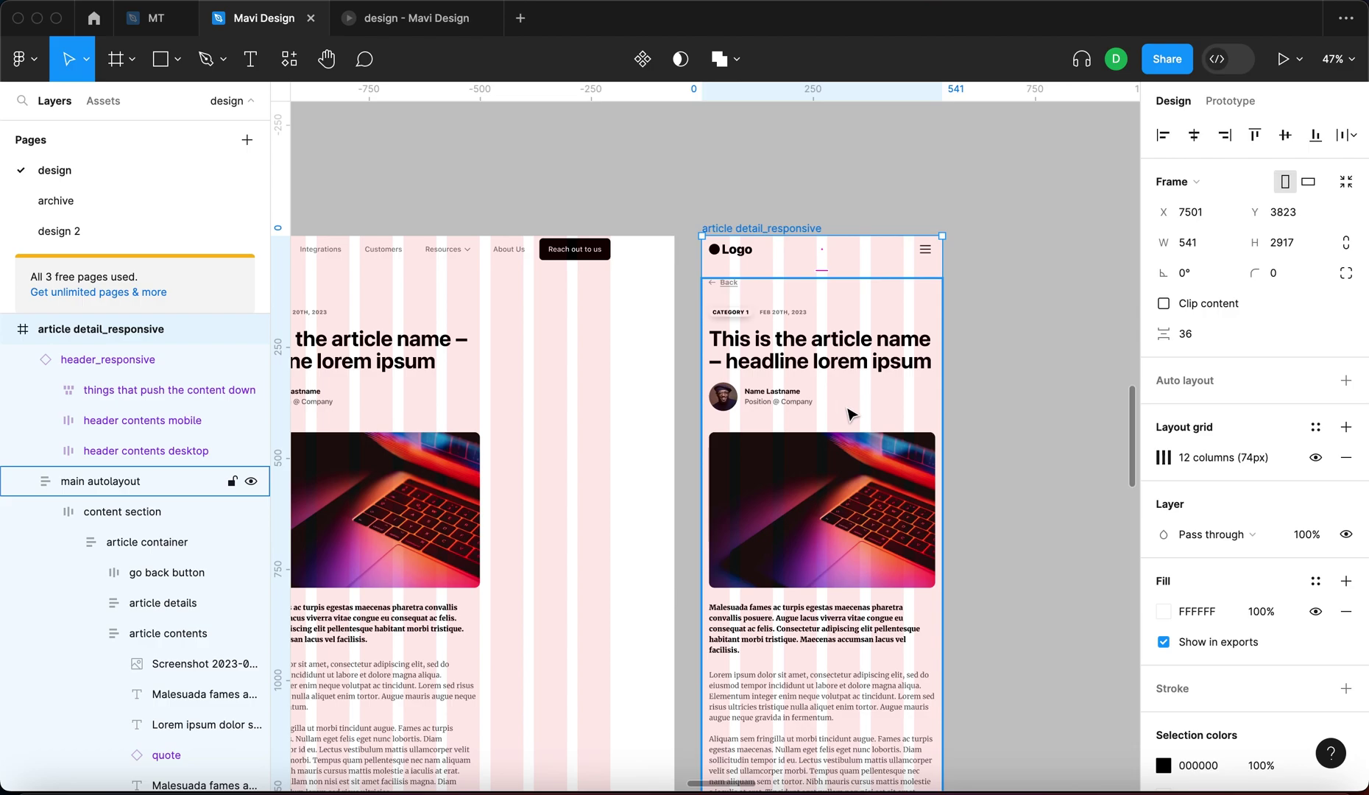
scroll(854, 444, down, 3)
scroll(854, 444, down, 5)
scroll(865, 472, left, 1)
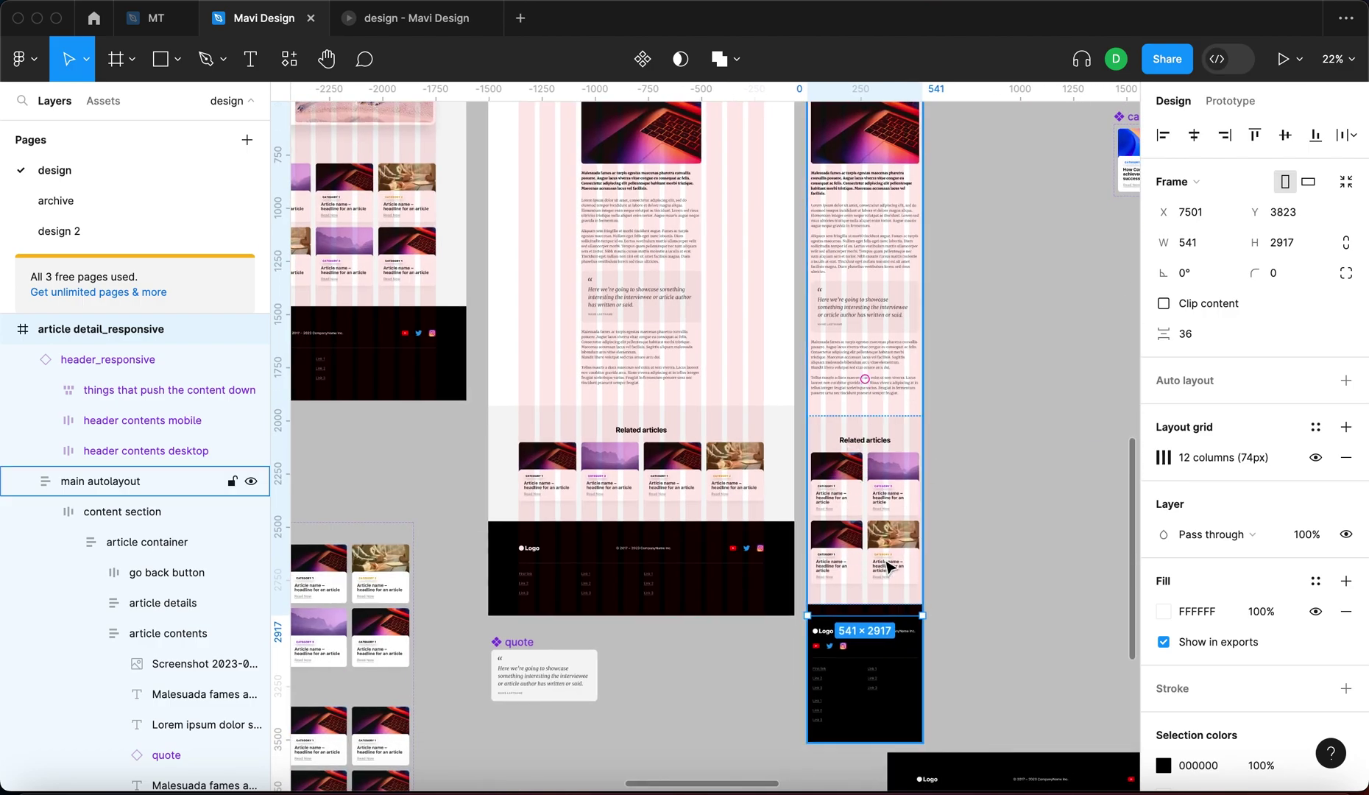
scroll(911, 663, down, 2)
scroll(880, 527, left, 1)
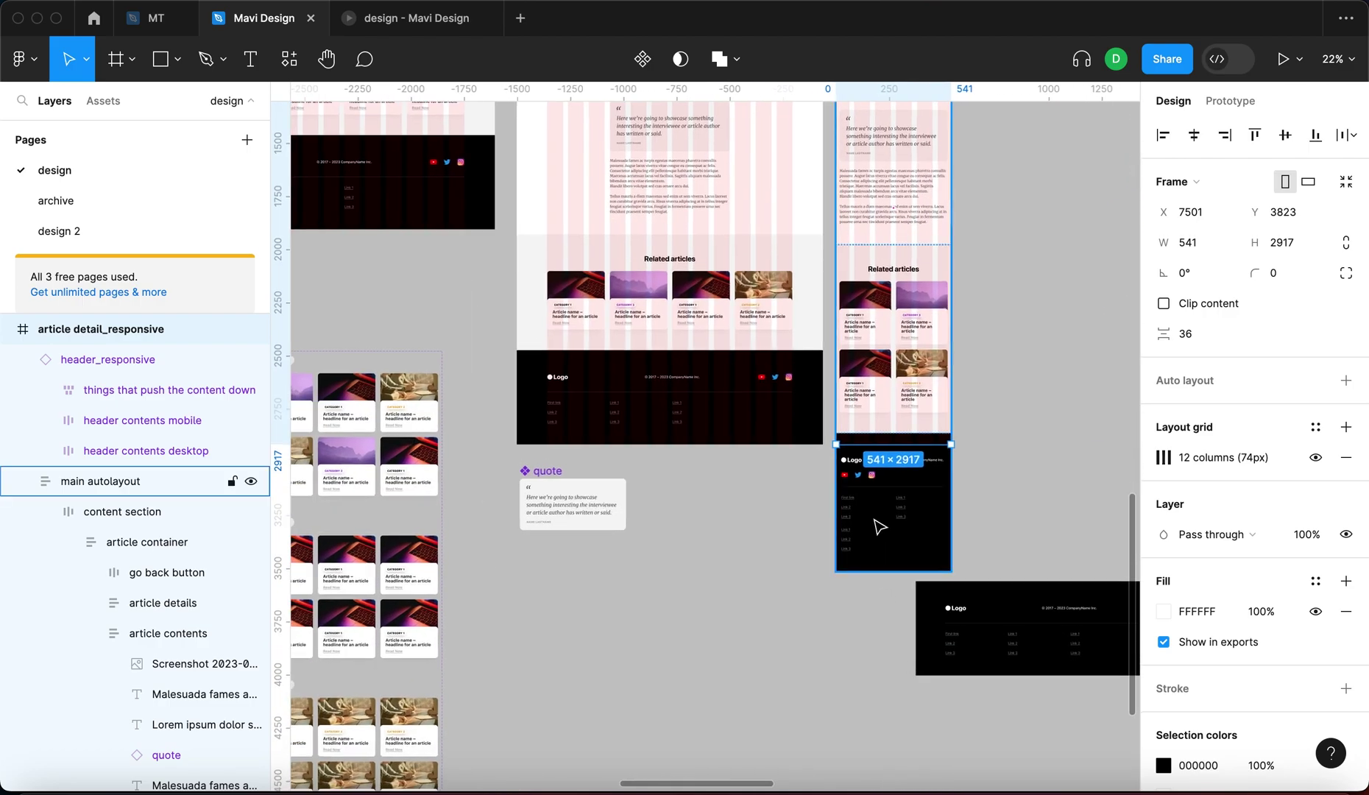
scroll(893, 574, down, 3)
scroll(898, 515, up, 3)
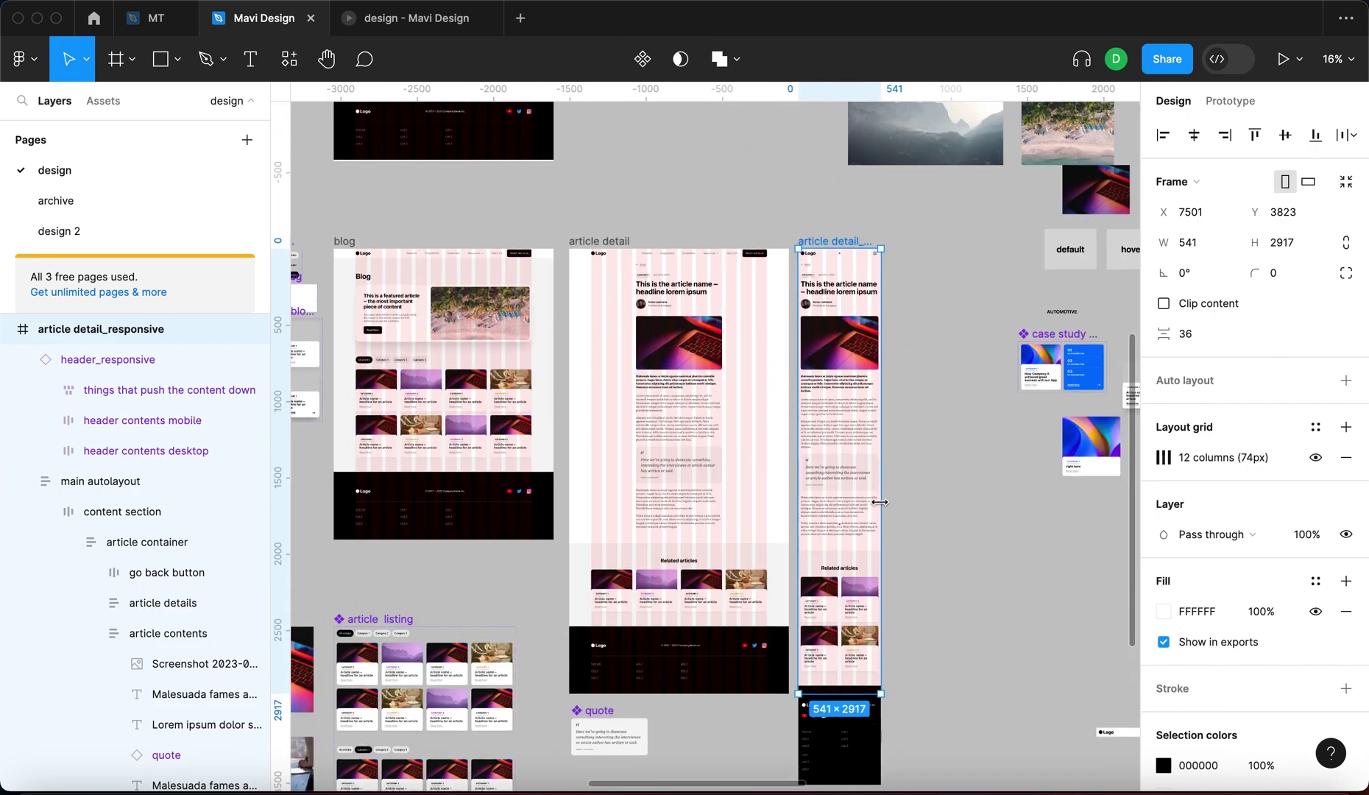
Test the single-column card layout by narrowing the article detail_responsive frame to about 457 px
drag(863, 506, 851, 509)
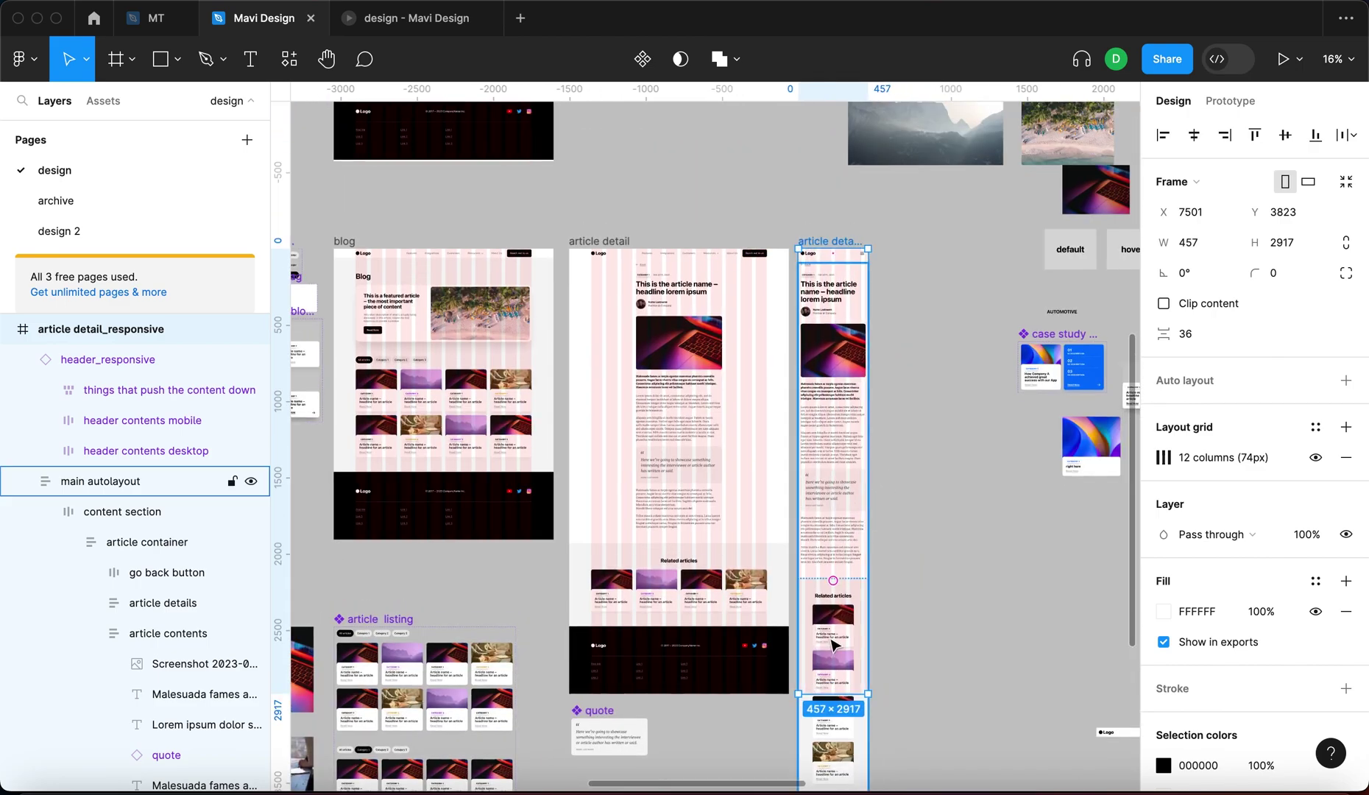
scroll(863, 513, down, 3)
scroll(863, 513, left, 1)
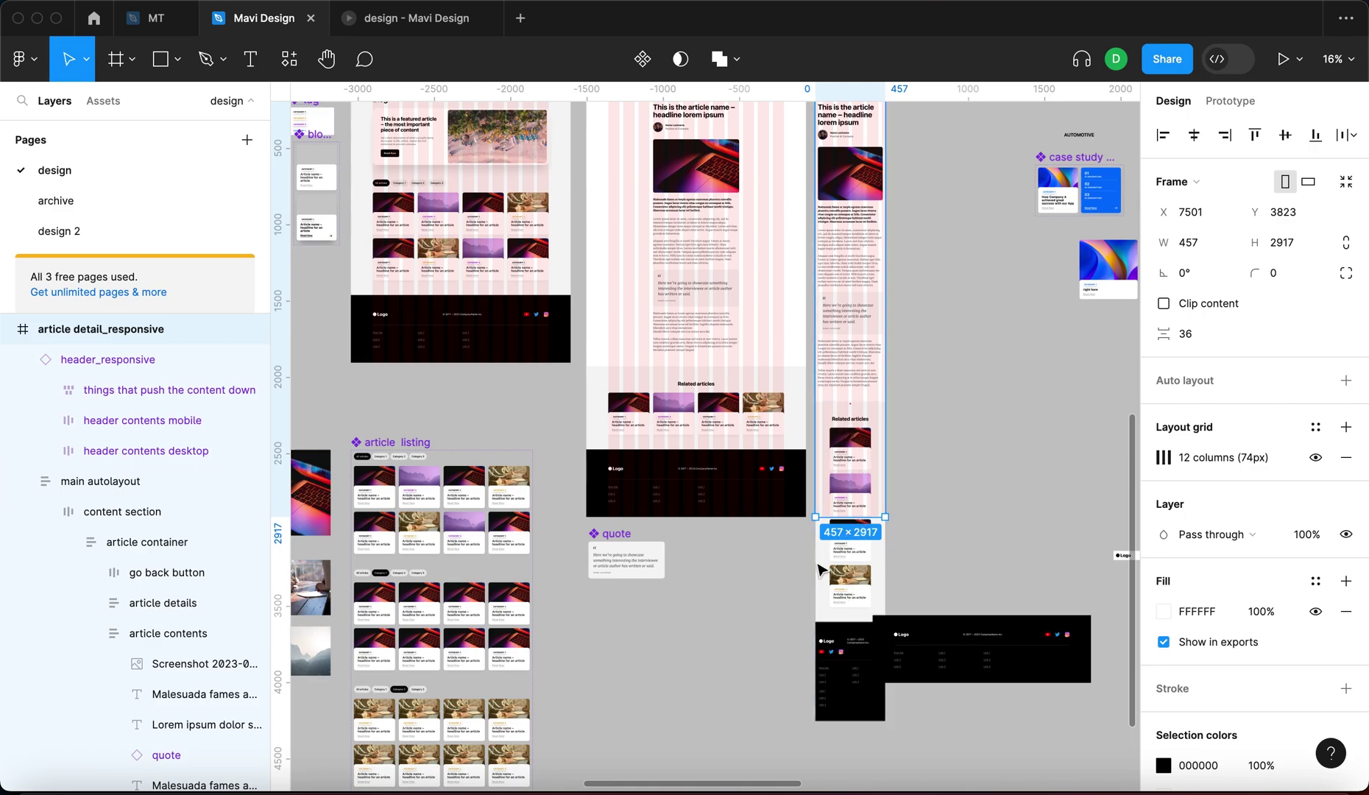
scroll(783, 661, right, 4)
scroll(782, 660, up, 2)
Widen the article detail_responsive frame to a desktop width of about 1373 px
click(902, 740)
click(711, 138)
drag(751, 176, 893, 196)
scroll(863, 223, up, 3)
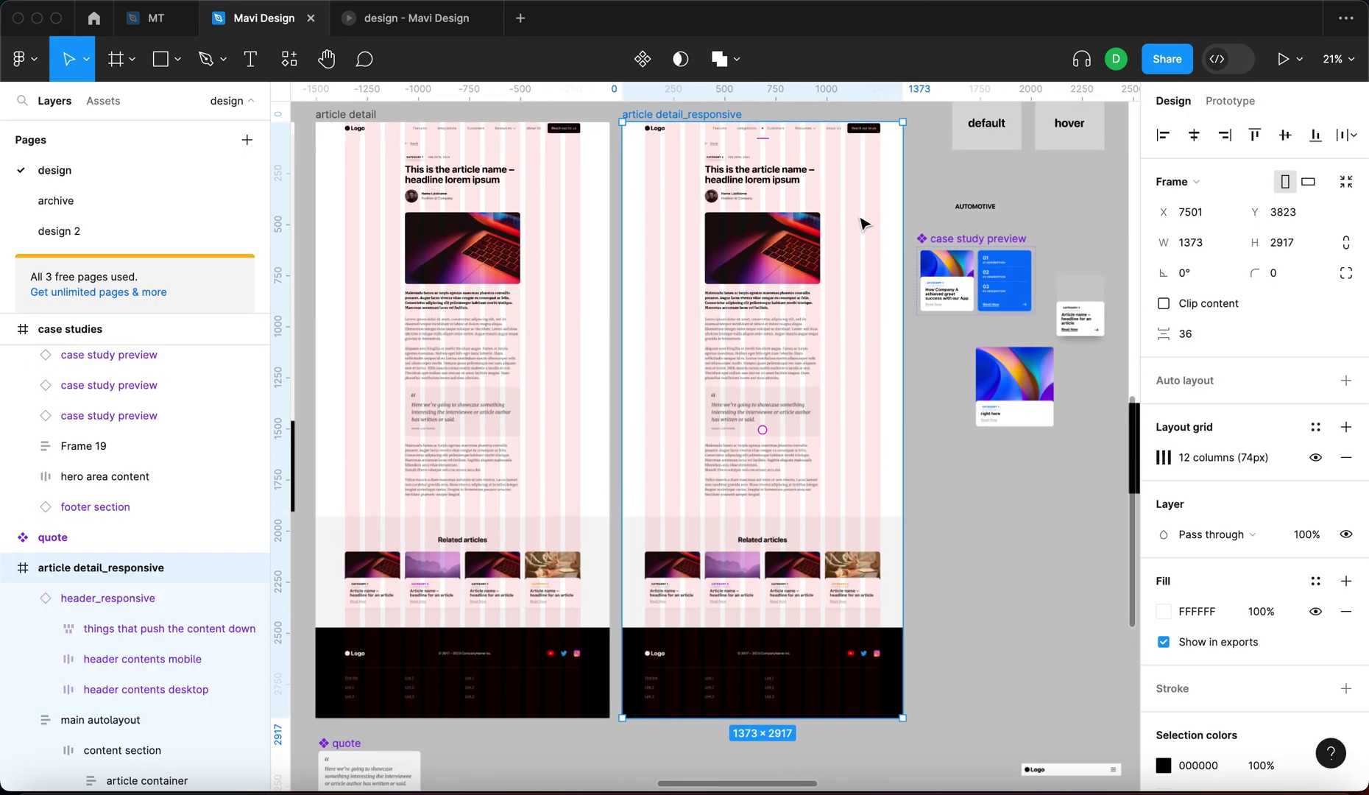
scroll(862, 223, left, 5)
scroll(1043, 184, up, 2)
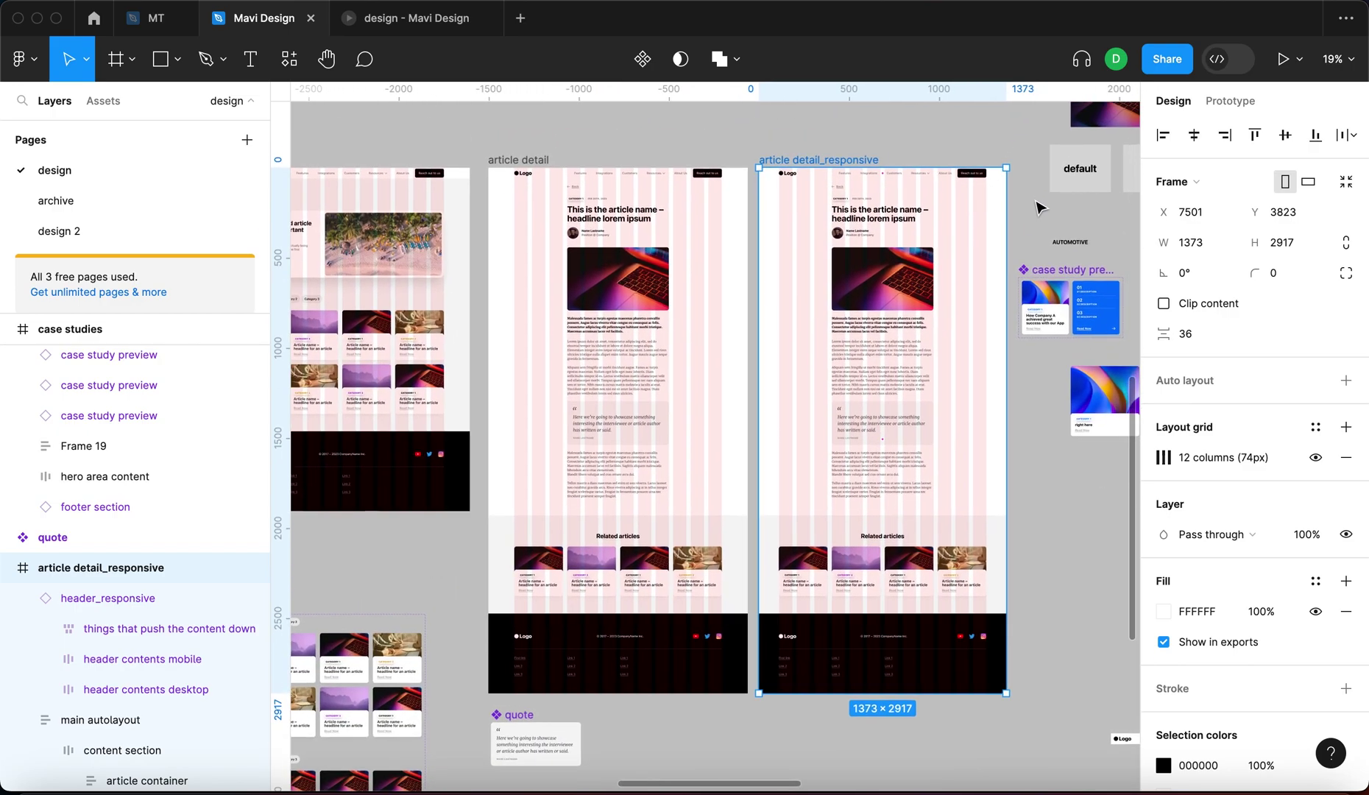
Narrow the article detail_responsive frame to a tablet width of about 900 px
drag(1002, 238, 917, 261)
scroll(895, 184, up, 5)
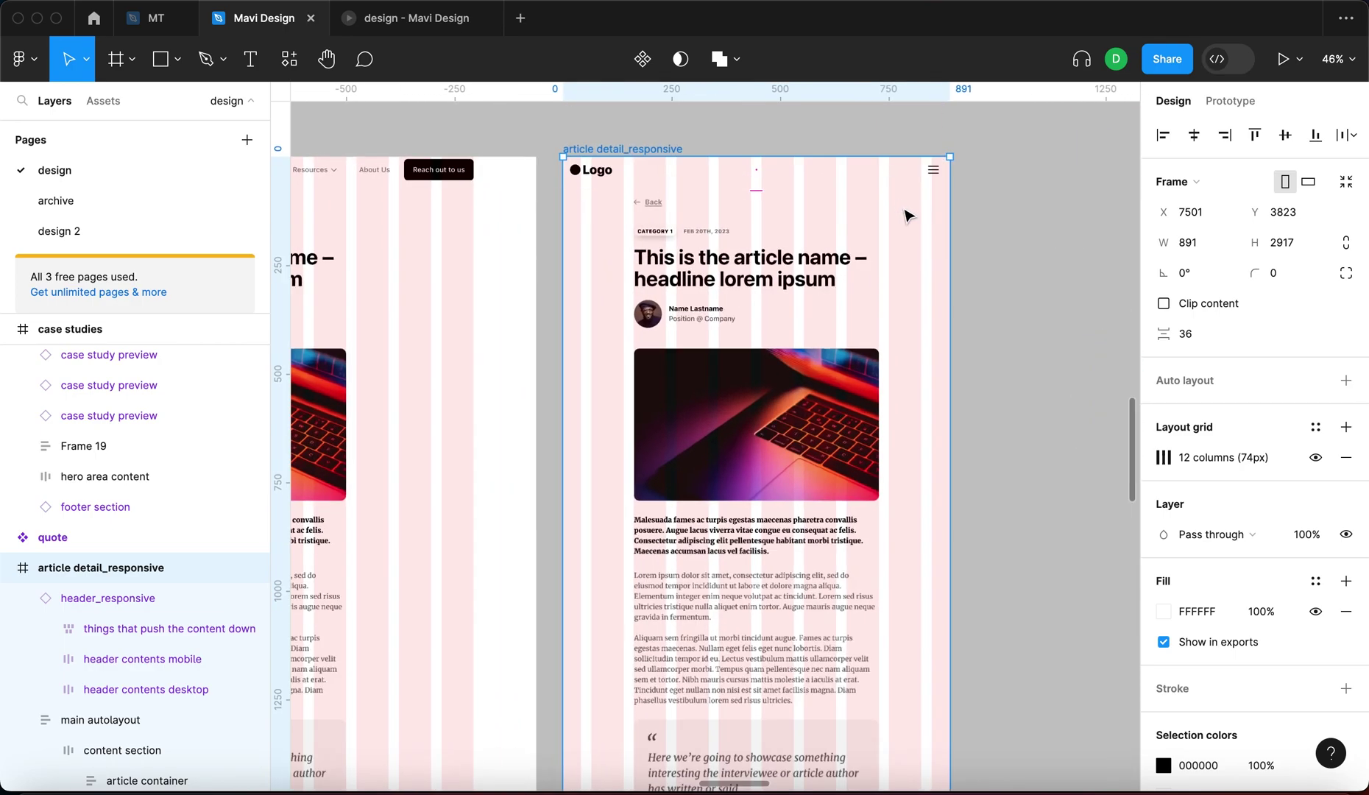
scroll(913, 257, down, 3)
mouse_move(929, 268)
mouse_down()
mouse_move(946, 270)
mouse_move(934, 270)
mouse_up()
Duplicate the article detail_responsive frame beside the original and narrow the copy to a mobile width of about 320 px
scroll(935, 276, right, 5)
scroll(935, 276, down, 2)
scroll(931, 276, down, 3)
alt+drag(766, 206, 952, 204)
drag(1082, 267, 961, 284)
click(1191, 245)
key(Down)
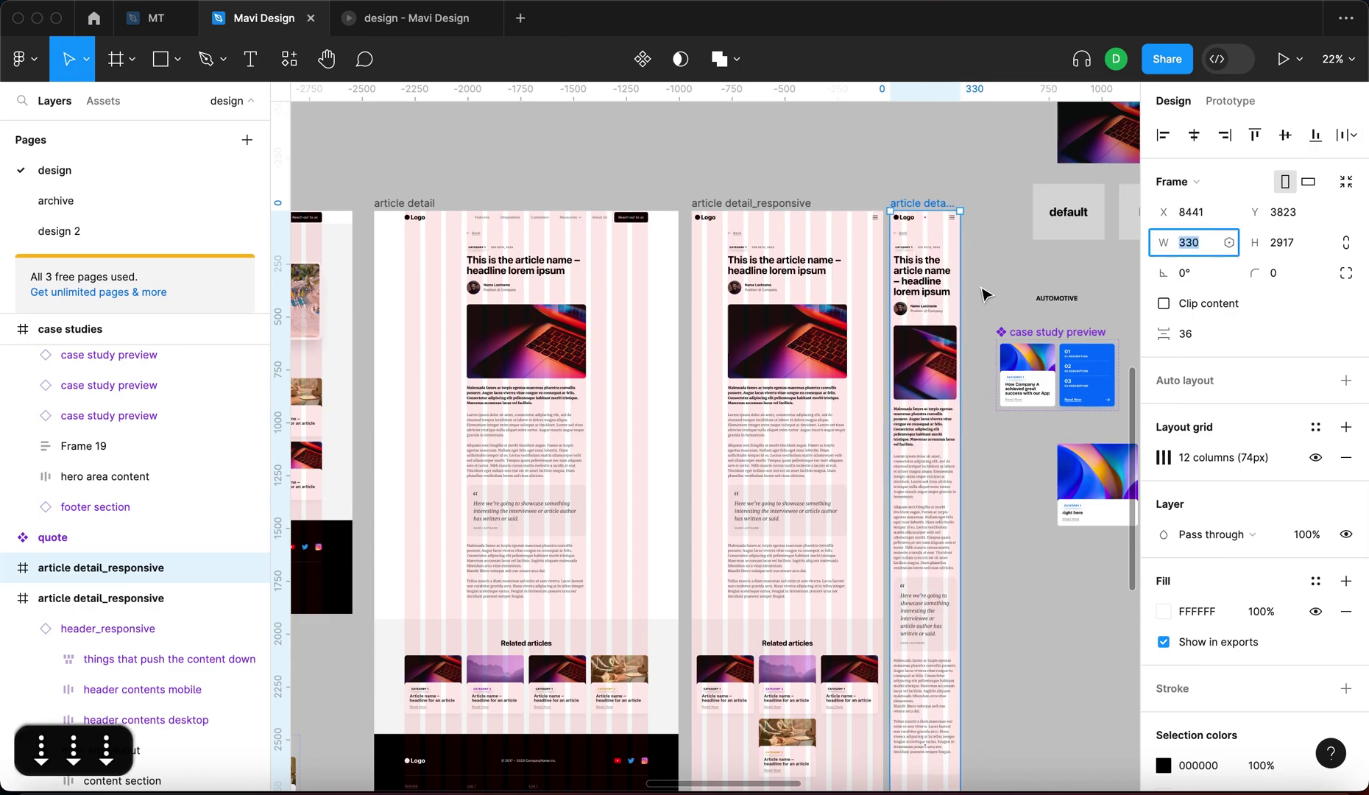
key(shift+Down)
key(shift+Down)
key(Return)
Move the loose footer section_responsive instance away from the mobile article frame into empty canvas space
click(1009, 280)
scroll(1009, 279, down, 5)
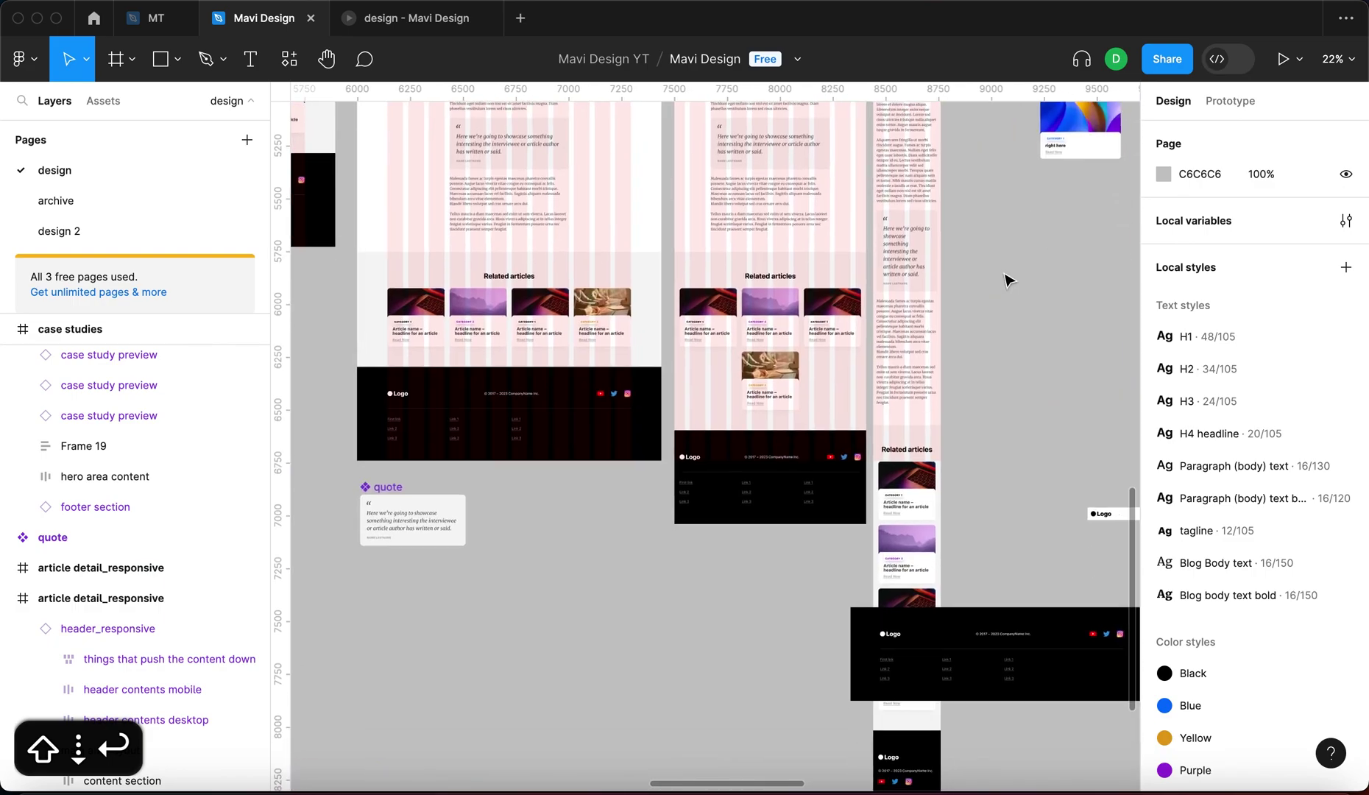
scroll(979, 280, down, 5)
click(1022, 533)
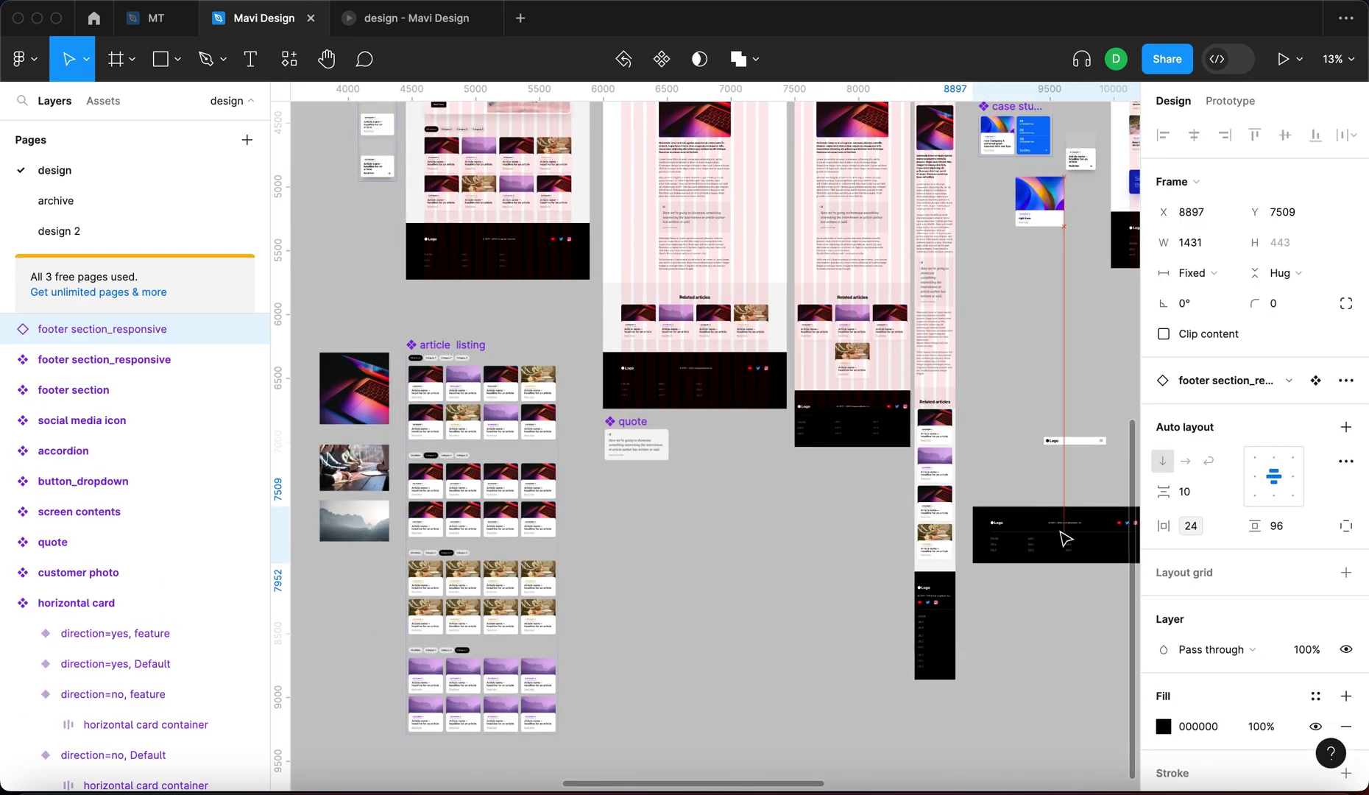
click(1050, 620)
Compare the desktop, tablet and mobile versions of the article detail page from header to footer
scroll(1048, 640, up, 3)
scroll(856, 246, up, 5)
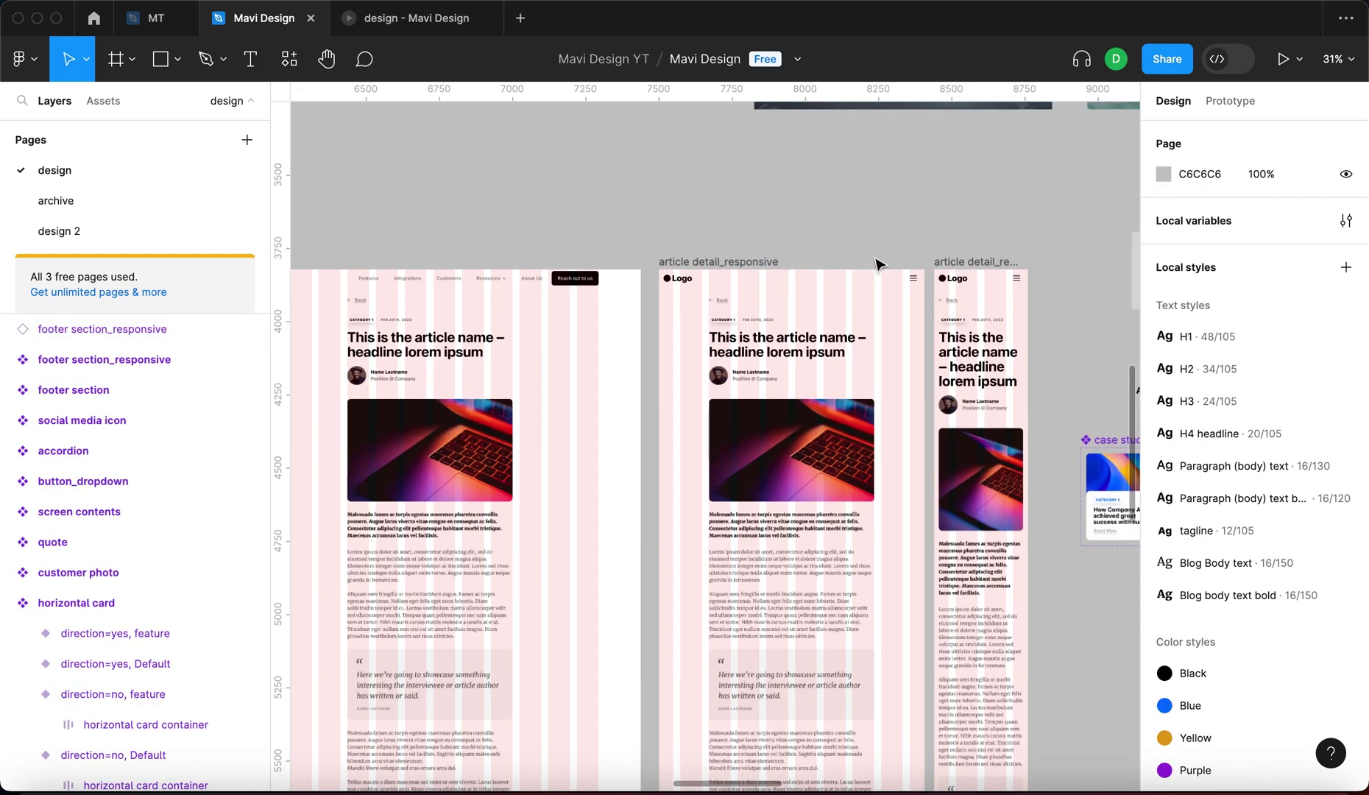
scroll(883, 294, down, 5)
scroll(895, 315, up, 2)
scroll(894, 315, down, 3)
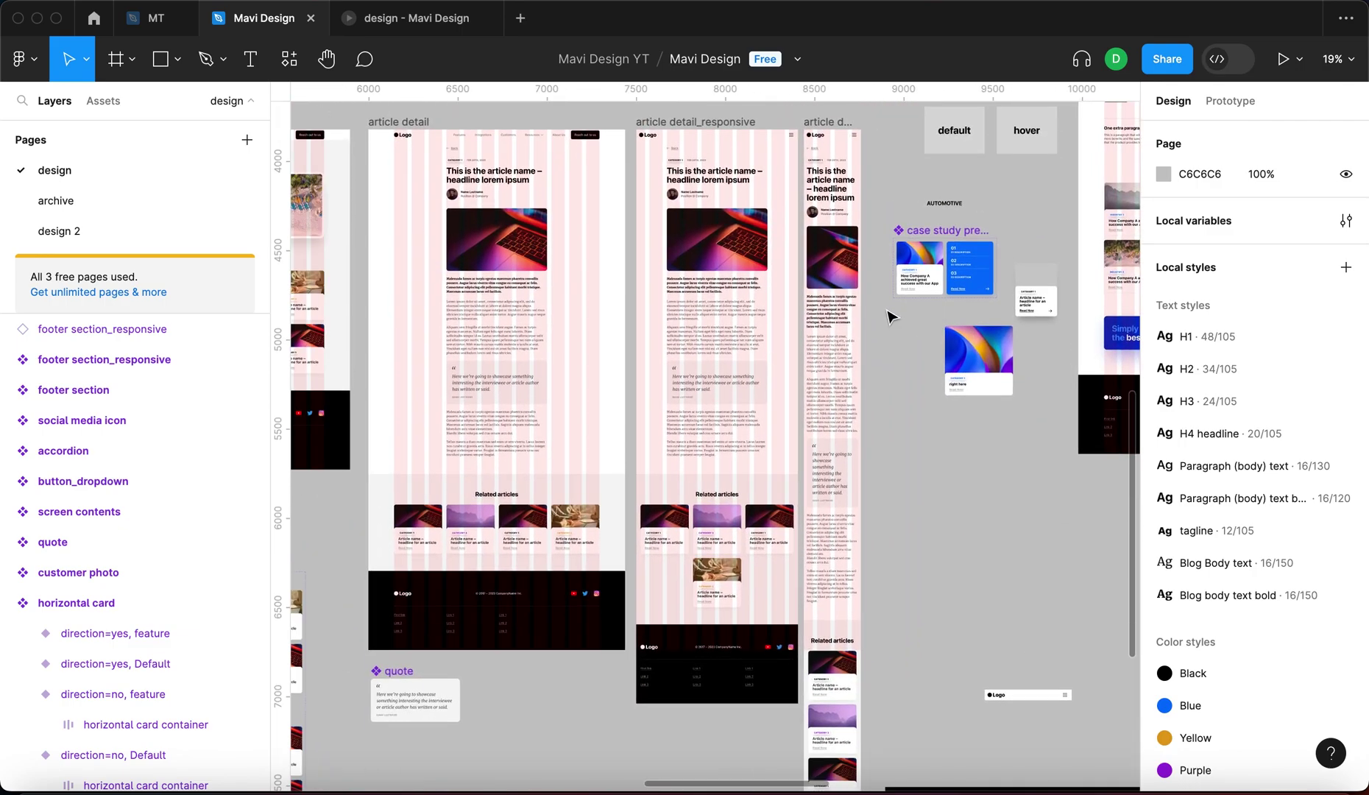
click(908, 507)
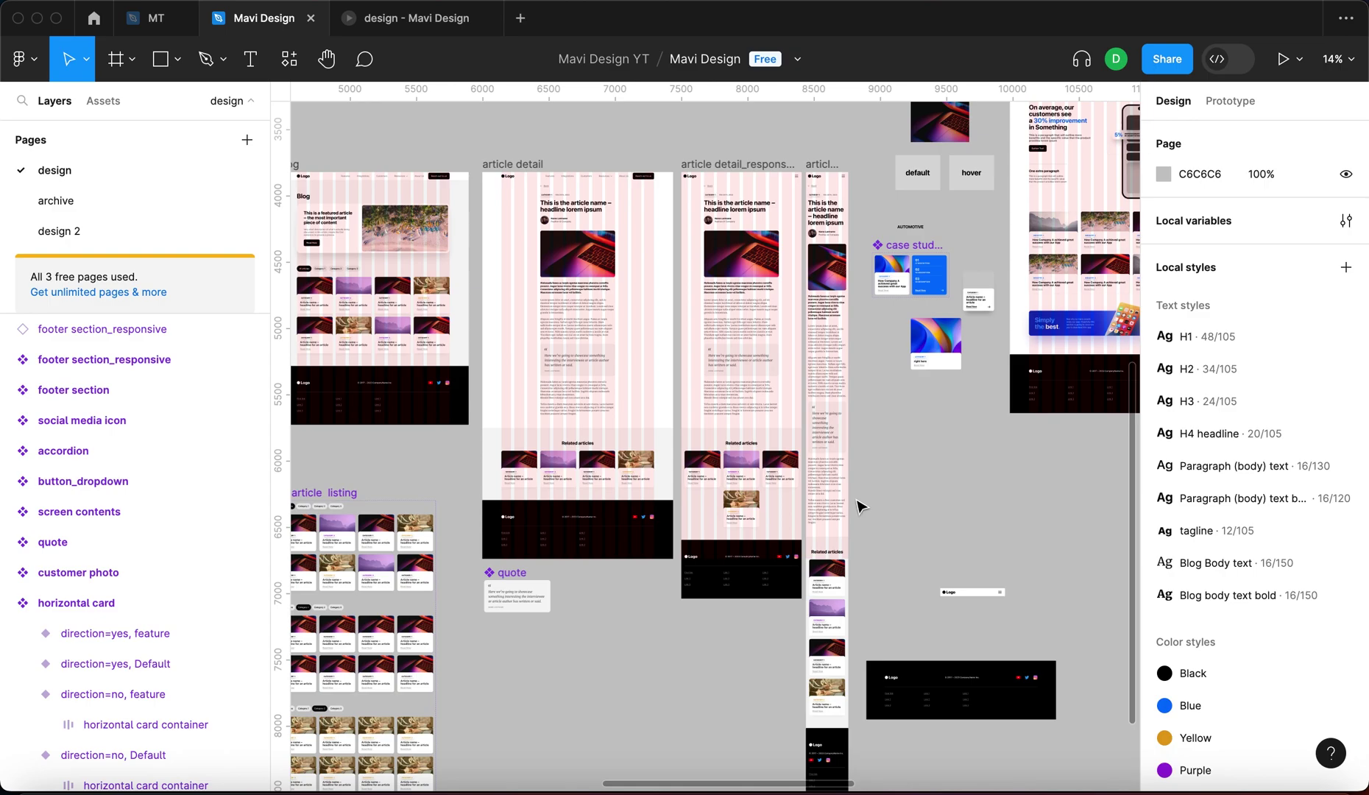
scroll(663, 464, down, 3)
scroll(663, 463, left, 5)
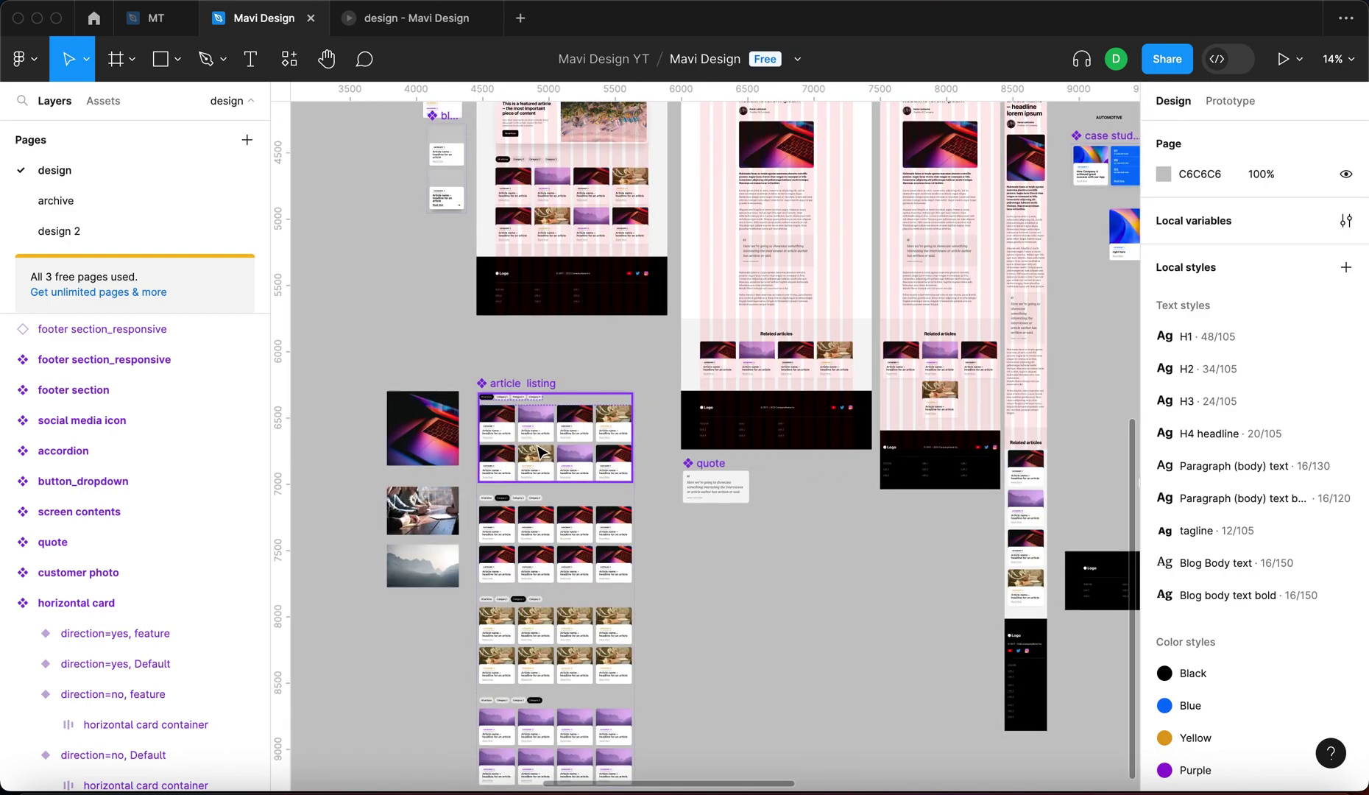
Try narrowing the Default variant of the blog article preview component, and undo the resize
scroll(549, 327, up, 3)
scroll(548, 327, left, 2)
scroll(509, 216, up, 5)
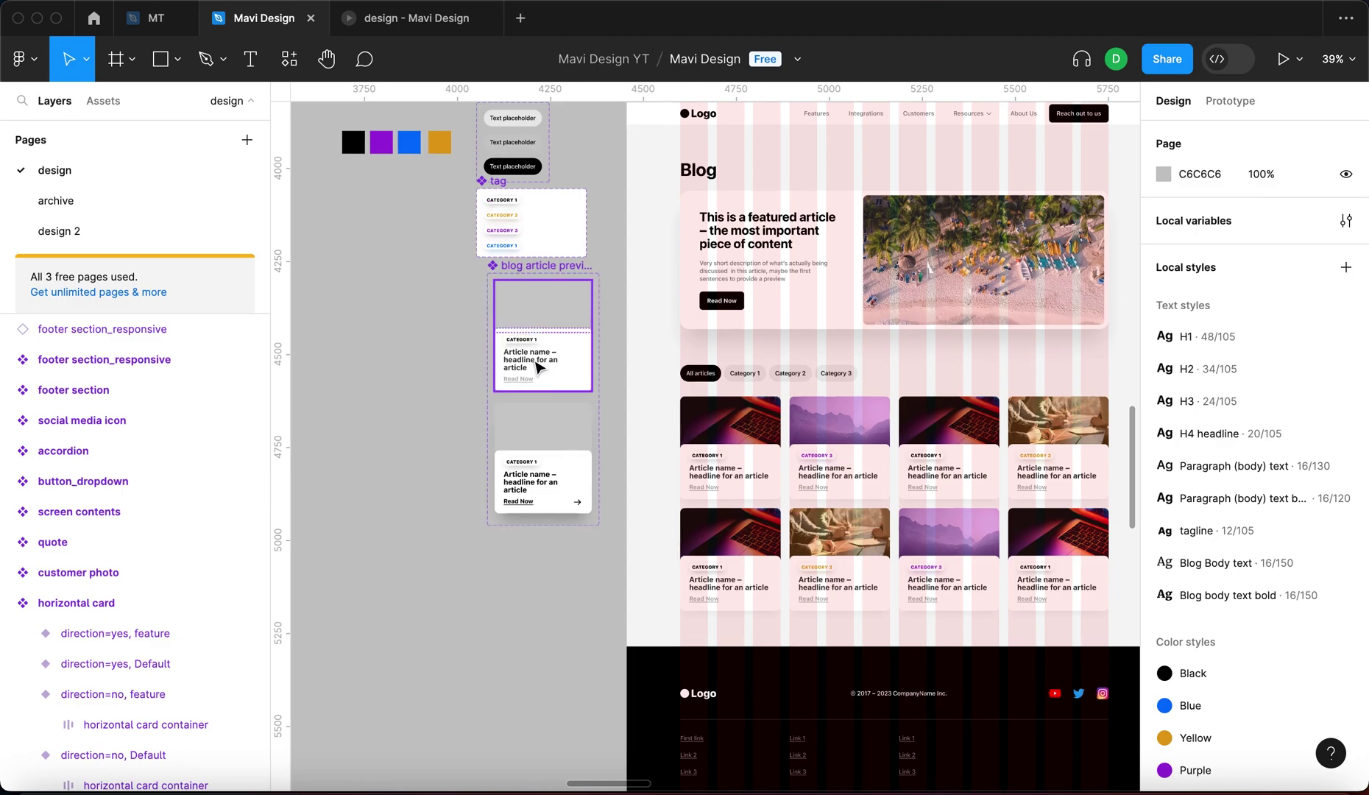
click(541, 368)
scroll(552, 367, up, 4)
scroll(561, 366, up, 2)
drag(693, 359, 626, 369)
key(super+z)
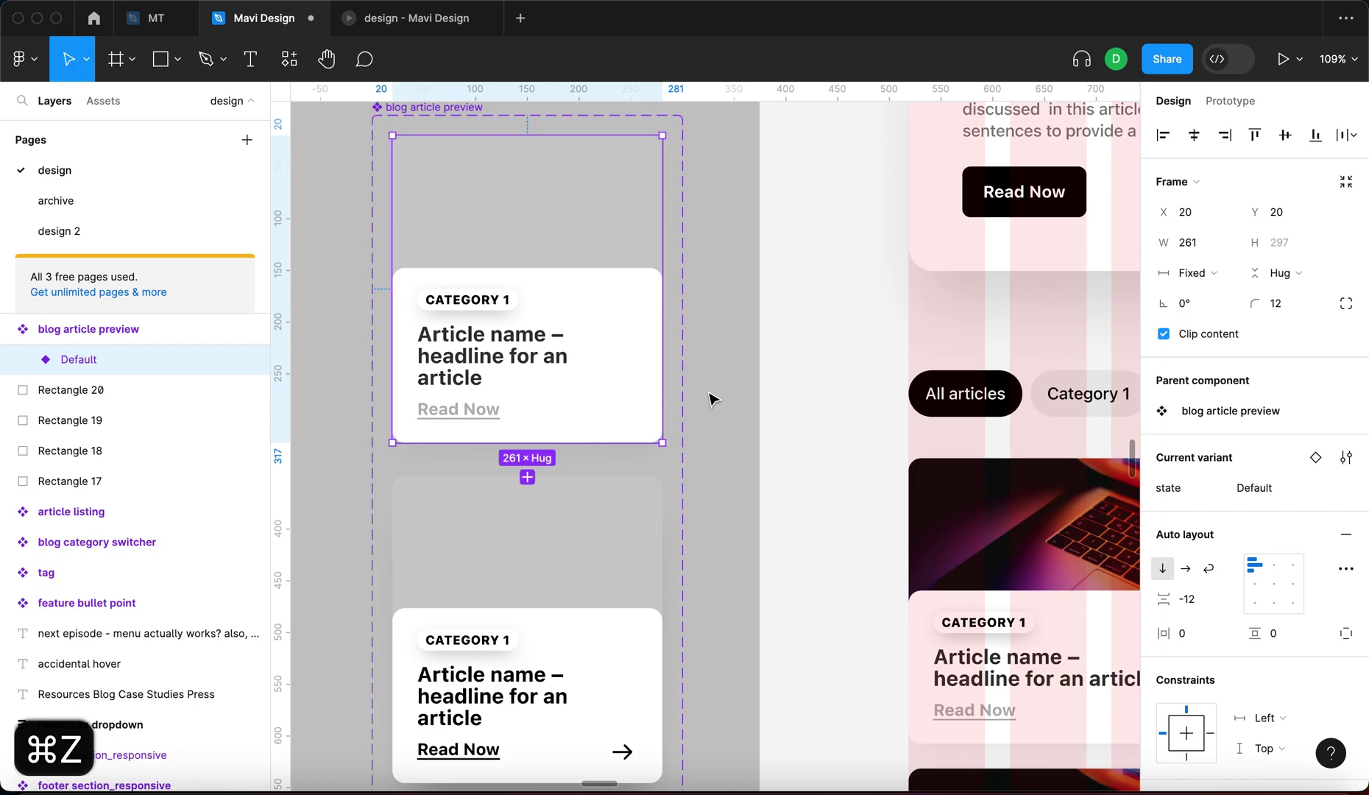
Try narrowing the quote component below the article detail frame, and undo the resize
scroll(710, 400, down, 5)
scroll(711, 401, right, 5)
scroll(710, 403, down, 2)
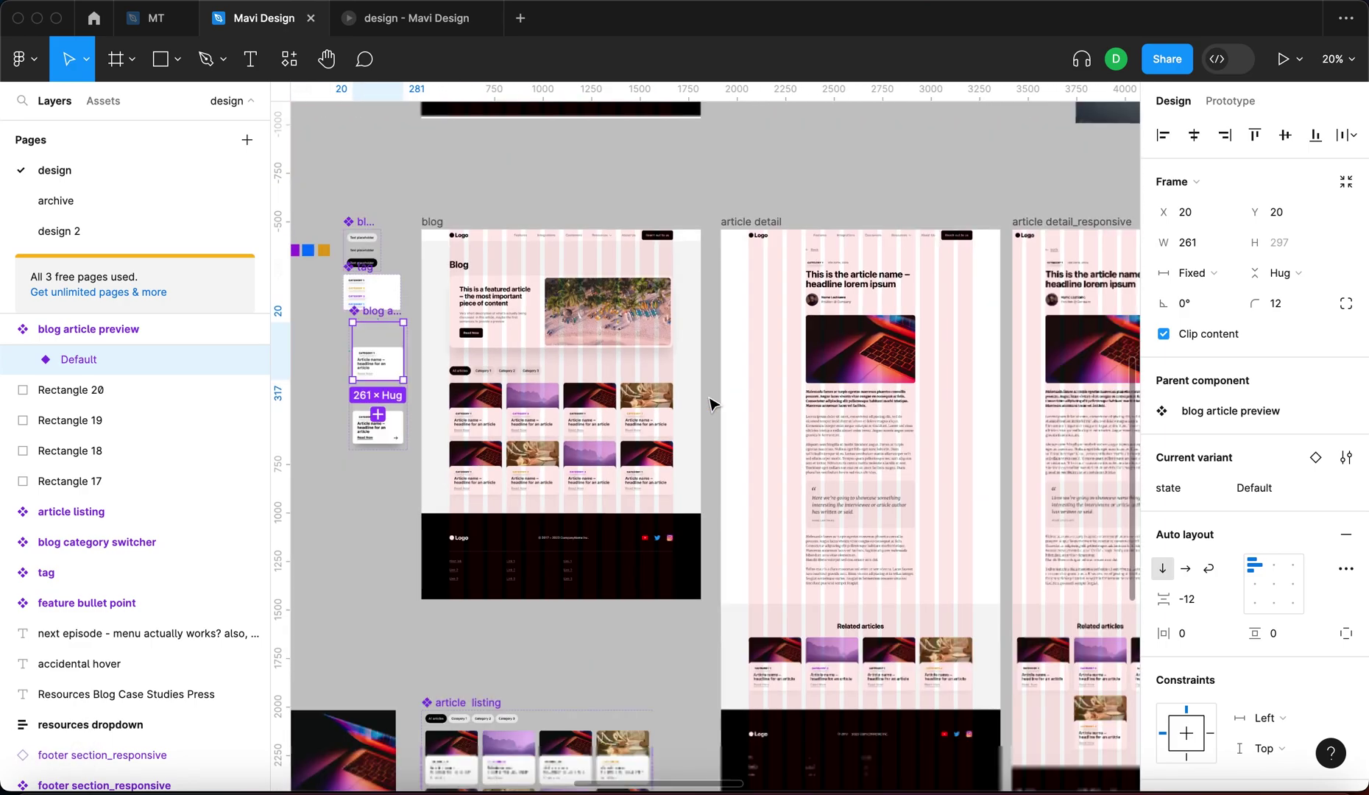
scroll(710, 403, down, 6)
scroll(710, 402, right, 5)
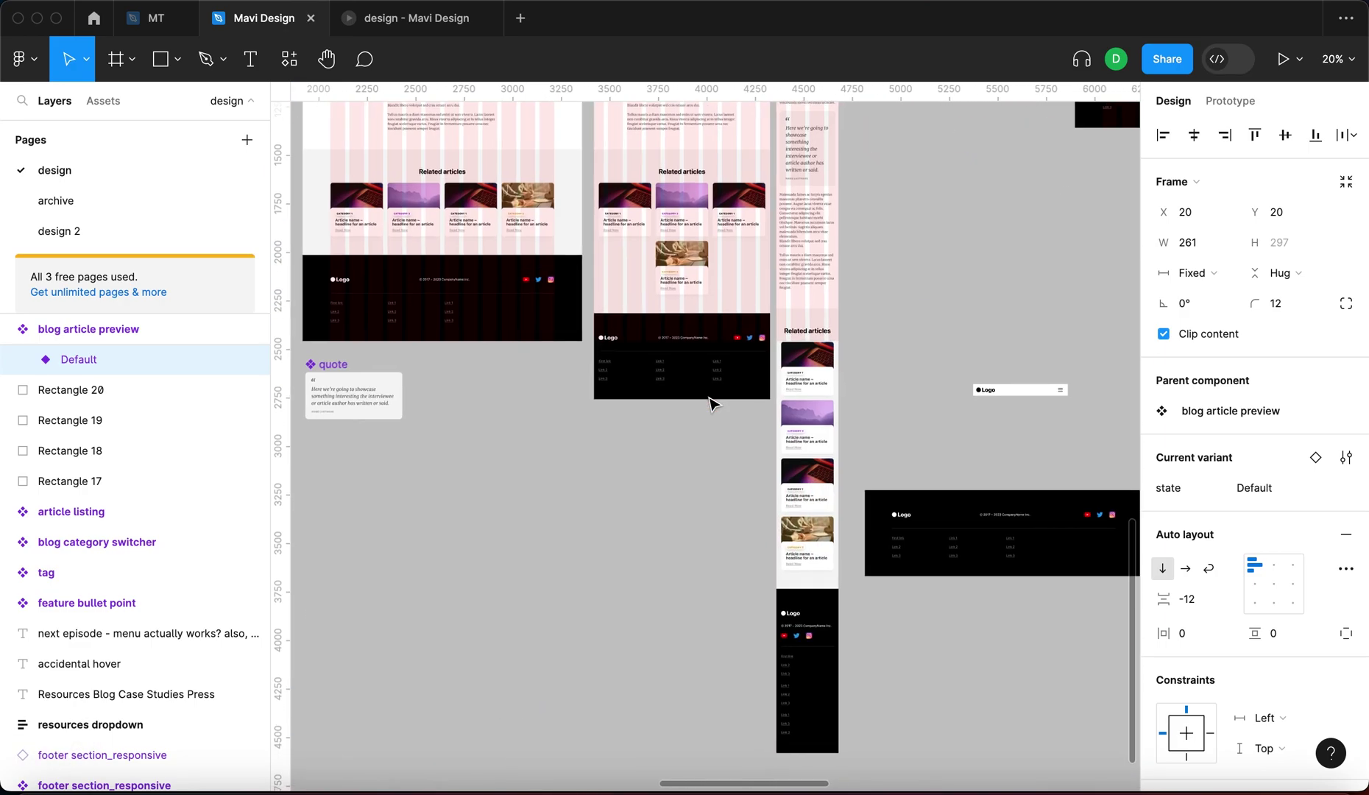
scroll(712, 401, left, 3)
scroll(538, 419, up, 1)
scroll(458, 431, up, 5)
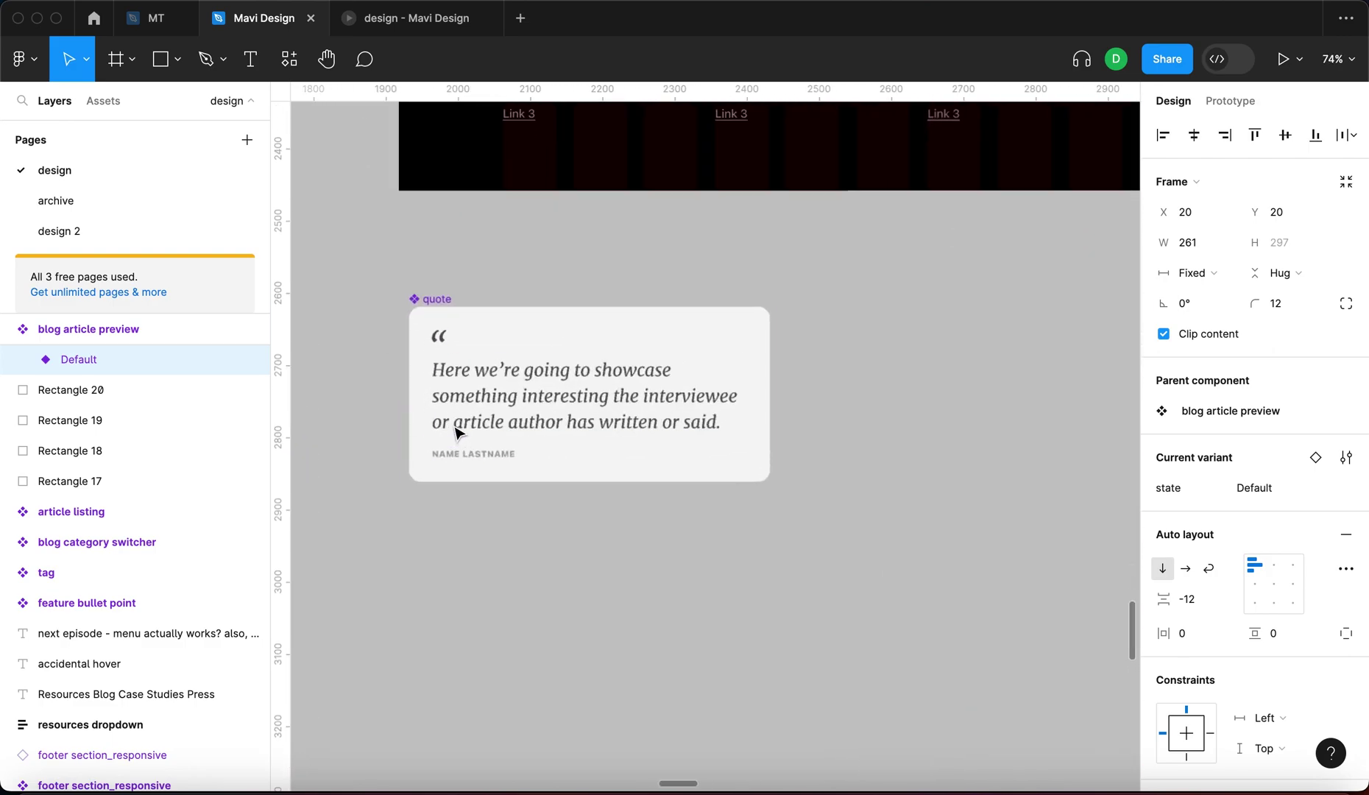
click(757, 400)
drag(766, 395, 621, 390)
key(super+z)
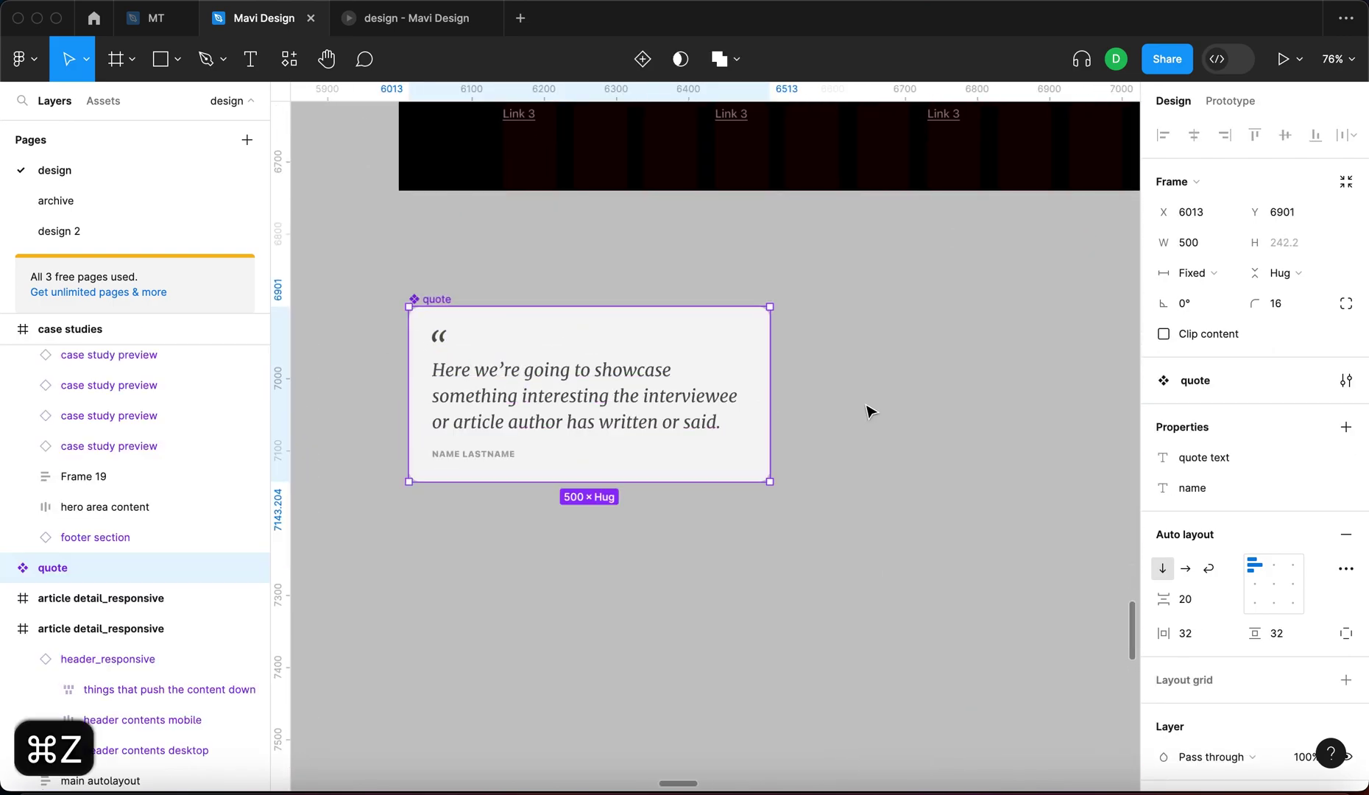
Move the loose footer section_responsive instance a little further away from the mobile article frame
scroll(866, 408, down, 5)
scroll(867, 410, down, 2)
scroll(867, 410, right, 6)
scroll(867, 410, up, 3)
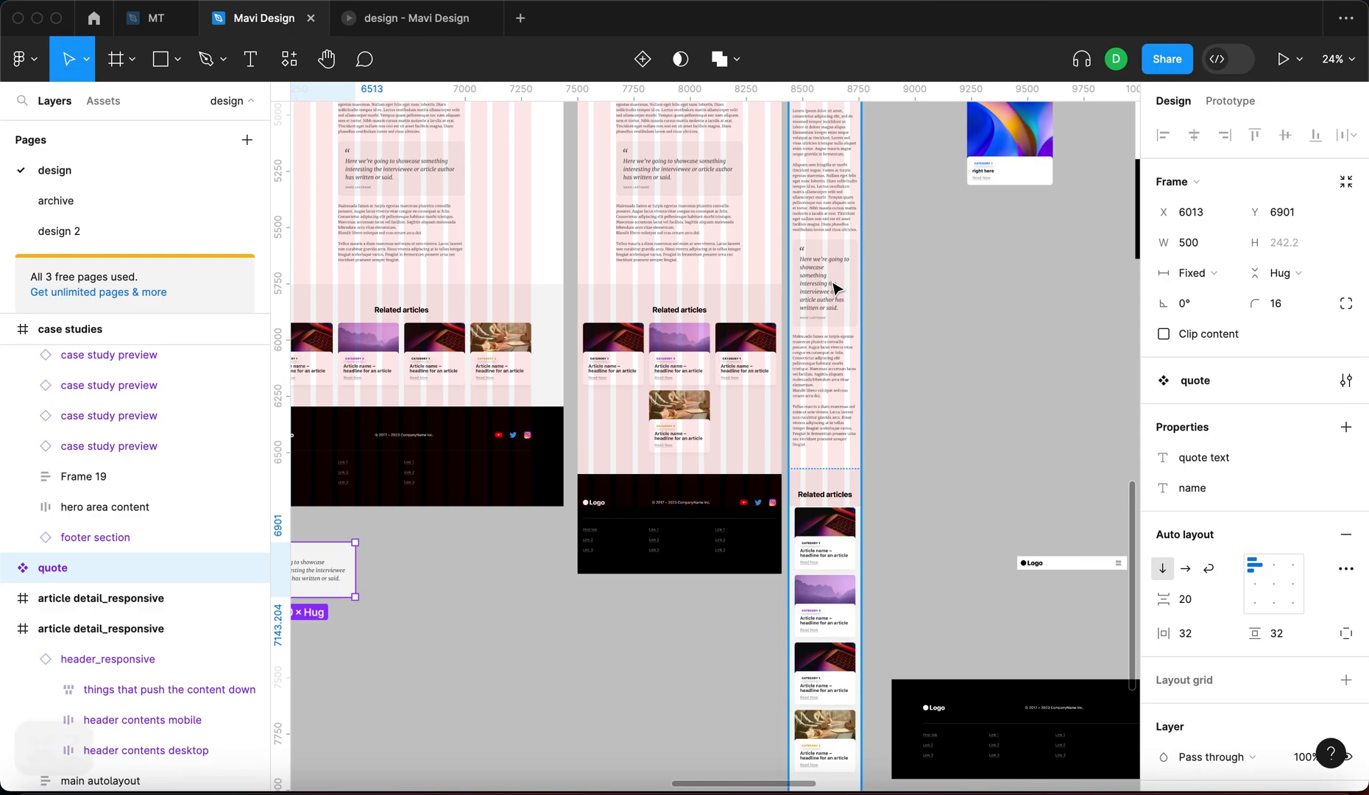
click(893, 322)
scroll(884, 353, up, 4)
scroll(876, 383, right, 2)
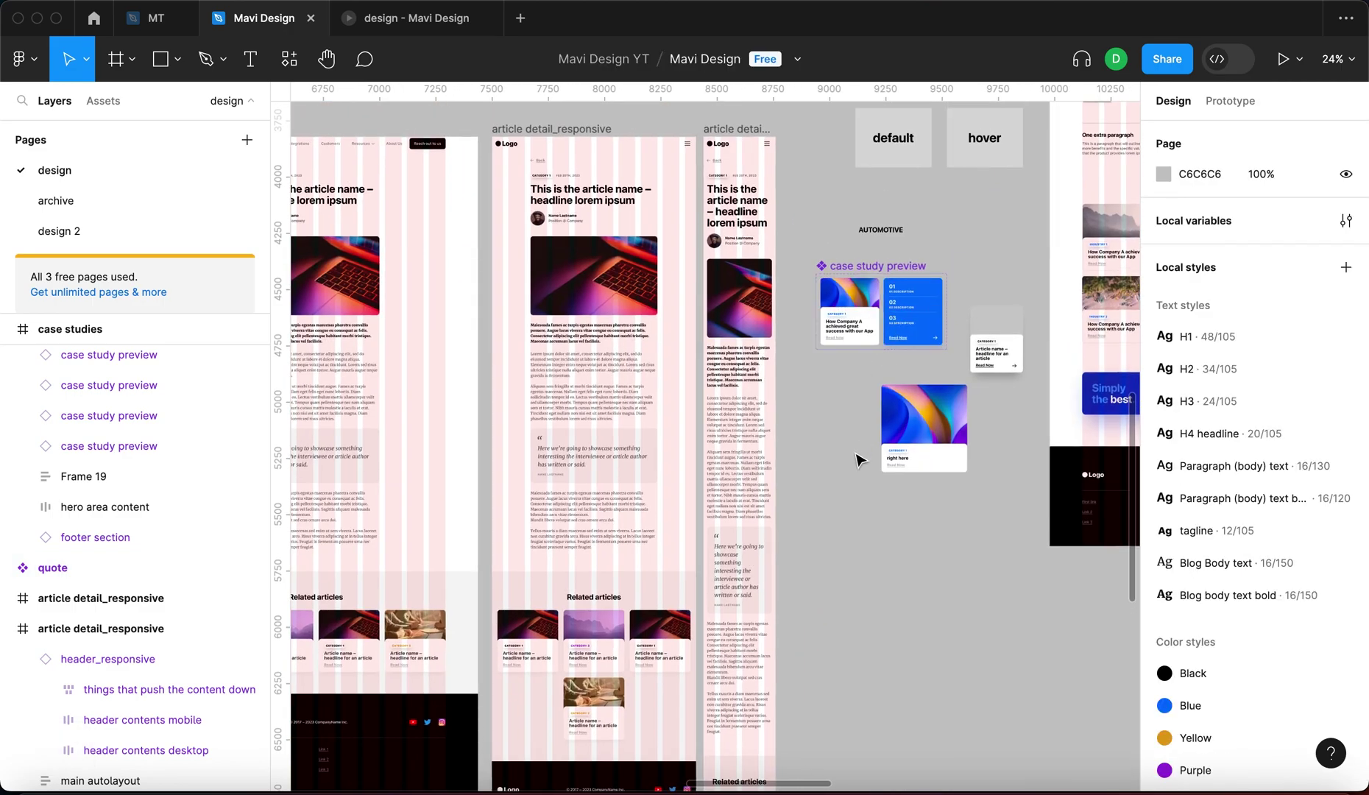
scroll(858, 460, down, 3)
scroll(856, 471, down, 4)
scroll(856, 472, right, 1)
drag(878, 610, 920, 600)
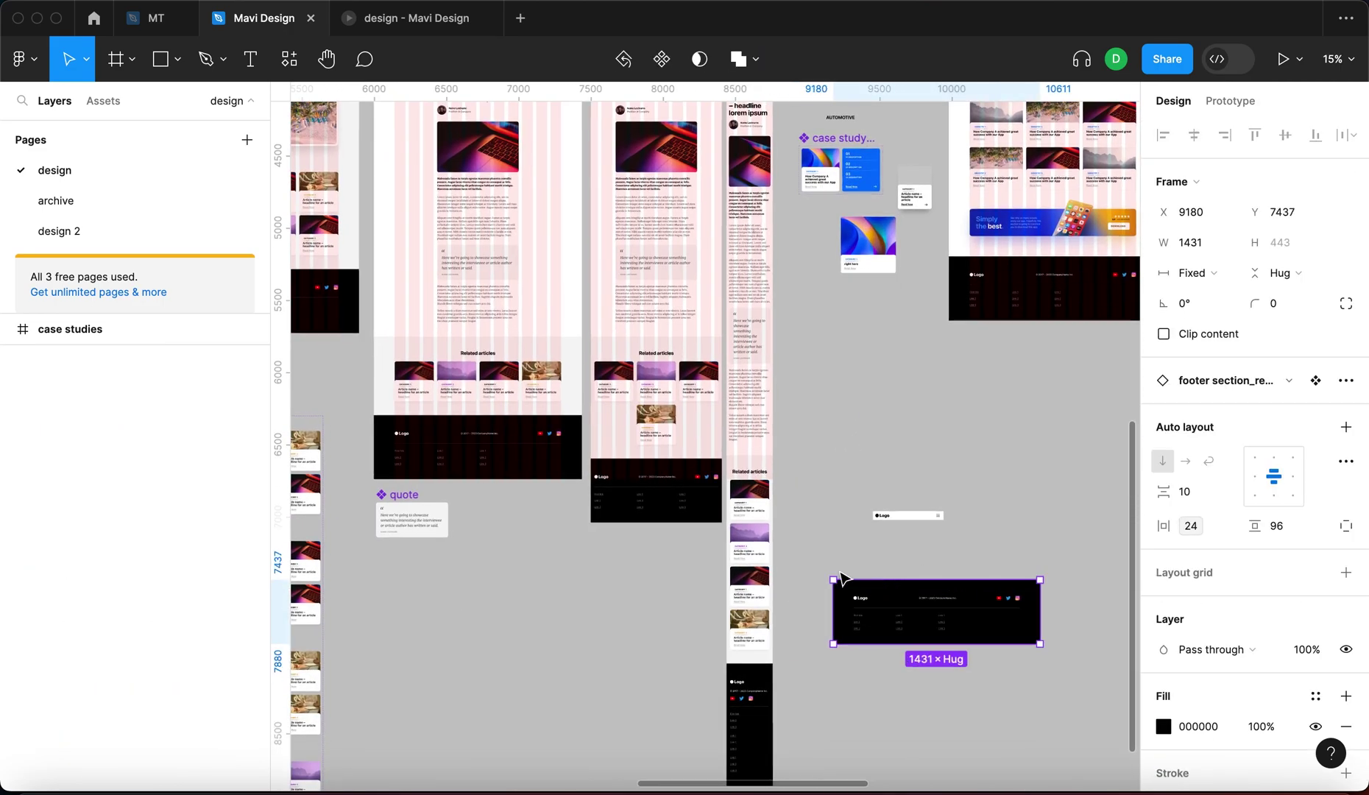
key(Escape)
click(421, 511)
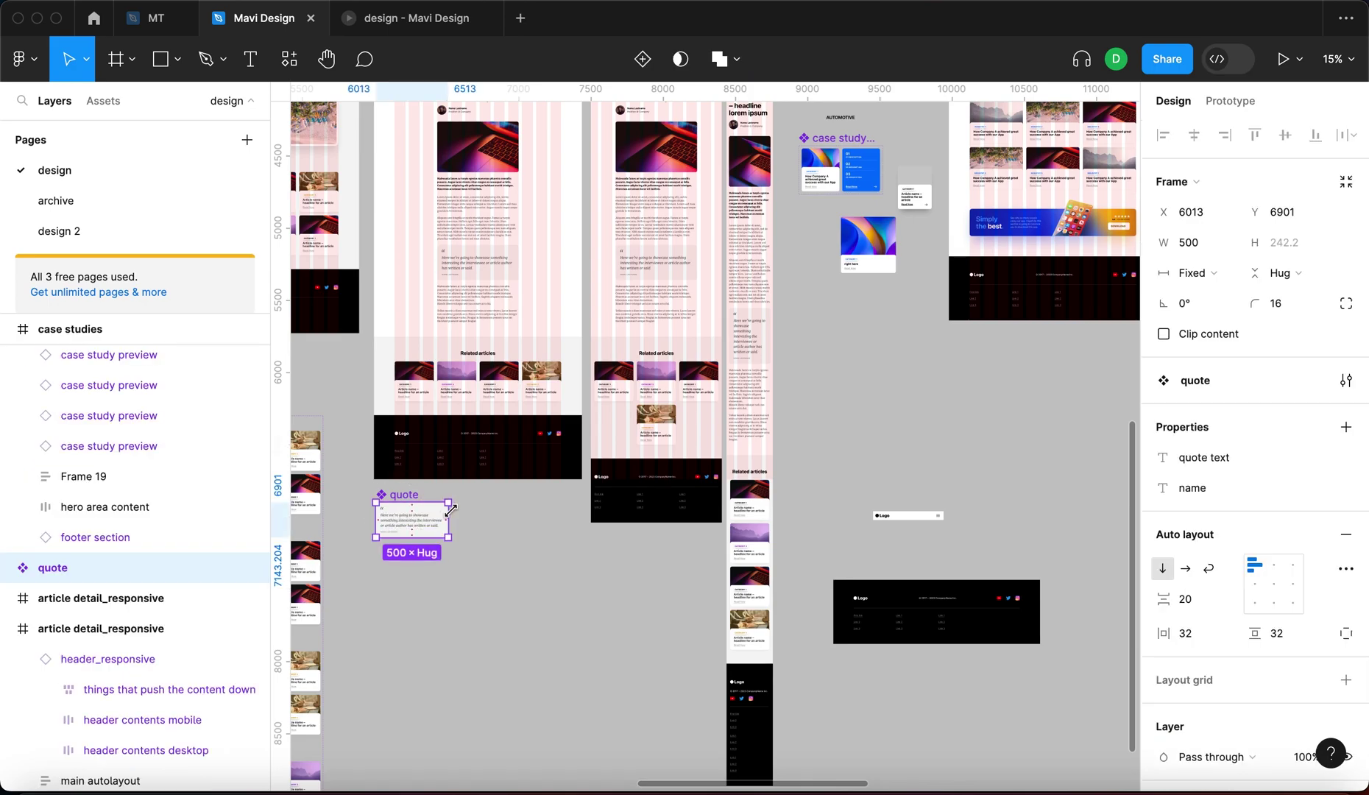
click(657, 560)
scroll(659, 556, up, 1)
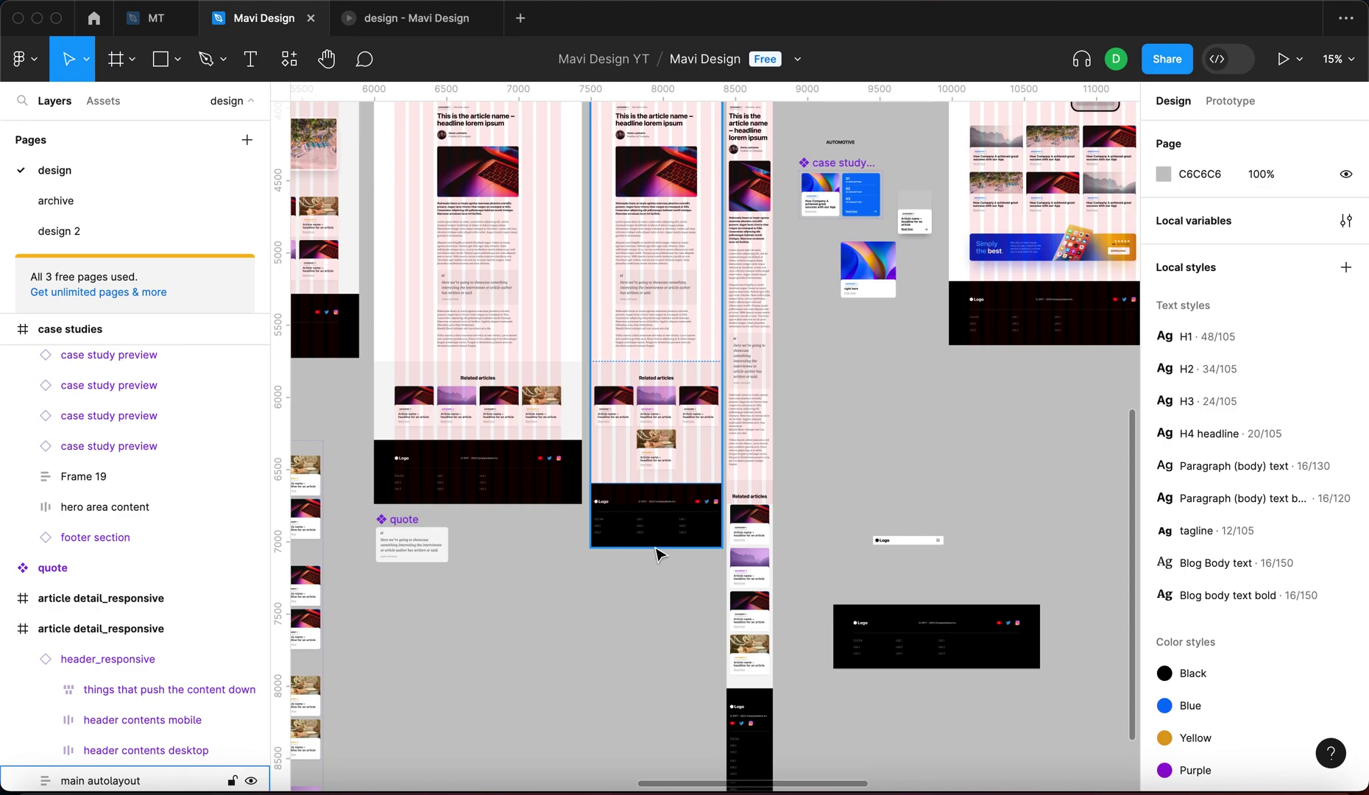
scroll(658, 554, down, 5)
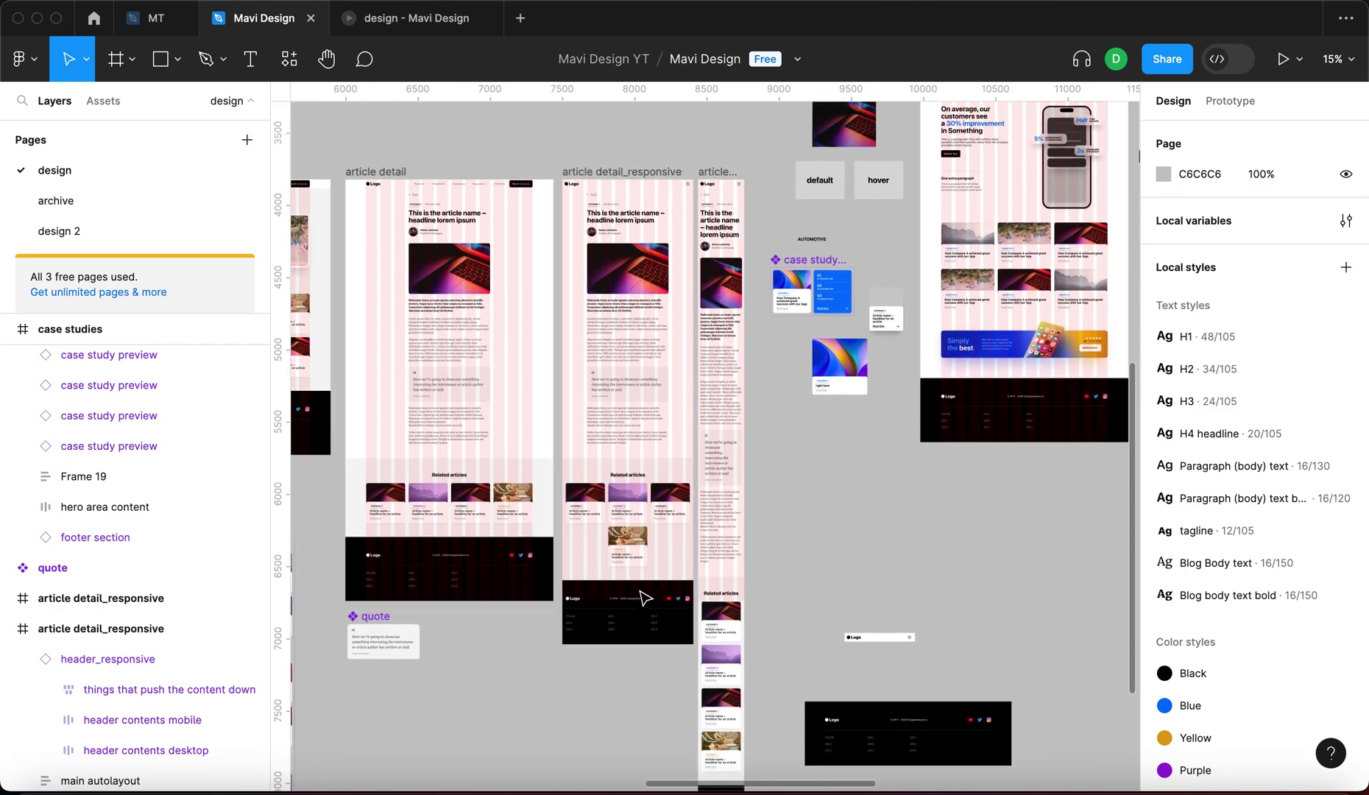
Rename the medium-width responsive article frame as article detail_responsive_tablet
scroll(749, 388, up, 5)
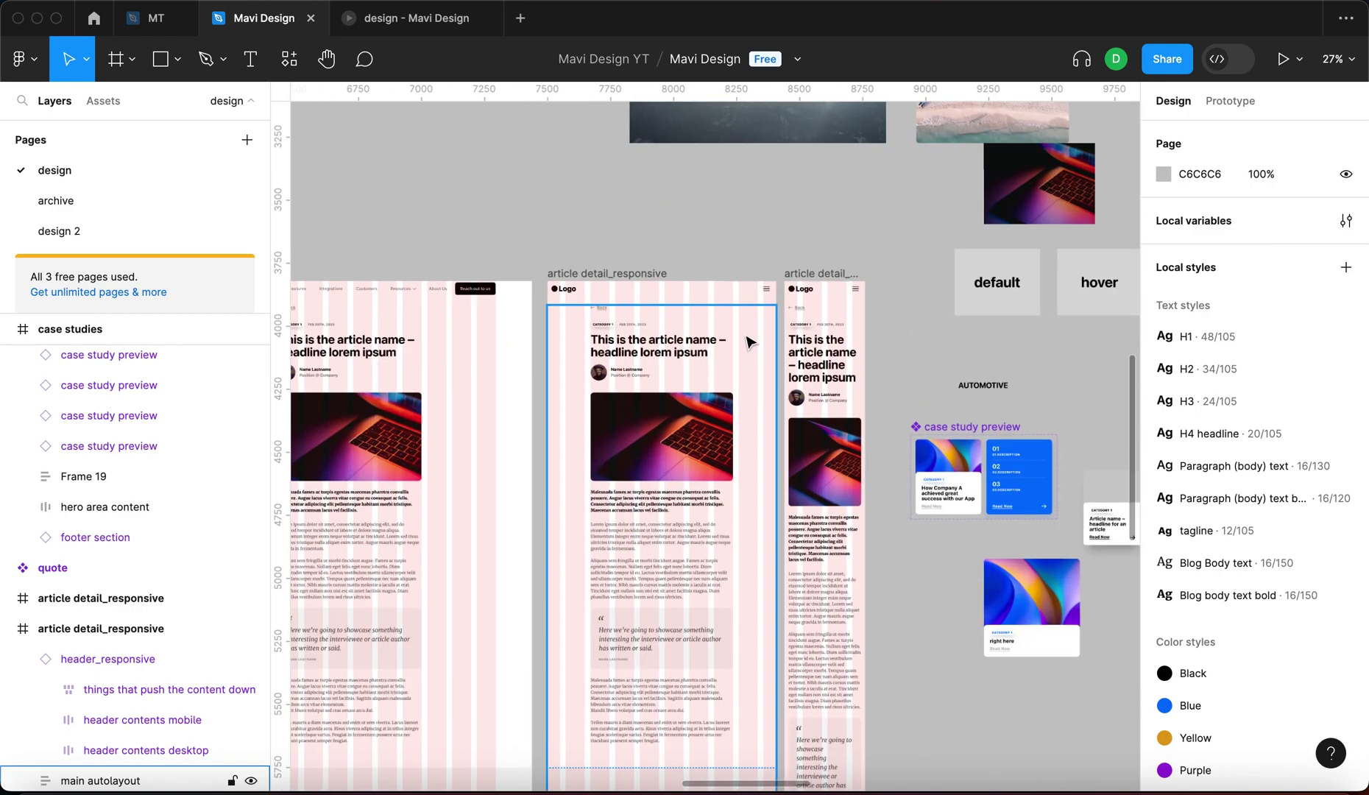
click(631, 278)
click(829, 274)
double_click(631, 274)
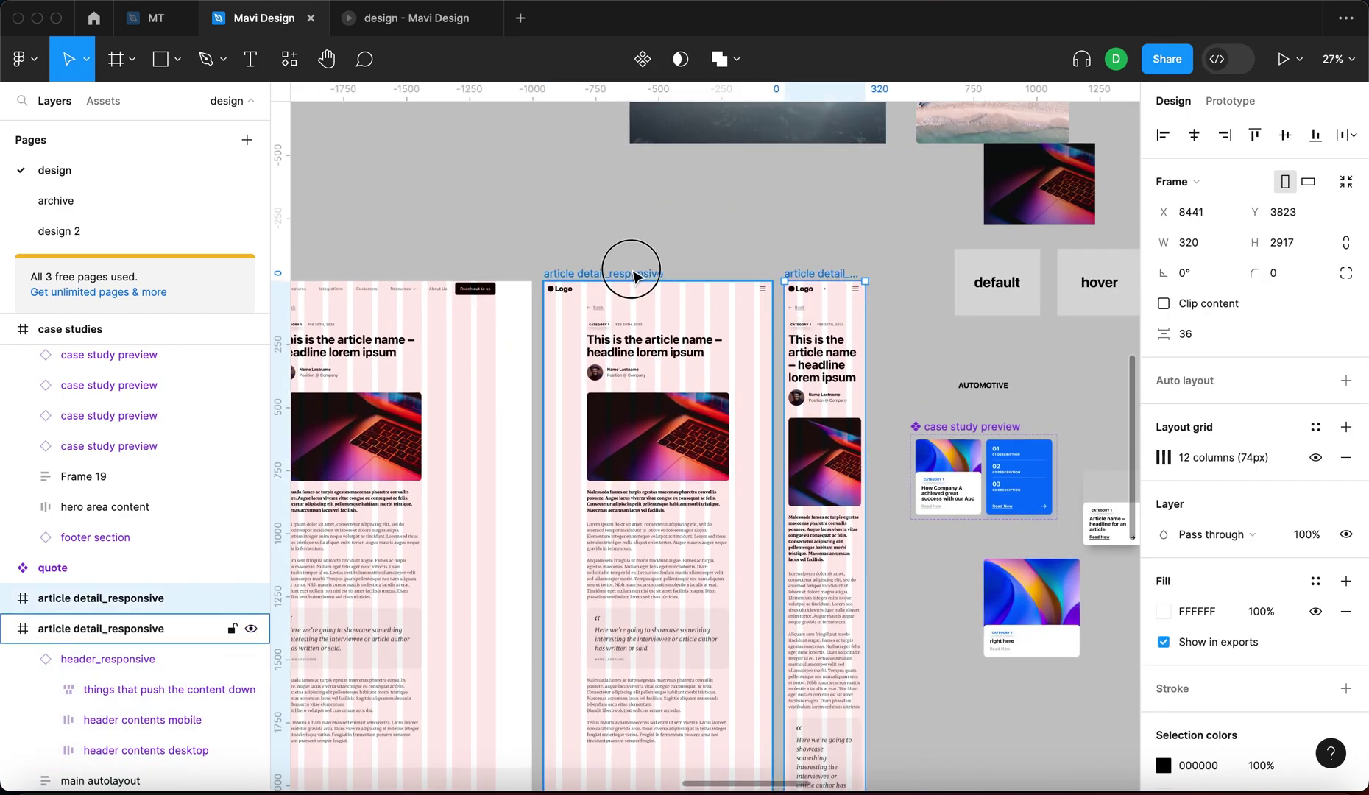
key(Right)
text(_t)
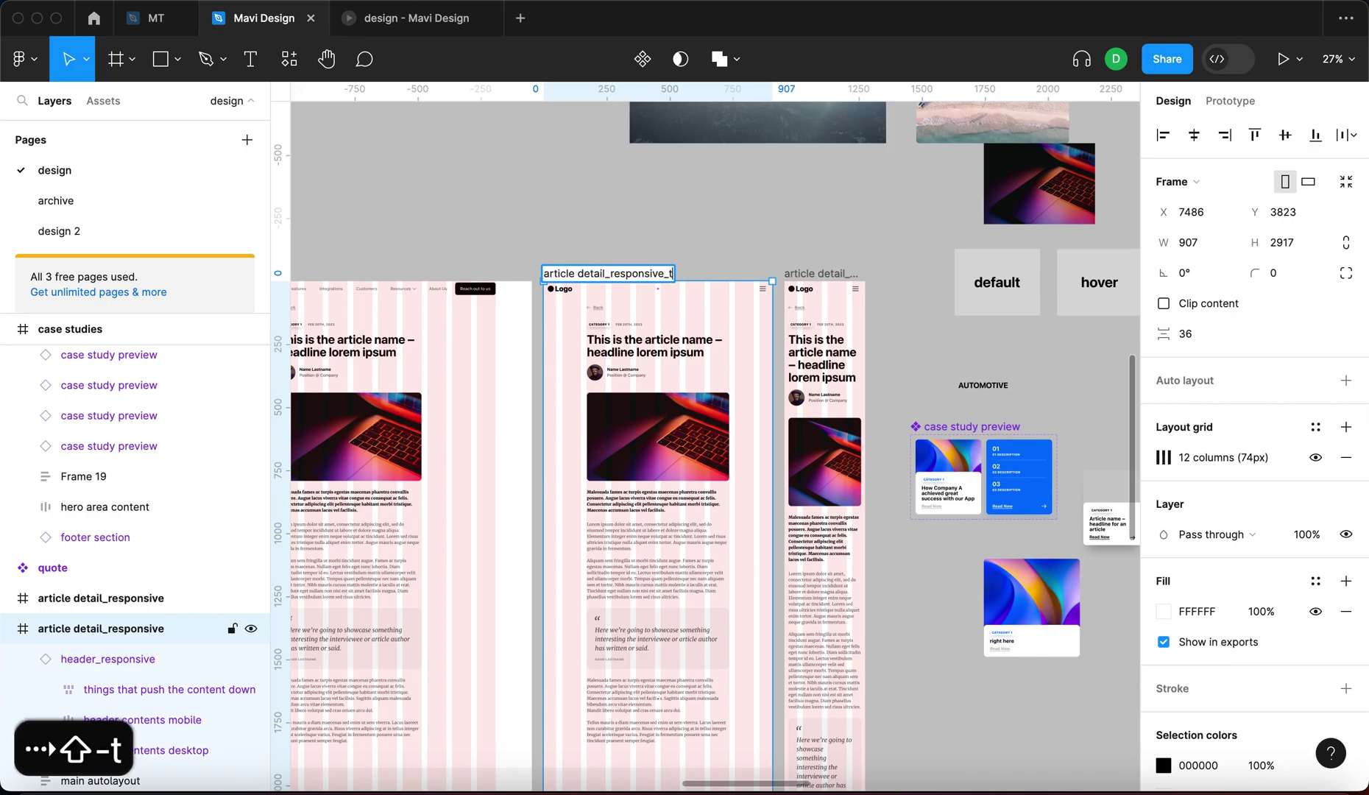
text(ablet)
Rename the narrow 320-wide article frame as article detail_responsive_mobile
key(Tab)
key(Right)
text(_)
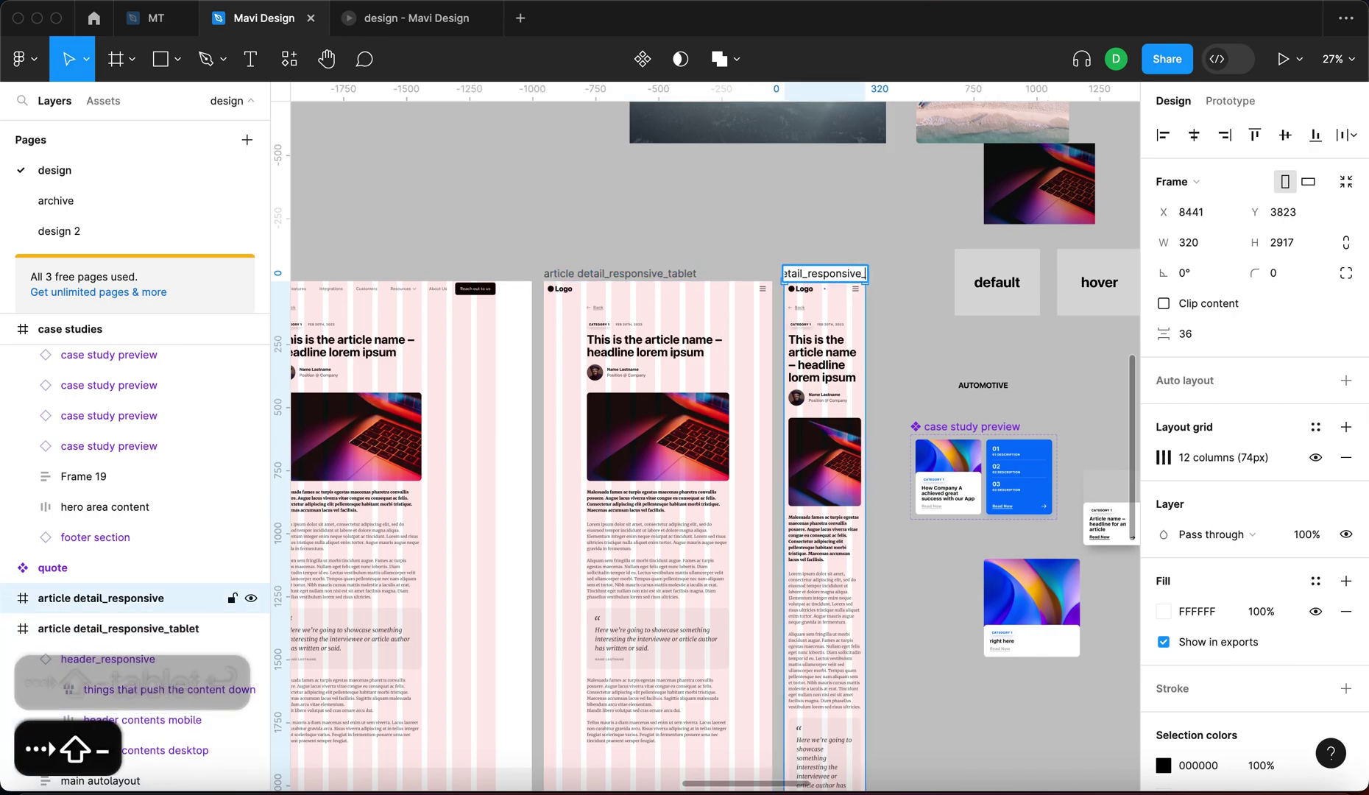
text(mobile)
click(788, 232)
Hide the 12-column layout grids on the mobile and tablet article frames
scroll(847, 206, down, 2)
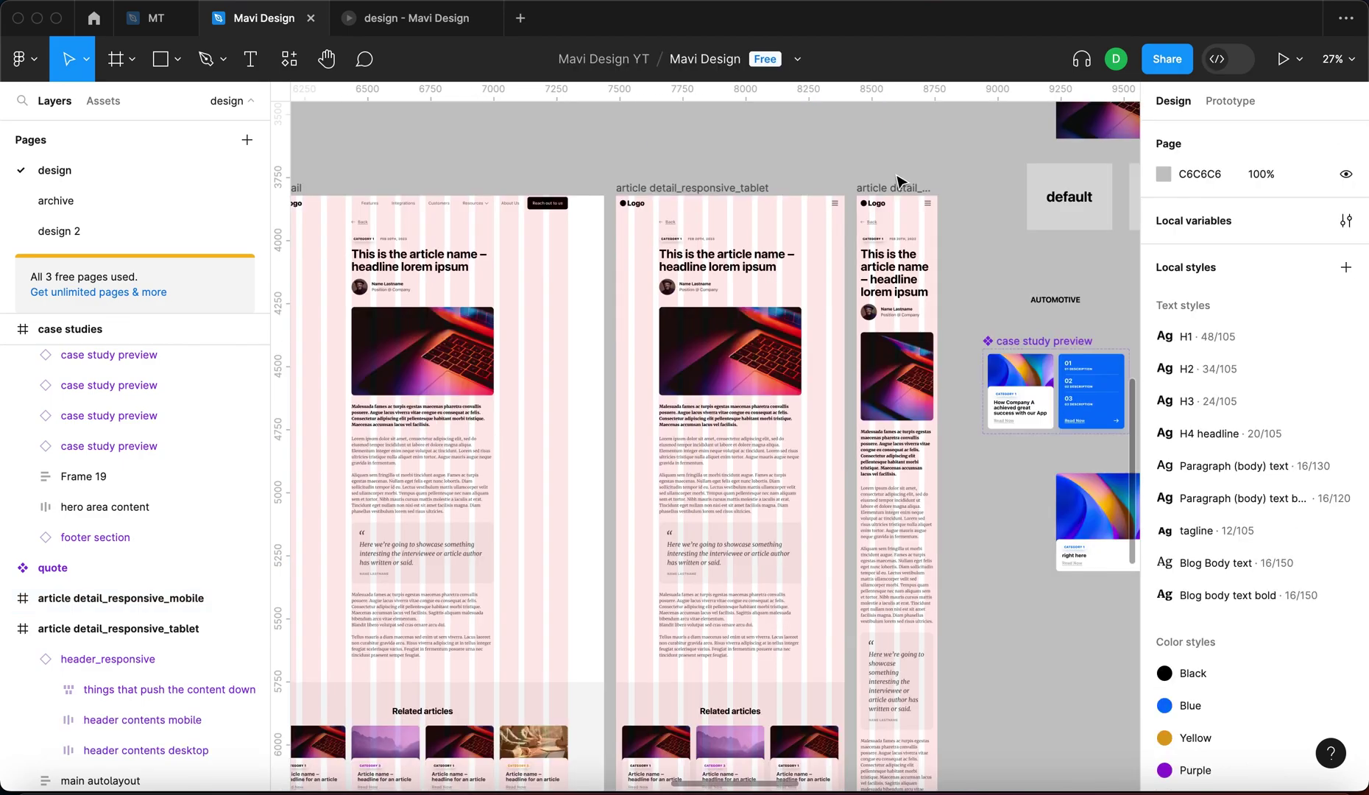
scroll(900, 180, up, 5)
click(818, 259)
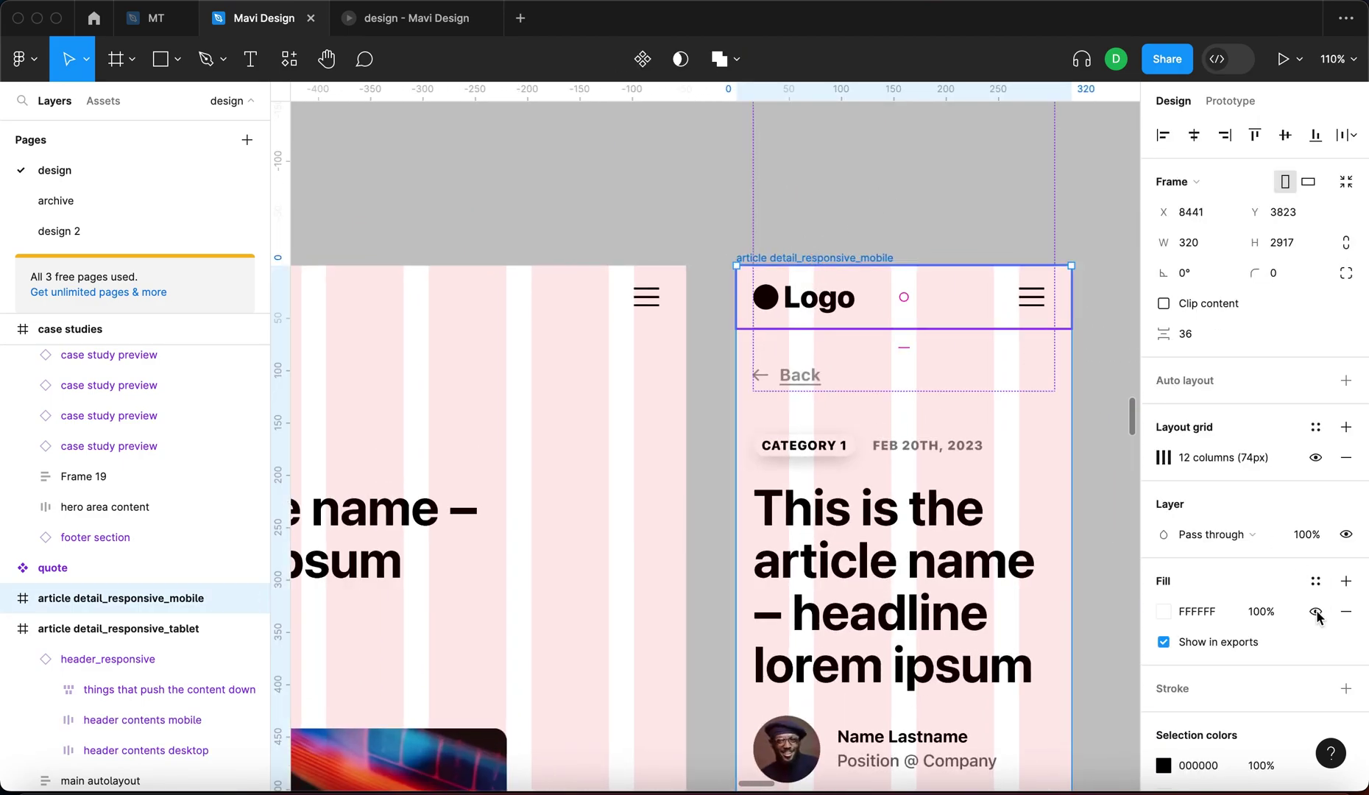
click(1316, 457)
scroll(1128, 474, down, 5)
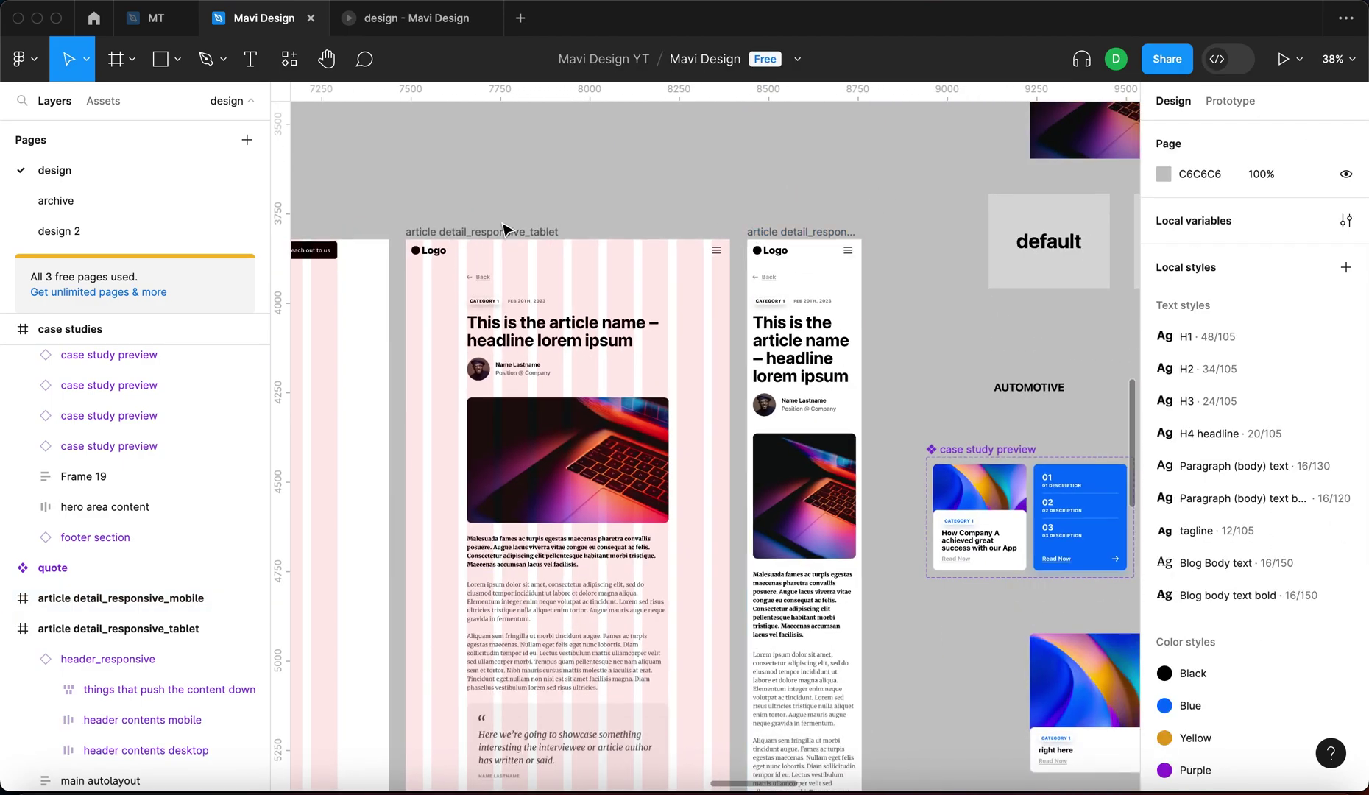
click(506, 231)
click(1316, 458)
click(709, 162)
Examine the tablet and mobile article frames beside the desktop version, from their headers down to the related articles and footers
scroll(709, 168, down, 3)
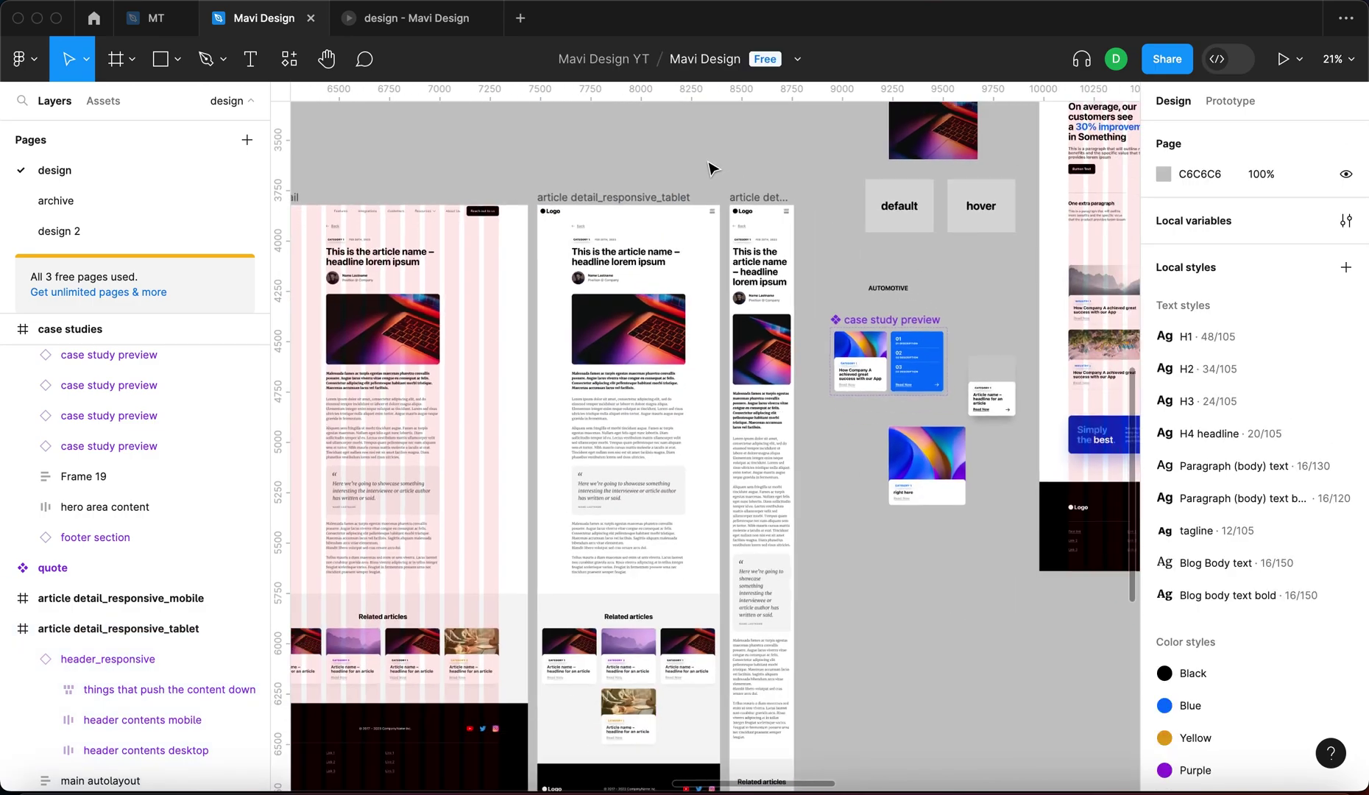
scroll(725, 352, down, 5)
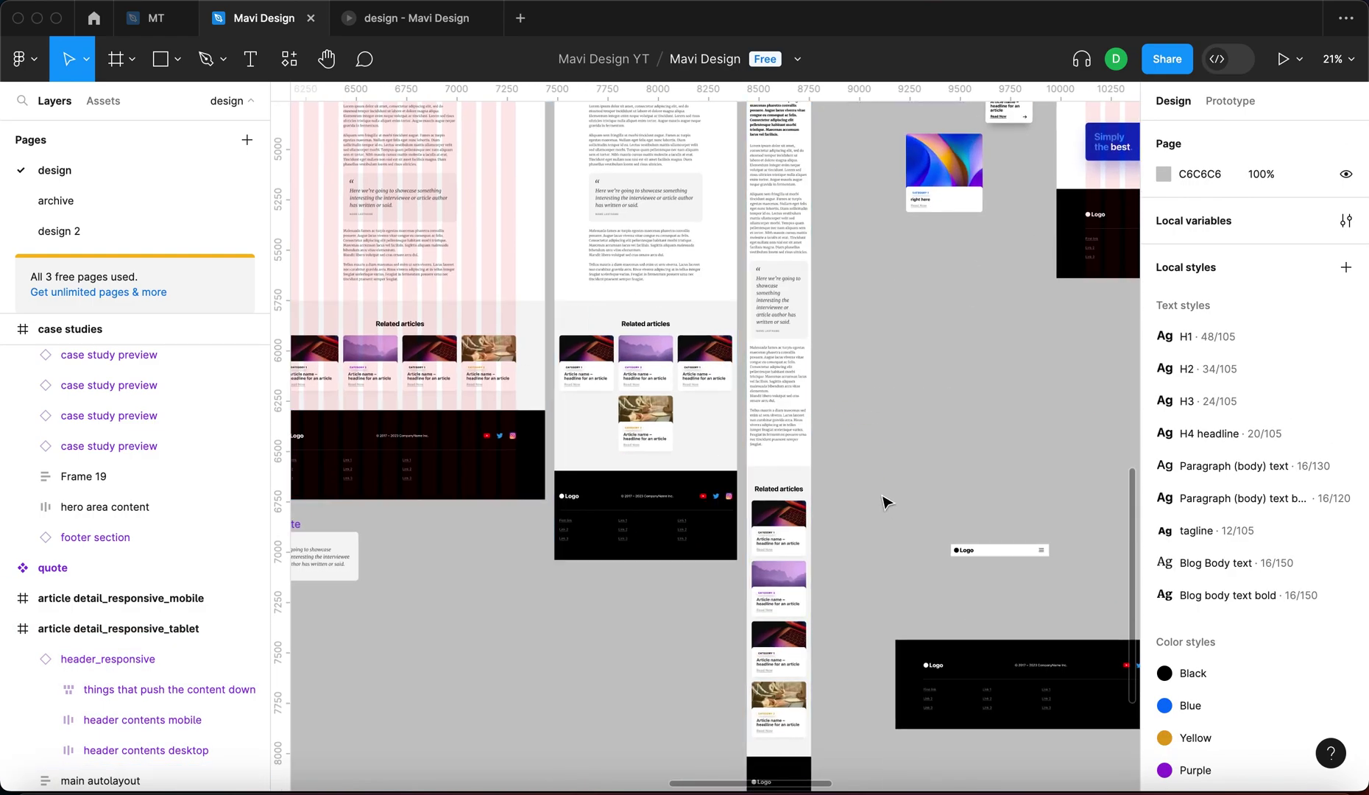
scroll(887, 504, down, 3)
scroll(992, 523, right, 5)
scroll(992, 523, down, 2)
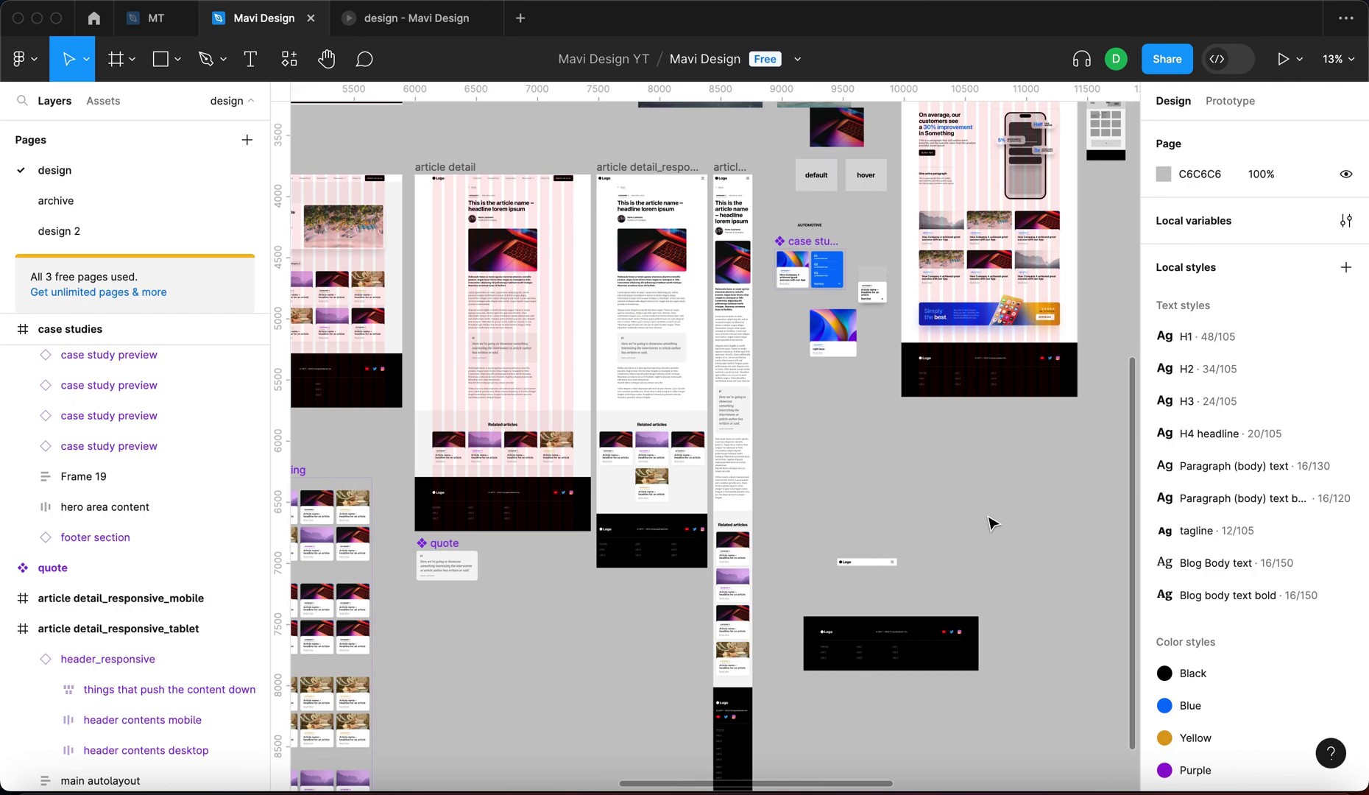
scroll(992, 522, down, 2)
scroll(991, 522, right, 2)
scroll(990, 522, left, 4)
scroll(941, 514, up, 2)
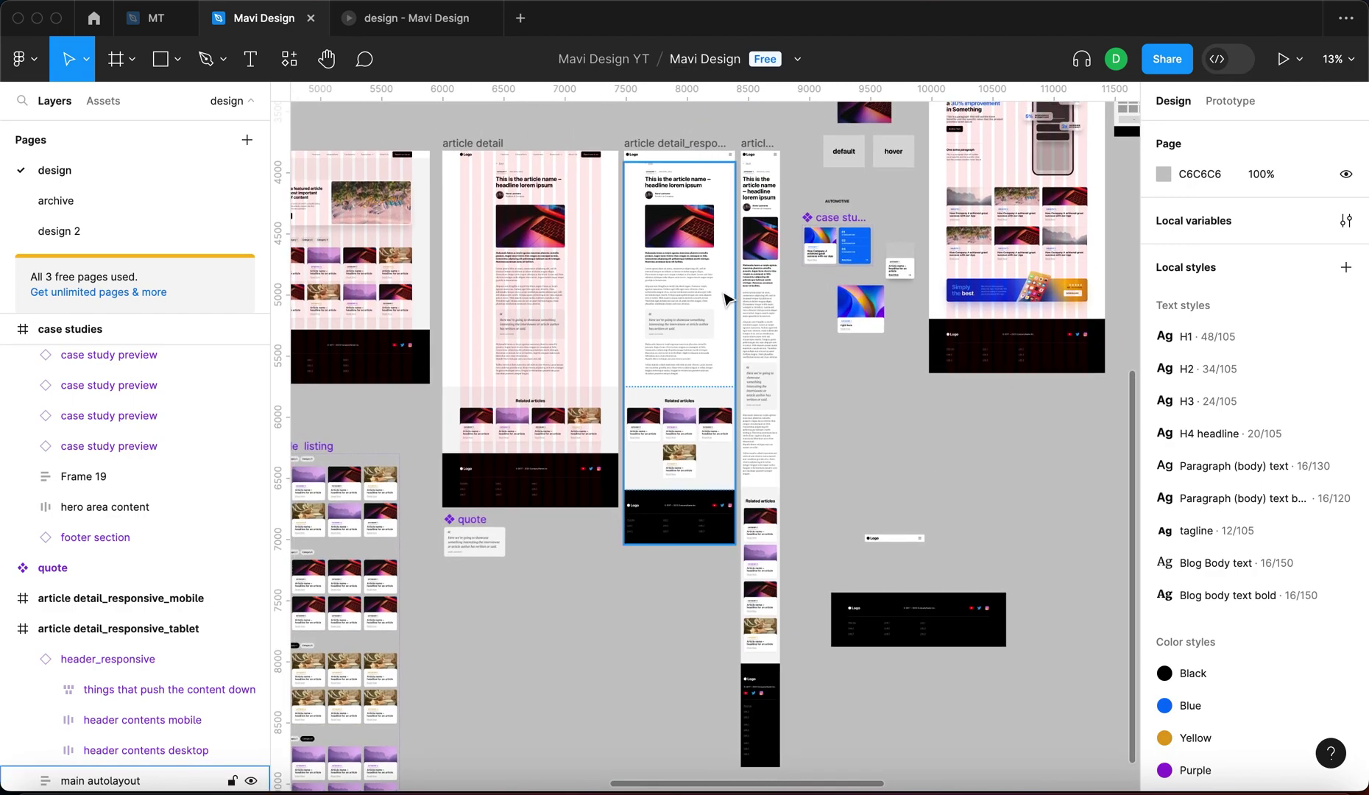
scroll(757, 181, up, 5)
scroll(662, 259, down, 5)
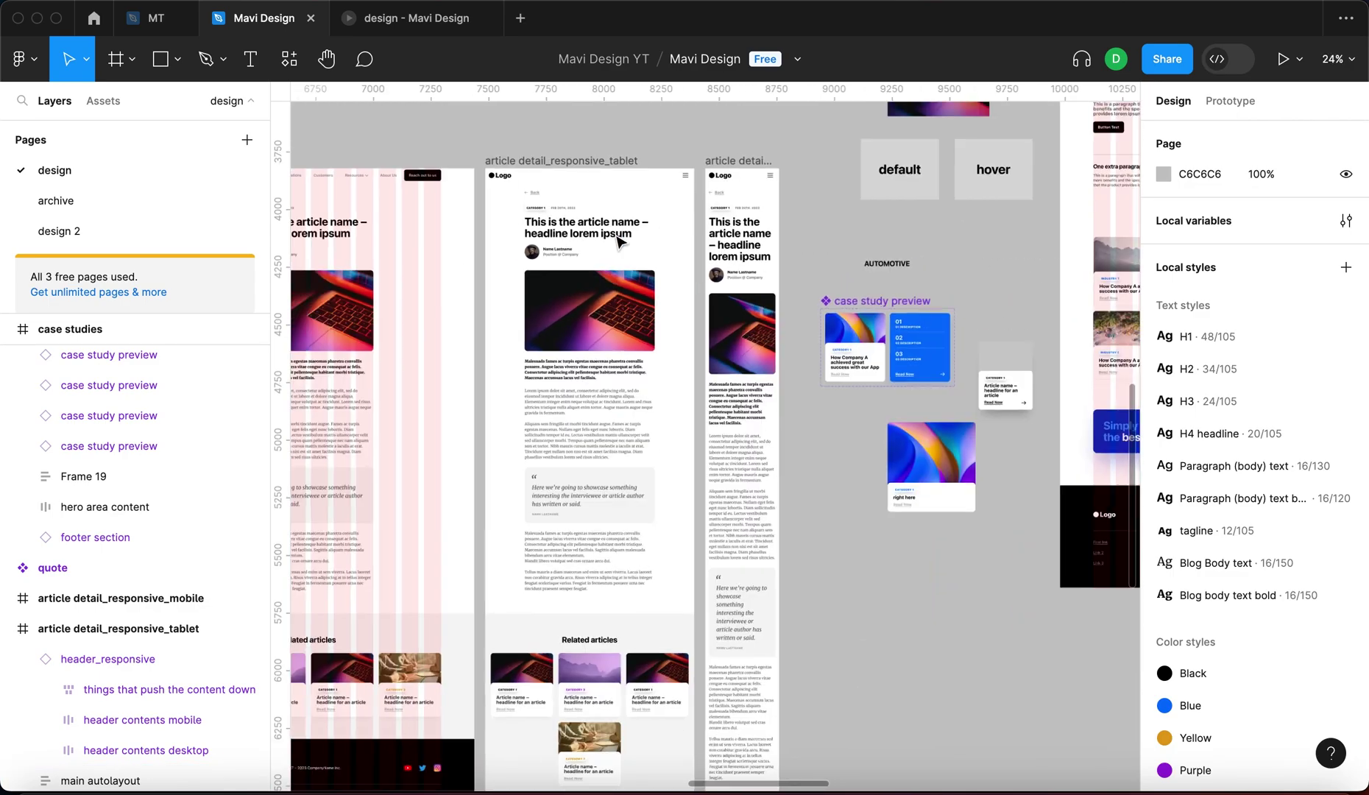
scroll(446, 409, down, 4)
scroll(446, 409, left, 2)
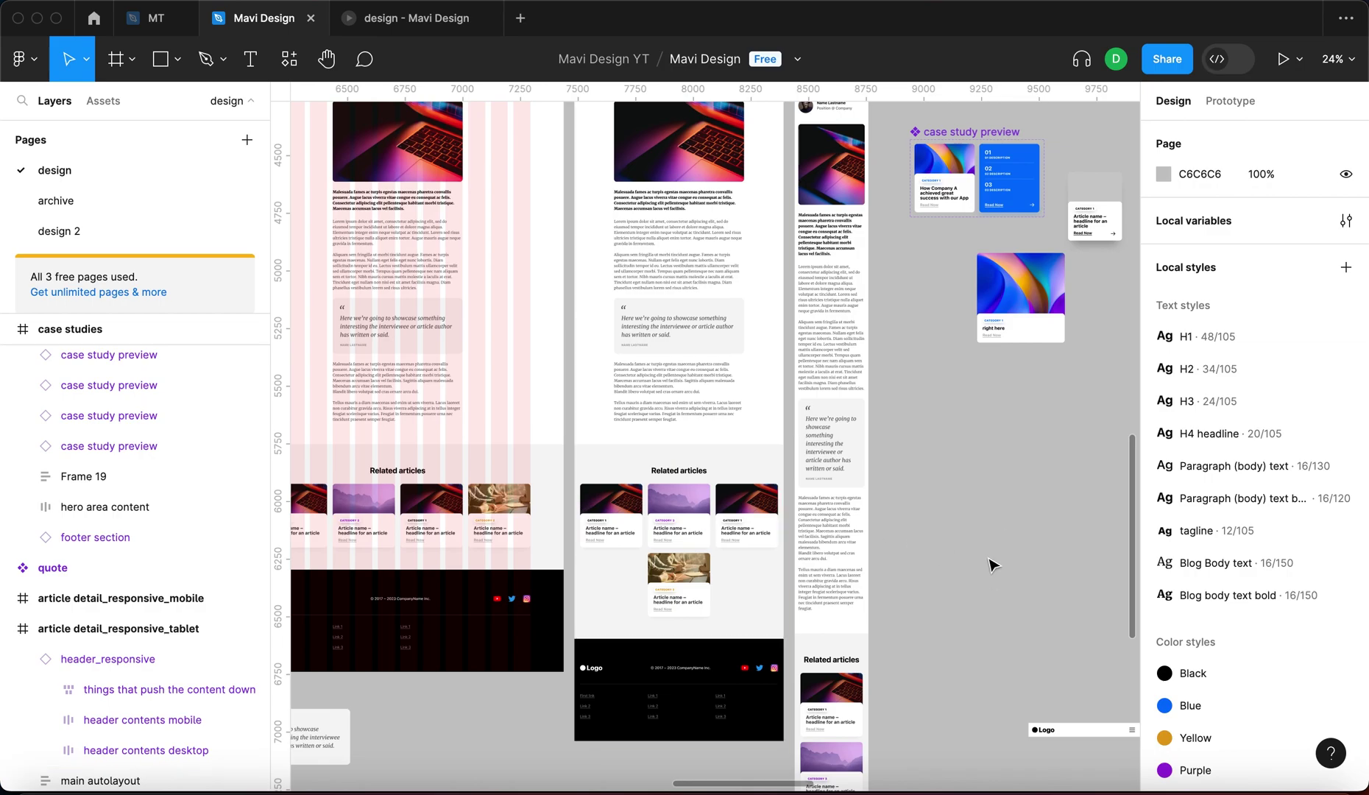
scroll(1000, 538, down, 5)
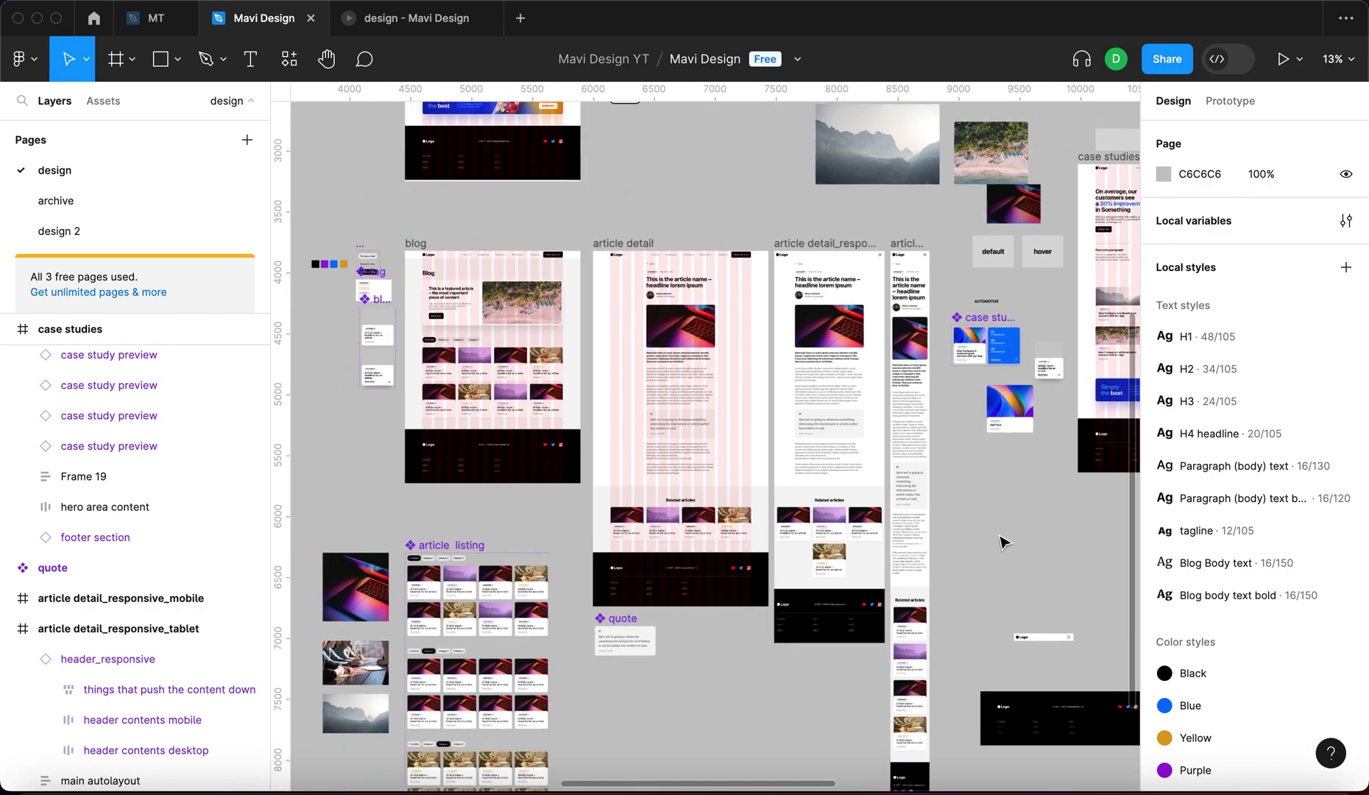
scroll(996, 529, up, 3)
scroll(996, 529, up, 2)
scroll(996, 528, left, 3)
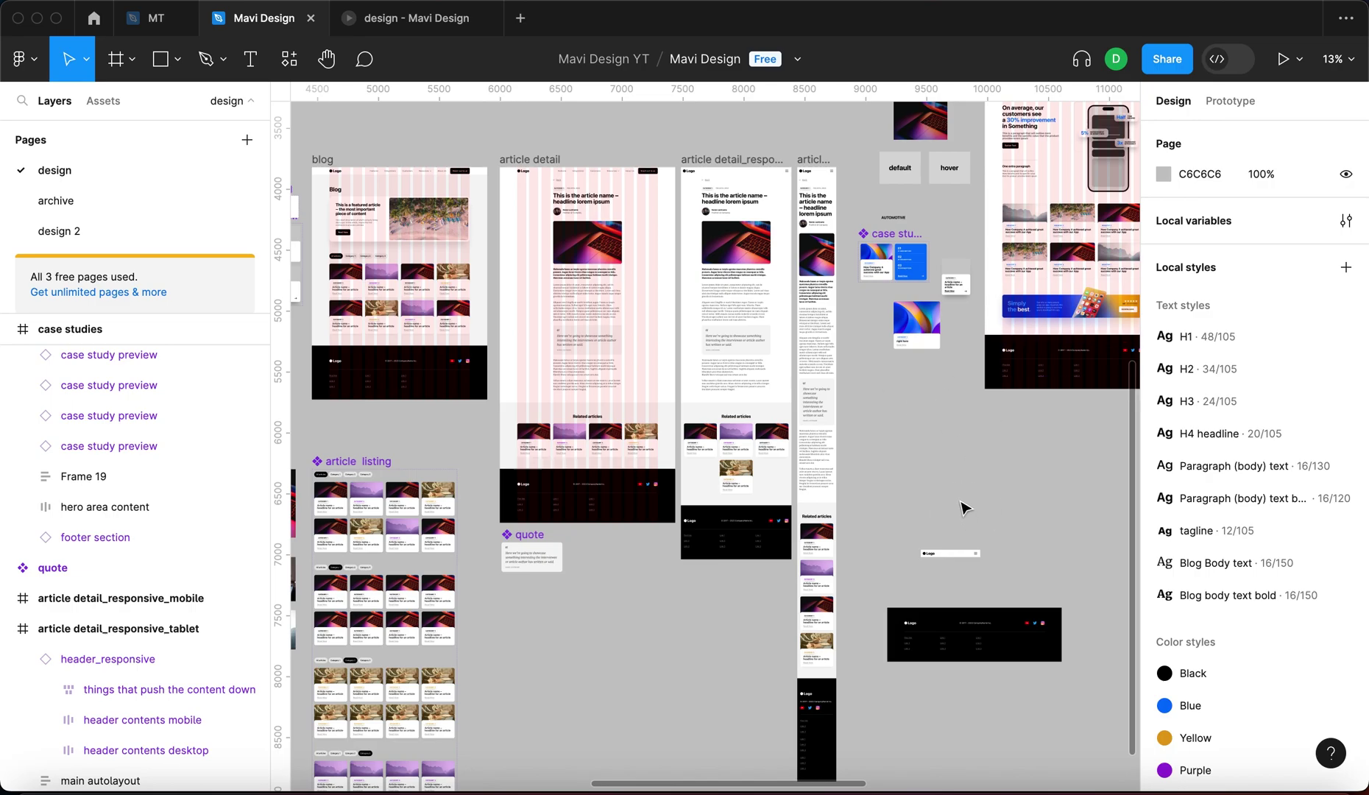
Reduce the bottom padding of the content section in the mobile article frame to 36
scroll(822, 236, up, 10)
click(818, 353)
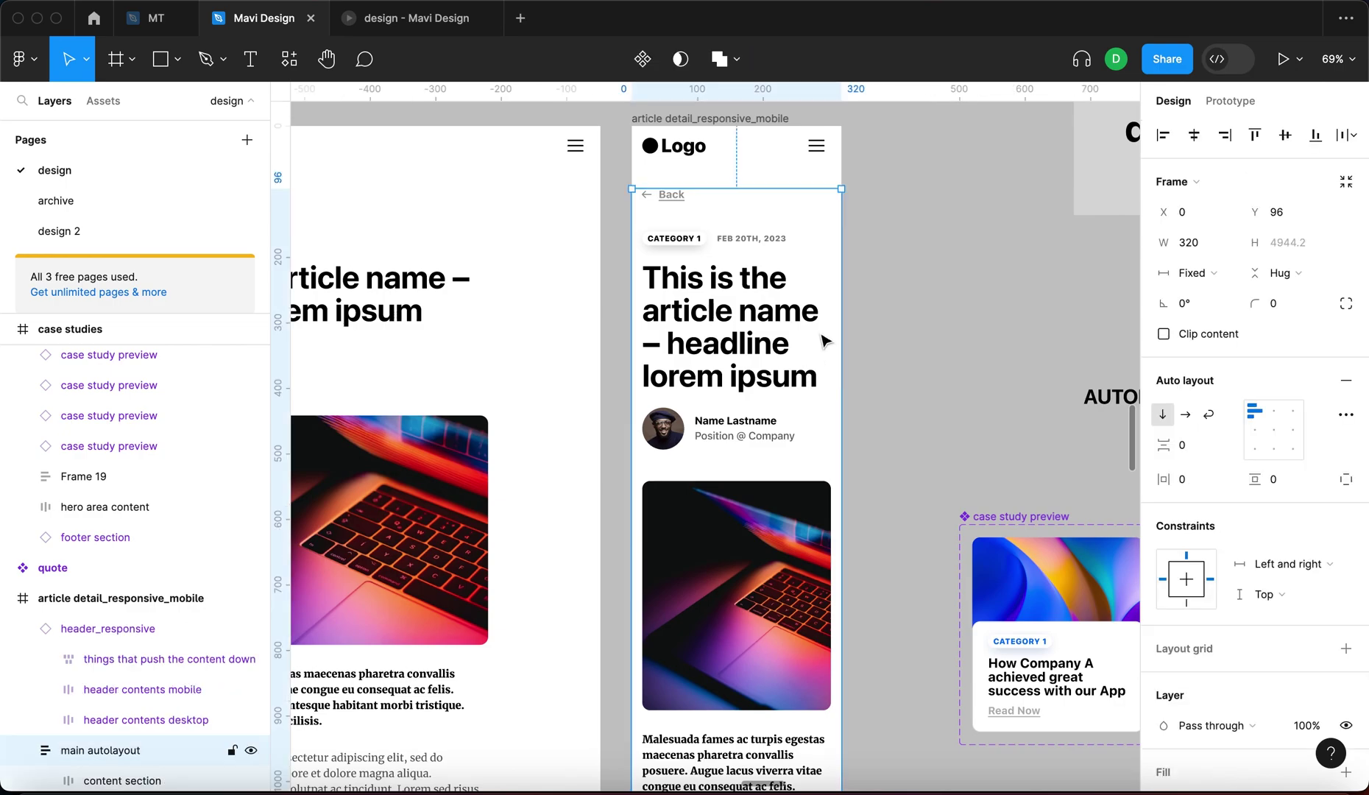
double_click(765, 377)
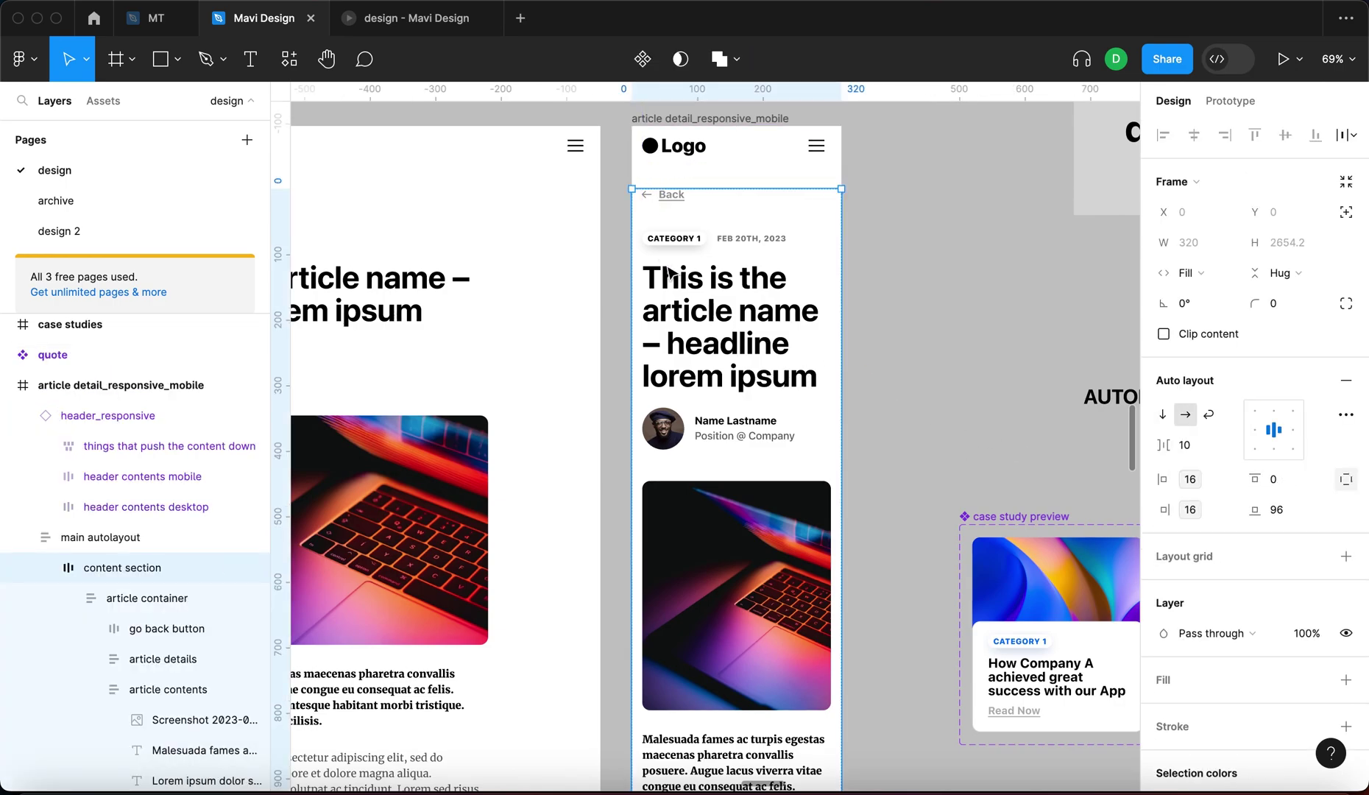
scroll(709, 315, down, 10)
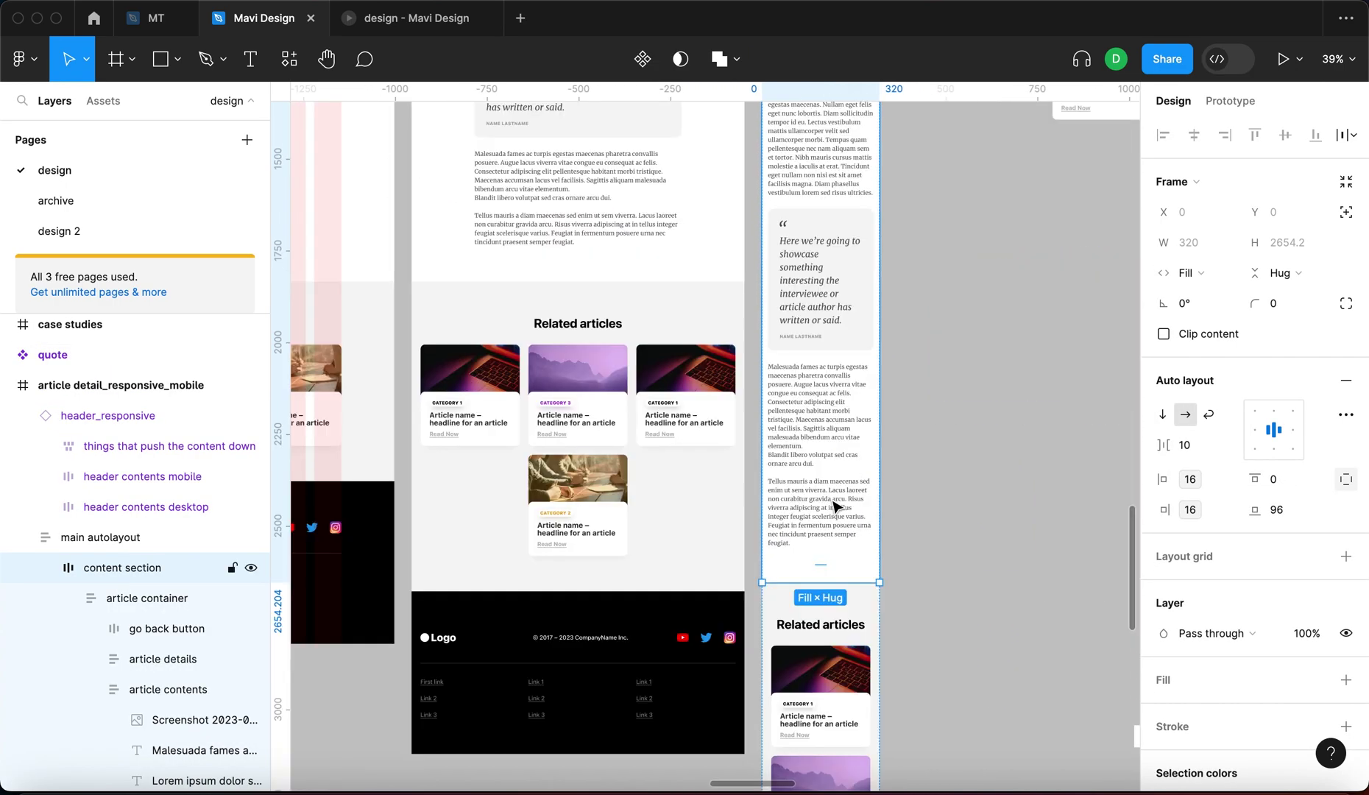
scroll(831, 548, up, 5)
click(1287, 514)
key(shift+Down)
key(shift+Down)
key(shift+Down)
key(shift+Down)
key(shift+Down)
key(shift+Down)
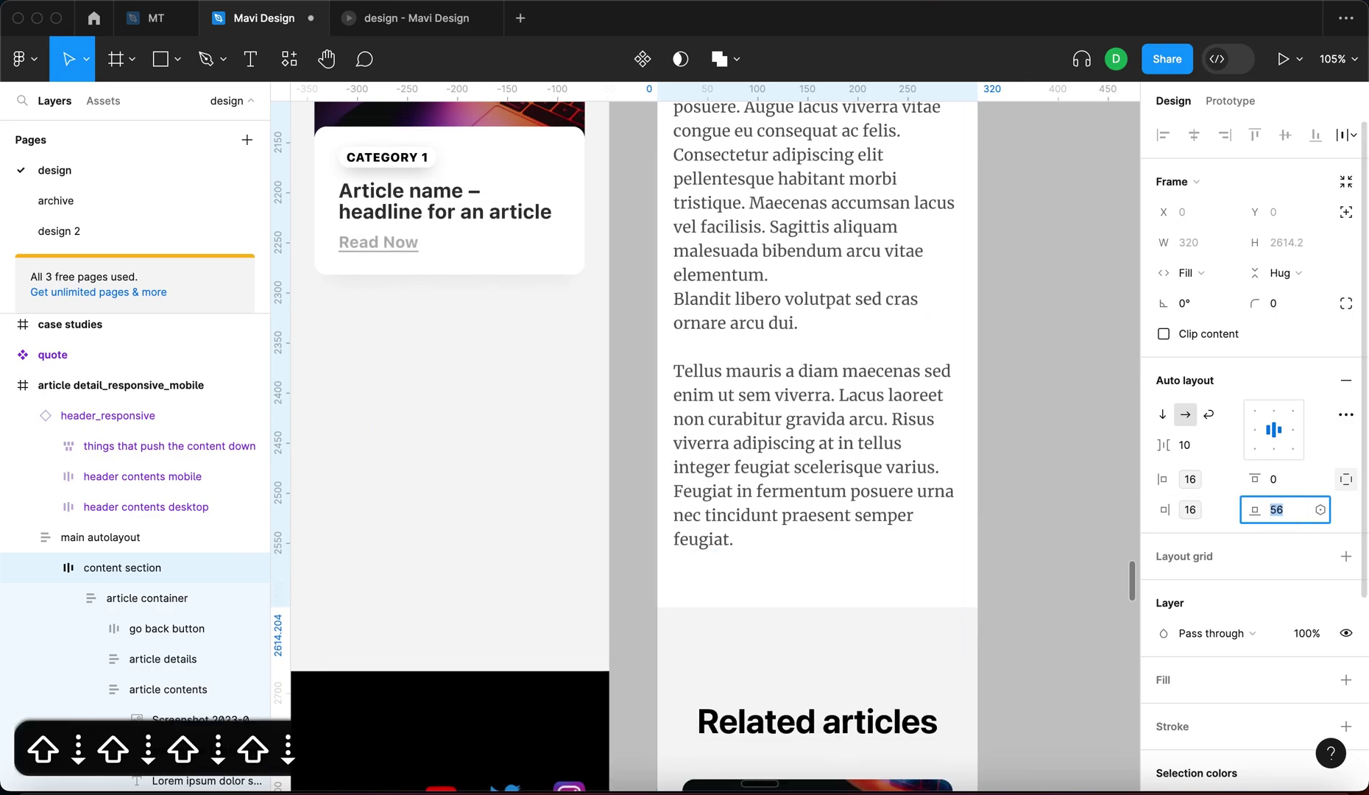
key(shift+Up)
scroll(810, 556, down, 5)
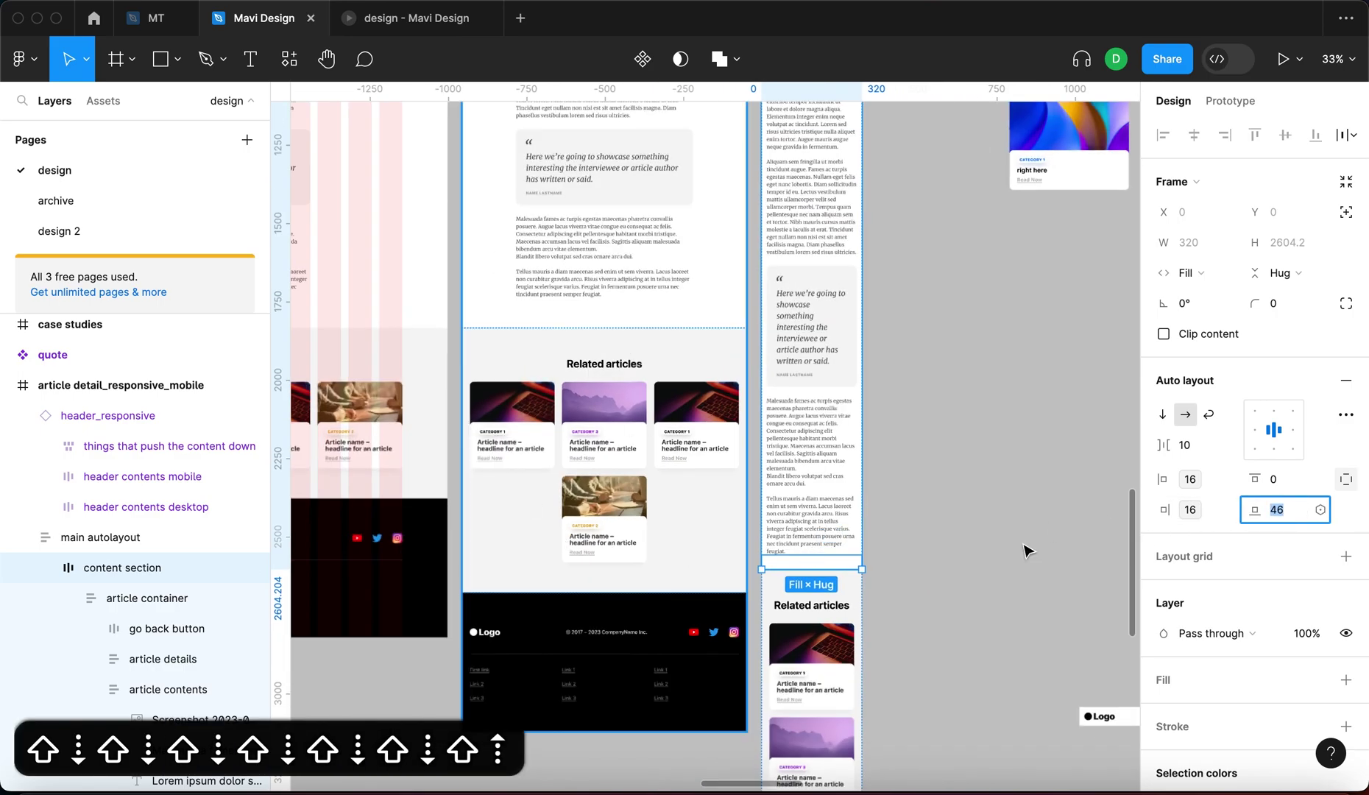
key(shift+Down)
key(shift+Up)
key(shift+Down)
Set the vertical padding of the mobile frame's related articles section to 36
click(810, 648)
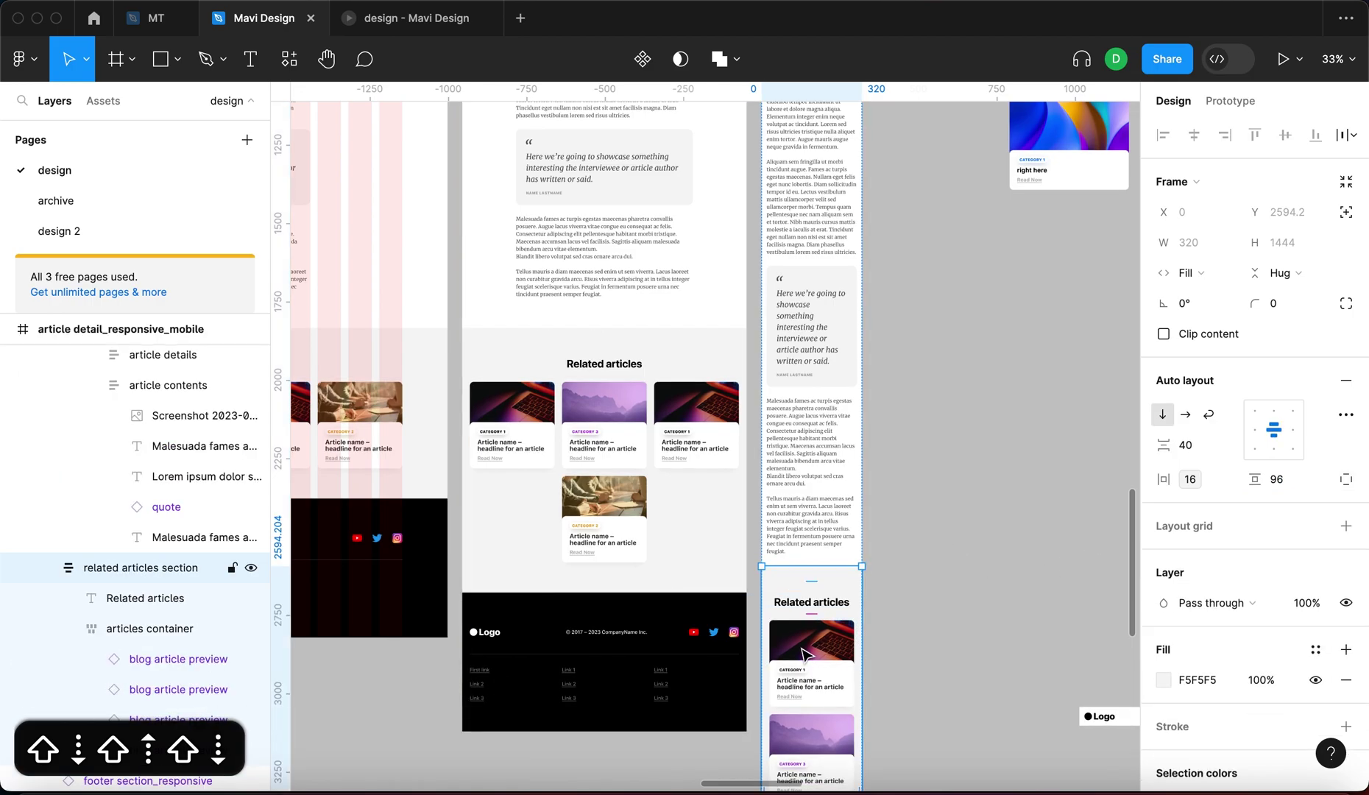
scroll(807, 648, up, 5)
click(1290, 479)
key(shift+Down)
key(shift+Down)
key(shift+Down)
key(shift+Down)
key(shift+Down)
key(shift+Down)
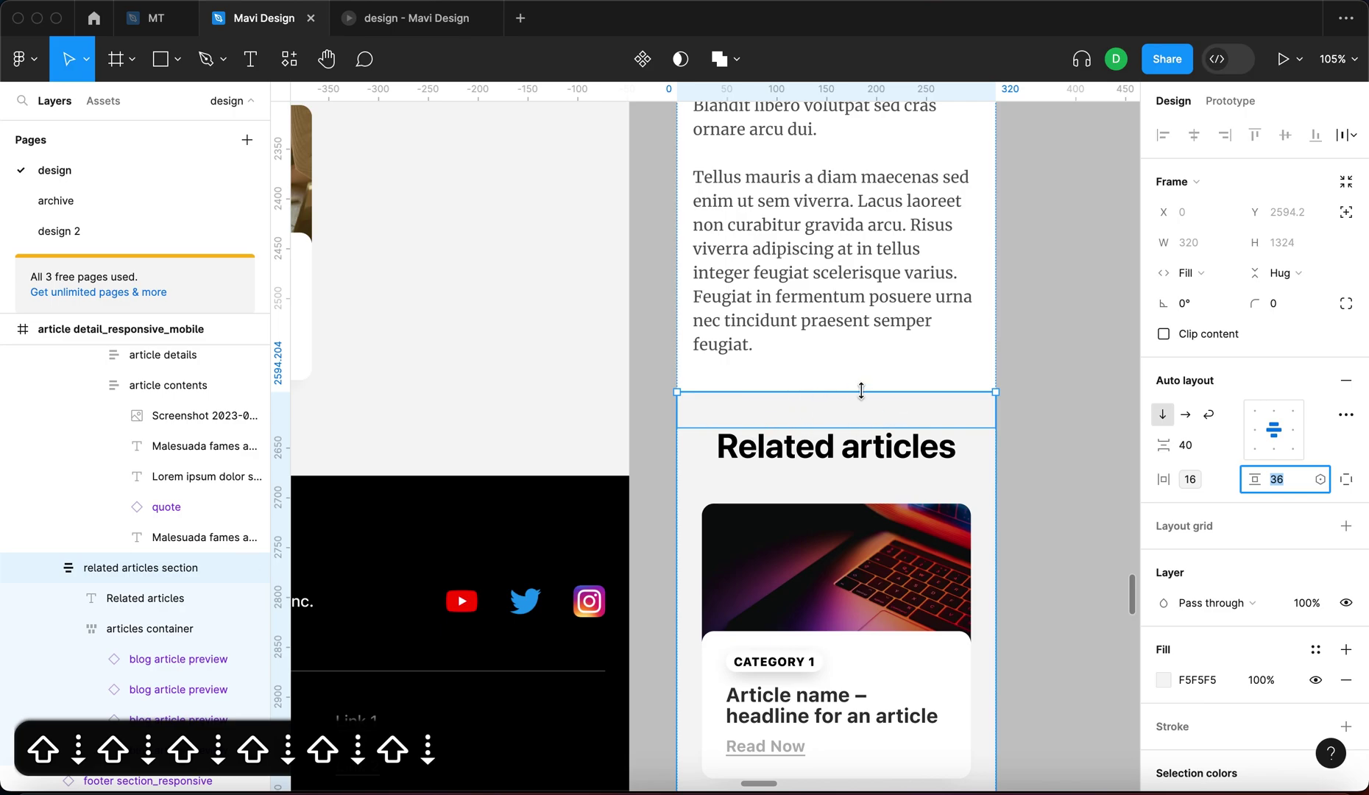
scroll(1038, 428, down, 5)
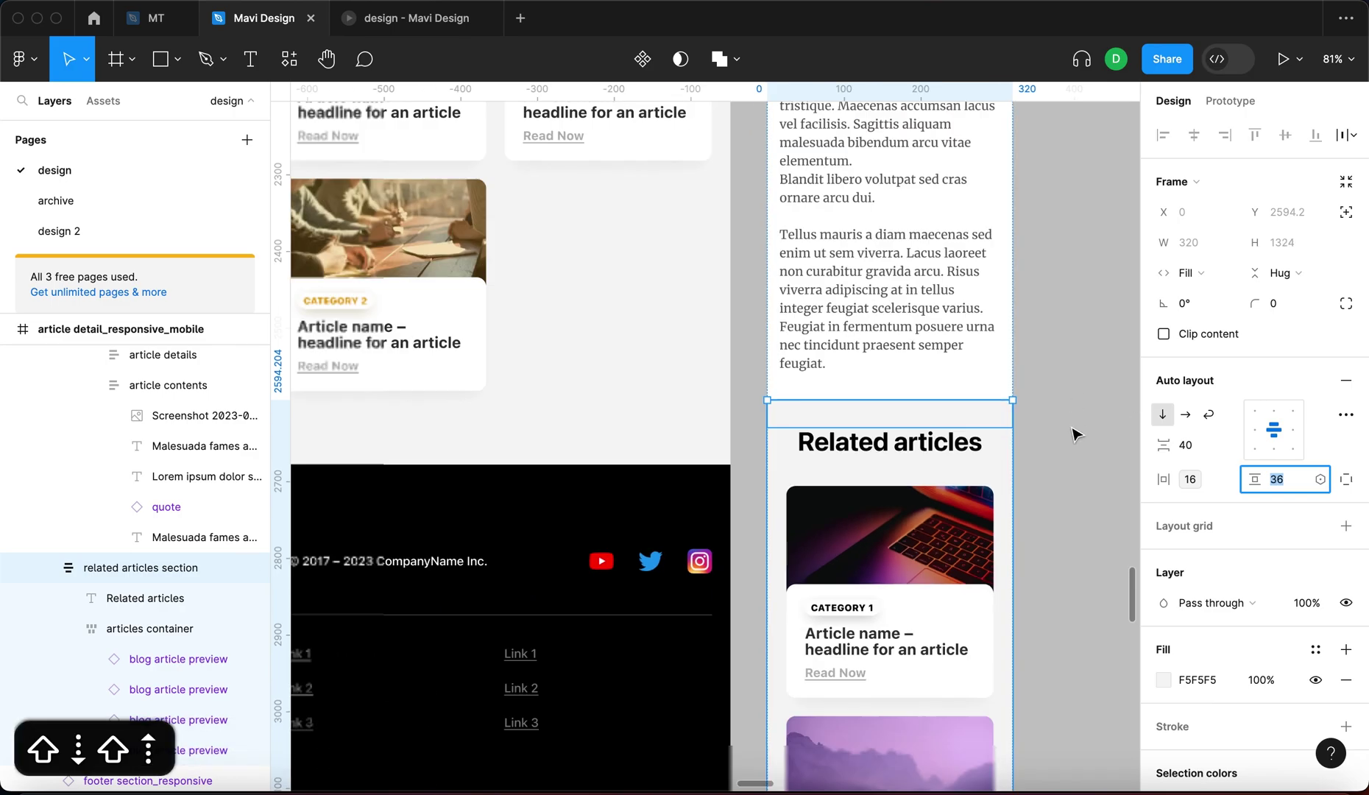
scroll(1061, 511, down, 5)
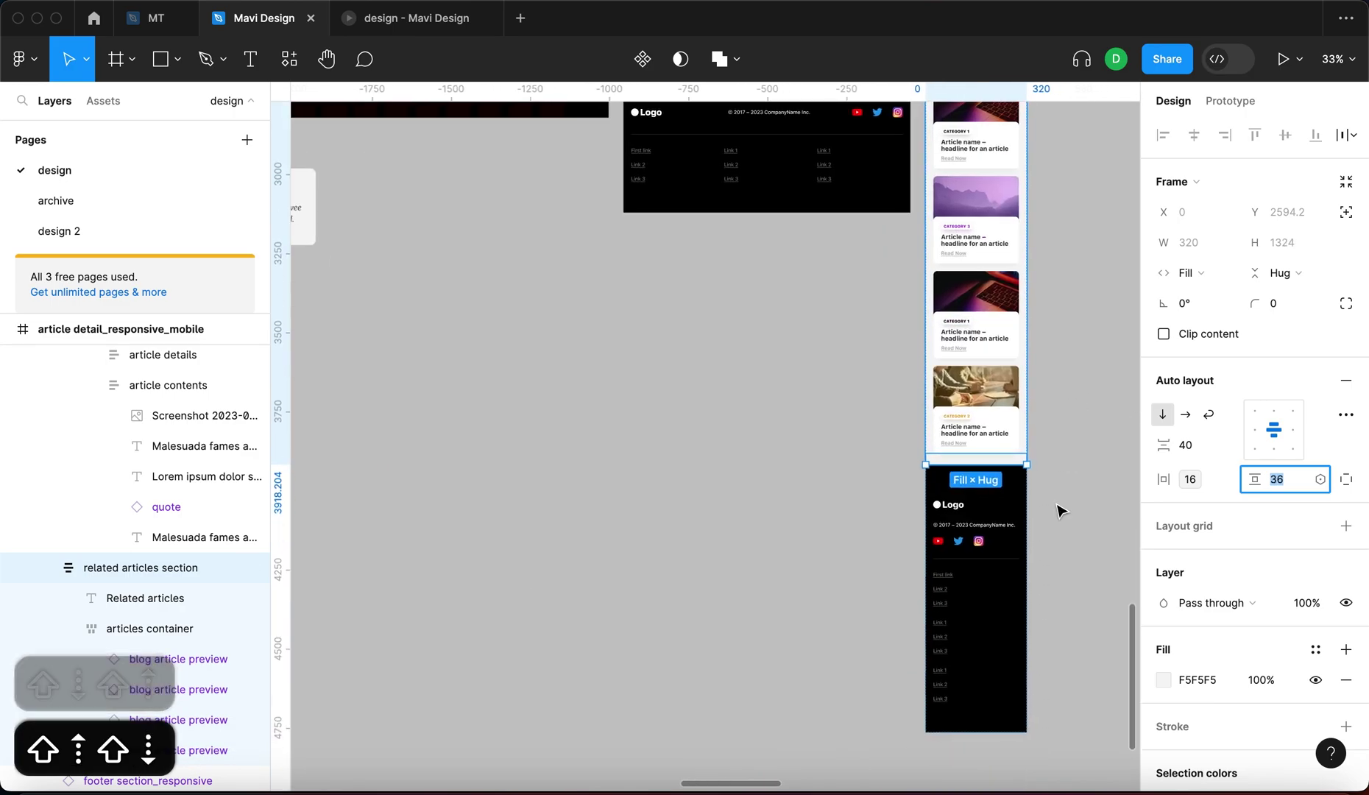
click(813, 523)
Compare the three article detail versions side by side and look over all the page designs on the canvas
scroll(881, 427, down, 4)
scroll(880, 430, up, 1)
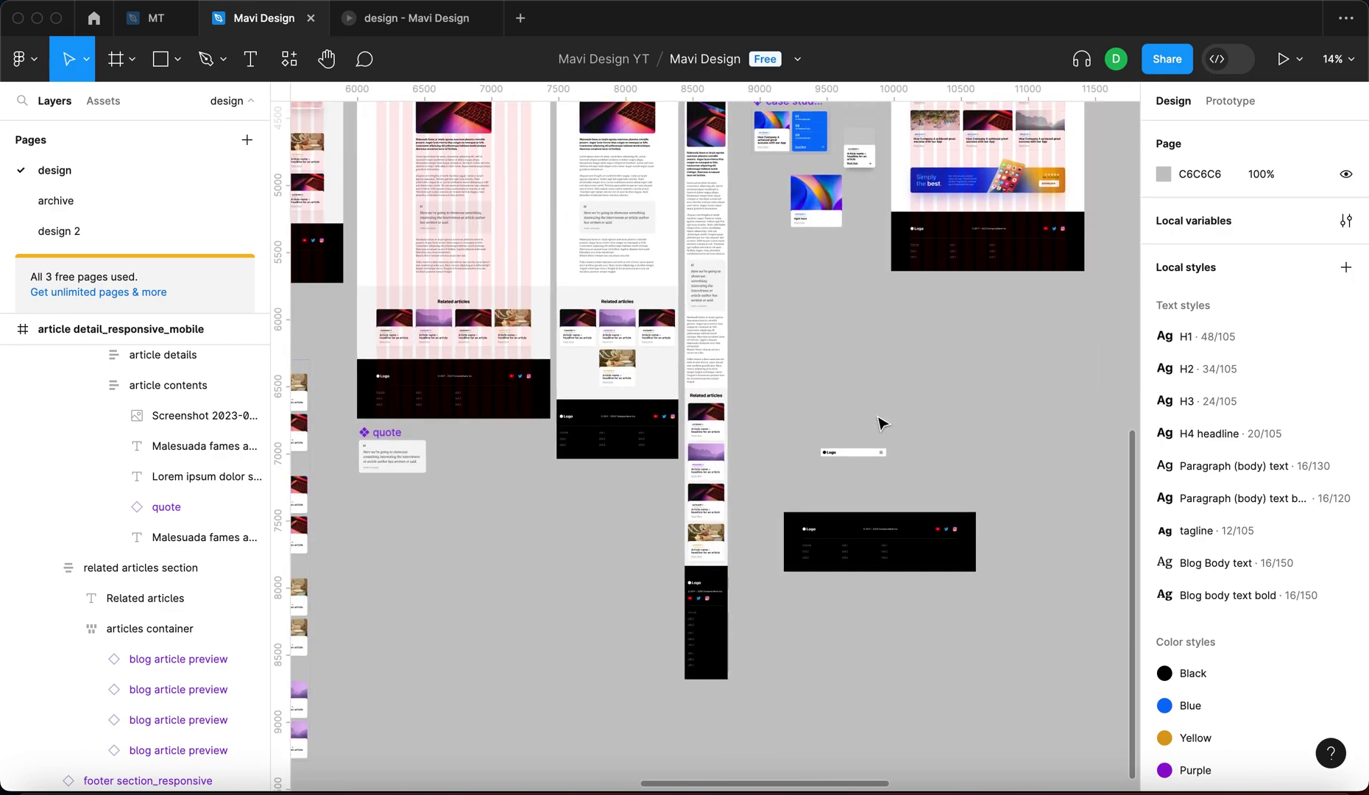
scroll(881, 424, up, 3)
scroll(880, 423, left, 3)
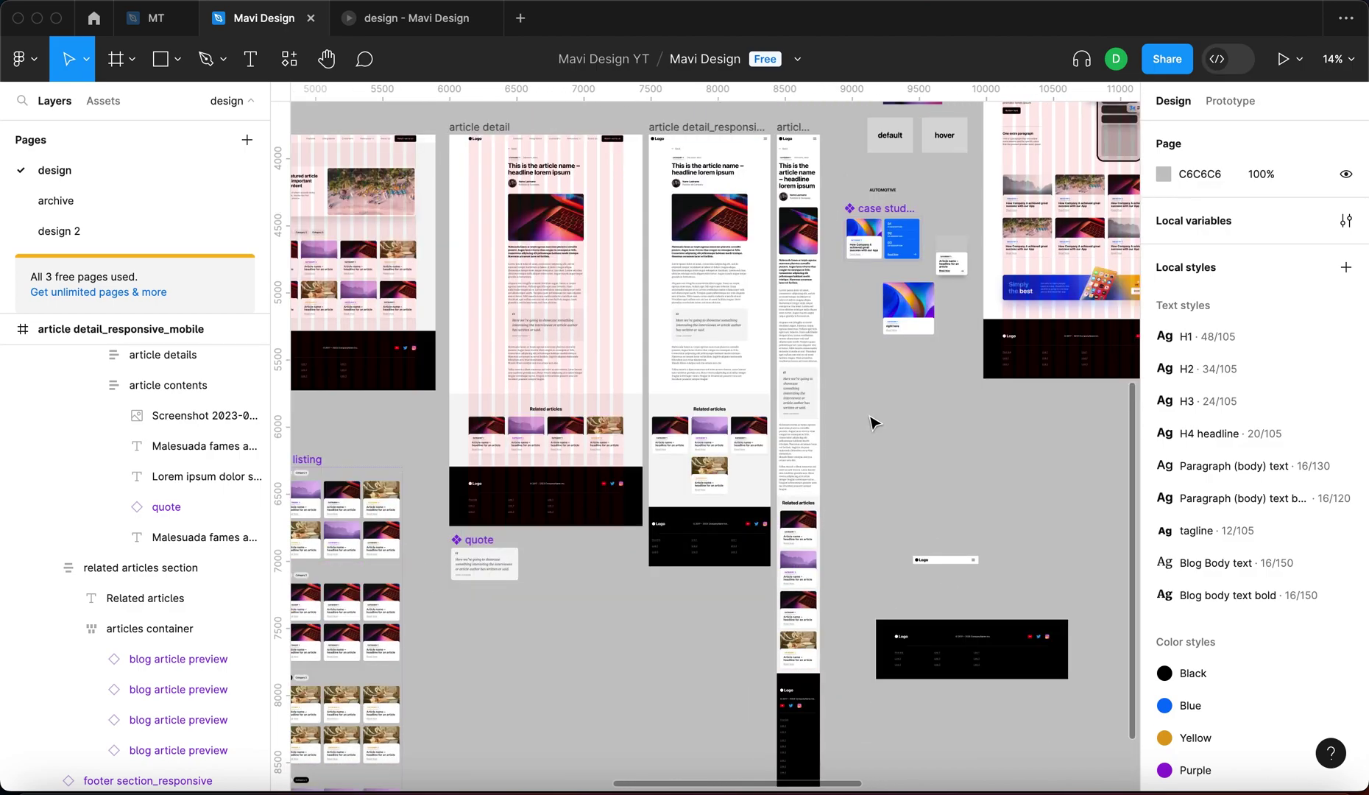
scroll(869, 436, down, 1)
scroll(869, 436, left, 1)
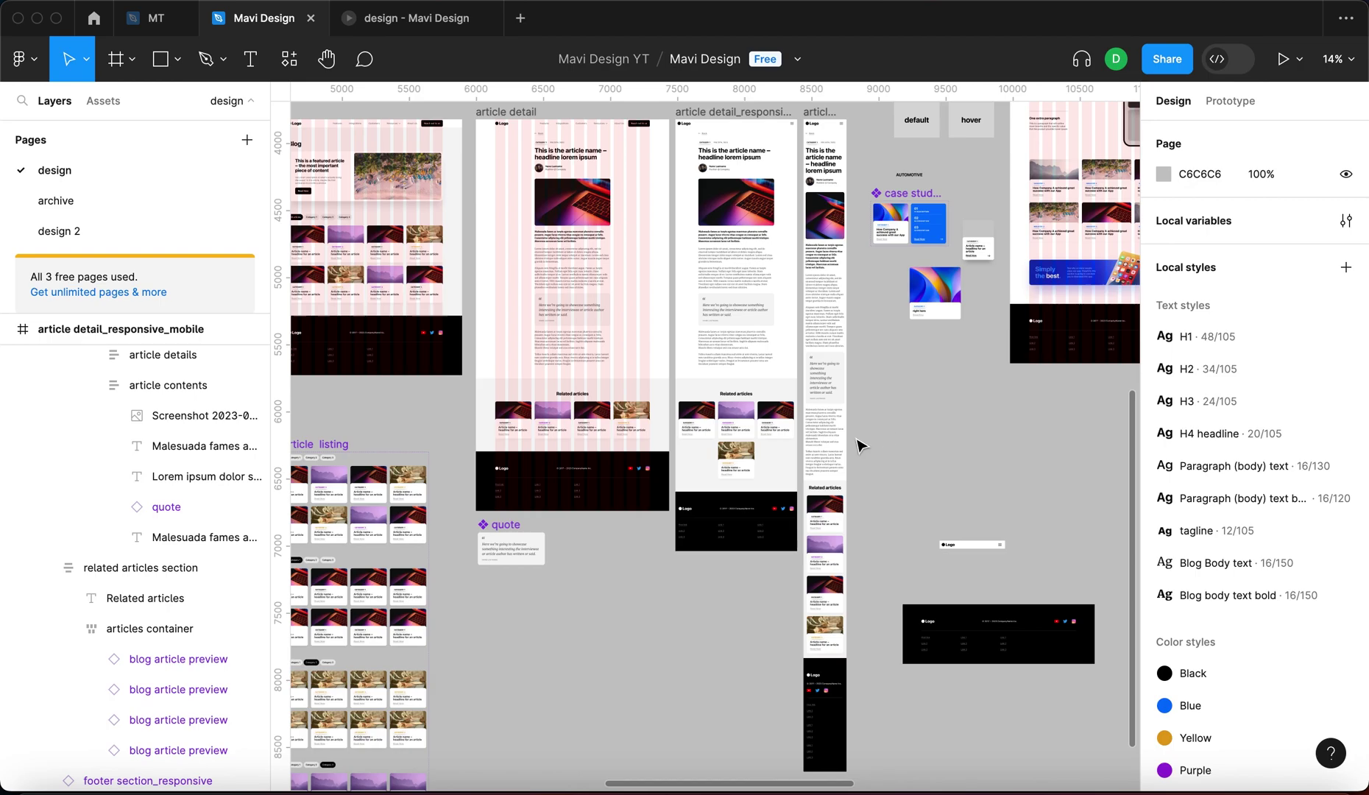
scroll(859, 446, down, 10)
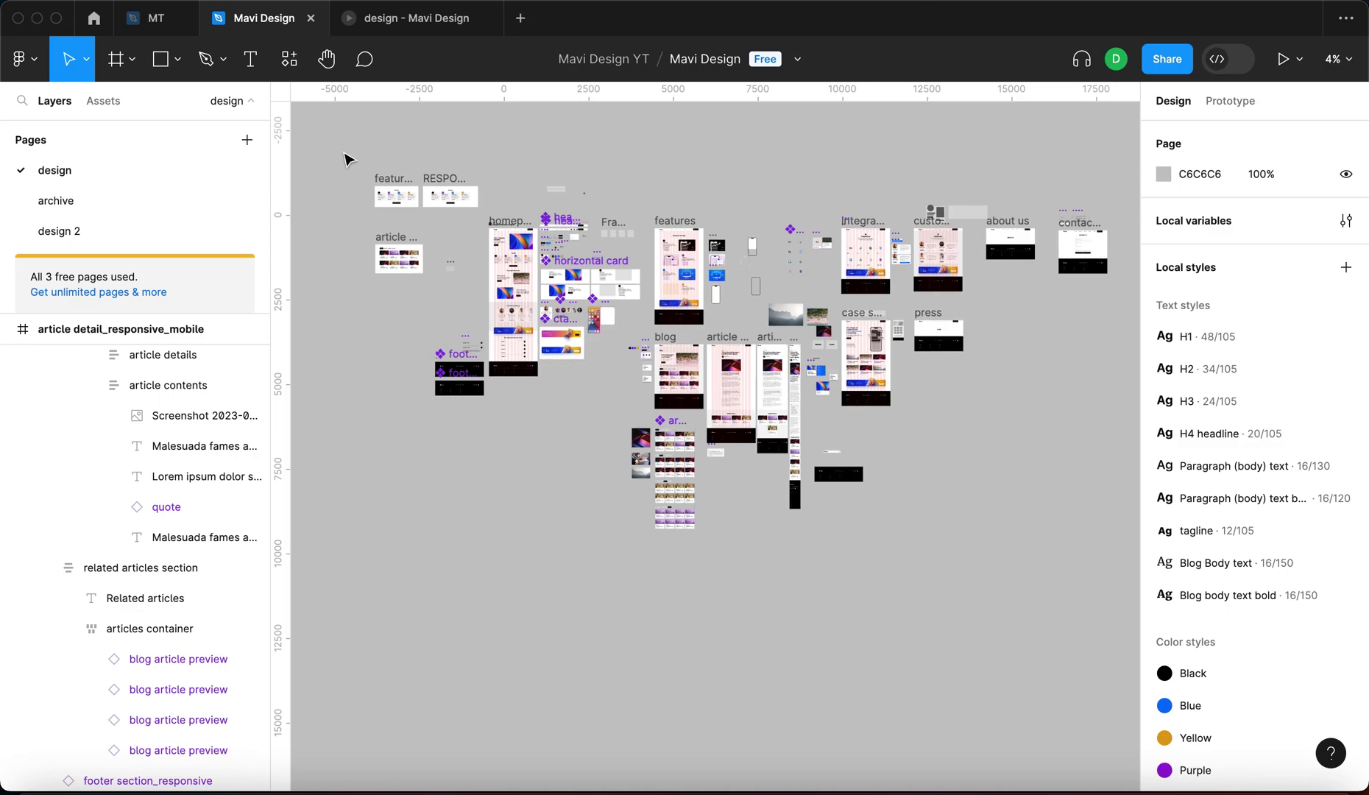
scroll(859, 653, right, 2)
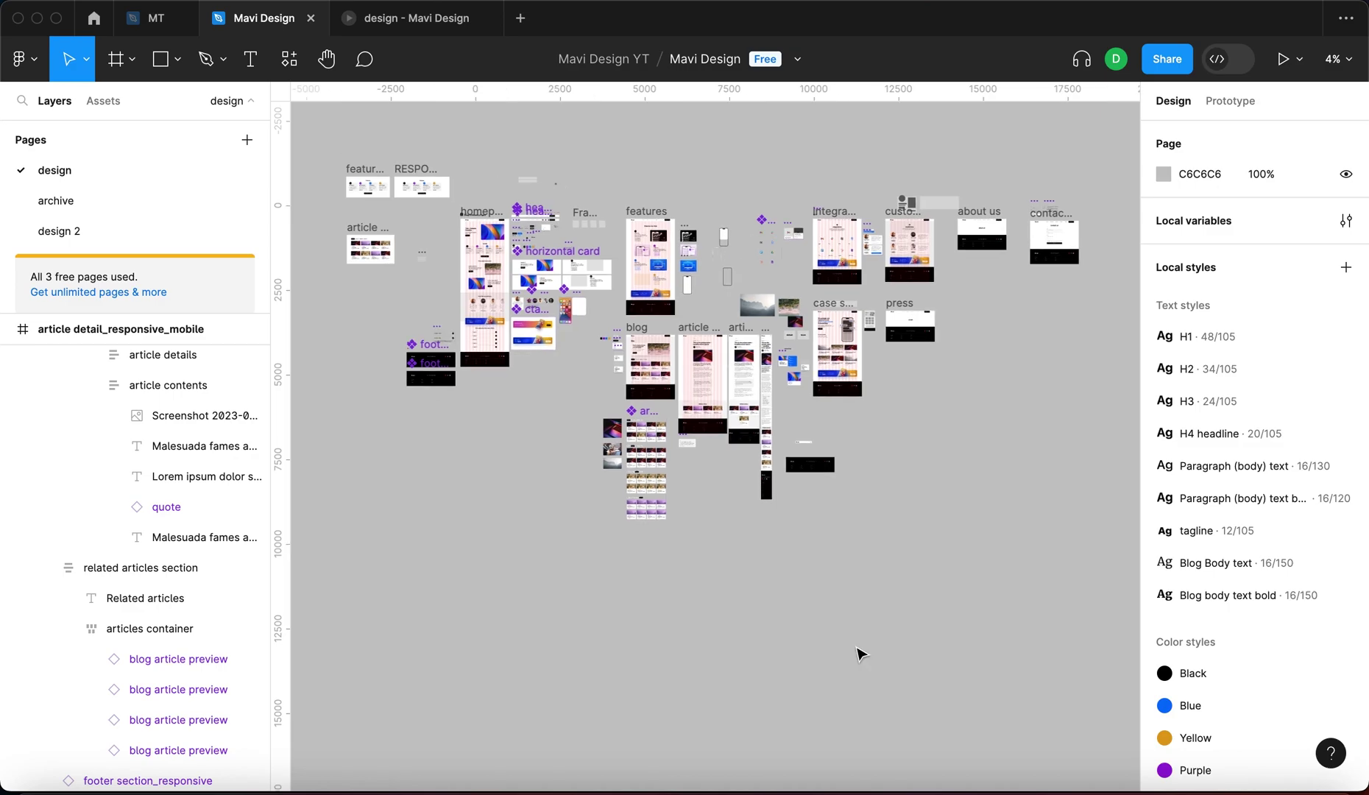